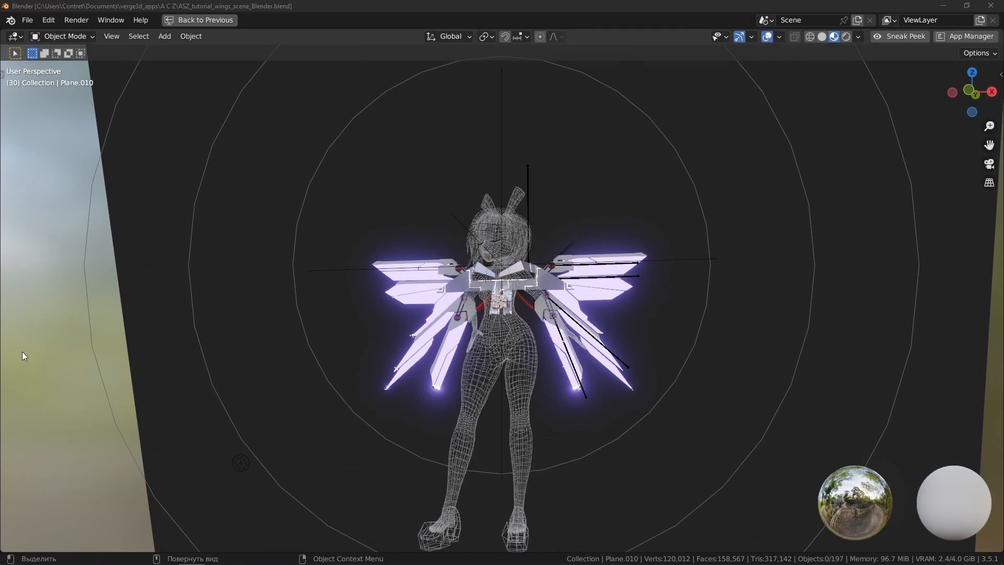
Play the wings animation in the front view to examine how the wings open and close
scroll(494, 298, "up", 3)
mouse_move(501, 296)
middle_mouse_down()
mouse_move(492, 293)
mouse_move(514, 314)
mouse_move(500, 287)
mouse_move(516, 304)
mouse_move(456, 331)
mouse_move(434, 328)
mouse_move(452, 327)
middle_mouse_up()
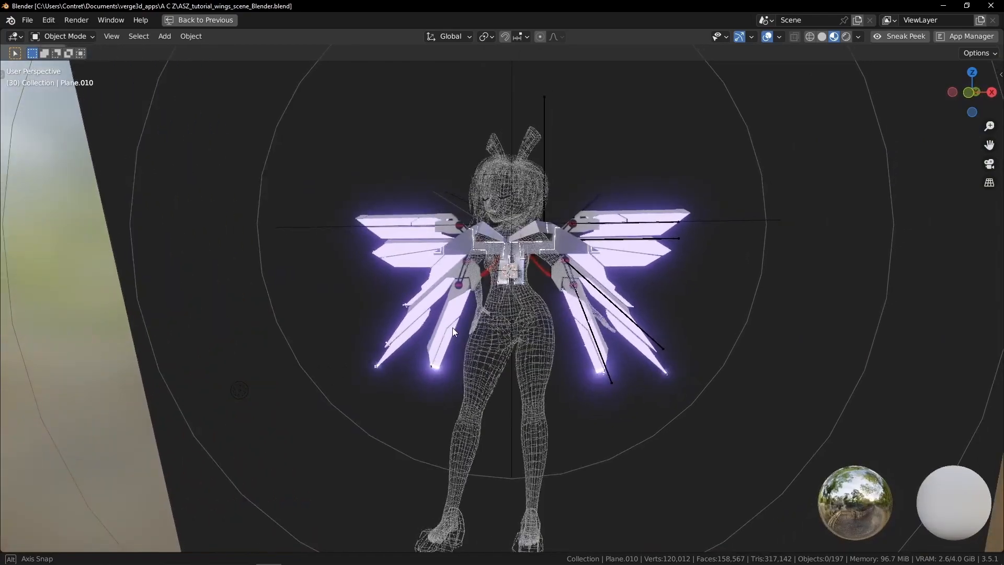
key("ctrl+space")
scroll(363, 404, "down", 5)
key("ctrl+space")
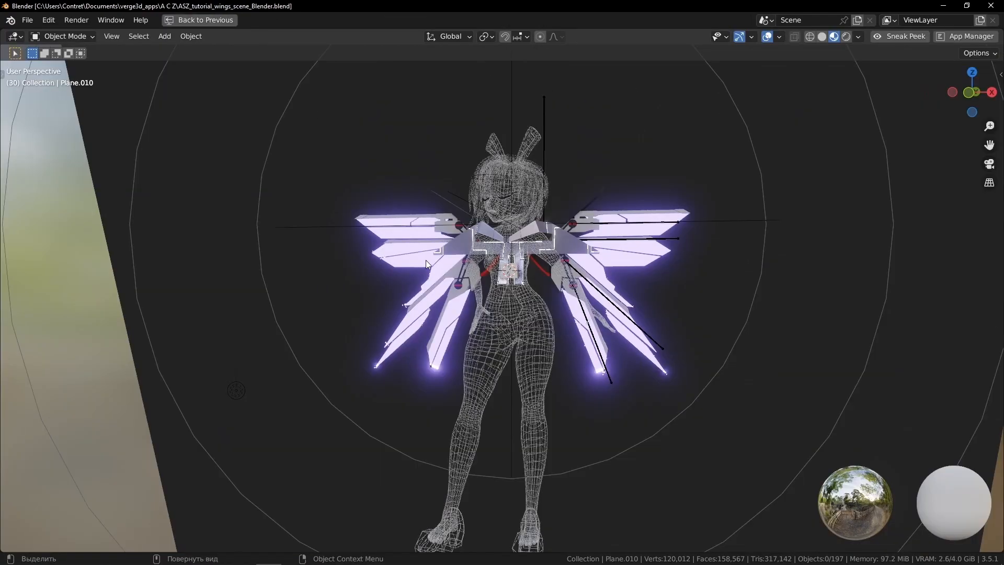
key("KP_1")
middle_click_drag(438, 267, 486, 237, "shift")
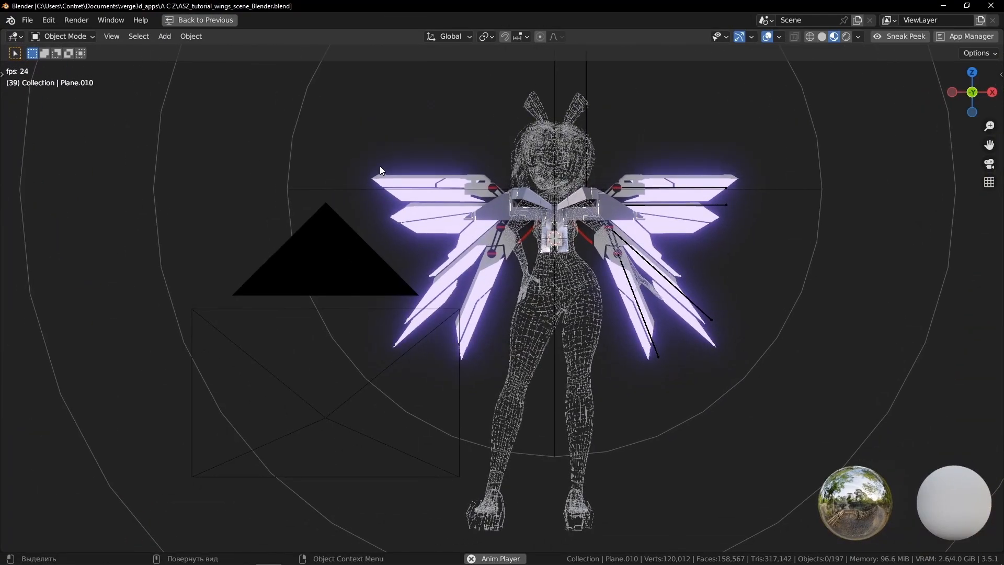
key("space")
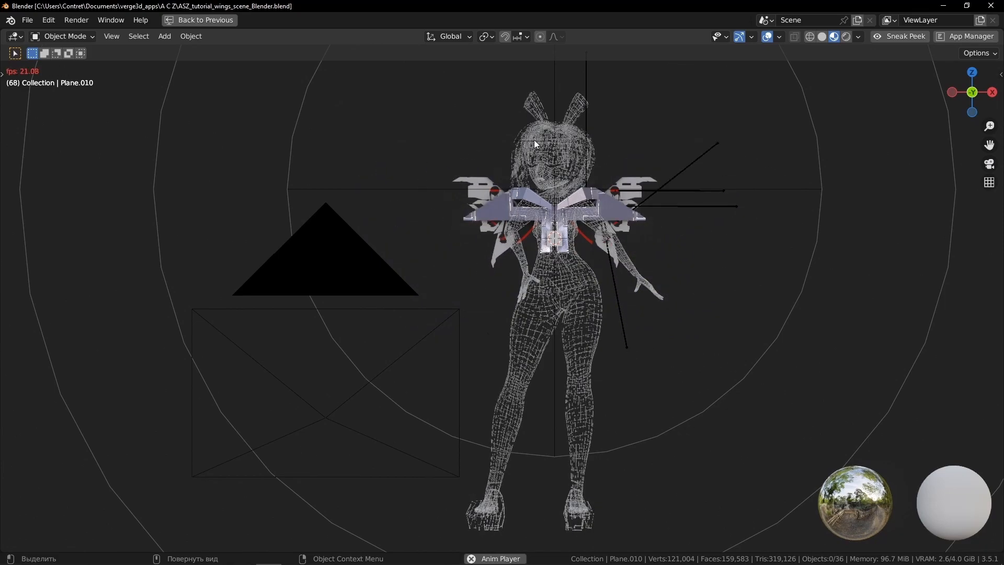
key("space")
Switch to wireframe shading, select the wings 2.010 blades and show their particle settings in an enlarged editor
key("shift+z")
left_click(394, 181)
scroll(394, 191, "up", 2)
left_click(460, 271)
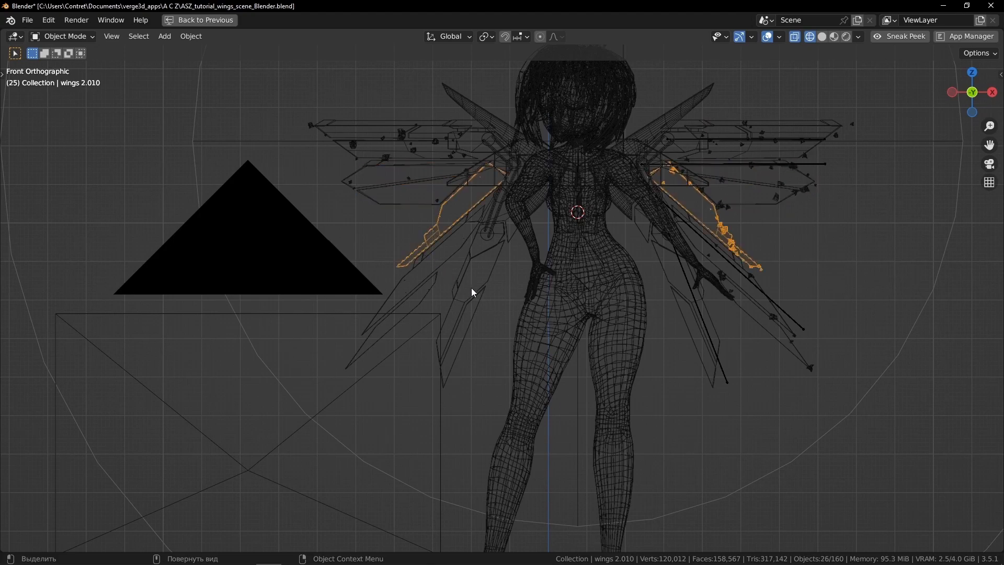
key("ctrl+space")
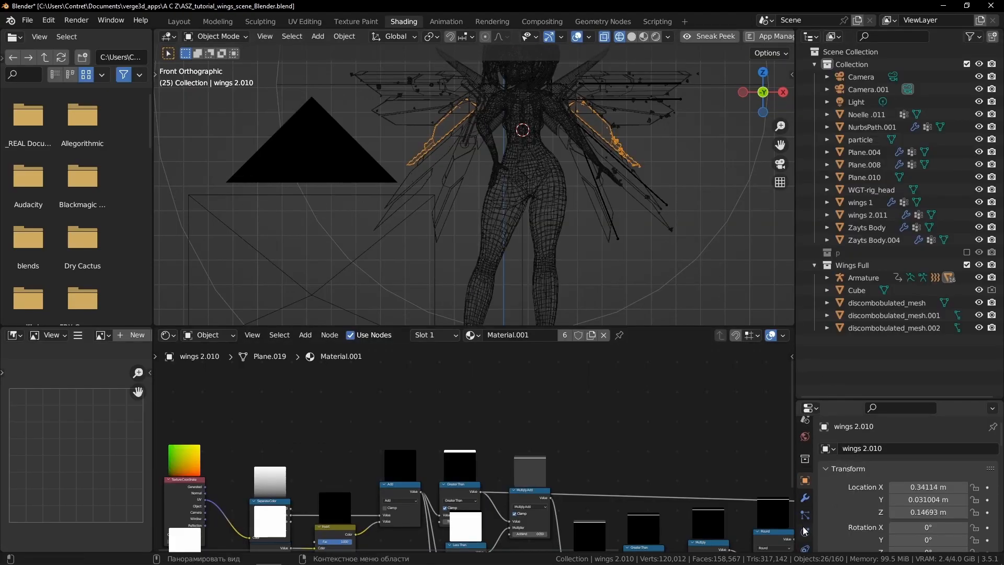
left_click(804, 518)
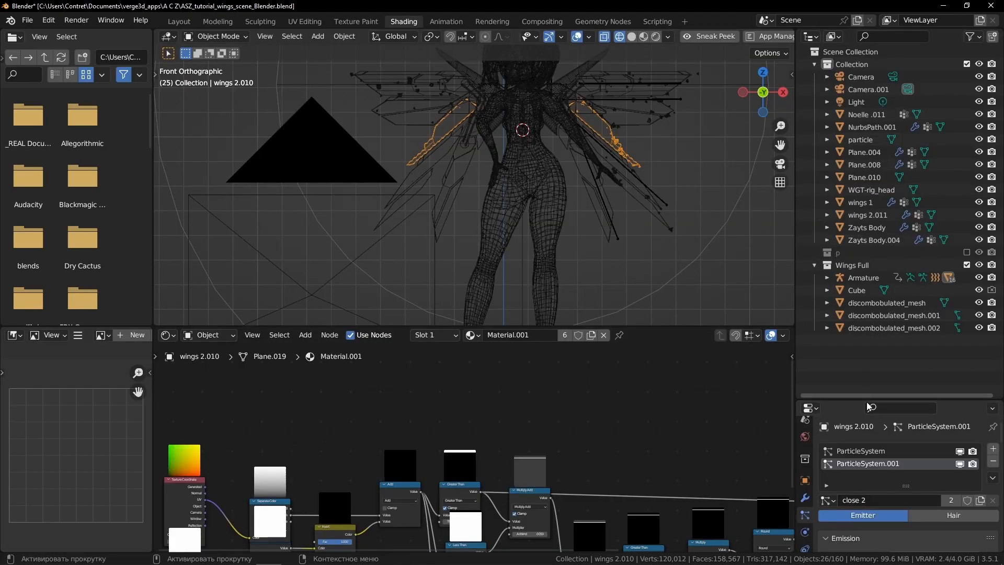
left_click_drag(864, 398, 869, 214)
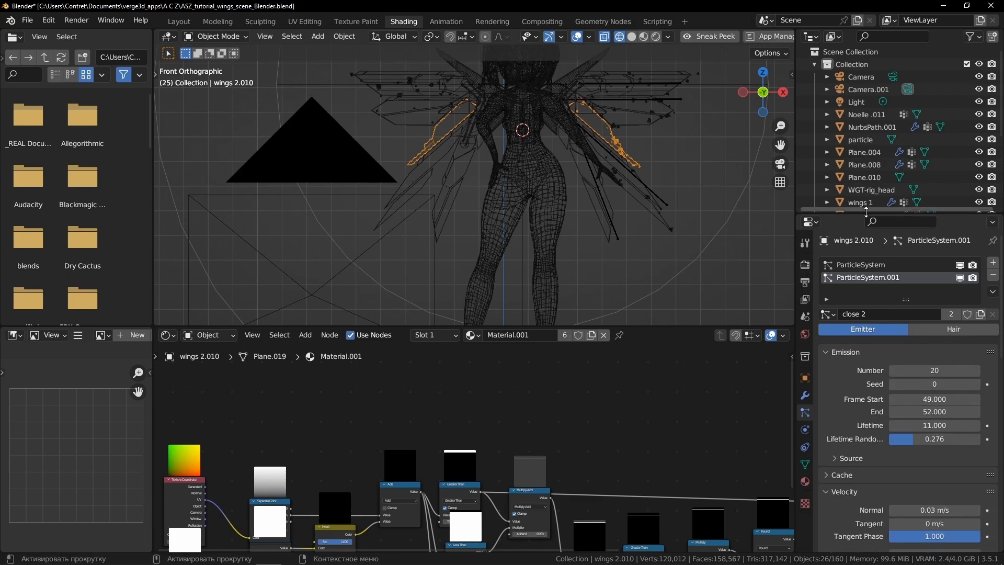
Compare the two particle systems of wings 2.010 and play the animation to examine their emission along the blades
left_click(866, 267)
left_click(860, 277)
left_click(858, 265)
key("space")
key("space")
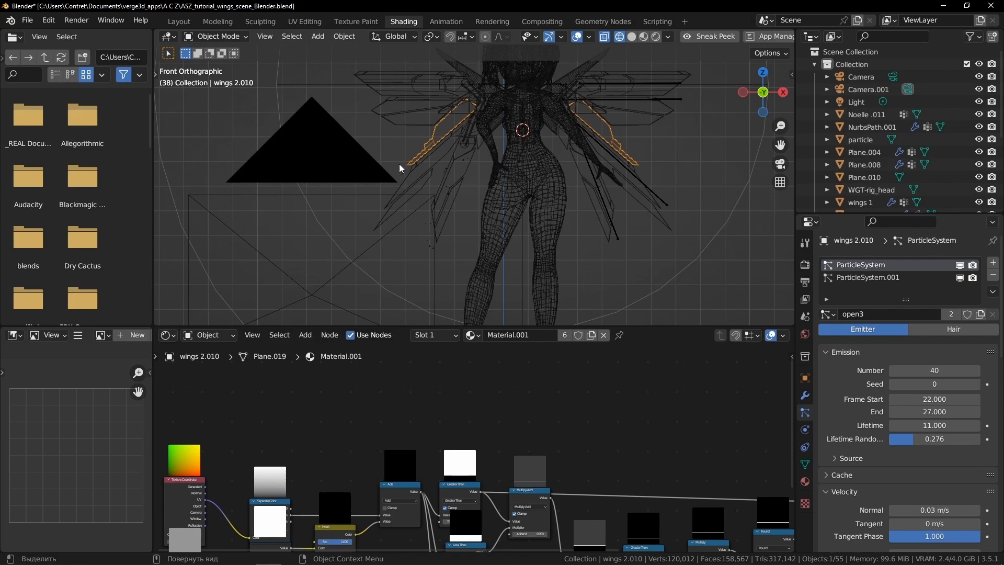
key("space")
key("space")
key("space")
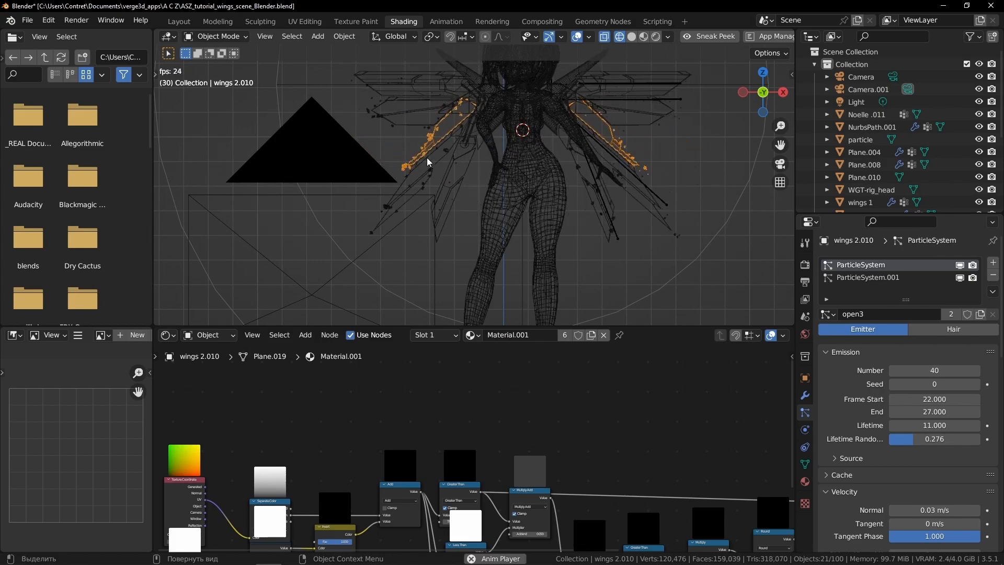
key("space")
Switch to solid shading, select the Force field around the character and examine its placement from the front and side
key("z")
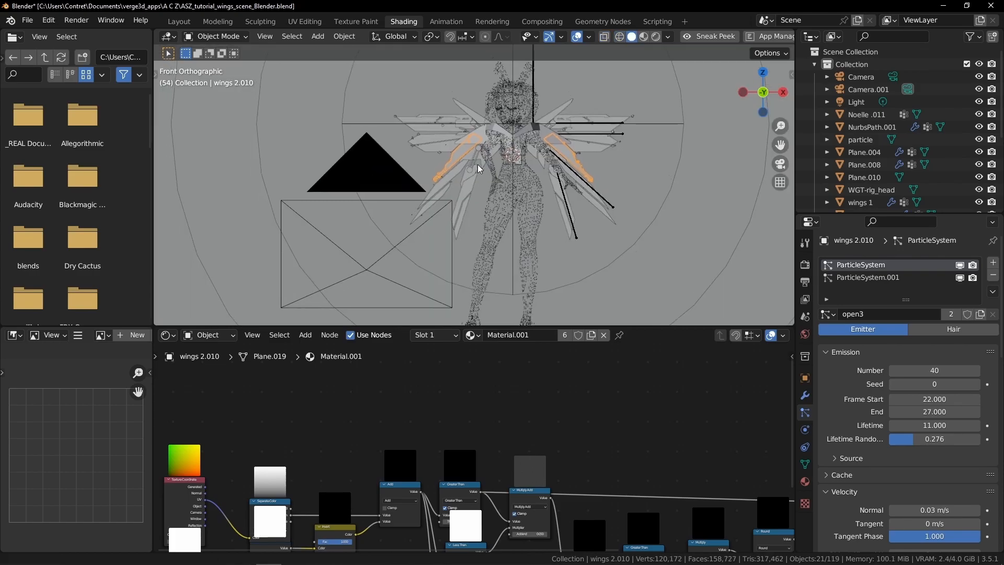
middle_click_drag(477, 161, 517, 107)
left_click(519, 102)
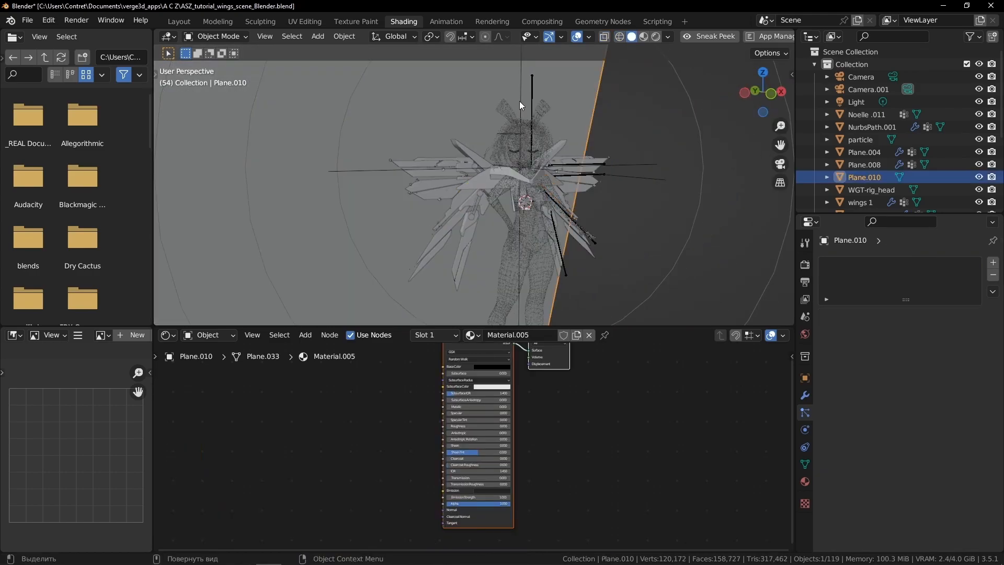
left_click(654, 163)
middle_click_drag(655, 163, 496, 165)
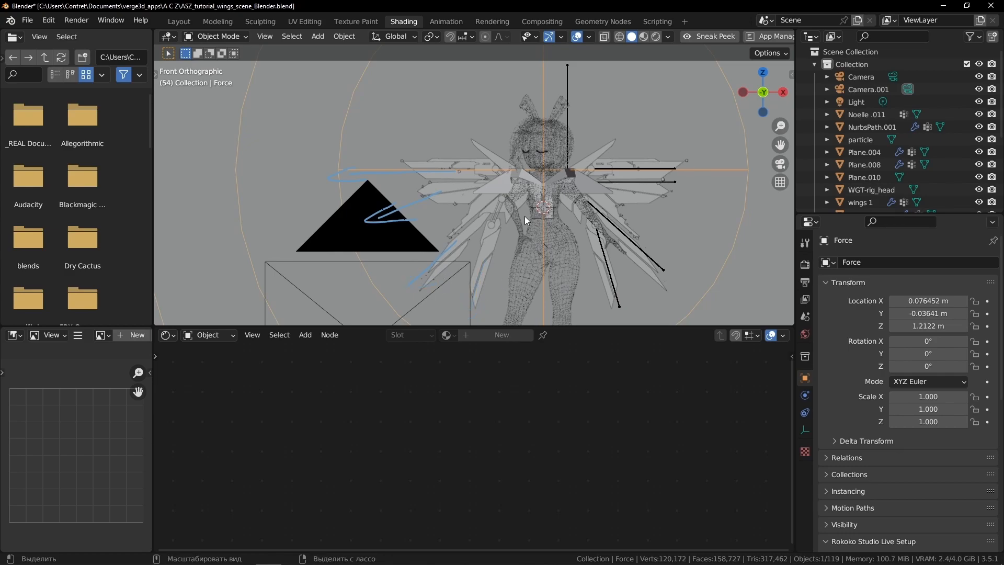
middle_click_drag(525, 216, 496, 172)
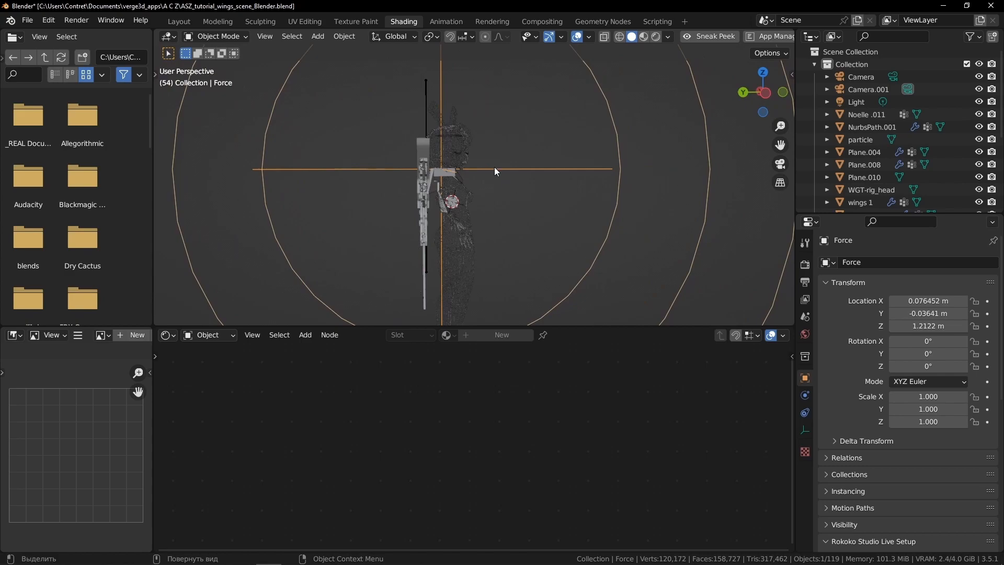
middle_click_drag(440, 89, 412, 196)
Play the animation with the viewport in material preview shading to examine the wing effect
key("space")
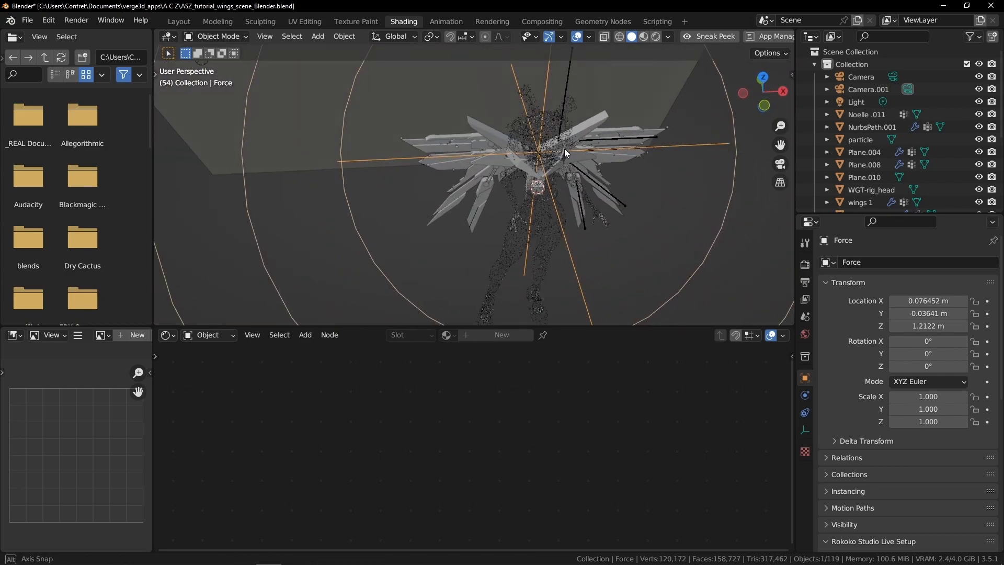
middle_click_drag(556, 150, 531, 146)
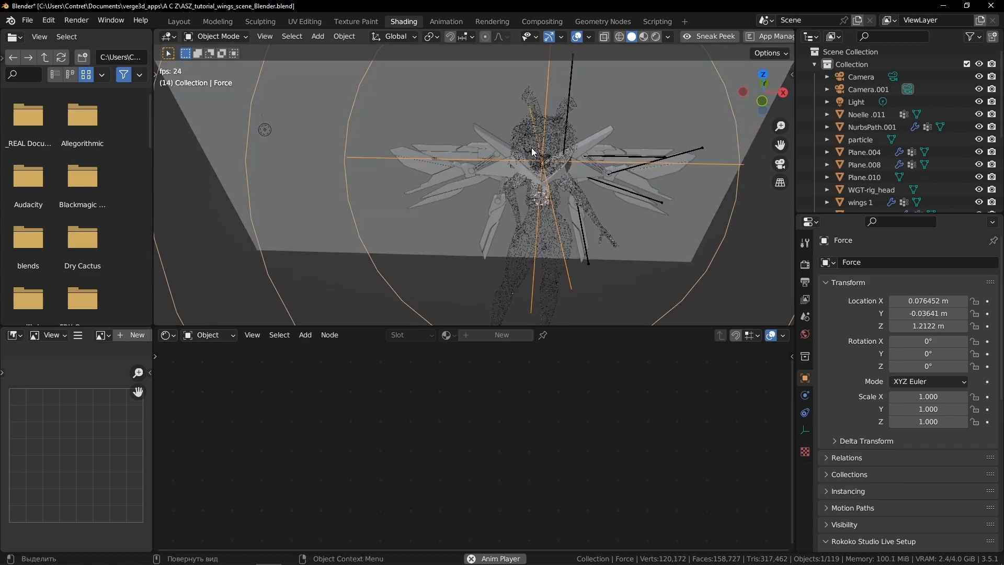
key("z")
left_click(476, 226)
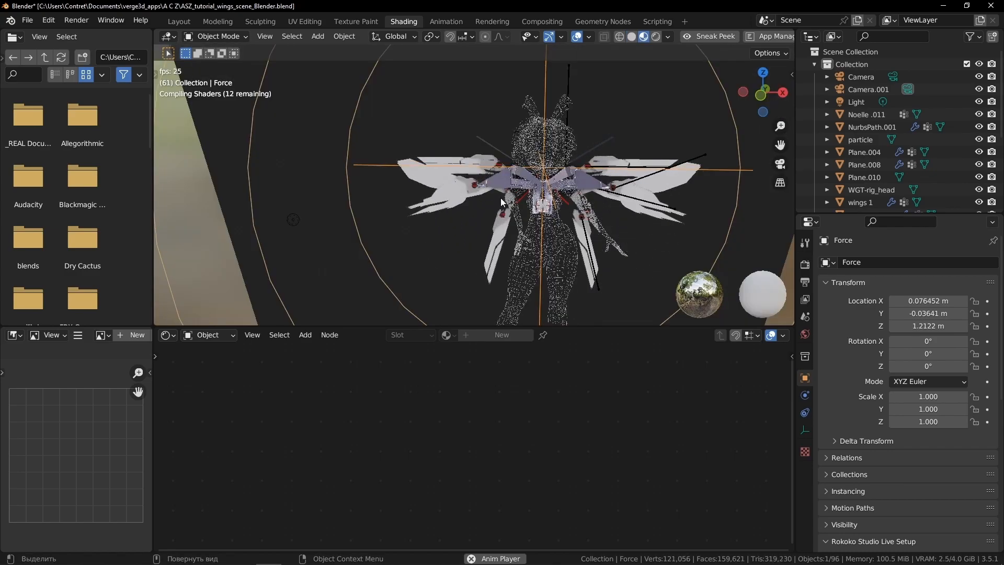
key("space")
Select the particle source object lying apart from the character, frame it for inspection and deselect it
middle_click_drag(441, 228, 453, 96)
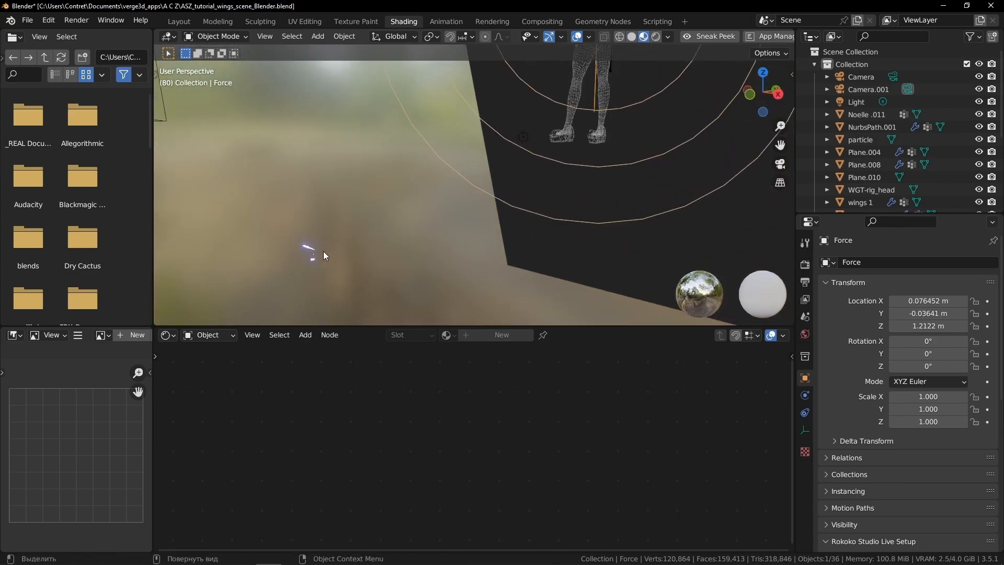
left_click(321, 242)
key("KP_Decimal")
middle_click_drag(334, 230, 500, 218)
left_click(544, 185)
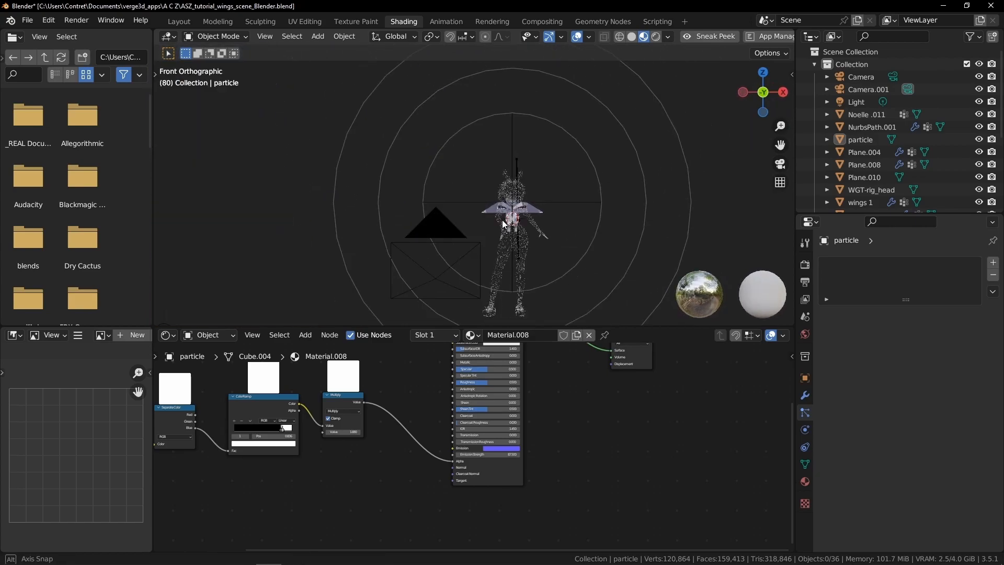
Play the opening of the wings close up from the front
scroll(481, 193, "up", 6)
key("space")
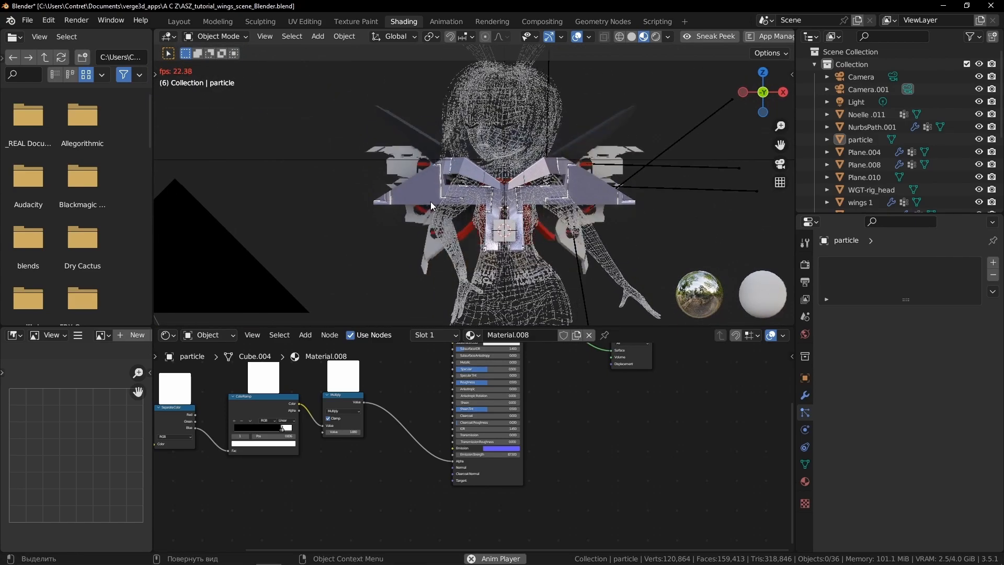
key("space")
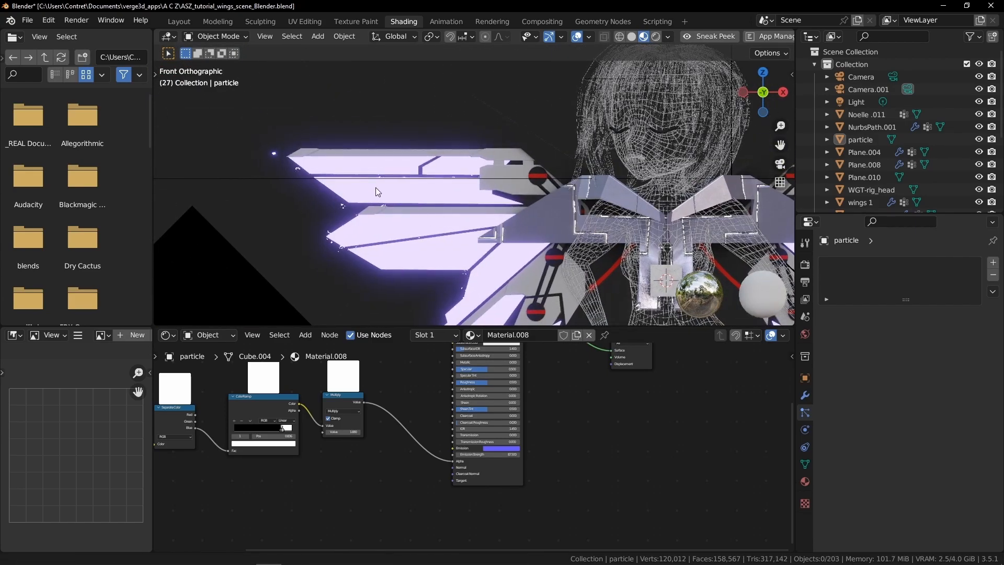
Select the upper wings 2.009 blades, clear the selection and play the animation to examine the sparks near the blades
scroll(482, 155, "up", 4)
left_click(462, 146)
middle_click_drag(494, 161, 404, 151, "shift")
key("space")
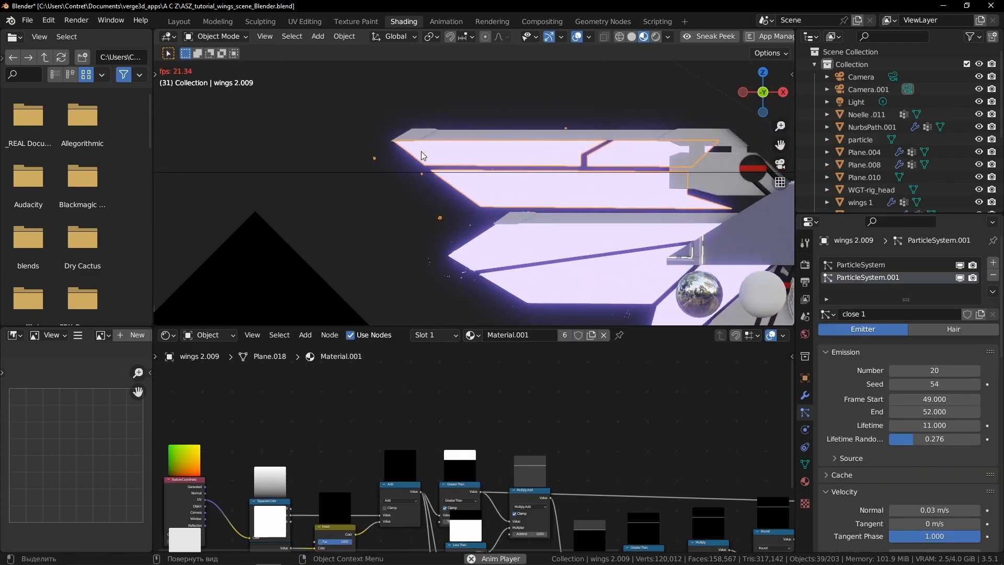
key("Escape")
key("alt+a")
key("space")
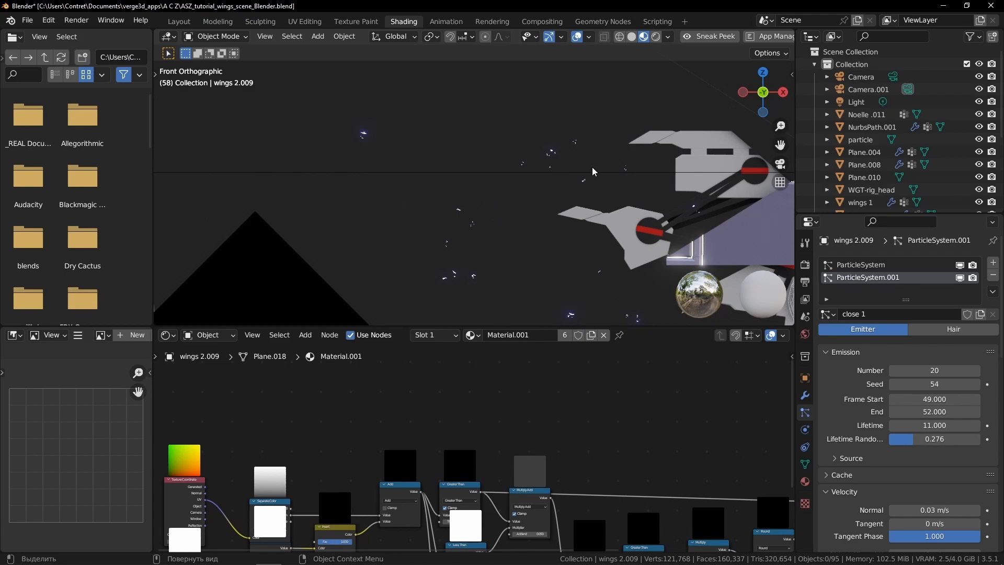
key("space")
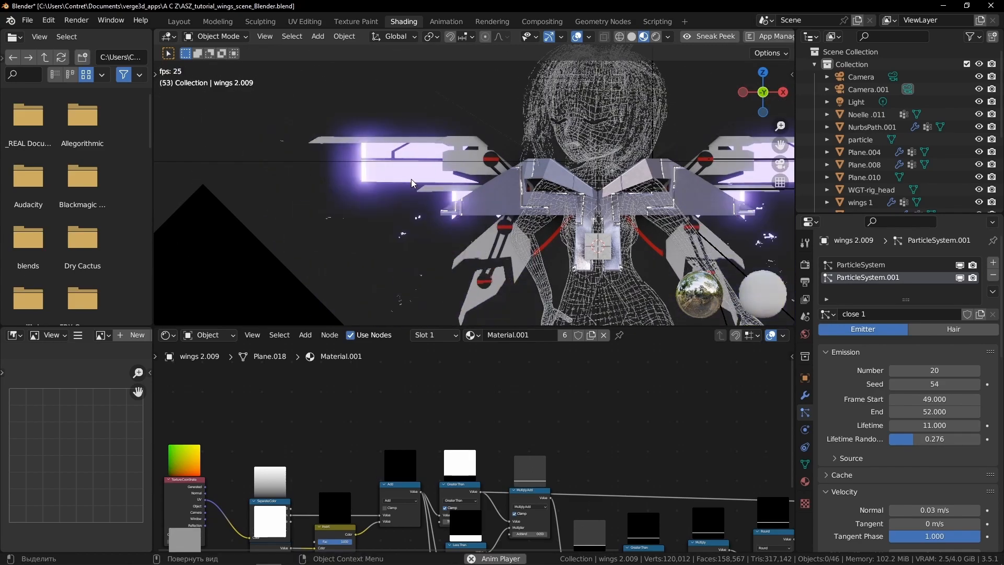
key("space")
Replay the animation and examine the sparks around the wing tips and the area above them
middle_click_drag(444, 259, 497, 219, "shift")
scroll(435, 209, "down", 2)
scroll(497, 219, "up", 1)
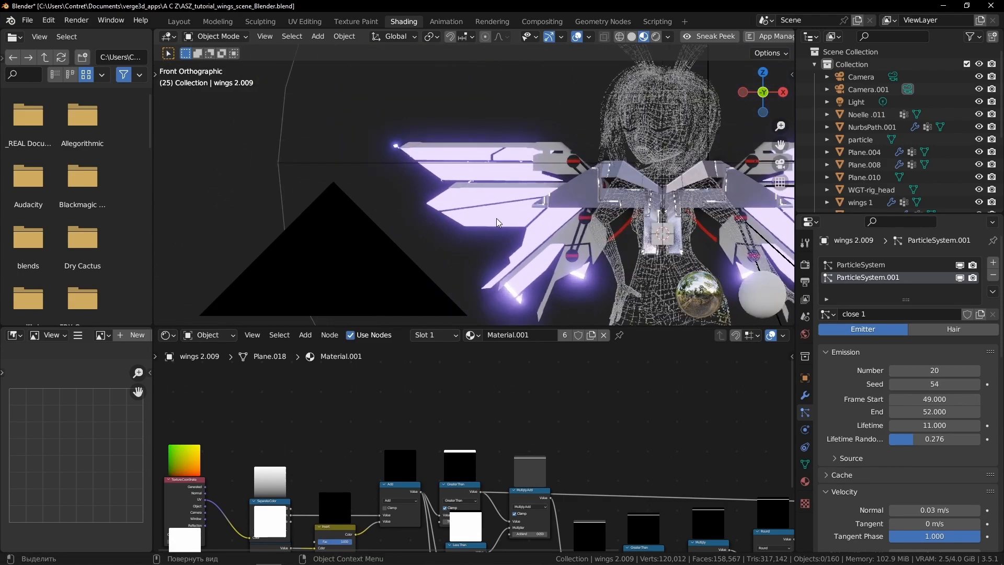
key("space")
middle_click_drag(400, 127, 428, 255, "shift")
scroll(443, 227, "down", 2)
scroll(442, 226, "up", 1)
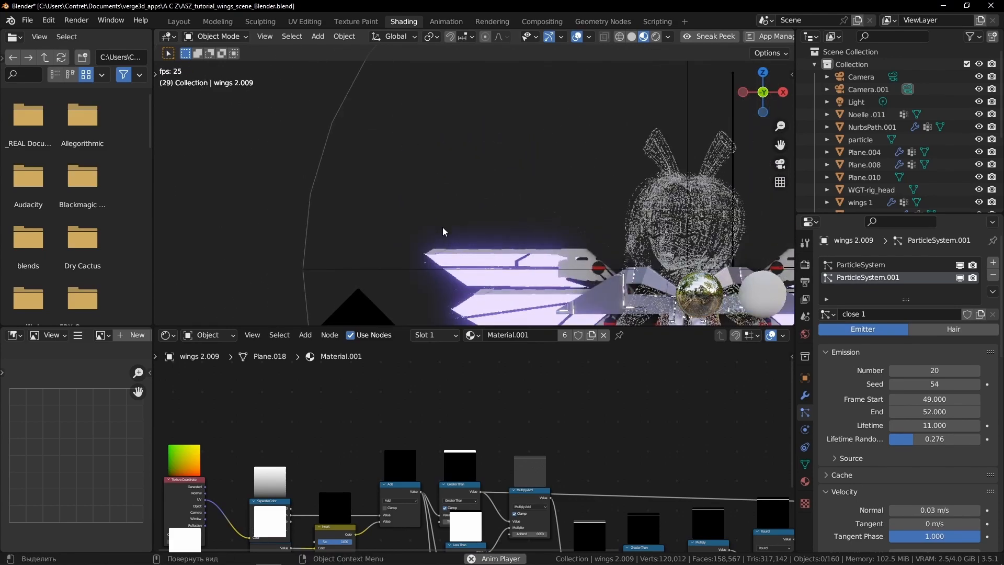
Switch to Krita and handwrite the list number 1 with a small sketch beside it on the blank canvas
mouse_move(316, 143)
left_mouse_down()
mouse_move(335, 127)
mouse_move(332, 159)
left_mouse_up()
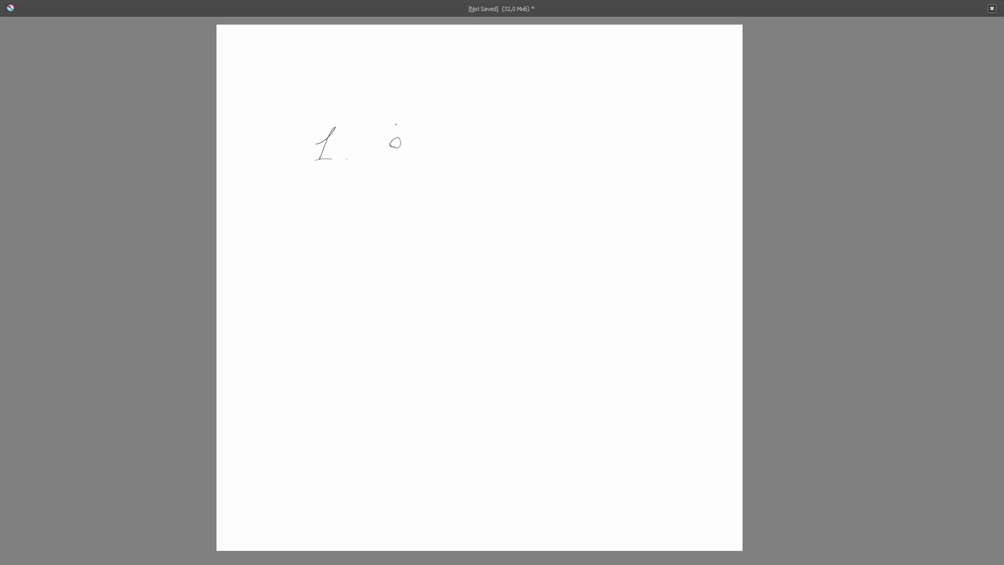
left_click_drag(395, 124, 377, 152)
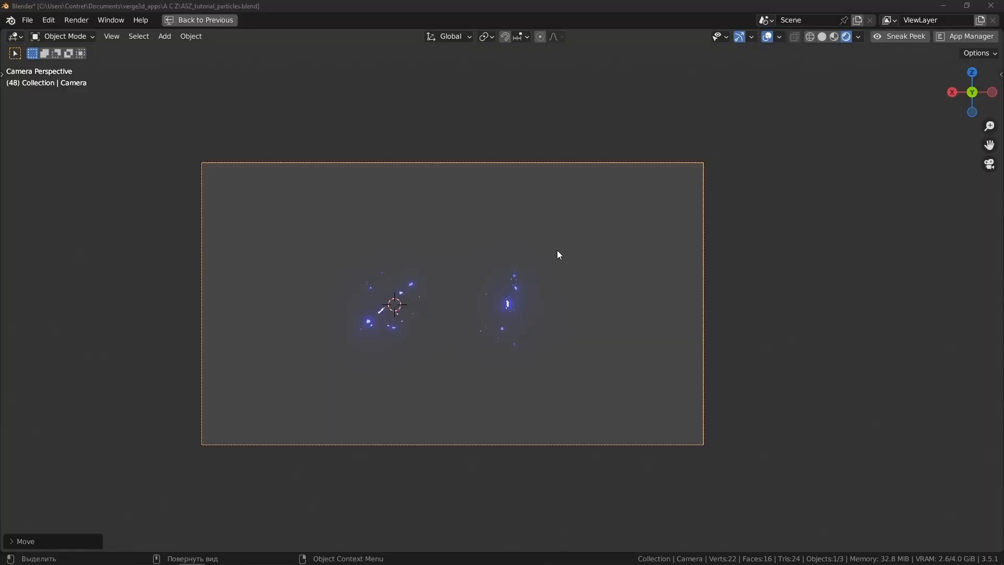
In Blender's ASZ_tutorial_particles.blend, select wing_sparks.001, deselect it and play the spark effects through the camera view
left_click(419, 307)
scroll(665, 279, "up", 1)
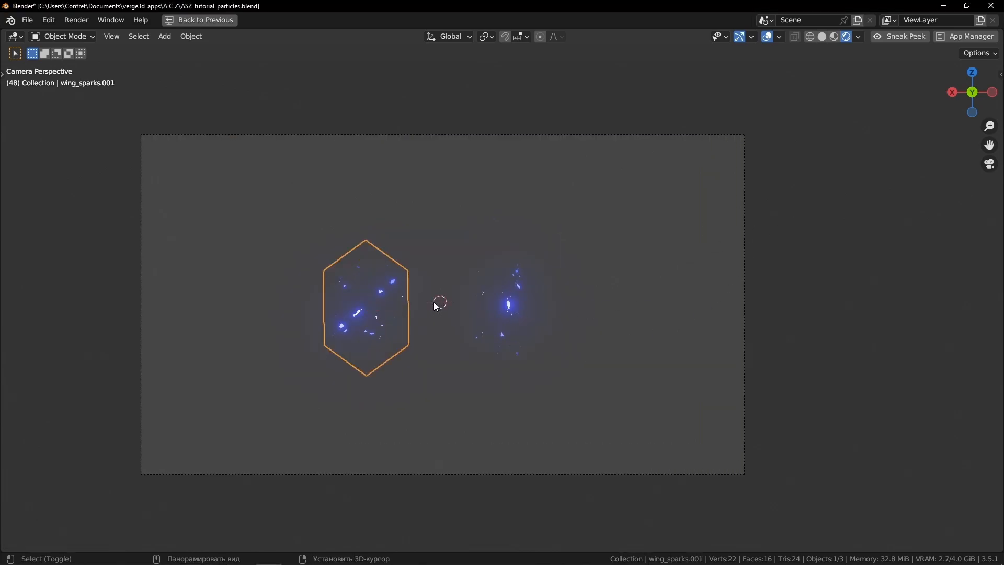
left_click(438, 324)
scroll(428, 333, "up", 2)
key("space")
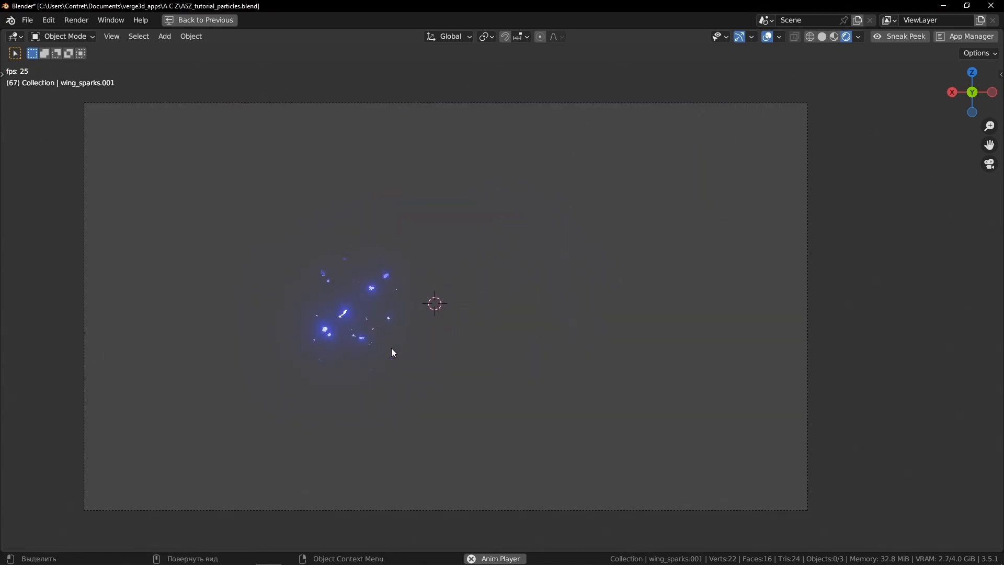
scroll(391, 386, "up", 2)
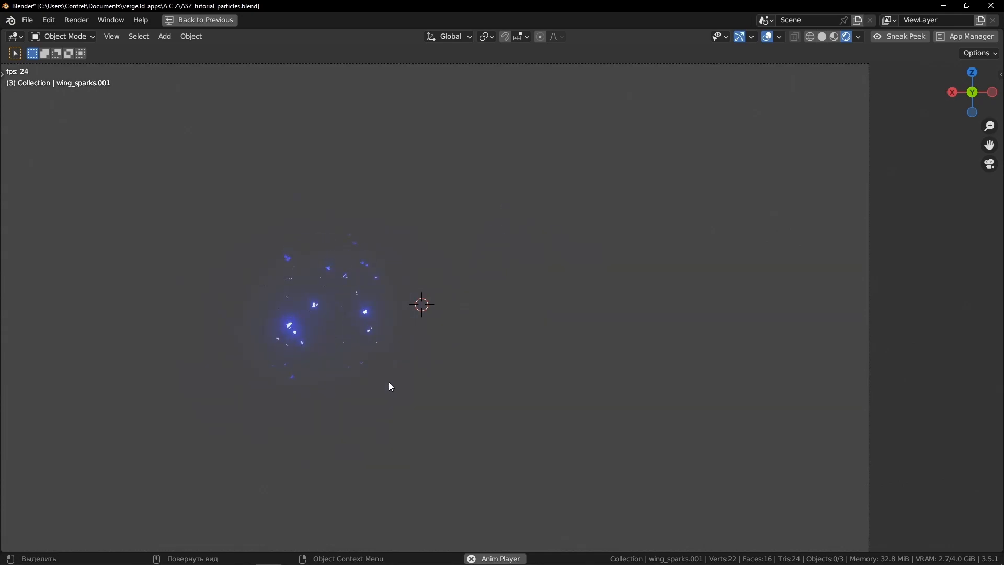
scroll(436, 328, "down", 2)
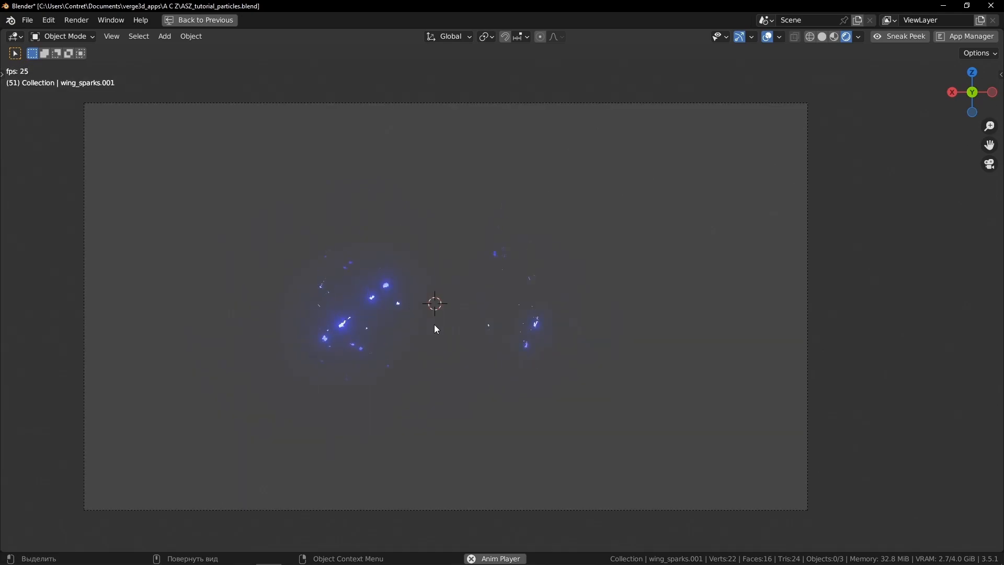
left_click(387, 329)
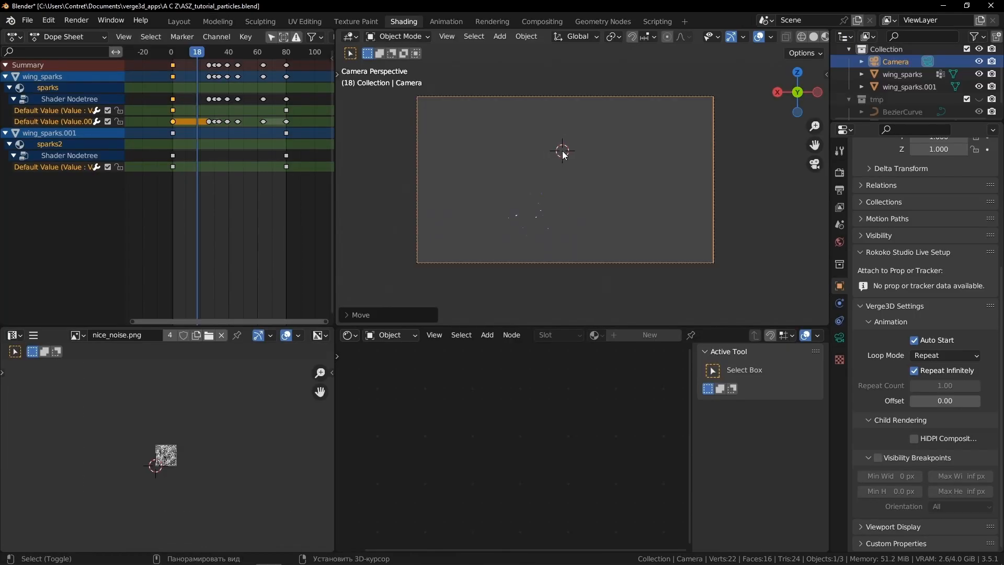
Add a mesh plane at the 3D cursor and rotate it 90° about the X axis so it faces the camera
key("shift+a")
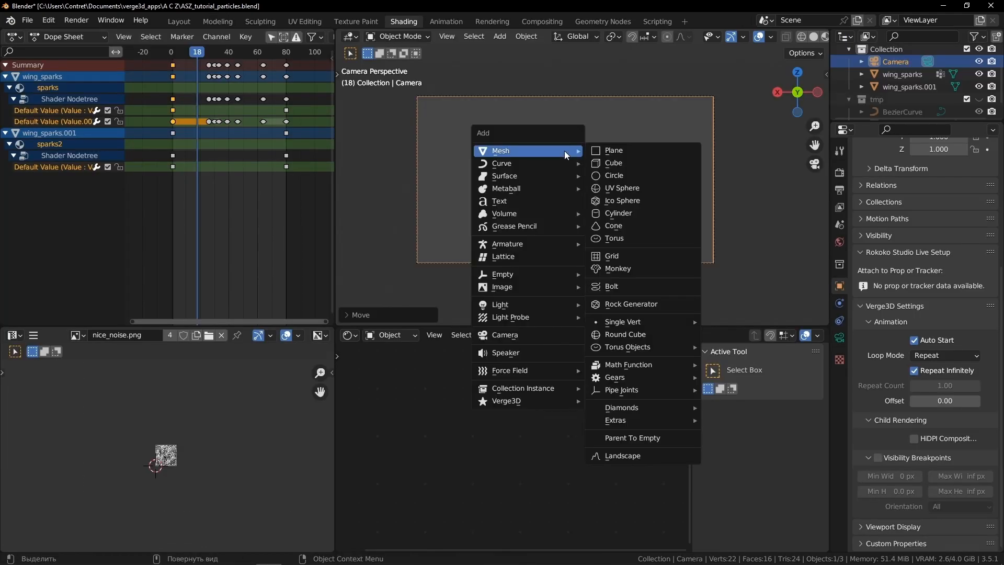
left_click(610, 150)
key("r")
key("x")
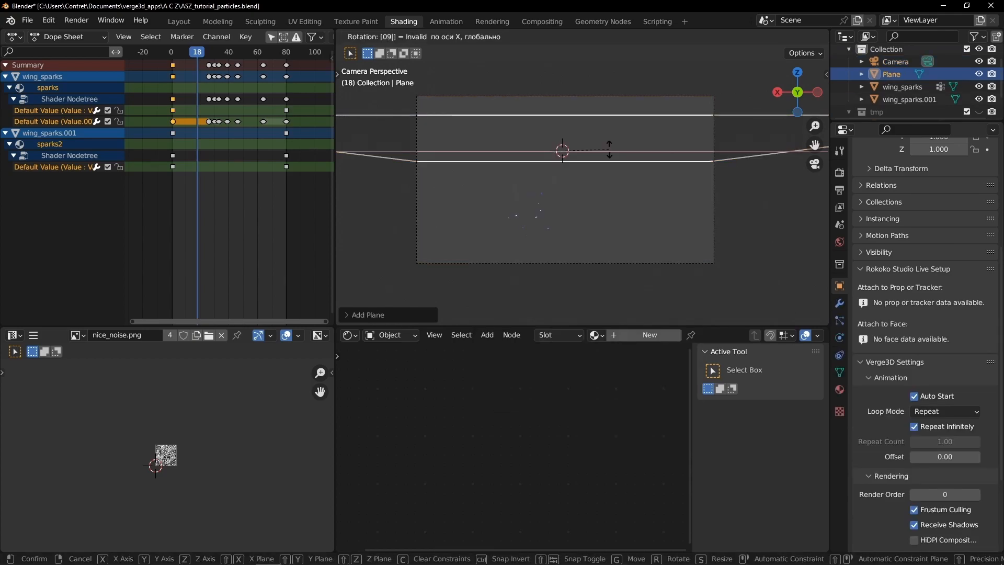
left_click(612, 194)
type("rx90")
key("Return")
Scale the plane down to about 0.087 and create a new material for it
key("s")
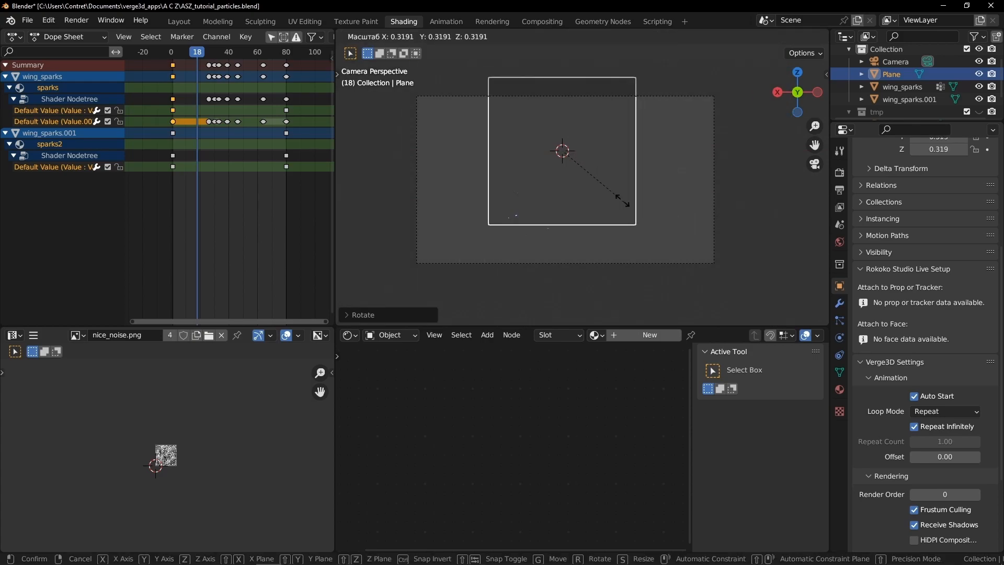
left_click(577, 176)
key("Tab")
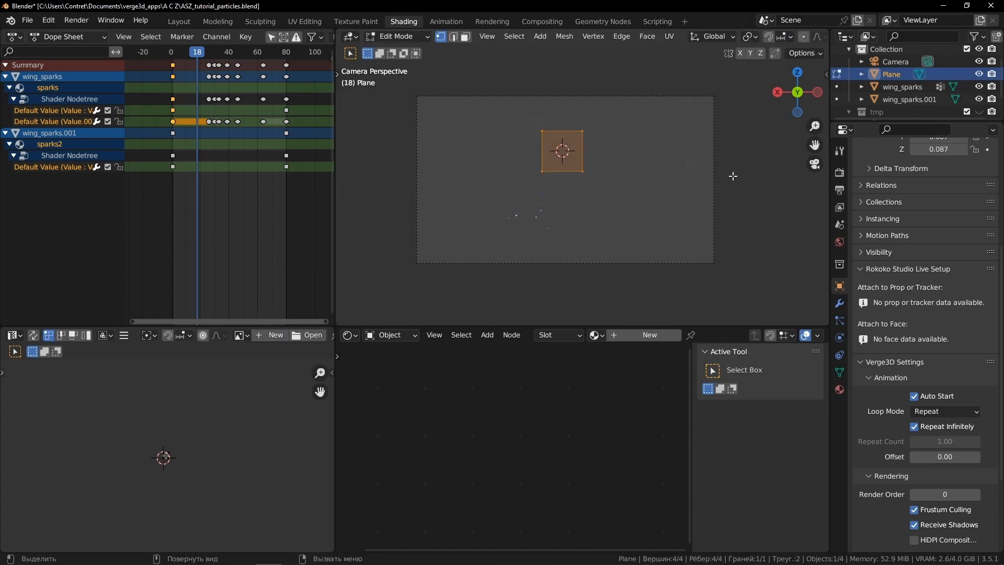
scroll(576, 167, "up", 1)
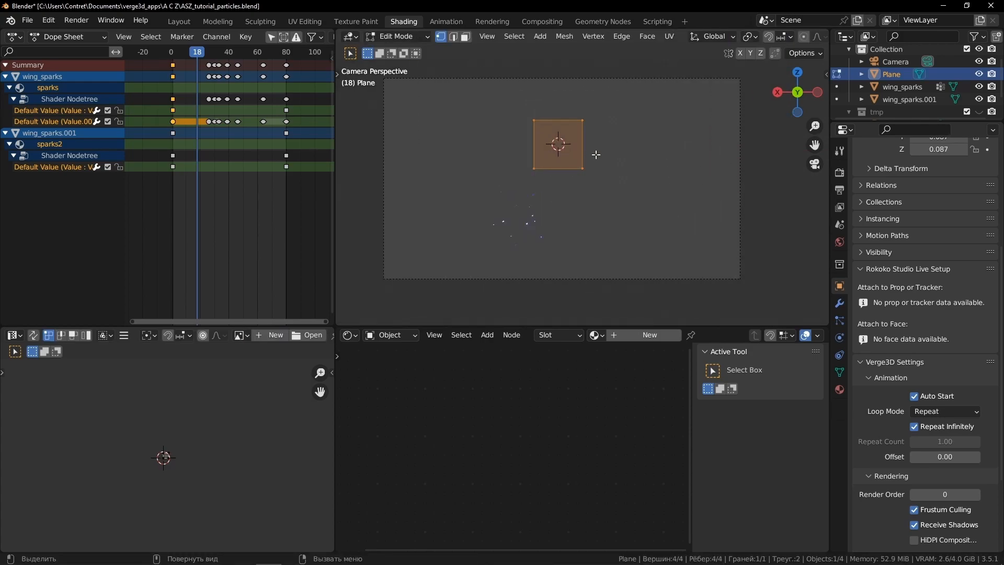
key("ctrl+Tab")
left_click(437, 152)
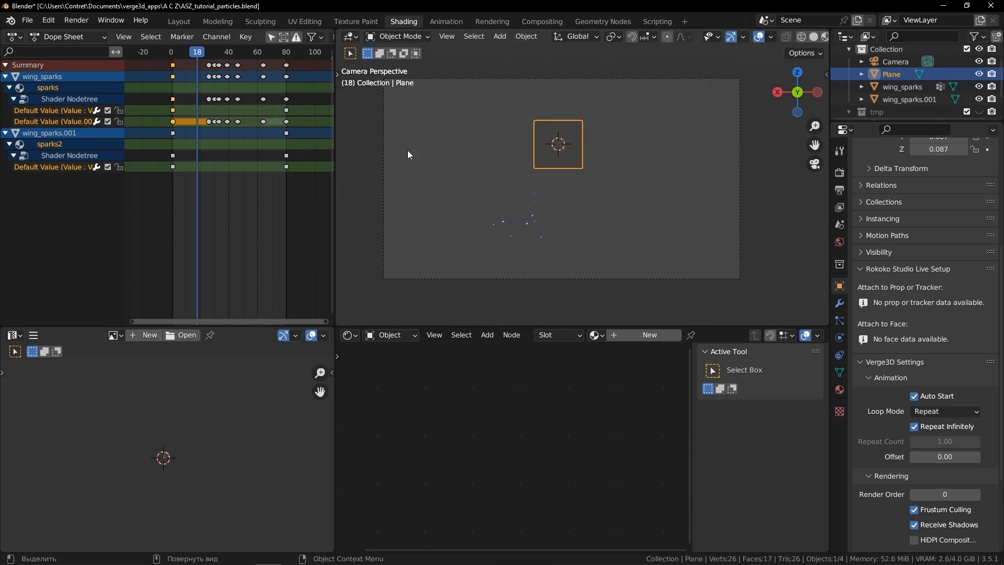
left_click(642, 337)
scroll(485, 420, "down", 1)
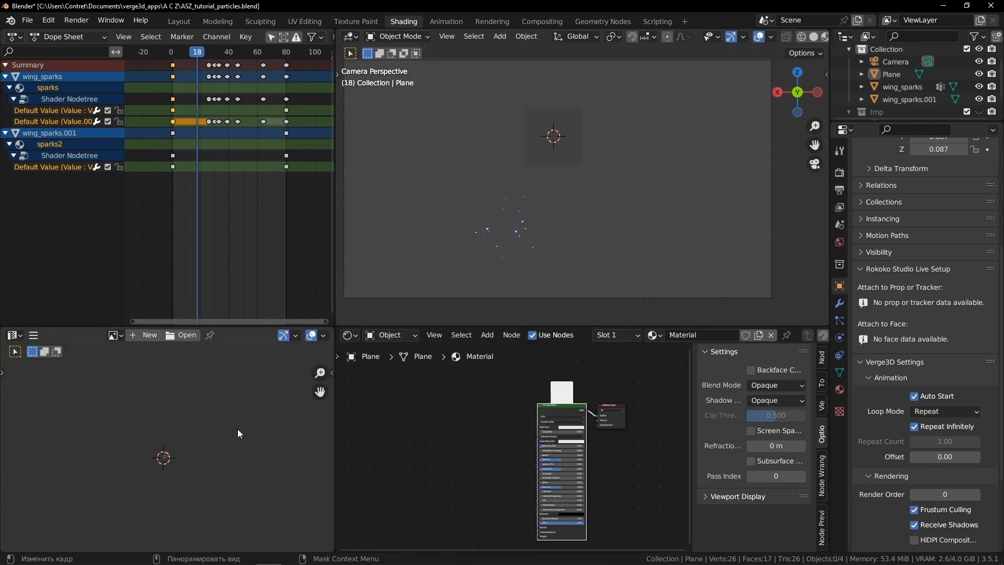
Display nice_noise.png in the image editor and examine its noise pattern at full-window size
scroll(237, 428, "up", 10)
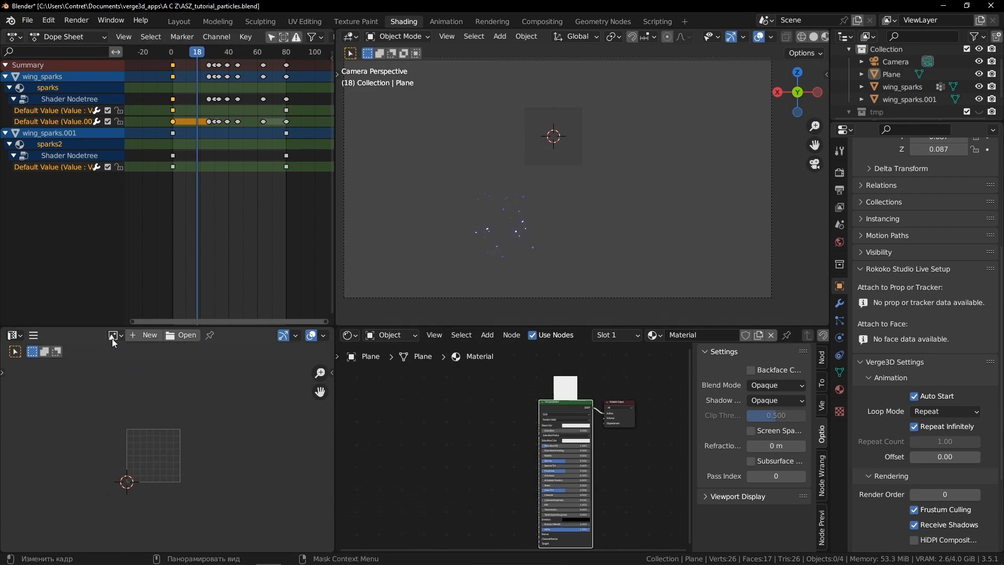
left_click(113, 335)
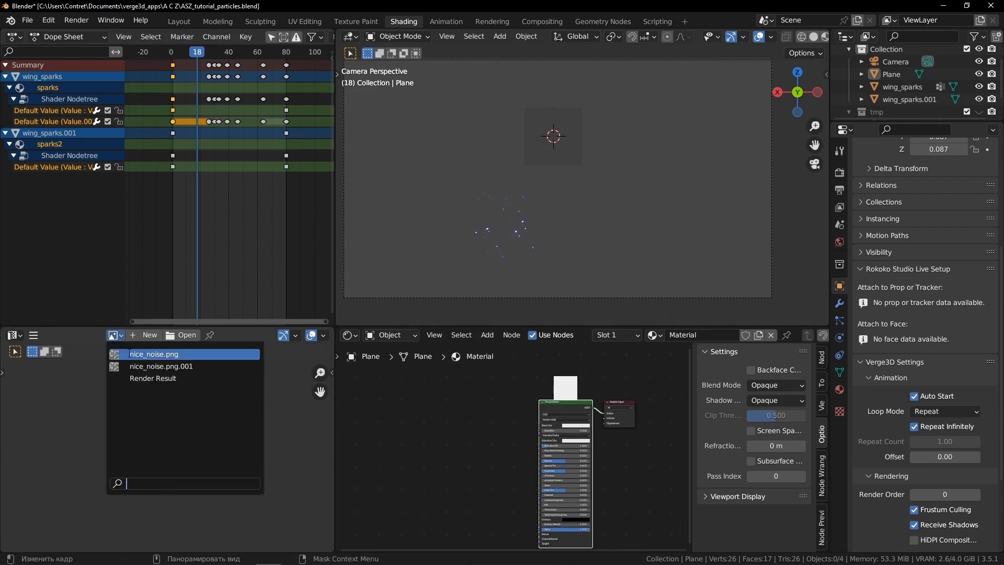
left_click(137, 354)
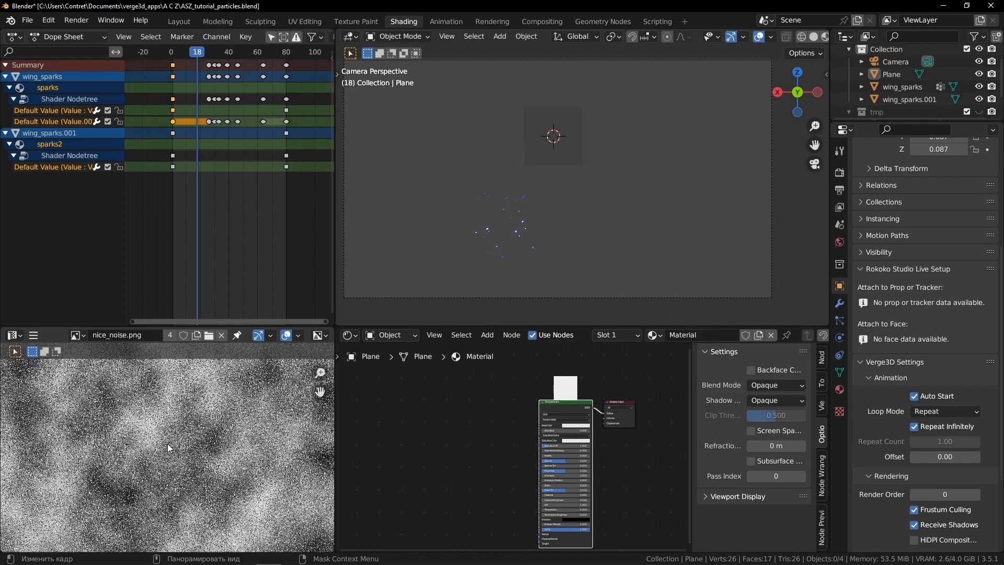
scroll(168, 443, "down", 2)
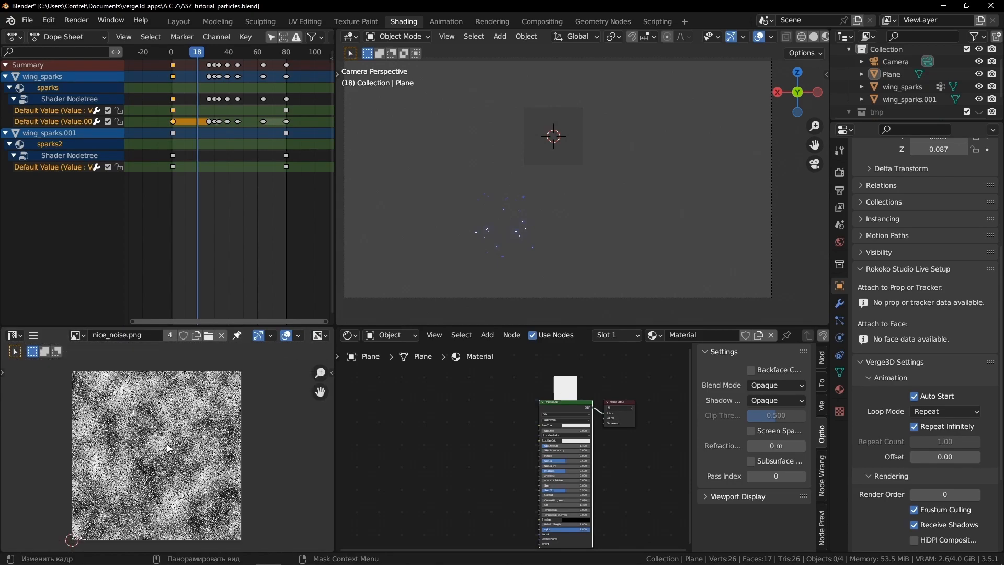
scroll(170, 442, "up", 2)
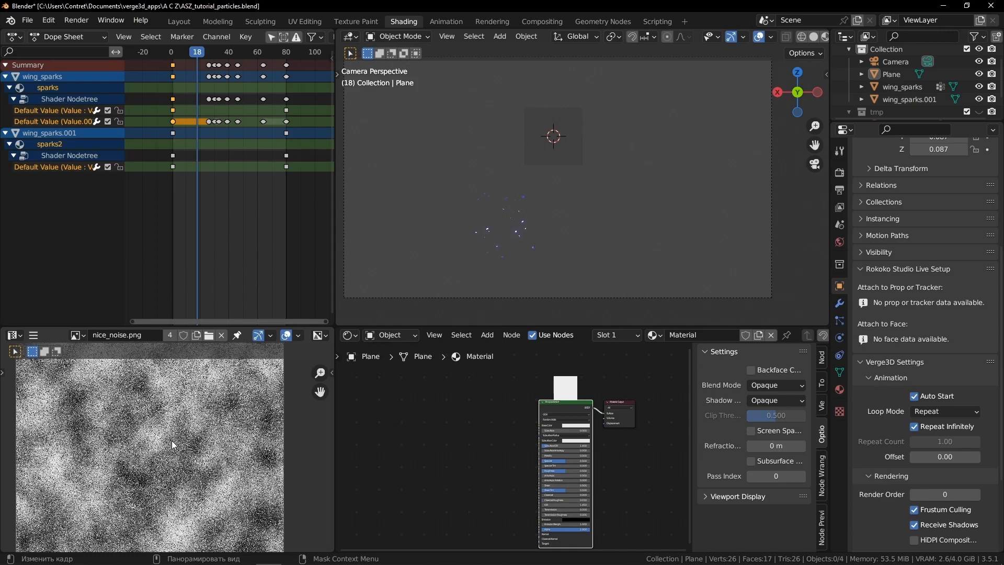
key("ctrl+space")
scroll(543, 258, "up", 6)
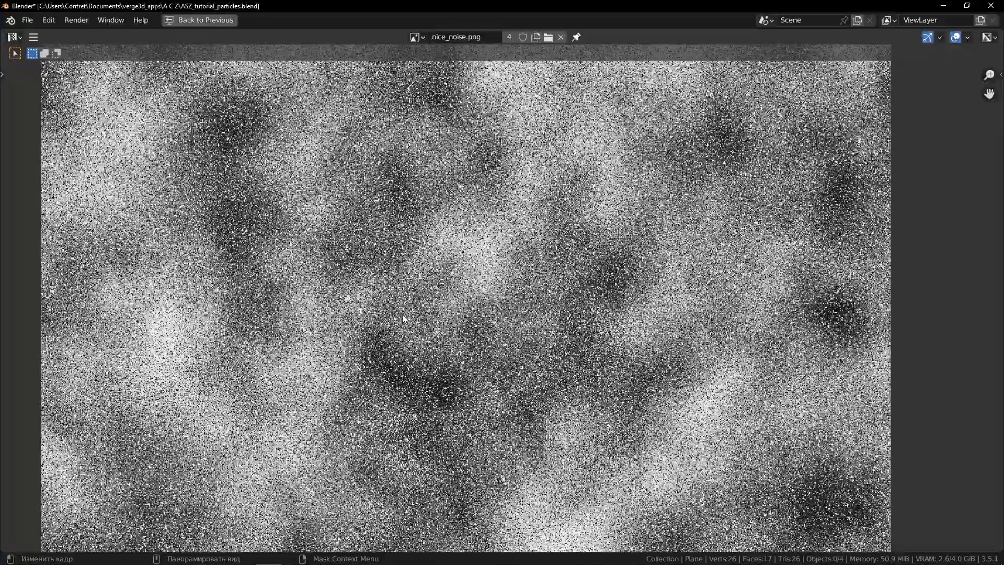
scroll(490, 259, "down", 6)
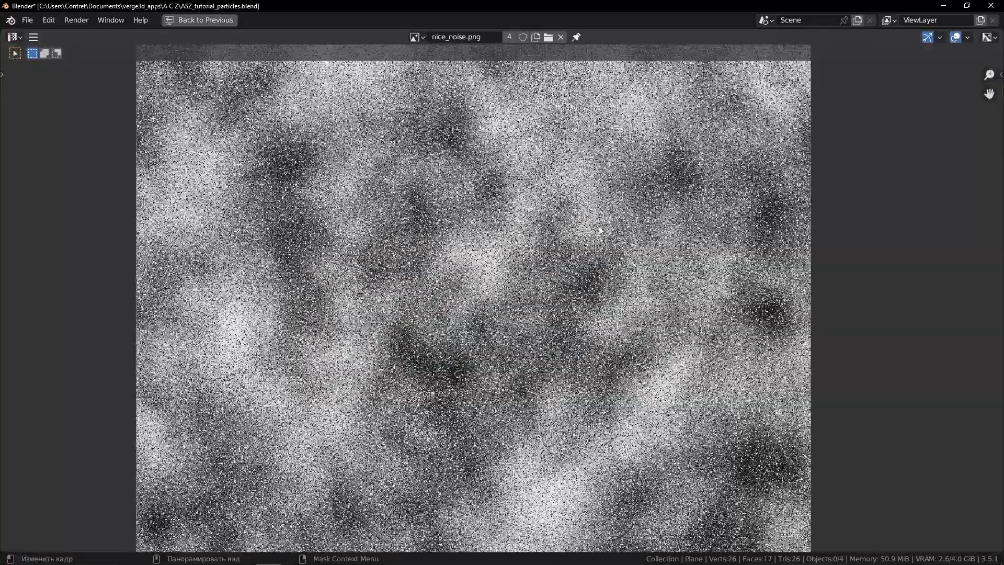
scroll(470, 264, "up", 2)
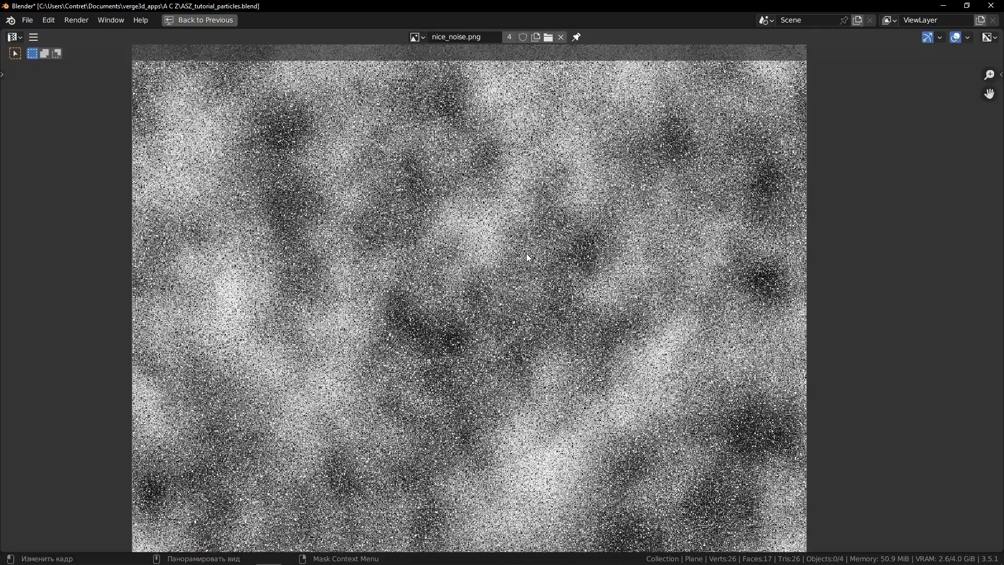
scroll(526, 253, "down", 2)
key("ctrl+space")
scroll(221, 400, "down", 2)
Bring nice_noise.png into the plane's material as an image texture node and place it beside the Principled BSDF node
left_click(81, 334)
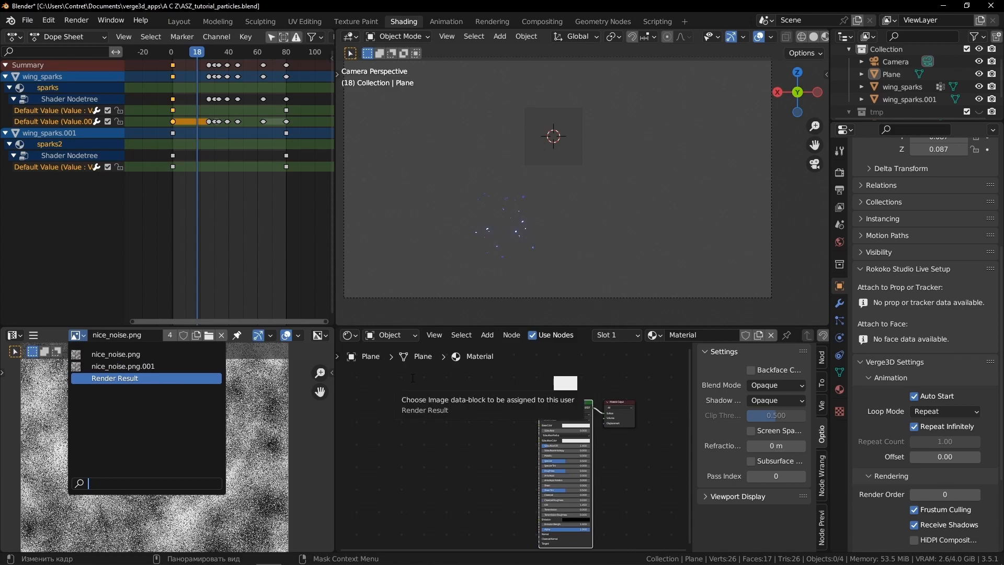
left_click_drag(75, 339, 437, 469)
scroll(557, 407, "up", 5)
left_click_drag(490, 378, 467, 442)
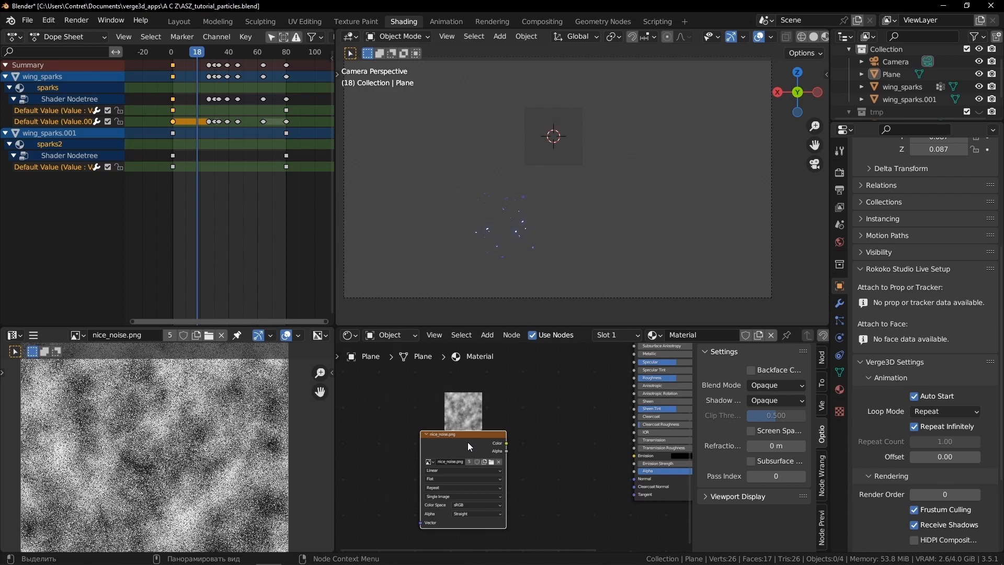
middle_click_drag(526, 446, 476, 447)
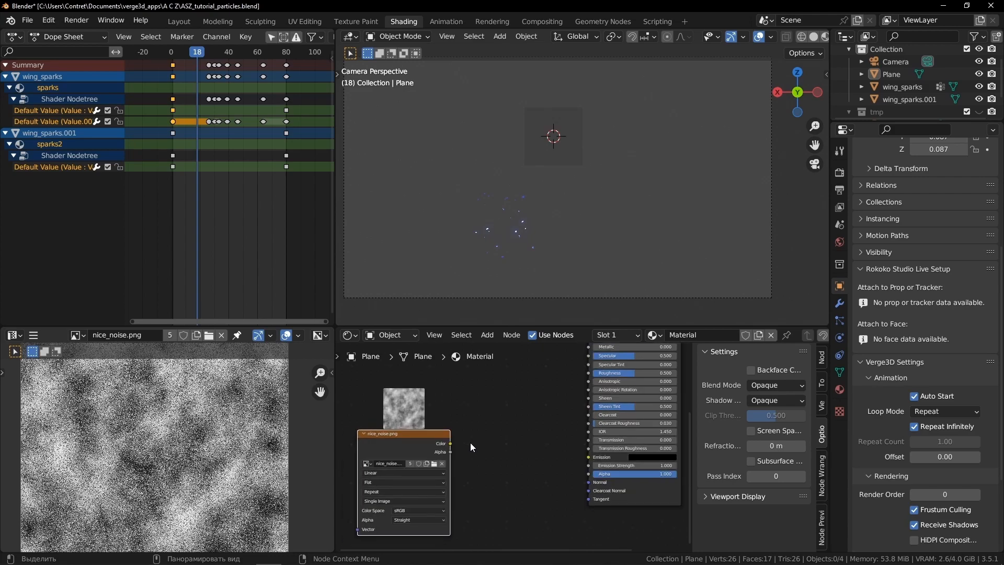
left_click_drag(412, 436, 501, 448)
middle_click_drag(558, 458, 490, 437)
Connect the nice_noise.png texture's Color output to the shader's Emission Strength and Alpha inputs
scroll(490, 437, "up", 2)
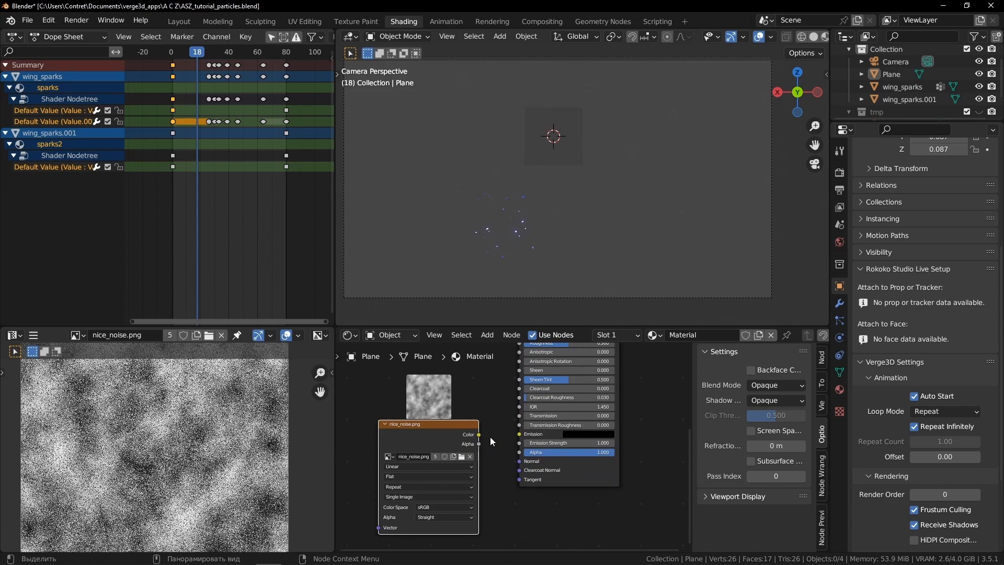
scroll(490, 437, "up", 2)
scroll(490, 437, "down", 1)
middle_click_drag(437, 429, 477, 432)
left_click_drag(478, 432, 411, 432)
middle_click_drag(453, 438, 482, 425)
left_click_drag(482, 426, 588, 434)
left_click_drag(483, 425, 588, 444)
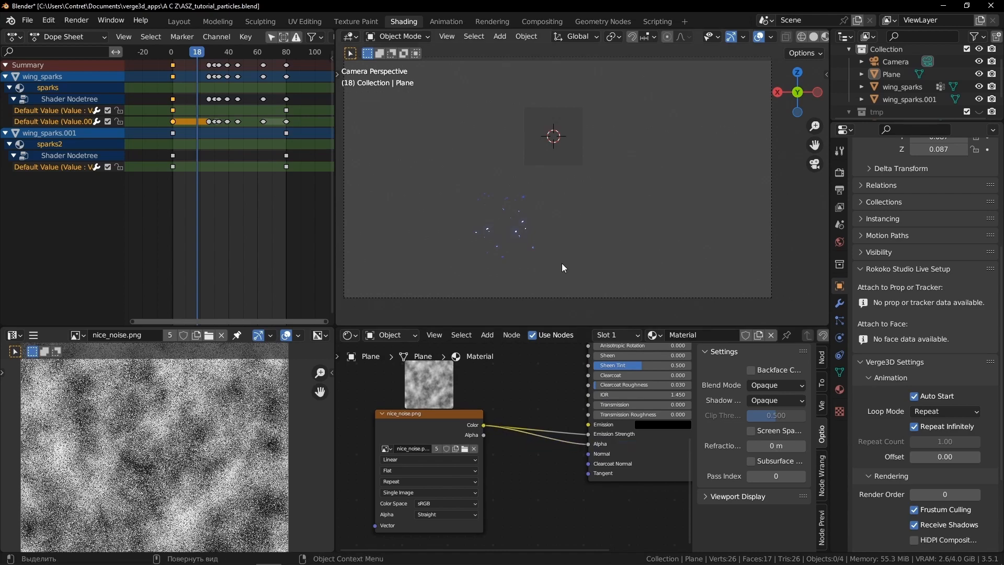
Select the plane and set its emission color to a bright blue-violet with hue 0.679, saturation 0.966 and value 1.000
left_click(576, 162)
scroll(520, 411, "down", 9)
scroll(561, 425, "up", 10)
middle_click_drag(634, 426, 511, 437)
left_click(513, 440)
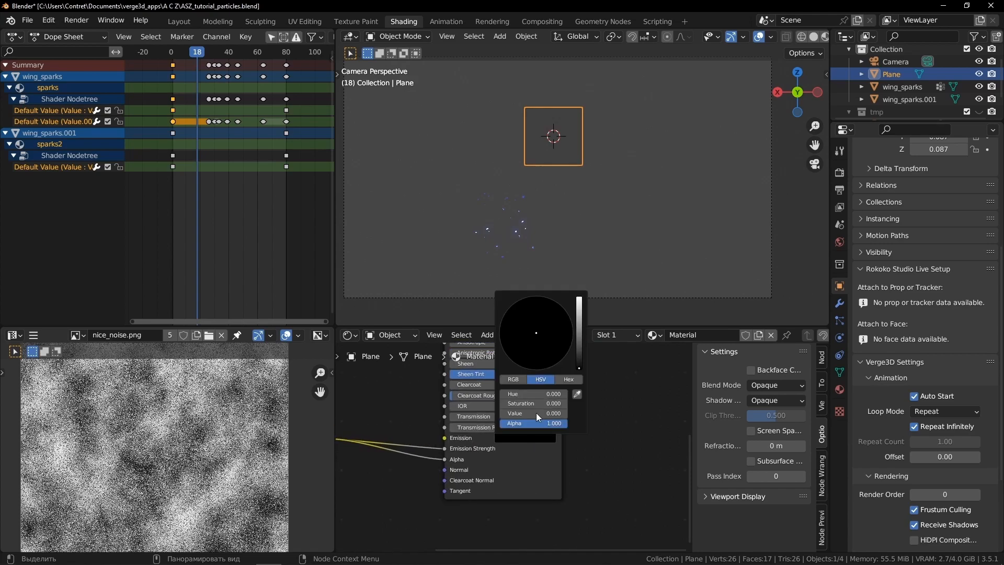
mouse_move(579, 318)
left_mouse_down()
mouse_move(579, 298)
mouse_move(564, 322)
left_mouse_up()
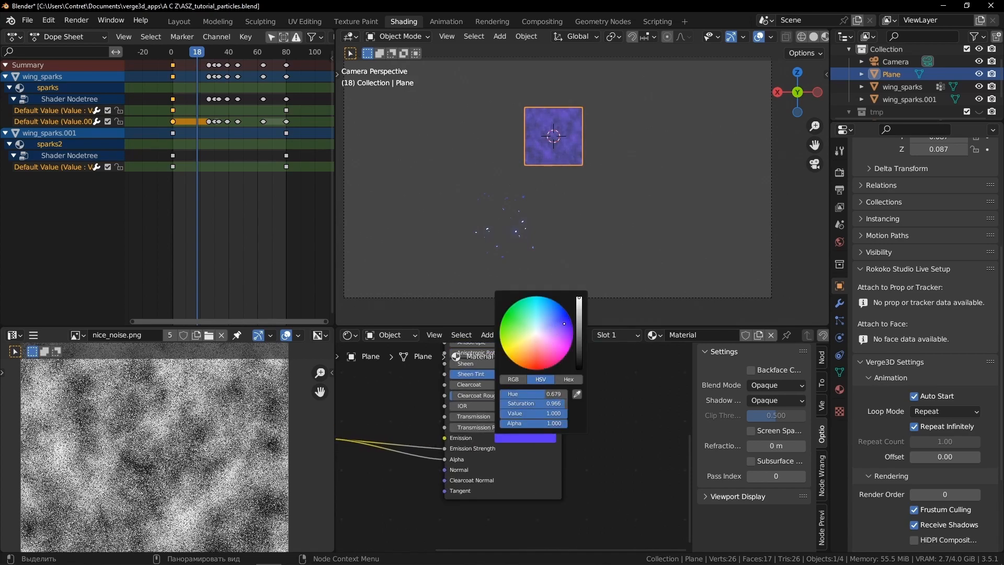
Change the emission color to bright cyan with hue 0.500 and saturation 0.962
scroll(506, 447, "down", 9)
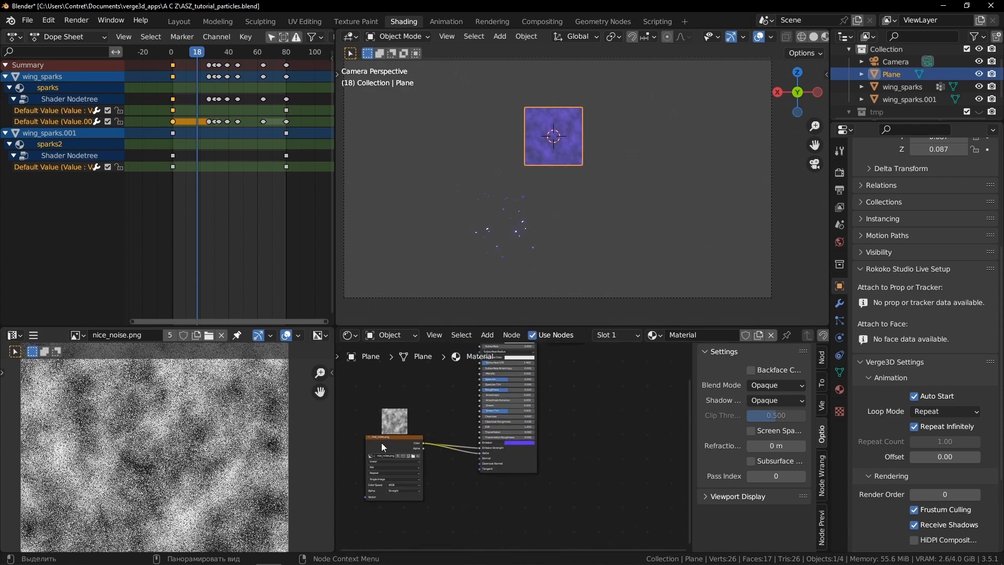
scroll(381, 442, "up", 3)
middle_click_drag(381, 442, 522, 428)
scroll(576, 425, "up", 4)
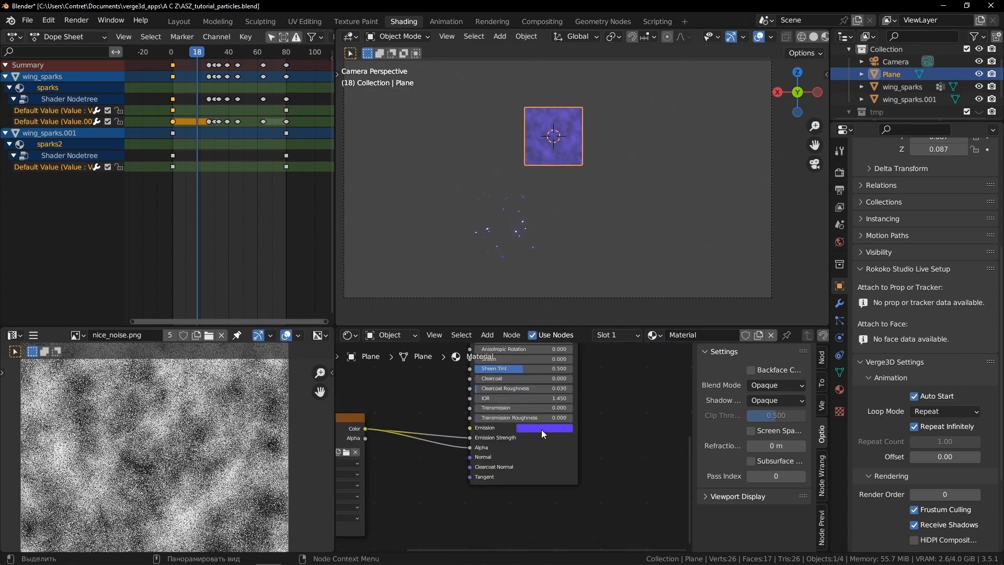
left_click(541, 428)
mouse_move(547, 311)
left_mouse_down()
mouse_move(558, 316)
mouse_move(559, 306)
left_mouse_up()
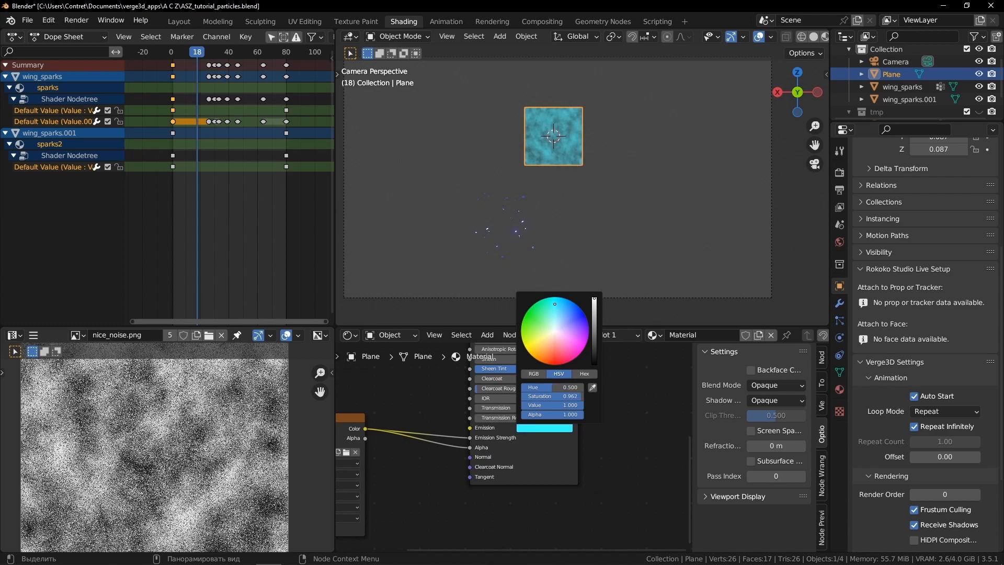
Move the nice_noise.png node farther from the shader and merge its two outgoing links through a shared reroute point
scroll(358, 485, "down", 5)
middle_click_drag(357, 485, 557, 434)
left_click_drag(557, 436, 408, 440)
key("alt+a")
scroll(541, 459, "up", 3)
middle_click_drag(550, 459, 487, 460)
right_click_drag(531, 384, 534, 489, "shift")
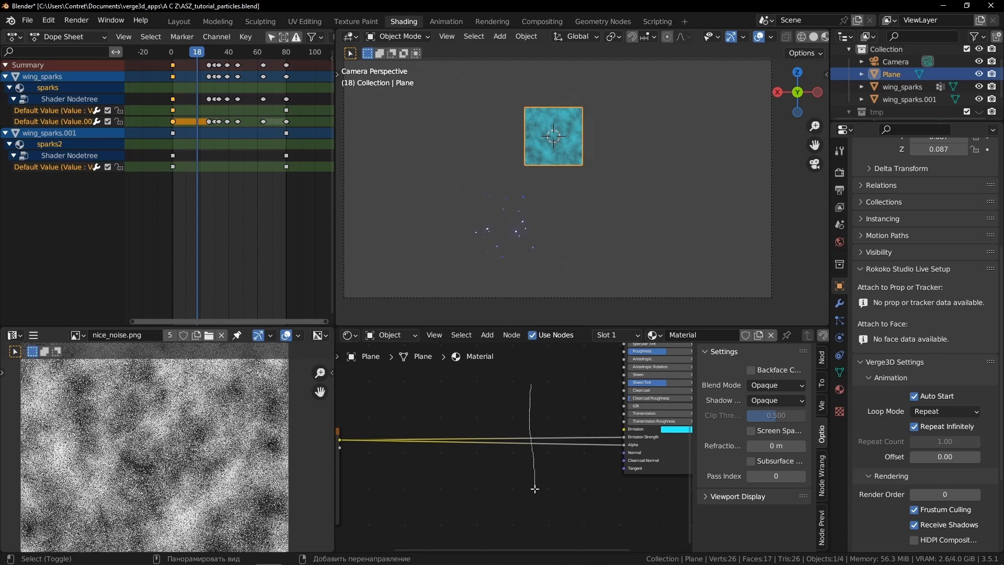
right_click_drag(534, 489, 534, 488, "shift")
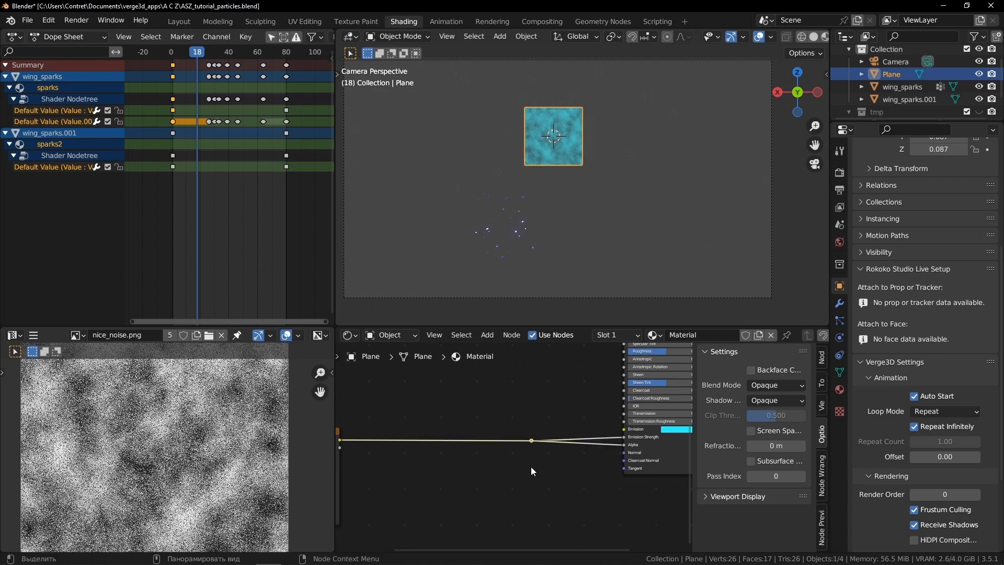
Insert a Math node into the link between the nice_noise.png texture's Color output and the reroute point
scroll(529, 468, "down", 6)
middle_click_drag(427, 447, 497, 444)
scroll(496, 444, "up", 1)
left_click(436, 438)
middle_click_drag(603, 436, 566, 438)
left_click(566, 438)
scroll(571, 438, "up", 1)
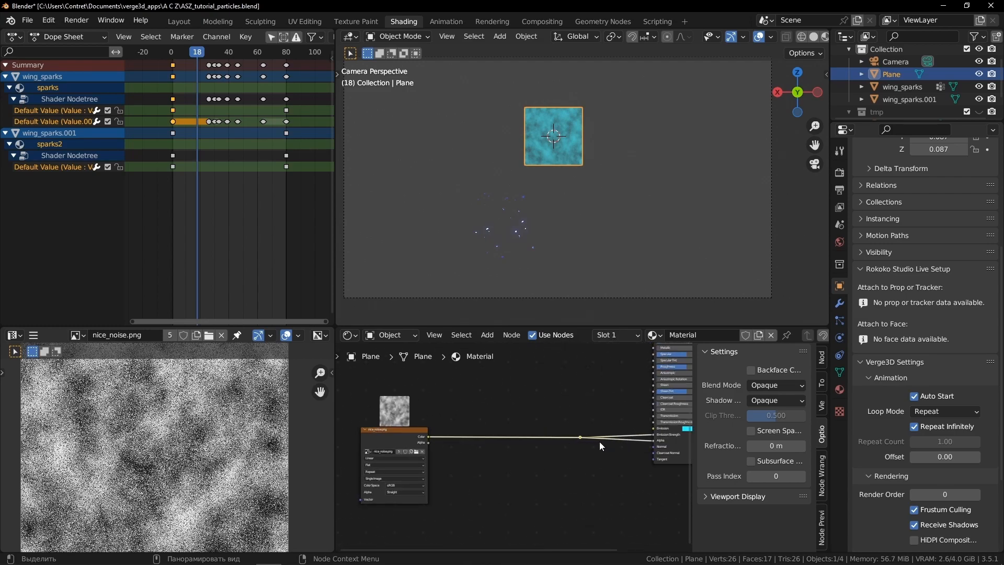
scroll(514, 451, "up", 1)
middle_click_drag(473, 461, 490, 461)
key("shift+a")
mouse_move(493, 462)
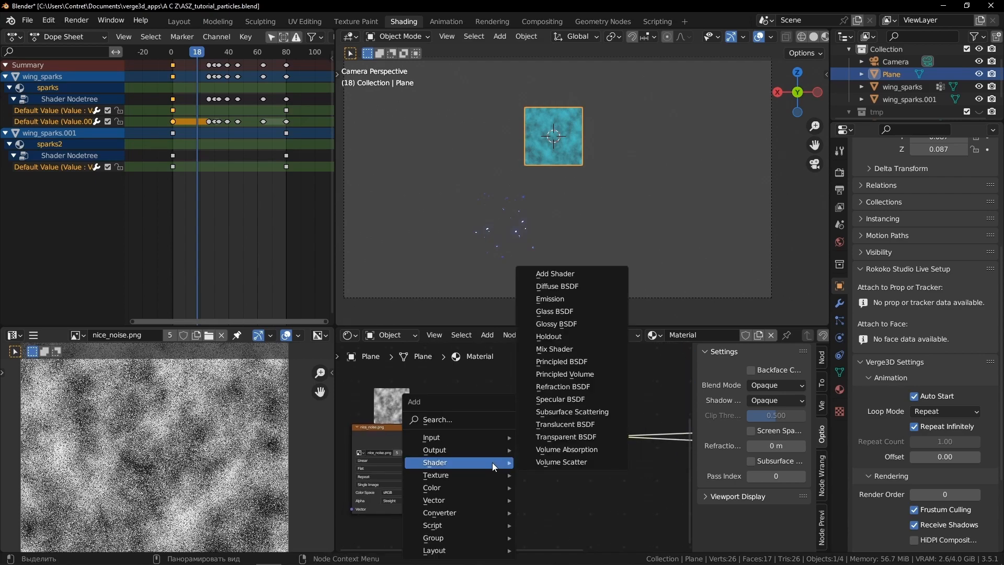
mouse_move(451, 488)
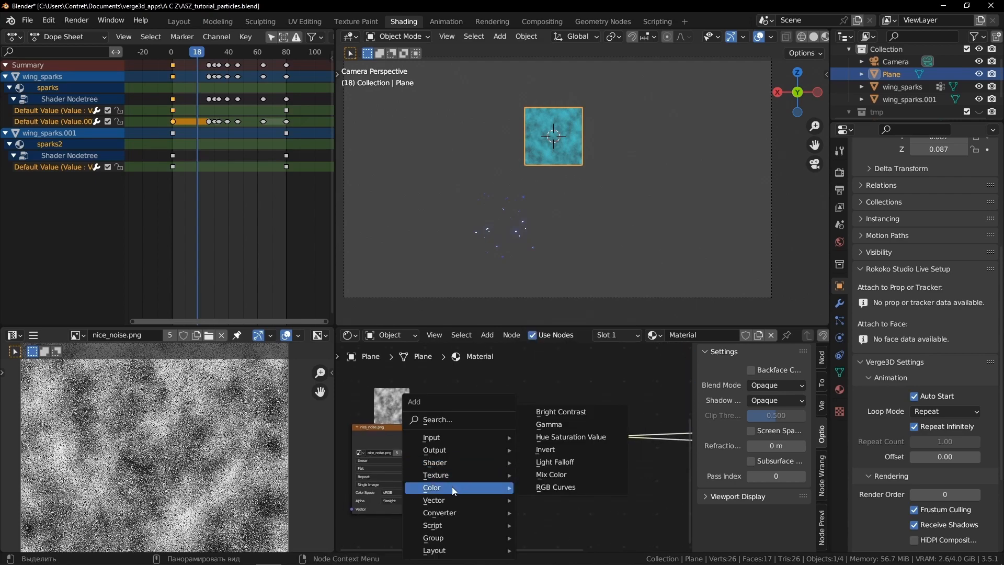
mouse_move(472, 513)
left_click(554, 424)
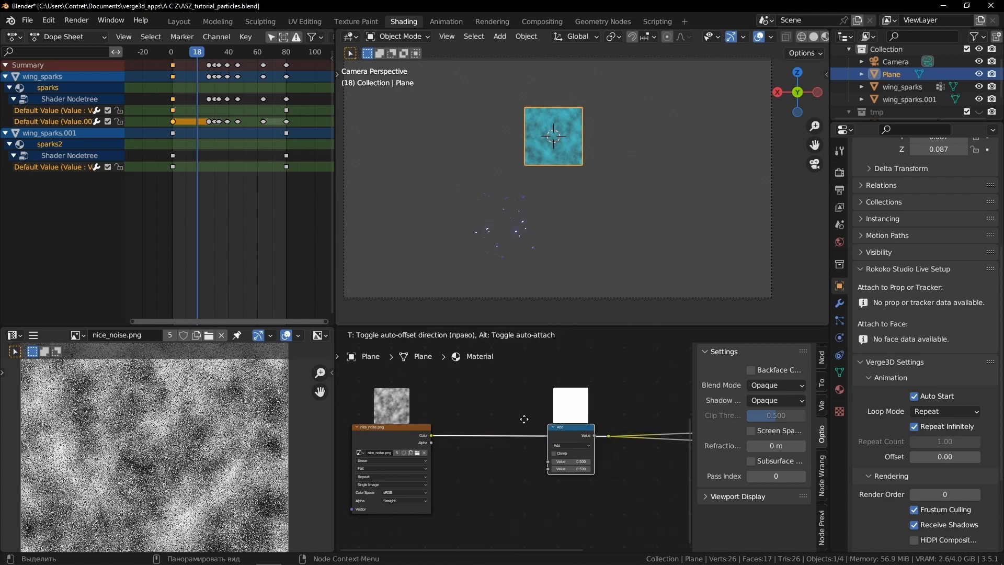
left_click(483, 403)
Set the Math node's operation to Multiply Add with a Multiplier of 6.410 and an Addend of -2.620
scroll(548, 446, "up", 2)
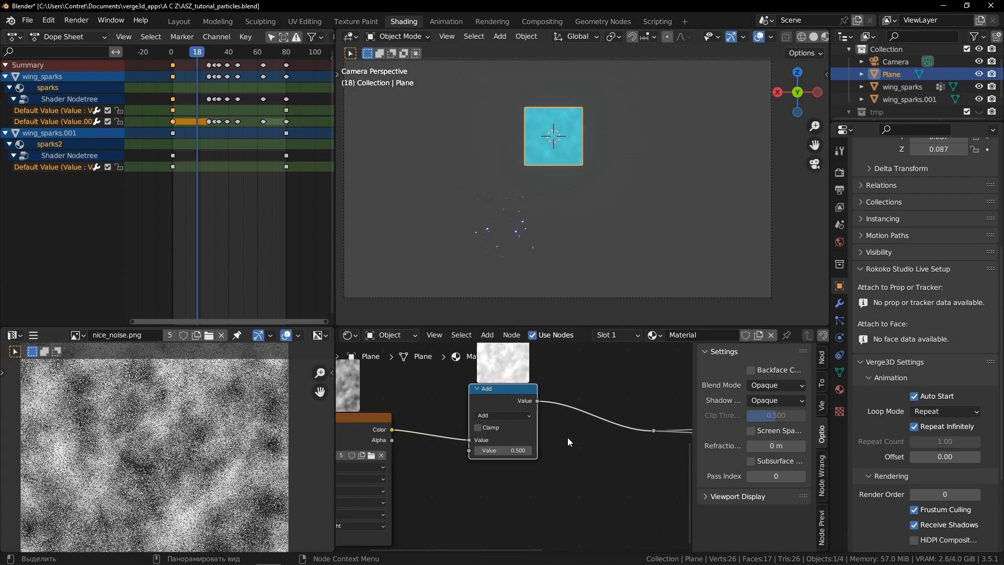
scroll(567, 437, "up", 1)
left_click(520, 406)
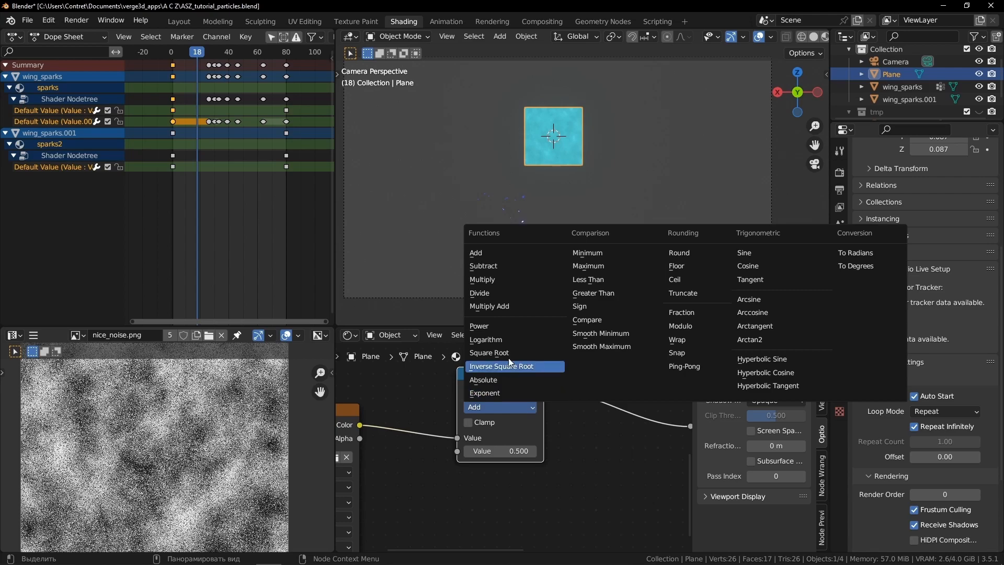
left_click(500, 309)
scroll(553, 444, "up", 1)
scroll(564, 346, "up", 1)
left_click_drag(492, 453, 553, 453)
left_click_drag(497, 474, 473, 474)
Deselect the plane and place the 3D cursor in the empty area beside it
left_click(553, 176, "shift")
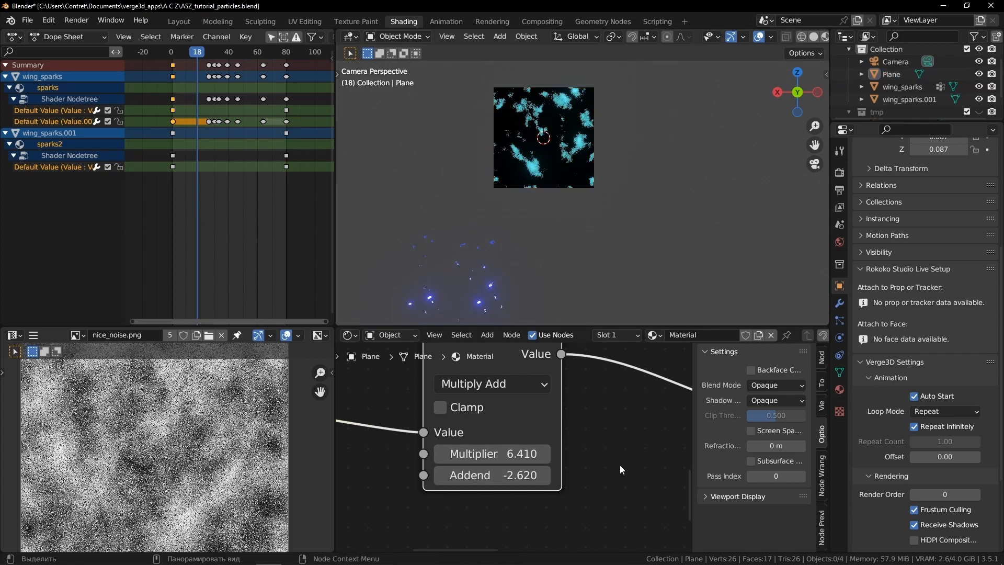
scroll(620, 465, "down", 5)
right_click(757, 146, "shift")
middle_click_drag(601, 455, 481, 456)
scroll(571, 437, "down", 2)
middle_click_drag(584, 426, 471, 435)
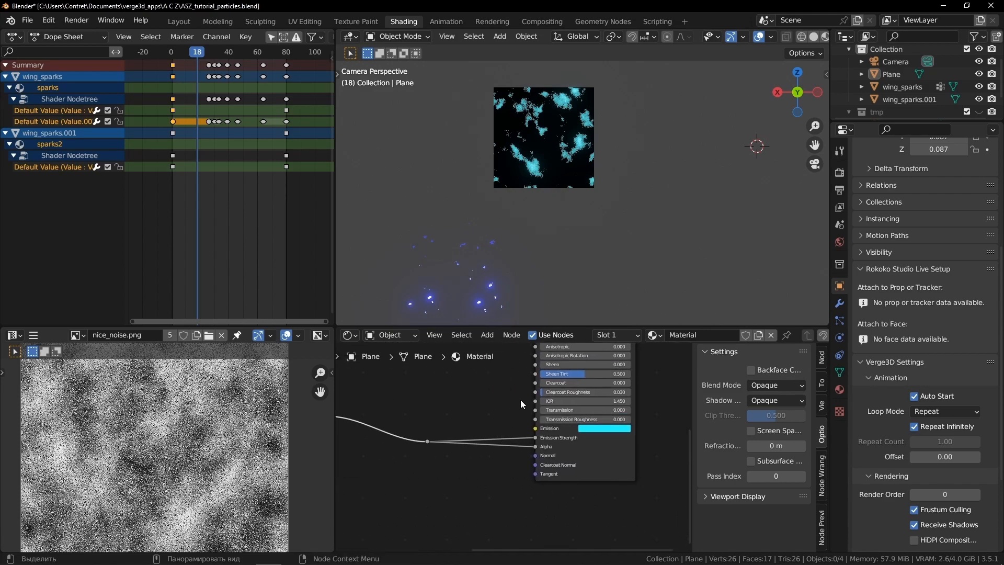
Set the plane material's blend mode to Alpha Blend and its shadow mode to Alpha Clip
left_click(601, 453)
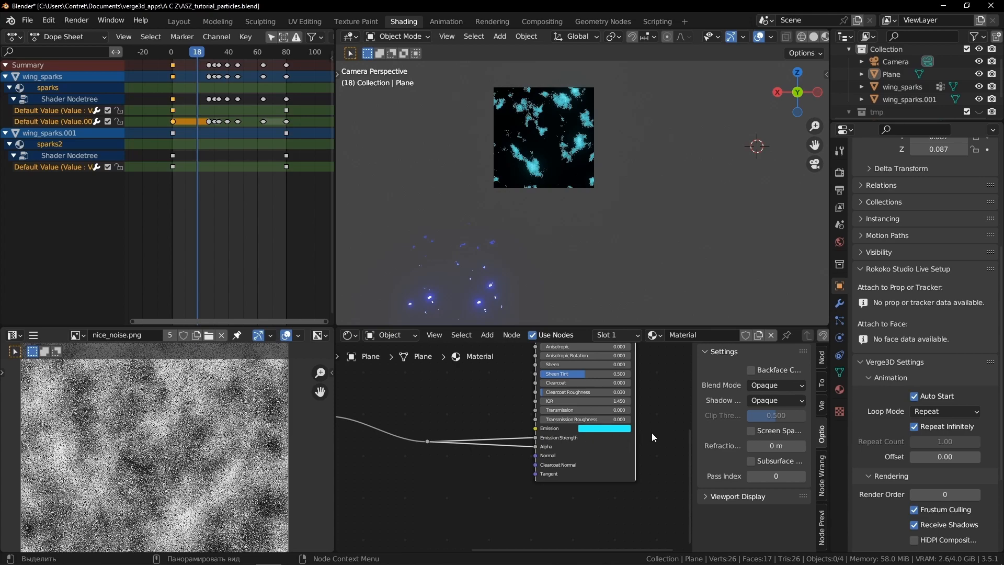
left_click(779, 385)
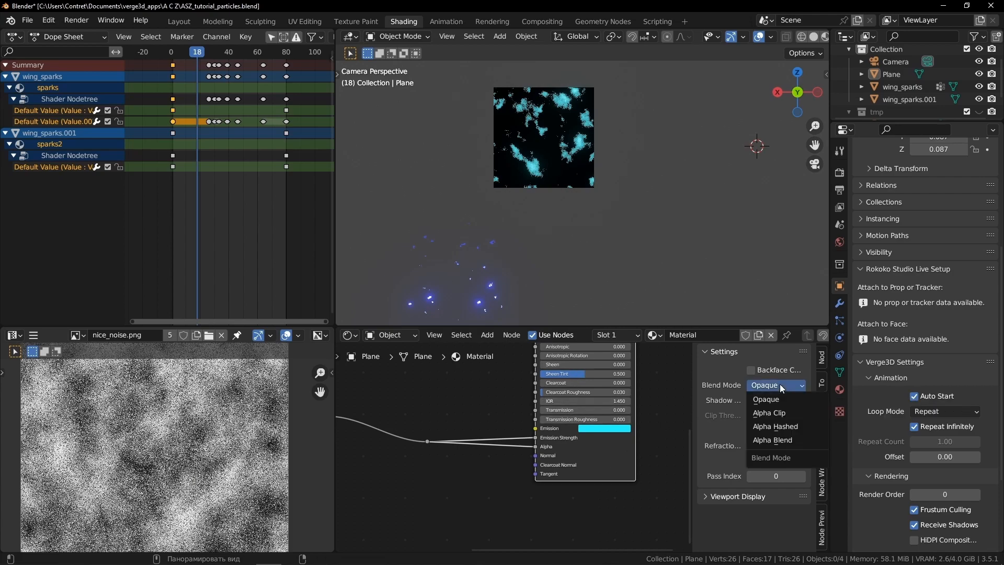
left_click(786, 440)
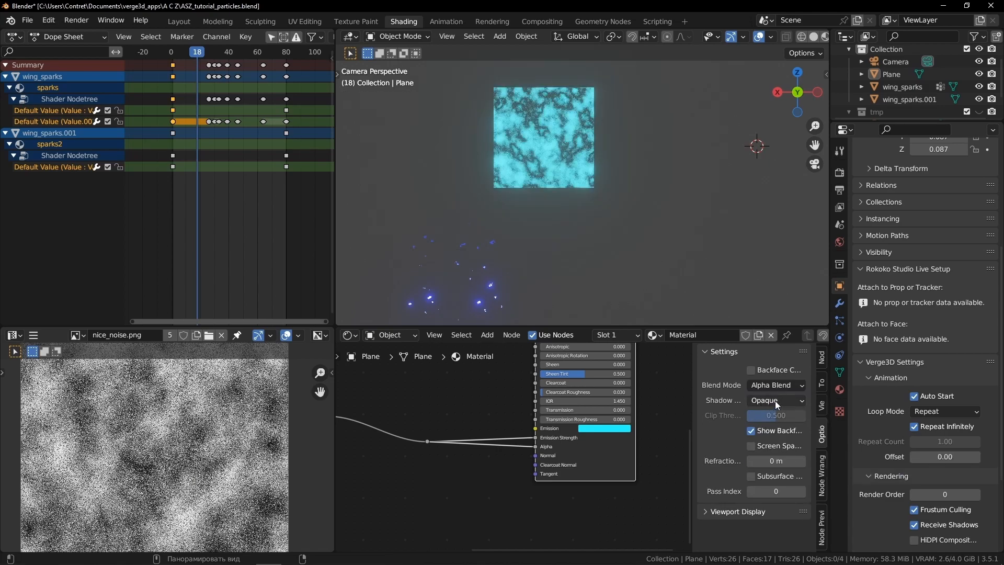
left_click(775, 400)
left_click(768, 442)
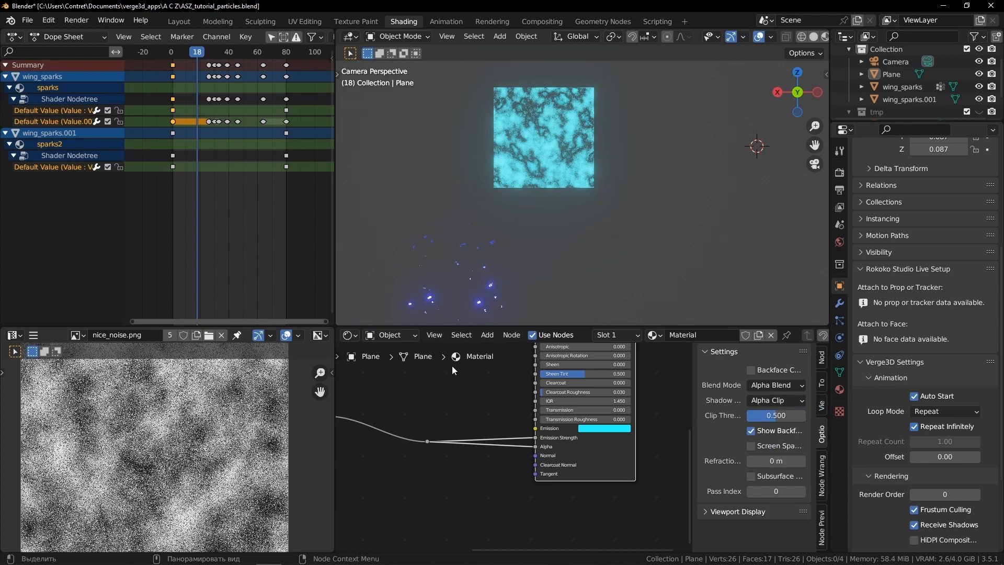
Examine the links into Emission Strength and Alpha and the plane's transparency from an angle and through the camera
scroll(571, 445, "up", 2)
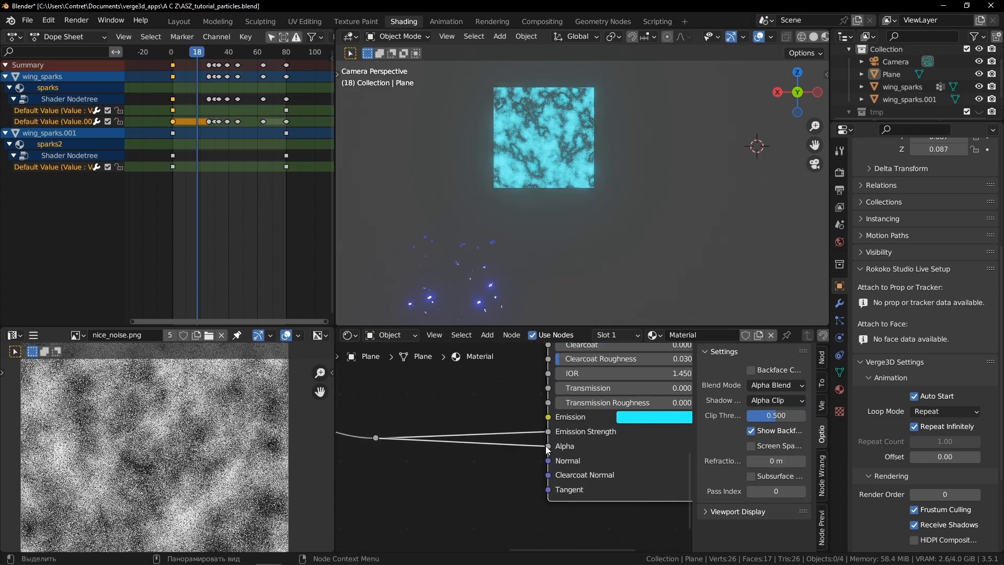
scroll(546, 450, "down", 3)
middle_click_drag(394, 460, 507, 457)
middle_click_drag(555, 430, 483, 417)
left_click(504, 425)
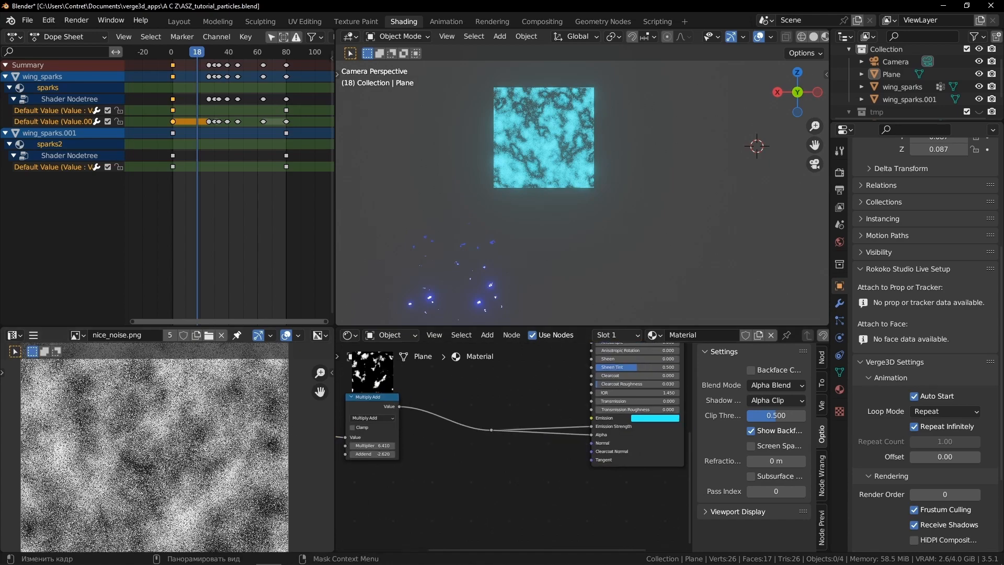
scroll(494, 178, "up", 2)
middle_click_drag(494, 178, 541, 168)
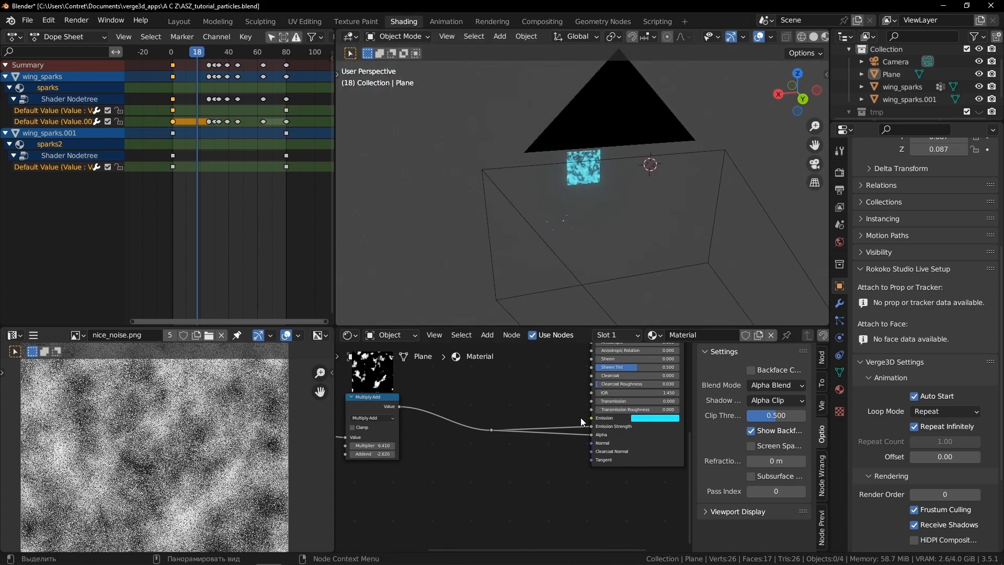
middle_click_drag(440, 423, 578, 403)
scroll(504, 444, "up", 7)
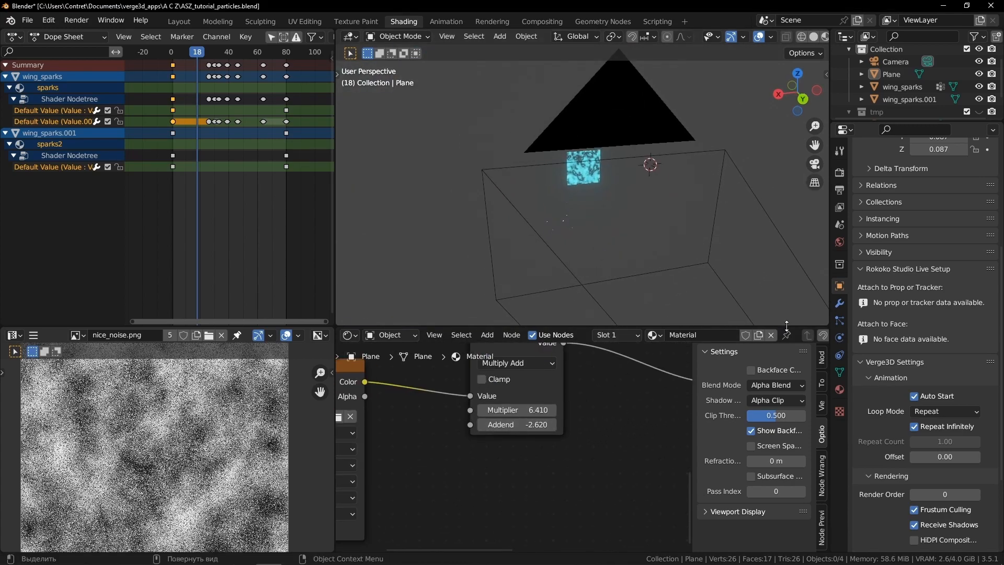
scroll(694, 225, "down", 2)
left_click(814, 164)
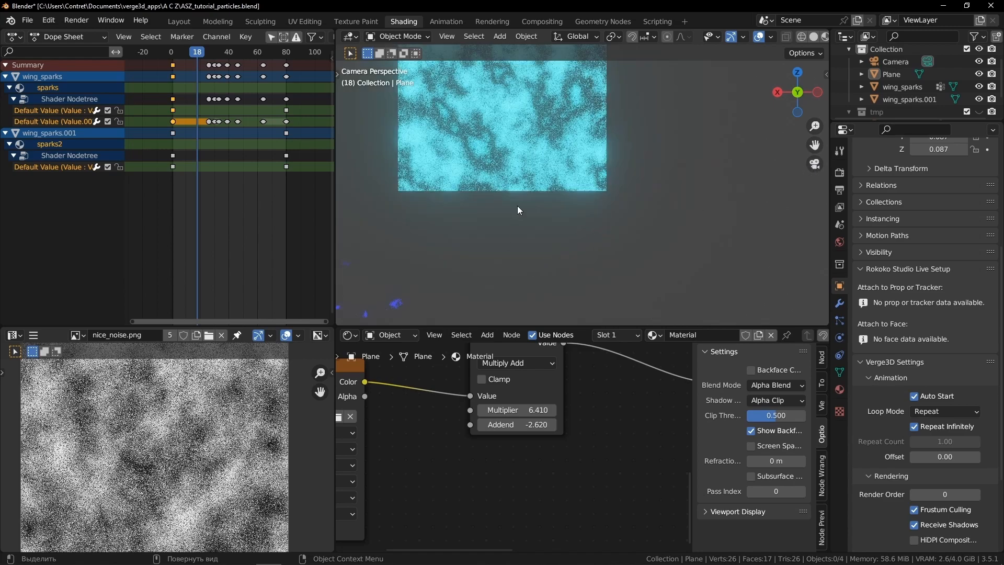
Insert a Math node into the link between the reroute point and the shader's Alpha input
scroll(627, 422, "down", 5)
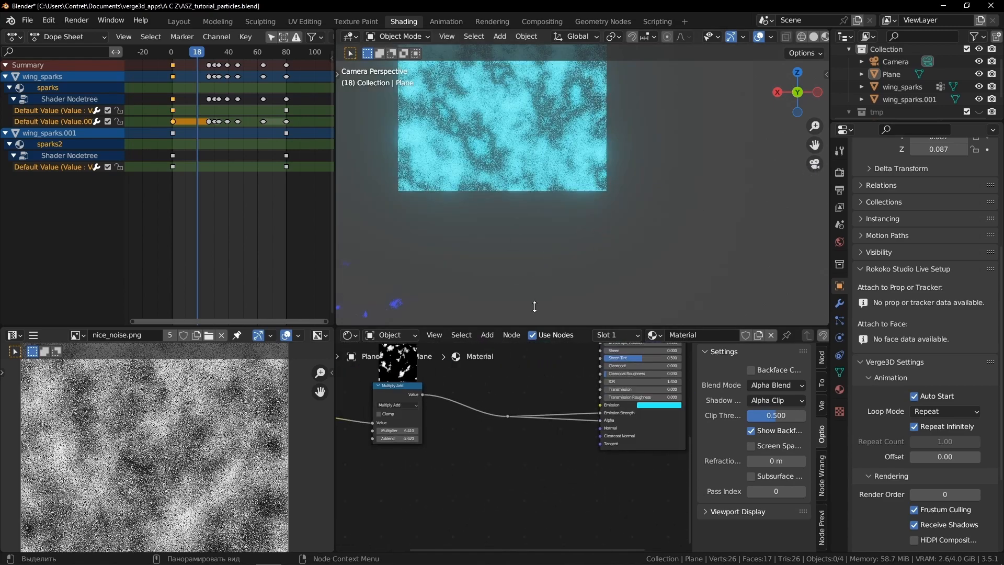
key("shift+a")
mouse_move(548, 407)
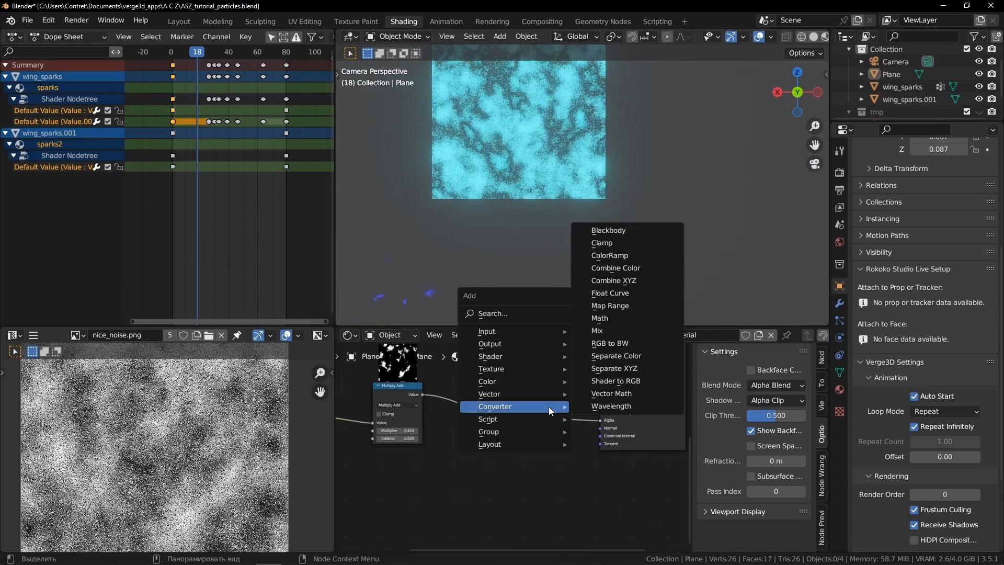
left_click(604, 316)
left_click(544, 419)
scroll(517, 445, "up", 2)
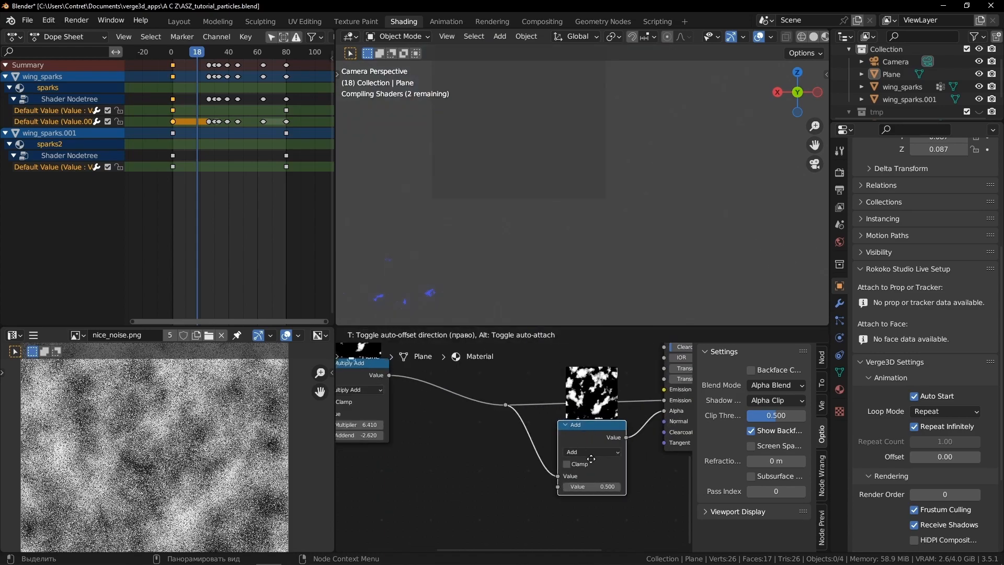
left_click(602, 465)
Set the new Math node to Multiply with a value of 1.000 and enable Clamp
left_click(606, 482)
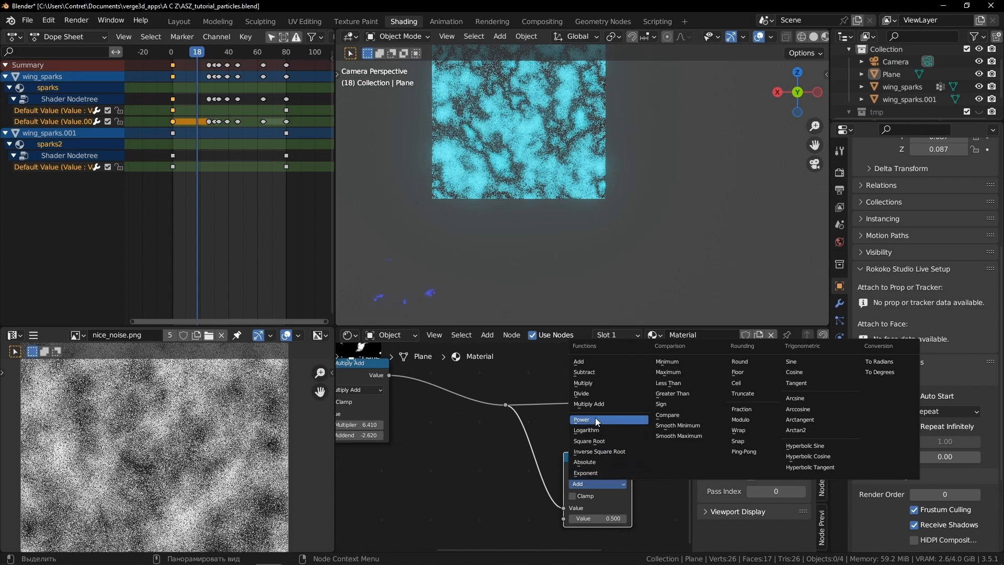
left_click(593, 383)
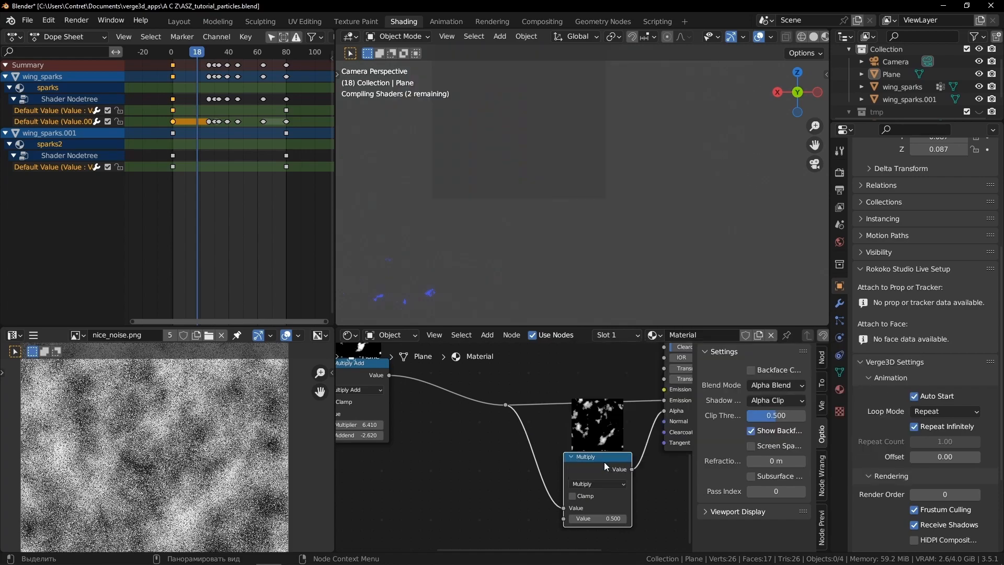
middle_click_drag(607, 462, 510, 409)
scroll(498, 431, "up", 1)
left_click(510, 471)
type("1")
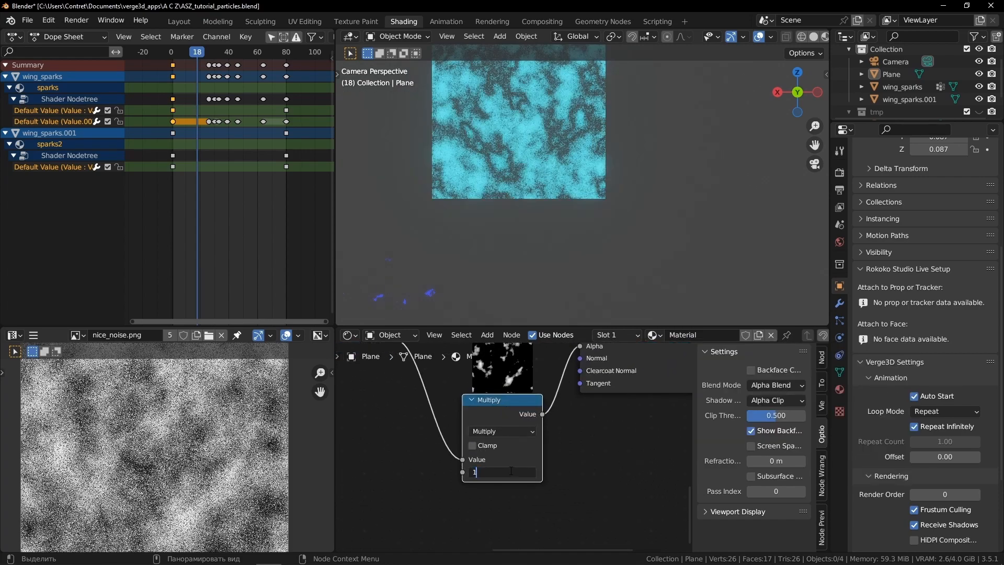
key("Return")
left_click(472, 447)
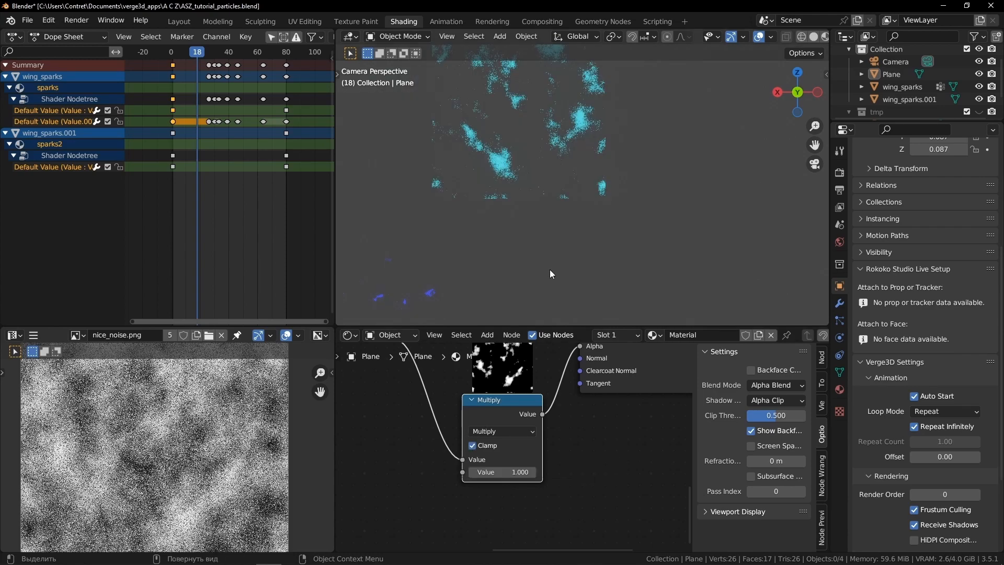
Reposition the reroute point and set the Multiply Add node's Multiplier to 11.470 and Addend to -4.430
scroll(535, 405, "down", 2)
scroll(533, 406, "down", 4)
left_click_drag(510, 419, 511, 427)
middle_click_drag(385, 410, 493, 441)
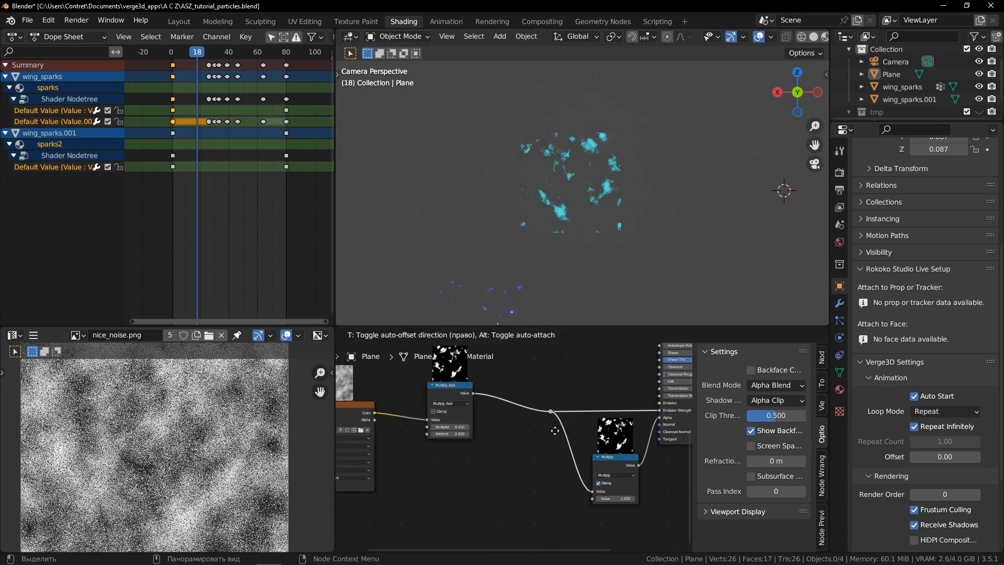
scroll(448, 443, "up", 4)
left_click_drag(543, 436, 601, 442)
left_click_drag(523, 435, 499, 435)
scroll(544, 208, "up", 5)
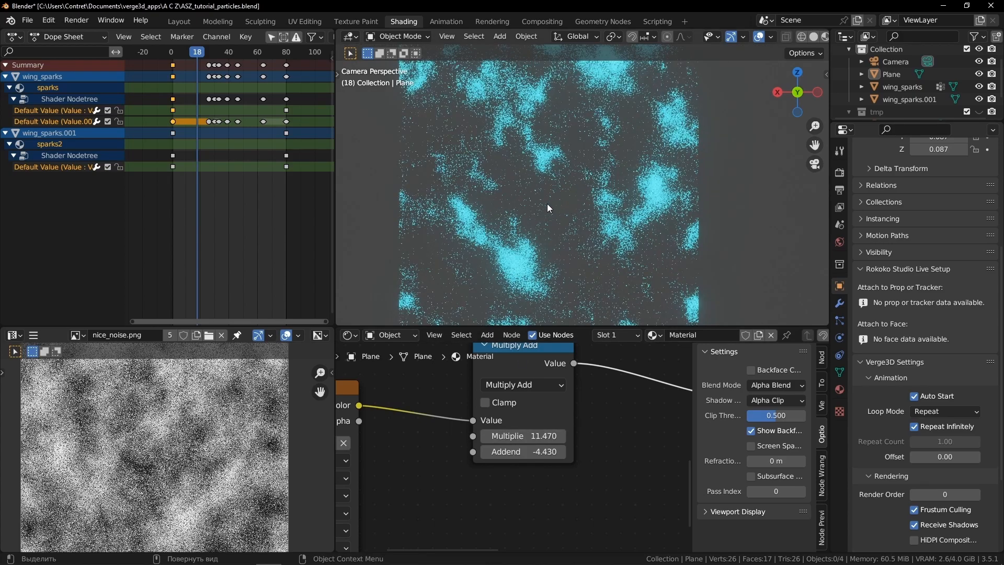
scroll(547, 208, "down", 5)
scroll(547, 208, "down", 1)
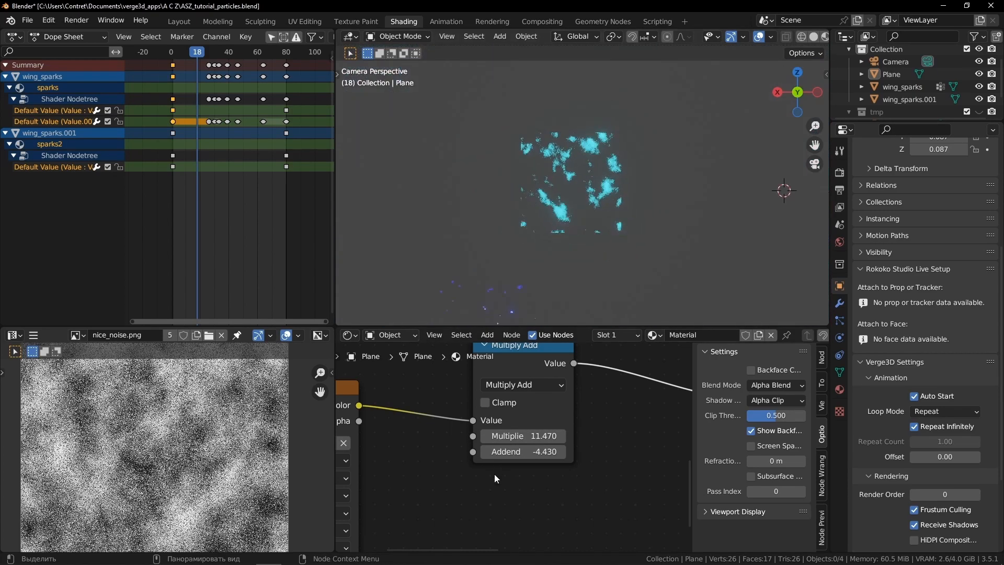
scroll(502, 460, "down", 3)
scroll(512, 450, "down", 1)
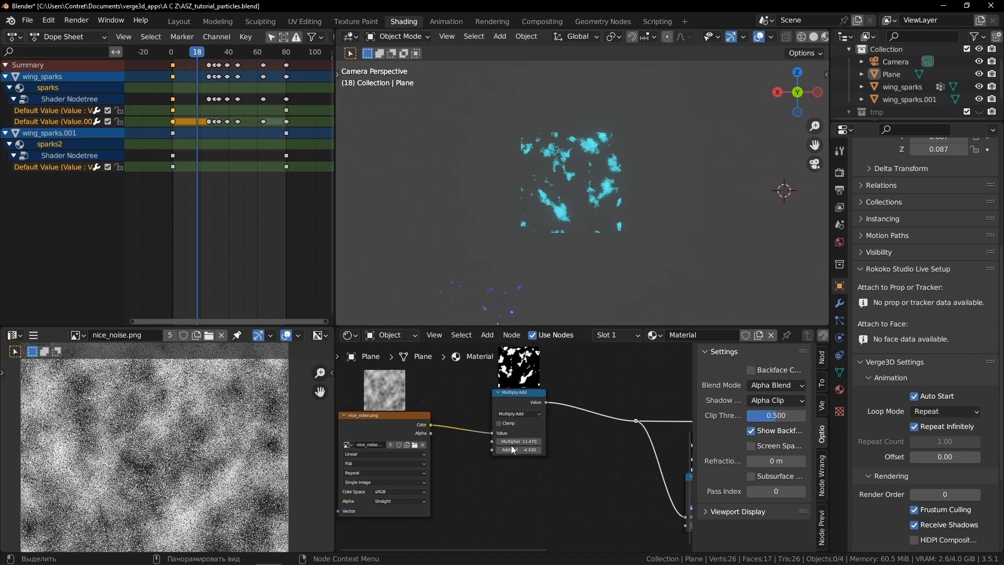
Copy the plane into the other open Blender scene and move it to about X 0.0005 m, Z 0.249 m
left_click(560, 224)
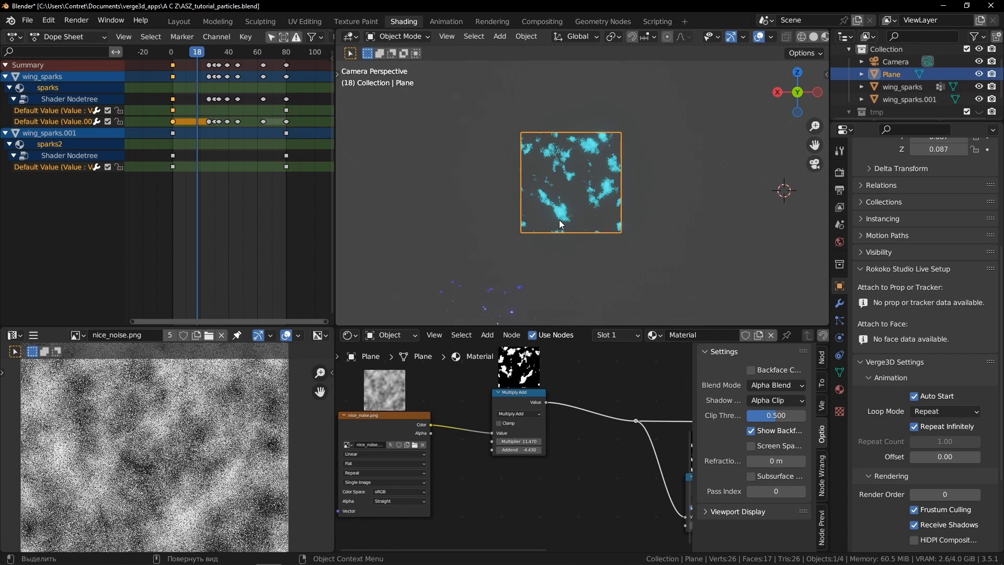
key("ctrl+c")
key("alt+Tab")
key("ctrl+v")
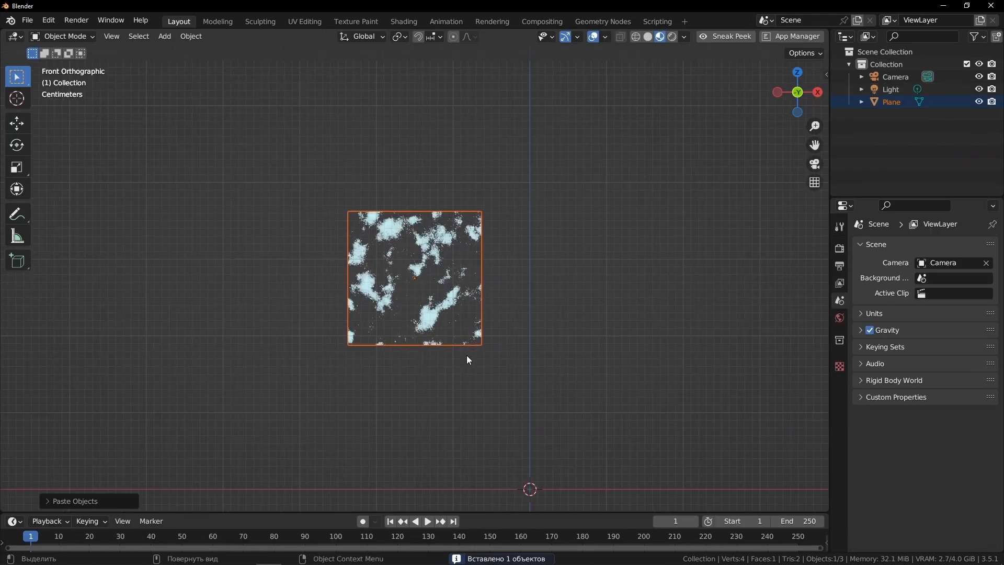
scroll(451, 346, "down", 4)
left_click(417, 307)
key("g")
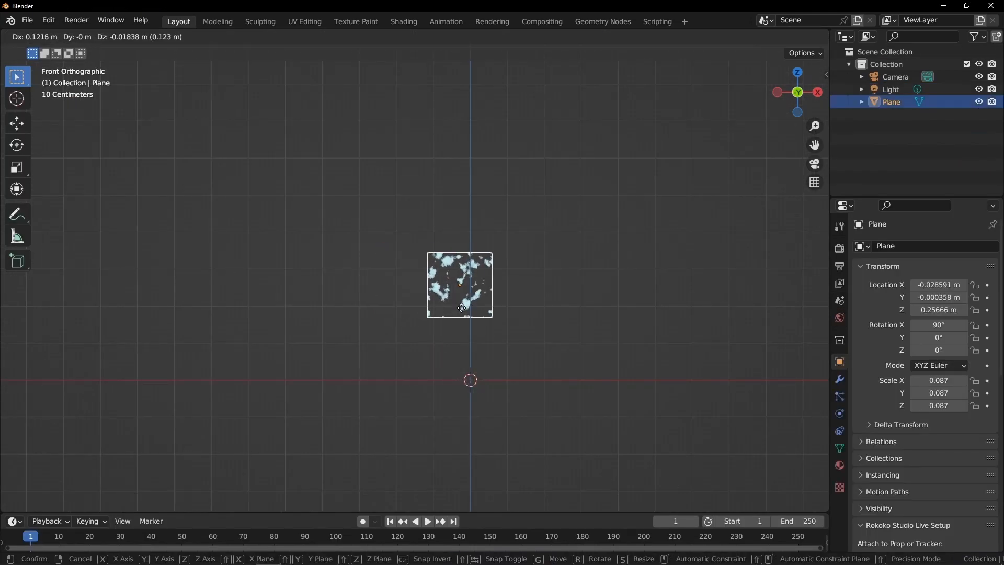
left_click(561, 331)
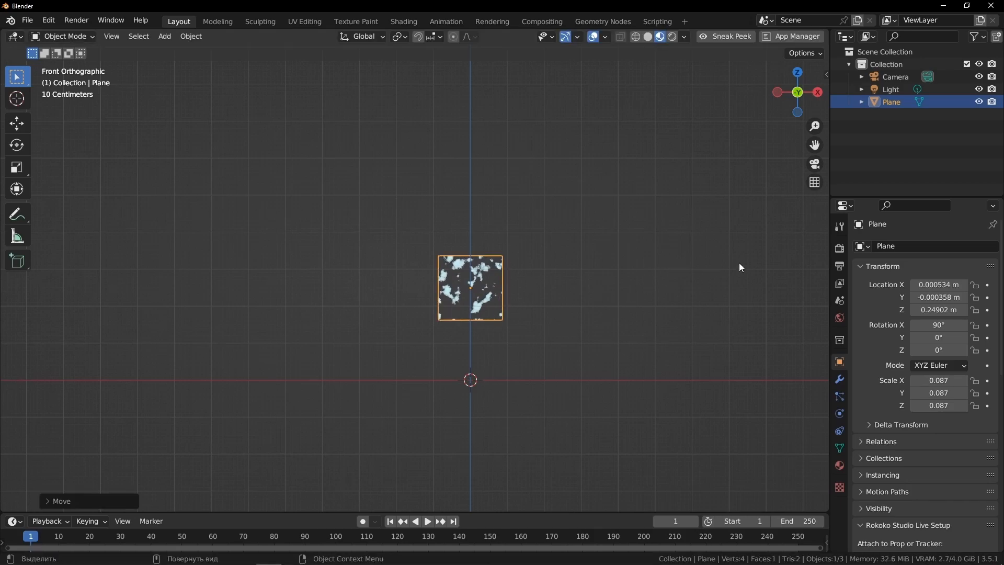
Enable Bloom for the Eevee render with a Threshold of 0.727 and a Radius of 10.000
left_click(840, 250)
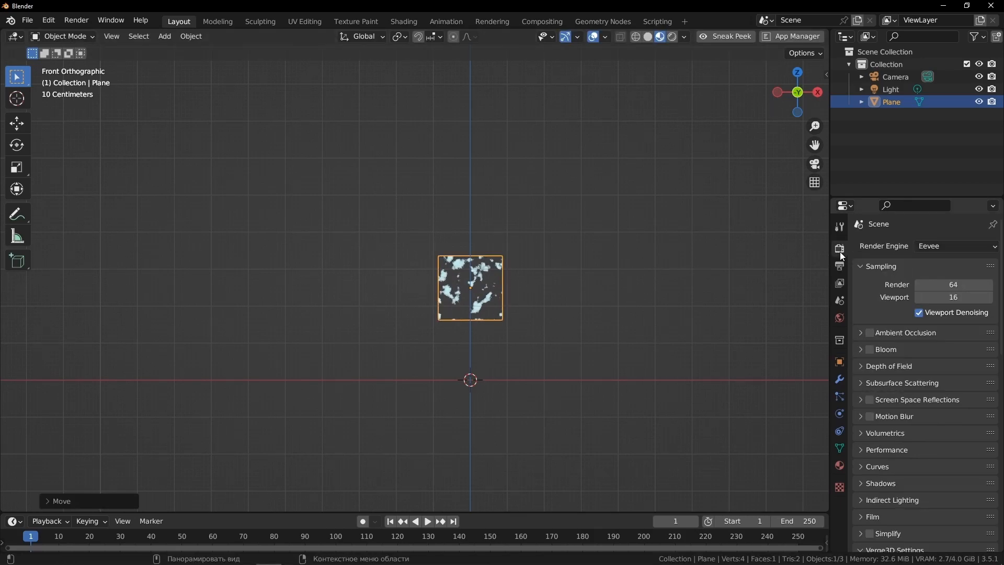
left_click(861, 349)
scroll(500, 338, "up", 6)
scroll(586, 337, "down", 2)
middle_click_drag(575, 343, 526, 296, "shift")
scroll(528, 291, "up", 1)
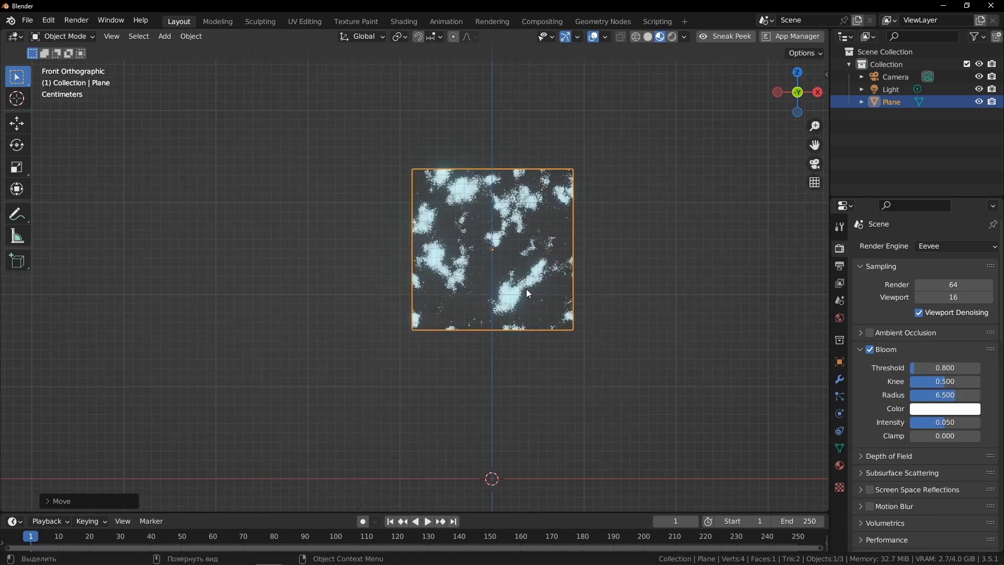
left_click_drag(944, 368, 922, 368)
left_click_drag(945, 395, 978, 395)
Switch the viewport to Rendered shading to inspect the plane's glow at an angle, and open its material properties
mouse_move(639, 268)
middle_mouse_down()
mouse_move(594, 247)
mouse_move(563, 267)
mouse_move(542, 228)
middle_mouse_up()
key("z")
left_click(598, 162)
scroll(577, 256, "up", 4)
scroll(577, 256, "down", 4)
left_click(513, 276)
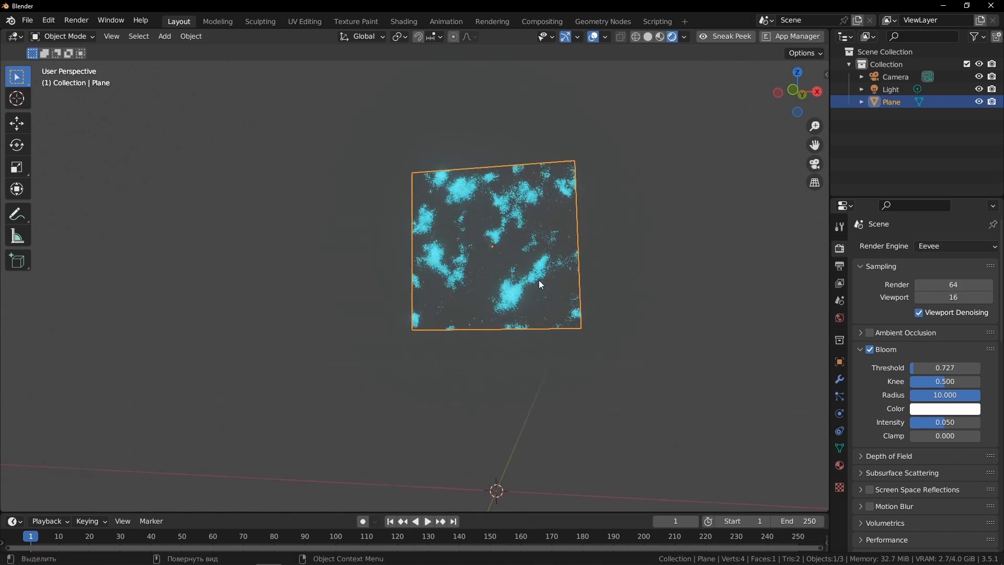
left_click(839, 465)
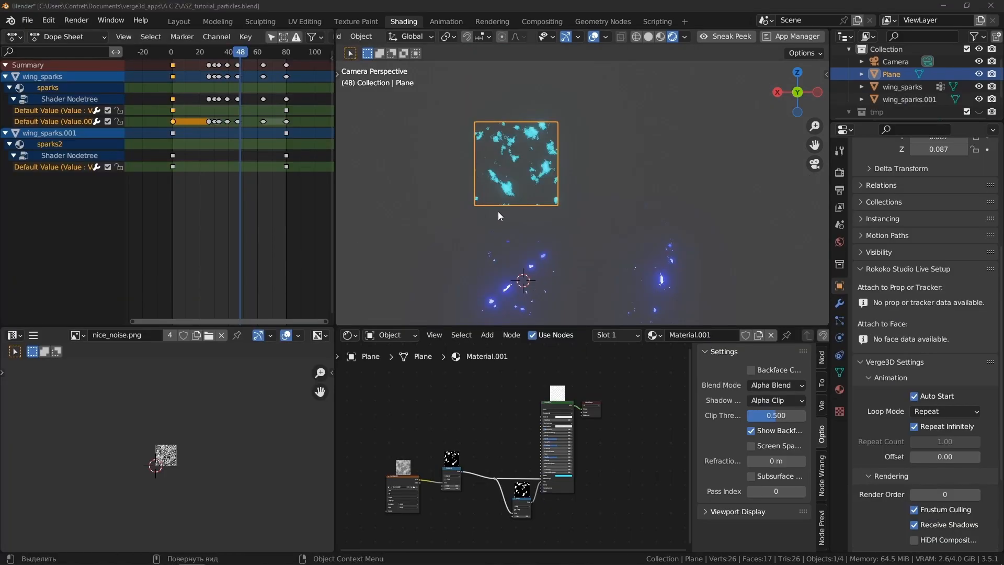
Play the spark animation through the camera in the ASZ_tutorial_particles.blend scene and stop it with the plane selected
middle_click_drag(497, 212, 536, 192)
left_click(748, 102)
left_click(815, 164)
scroll(497, 208, "up", 1)
scroll(500, 211, "down", 2)
middle_click_drag(514, 298, 549, 211, "shift")
key("space")
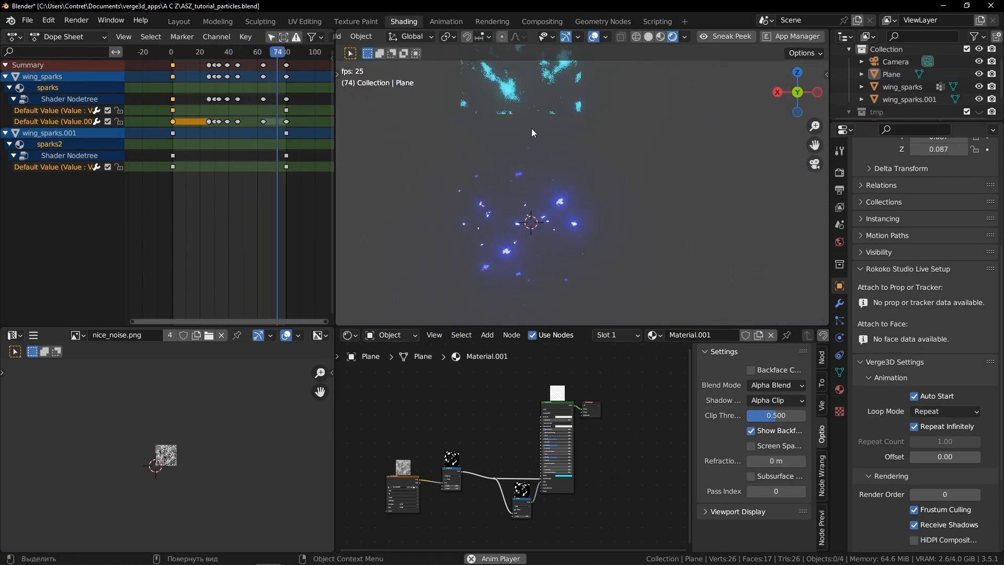
left_click(571, 241)
key("space")
Examine the plane material's node tree around the noise image texture and its Vector input
scroll(481, 453, "down", 2)
middle_click_drag(417, 489, 471, 439)
scroll(585, 413, "up", 3)
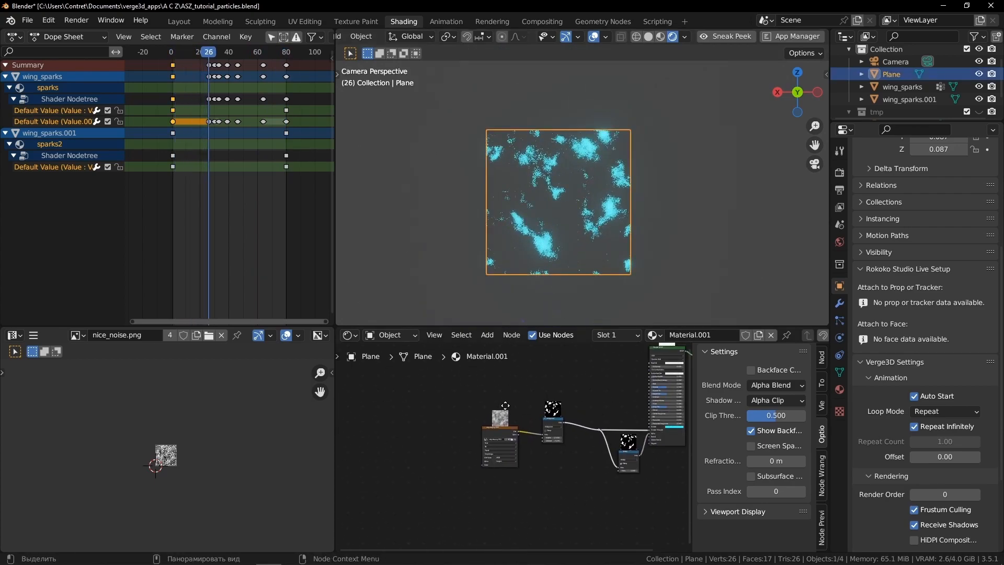
middle_click_drag(506, 405, 439, 440)
scroll(439, 440, "up", 4)
scroll(490, 450, "up", 2)
middle_click_drag(456, 482, 575, 492)
scroll(571, 463, "down", 1)
scroll(523, 466, "down", 2)
scroll(521, 469, "up", 1)
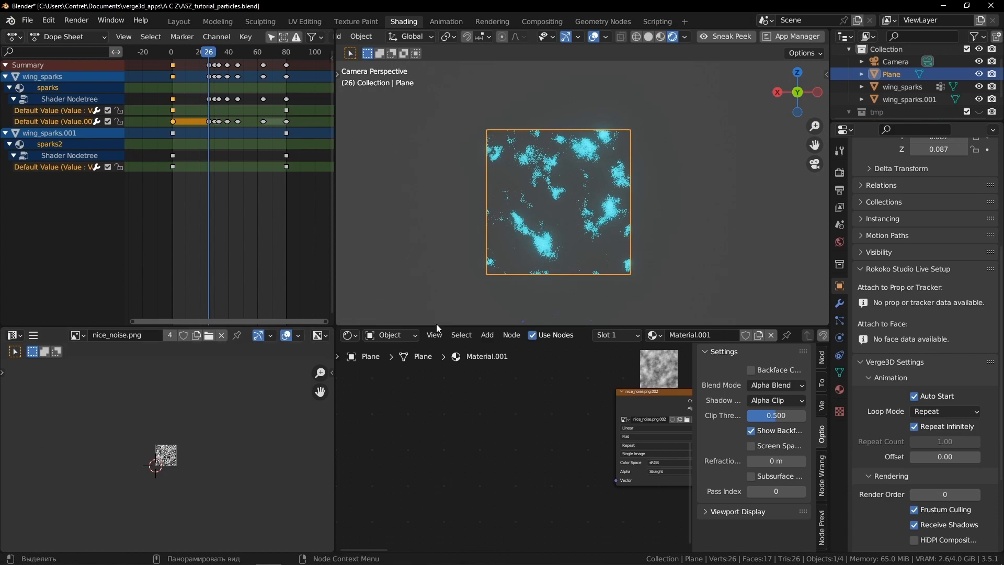
Switch to the Animation workspace and set the current frame to 0
left_click(445, 21)
scroll(336, 429, "down", 2)
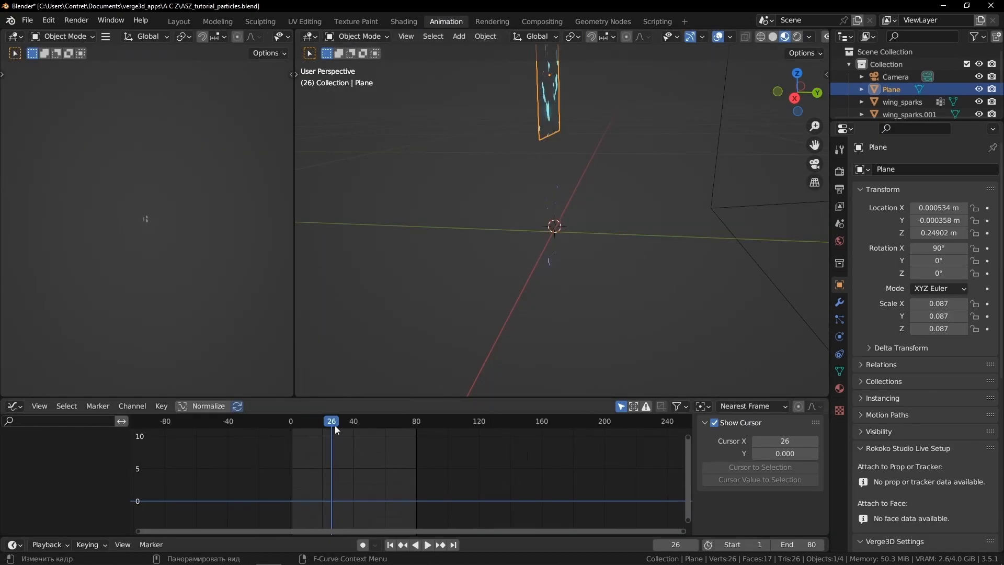
mouse_move(306, 428)
left_mouse_down()
mouse_move(290, 426)
mouse_move(415, 435)
mouse_move(291, 435)
mouse_move(418, 439)
mouse_move(290, 441)
mouse_move(413, 424)
mouse_move(292, 435)
left_mouse_up()
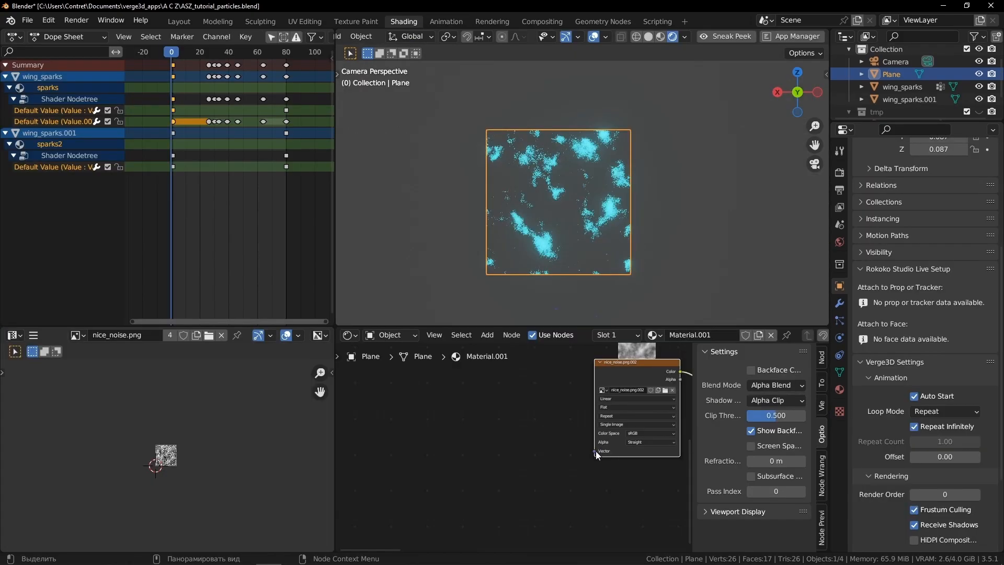
Add a UV Map node connected to the Vector input of the nice_noise.png.002 texture node
scroll(596, 451, "down", 1)
middle_click_drag(604, 445, 574, 456)
left_click_drag(565, 462, 455, 401)
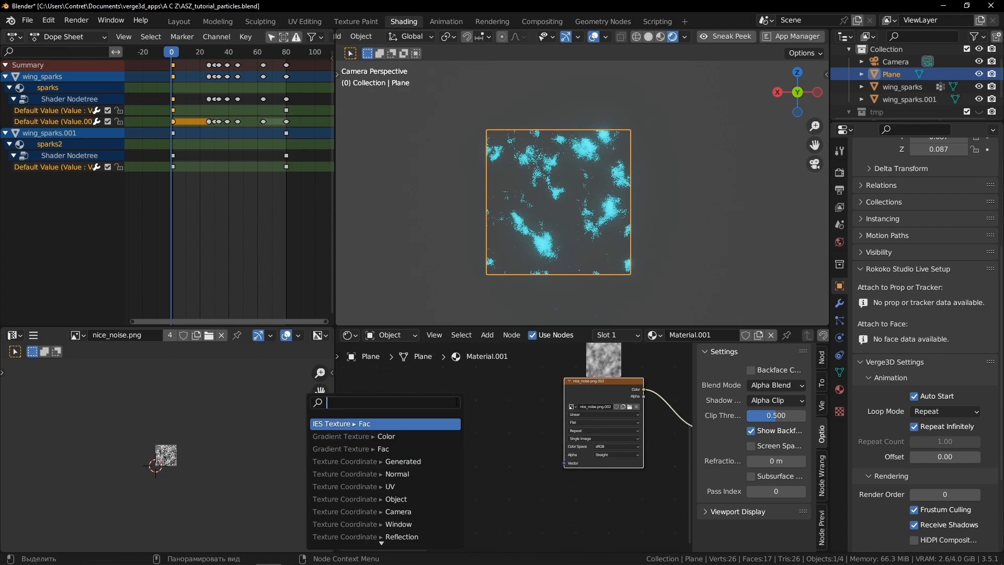
type("uv")
key("Return")
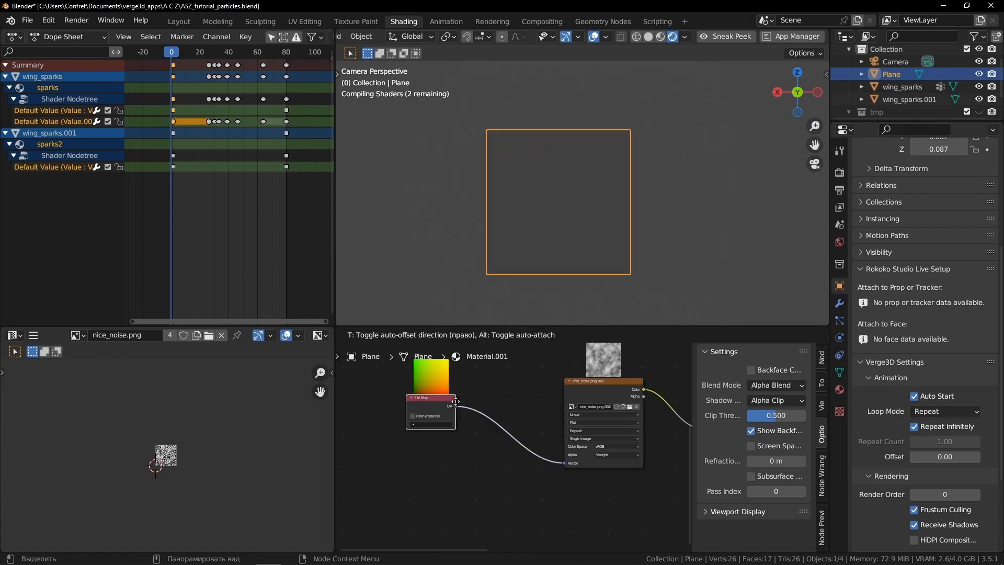
Place the UV Map node farther away from the nice_noise.png.002 texture node to make room between them
left_click(473, 413)
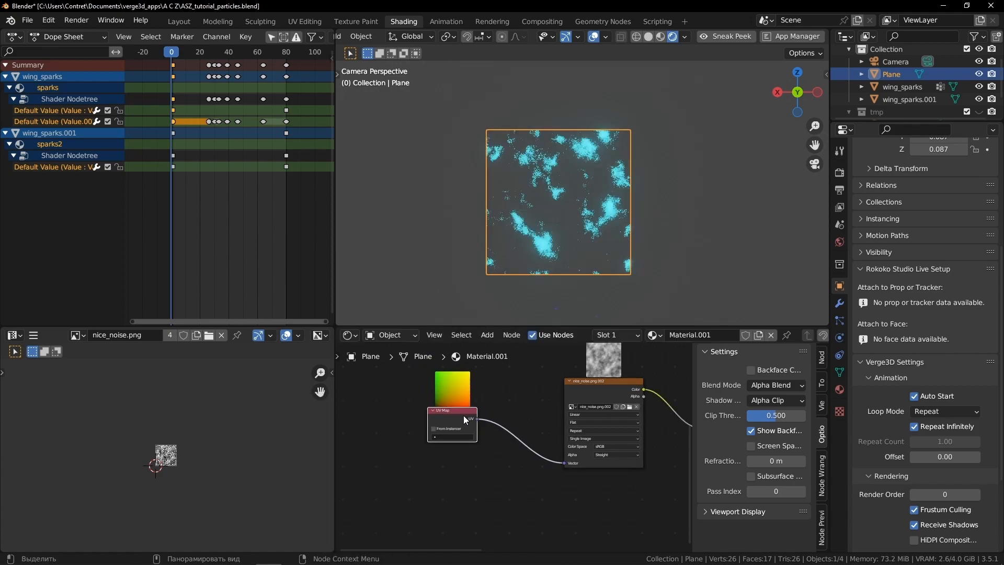
scroll(449, 426, "up", 2)
left_click_drag(420, 408, 385, 418)
scroll(465, 431, "down", 2)
middle_click_drag(470, 429, 619, 461)
left_click_drag(556, 454, 437, 443)
scroll(554, 435, "down", 5)
middle_click_drag(625, 435, 568, 429)
left_click(533, 425)
scroll(456, 417, "up", 2)
Insert a Separate Color node and a Combine Color node between the UV Map node and the noise texture's Vector input
key("shift+a")
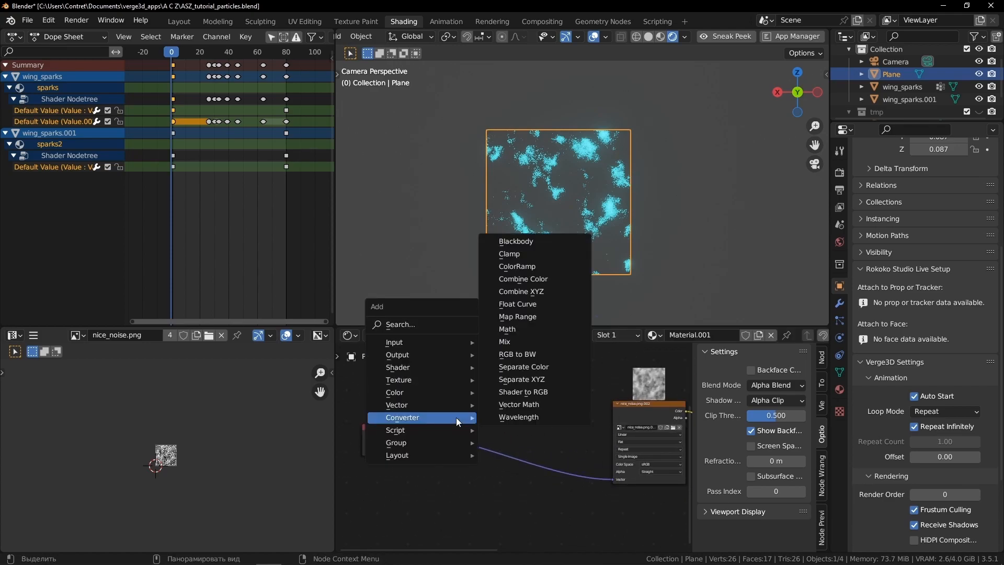
left_click(523, 366)
left_click(434, 413)
key("shift+a")
mouse_move(574, 418)
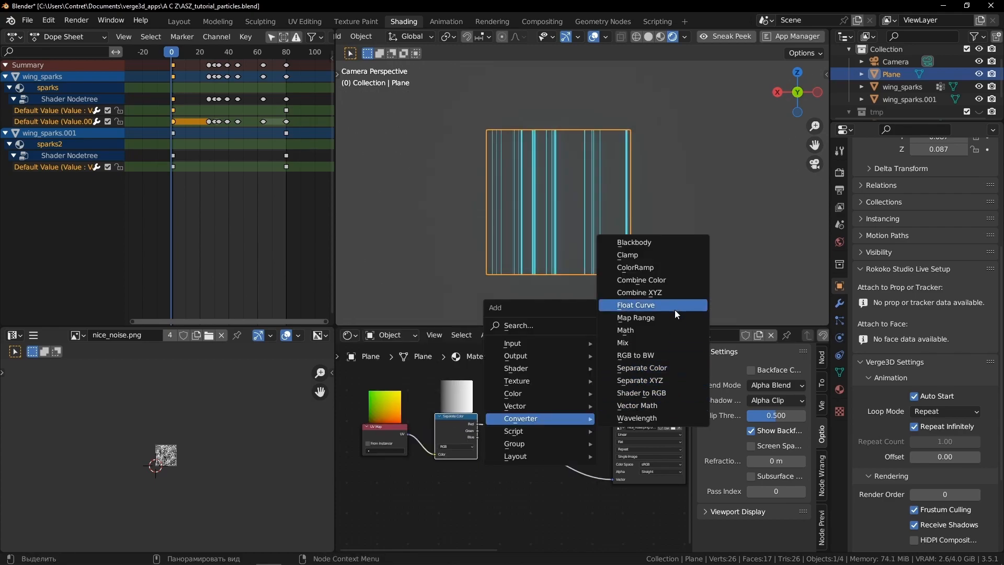
left_click(674, 283)
left_click(530, 410)
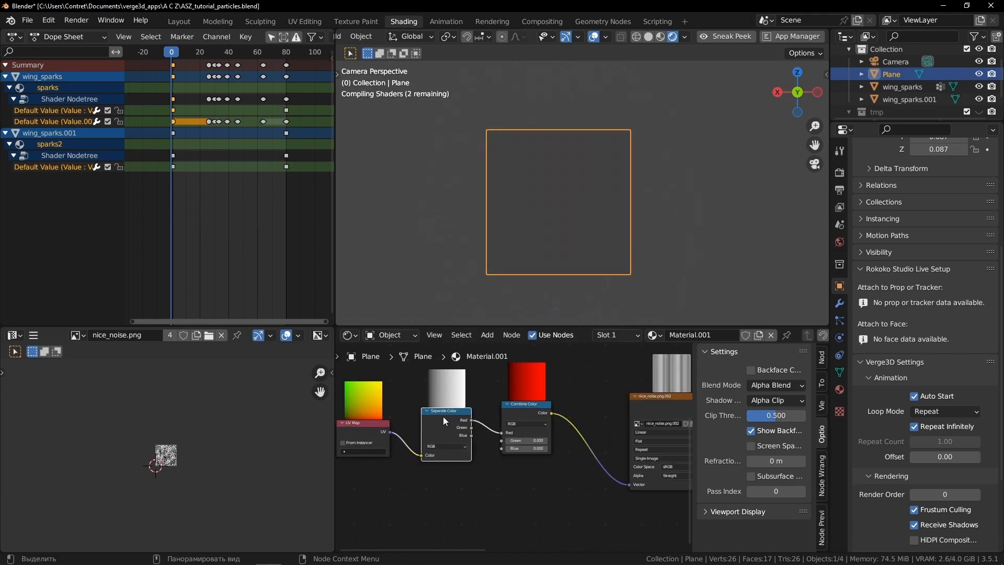
Link the Green and Blue outputs of Separate Color to the matching Combine Color inputs and reposition the Combine Color node
left_click(531, 408, "shift")
scroll(496, 428, "up", 1)
middle_click_drag(495, 438, 501, 437)
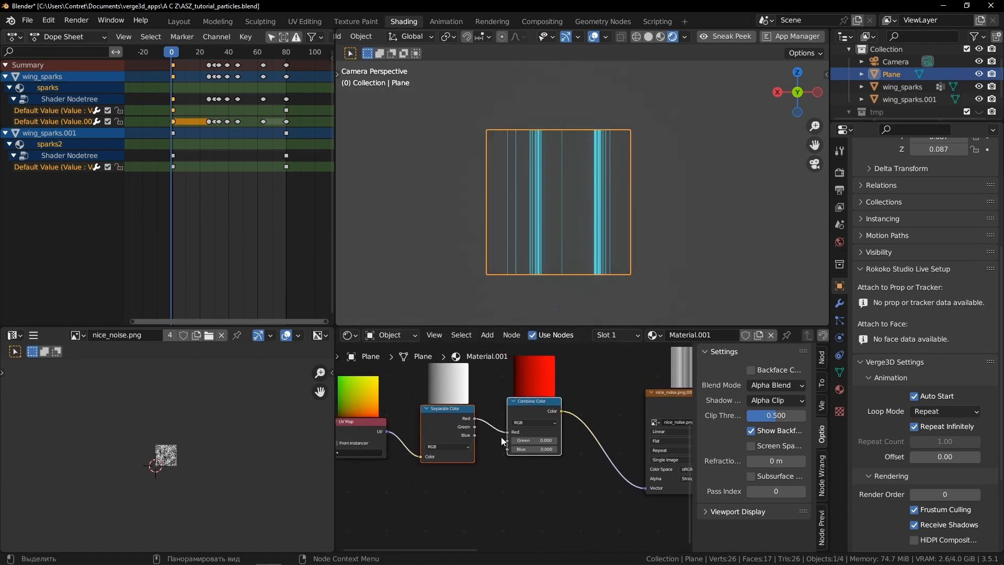
key("f")
key("f")
left_click(536, 399)
left_click_drag(538, 397, 546, 383)
scroll(522, 447, "up", 2)
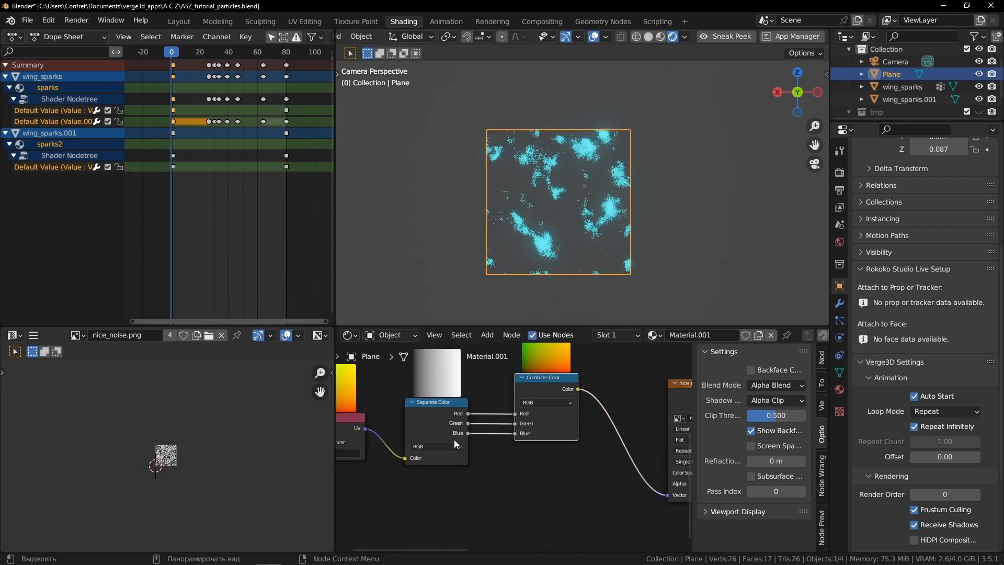
Space out the UV Map and Separate Color nodes horizontally to leave a gap before the Combine Color node
scroll(453, 439, "down", 3)
middle_click_drag(380, 432, 448, 432)
left_click(444, 432)
key("g")
key("x")
left_click(465, 438)
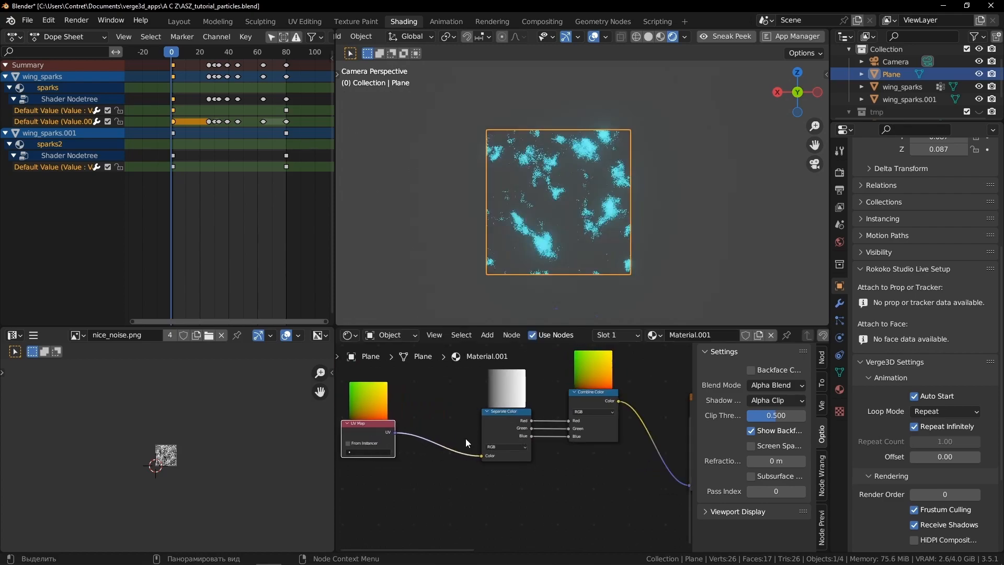
scroll(514, 436, "down", 1)
middle_click_drag(585, 430, 563, 426)
left_click(492, 416)
key("g")
key("x")
left_click(458, 416)
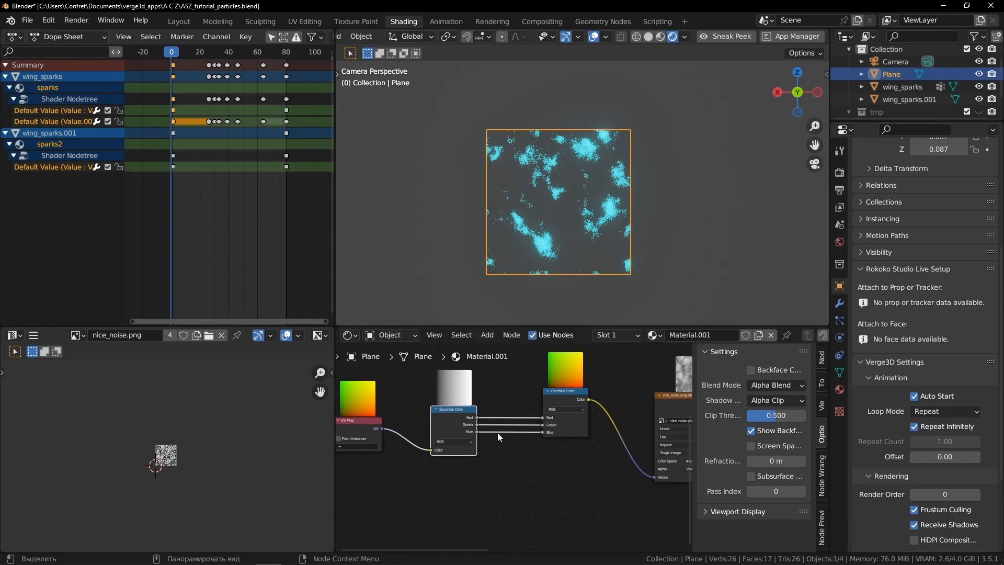
Move the Combine Color node horizontally away from Separate Color and deselect it
scroll(522, 434, "up", 1)
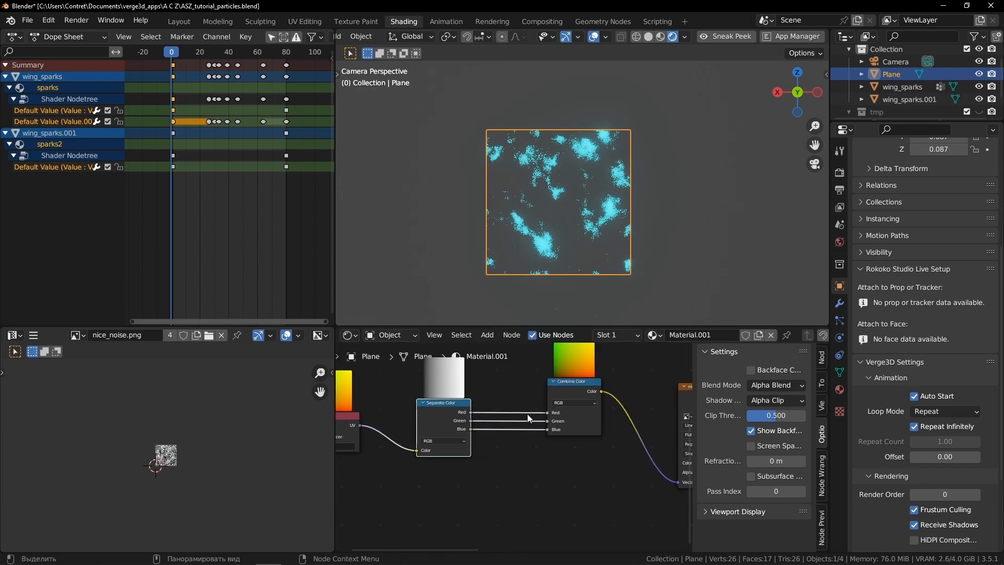
left_click(570, 389)
key("g")
key("x")
left_click(571, 393)
left_click(503, 456)
Insert a Math node set to Add on the Red link between Separate Color and Combine Color
middle_click_drag(489, 454, 497, 442)
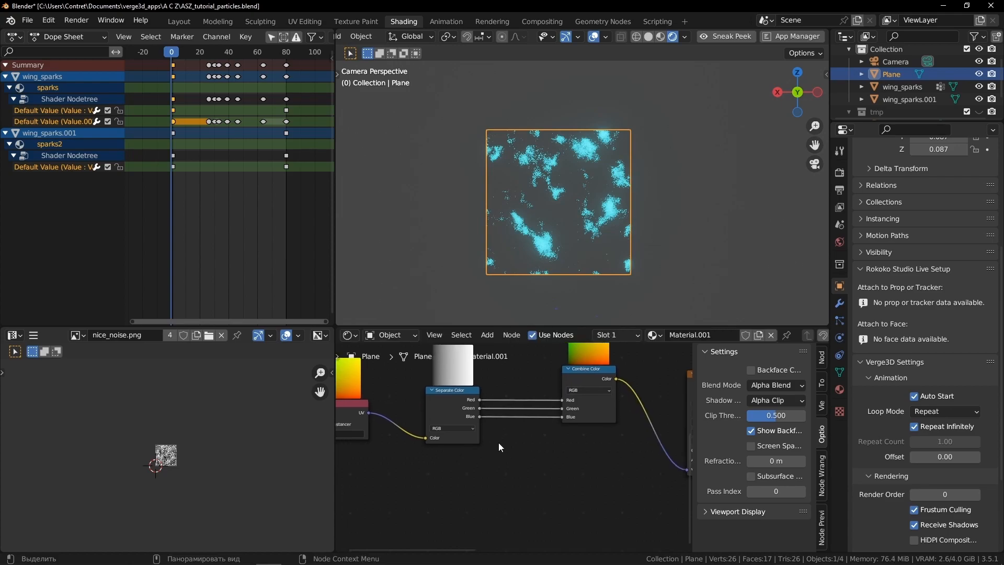
key("shift+a")
mouse_move(545, 443)
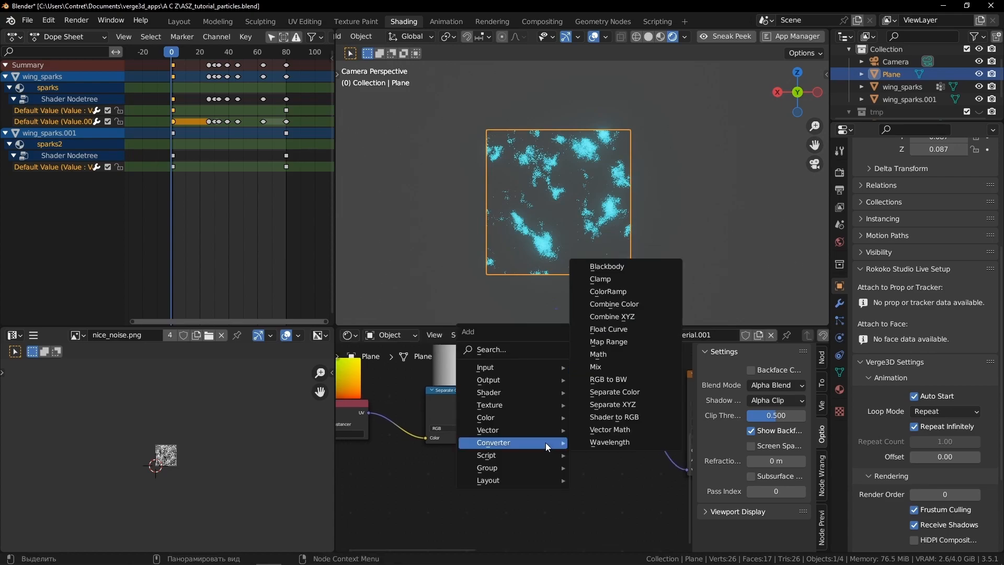
left_click(598, 354)
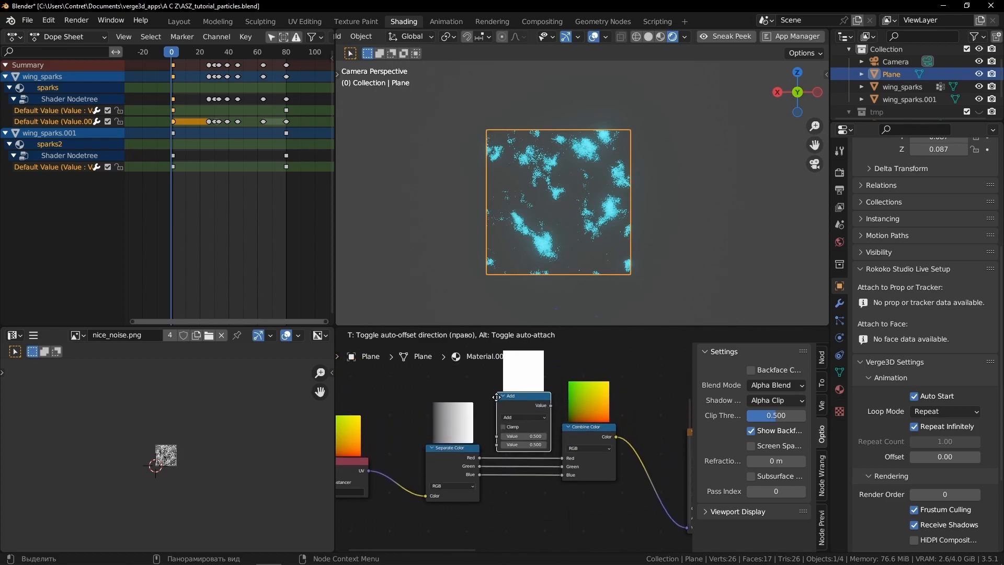
left_click(501, 396)
Preview the texture shift by varying the Add node's second value and cancel the change
scroll(521, 441, "up", 2)
scroll(553, 485, "up", 2)
left_click_drag(555, 462, 613, 461)
right_click(555, 461)
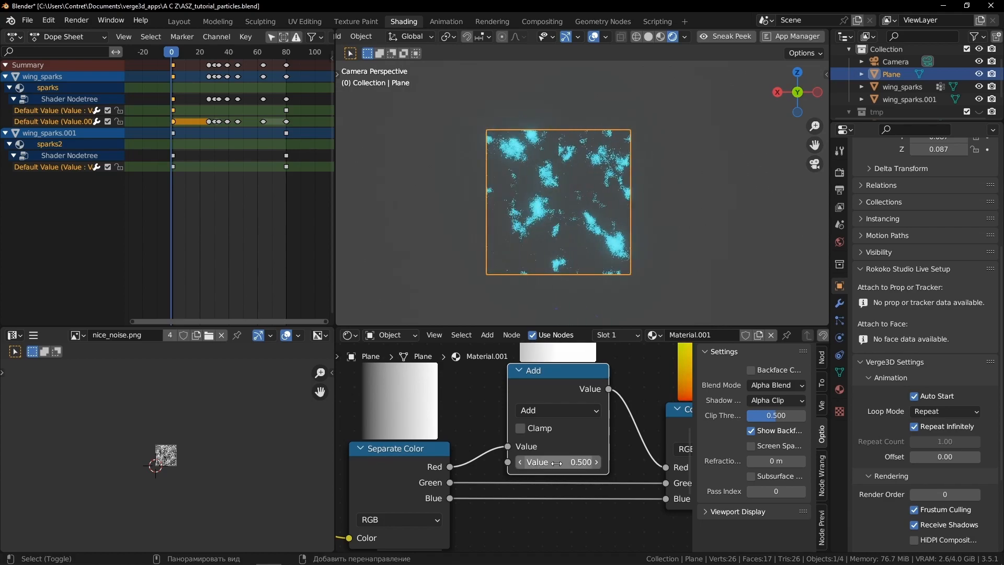
Enter Edit Mode on the plane, preview moving its UVs along X and Y, and cancel the move
key("Tab")
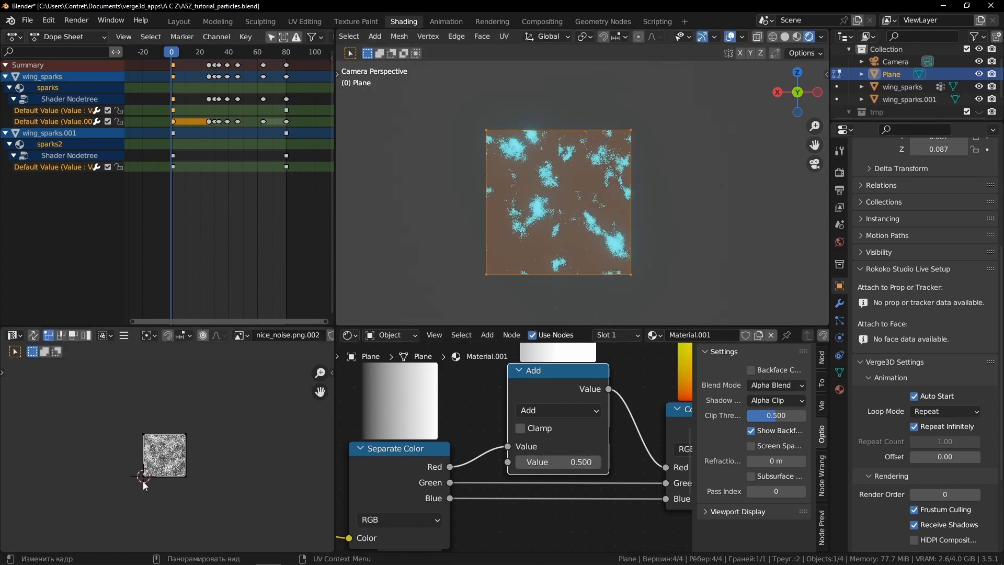
scroll(142, 481, "up", 7)
key("g")
key("x")
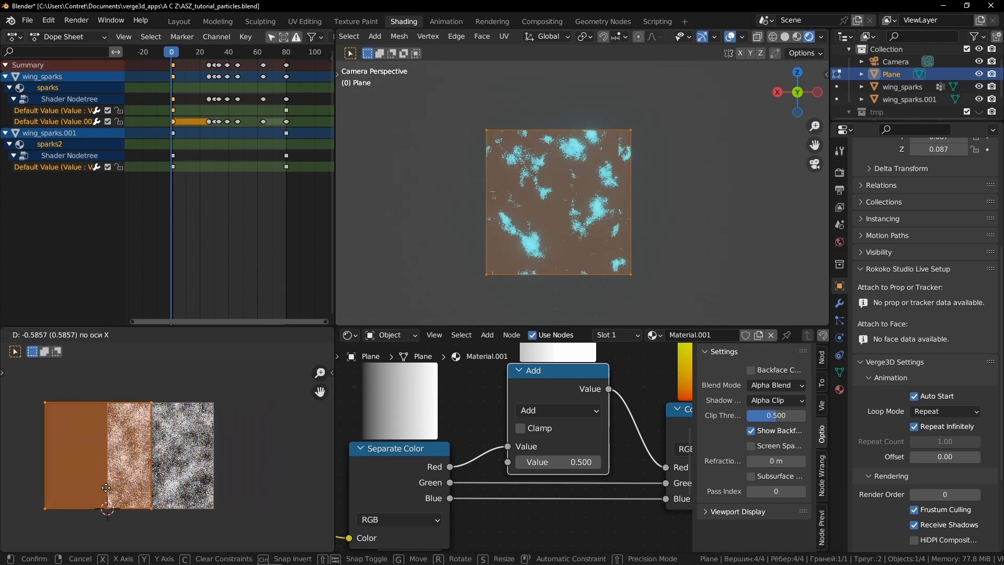
key("y")
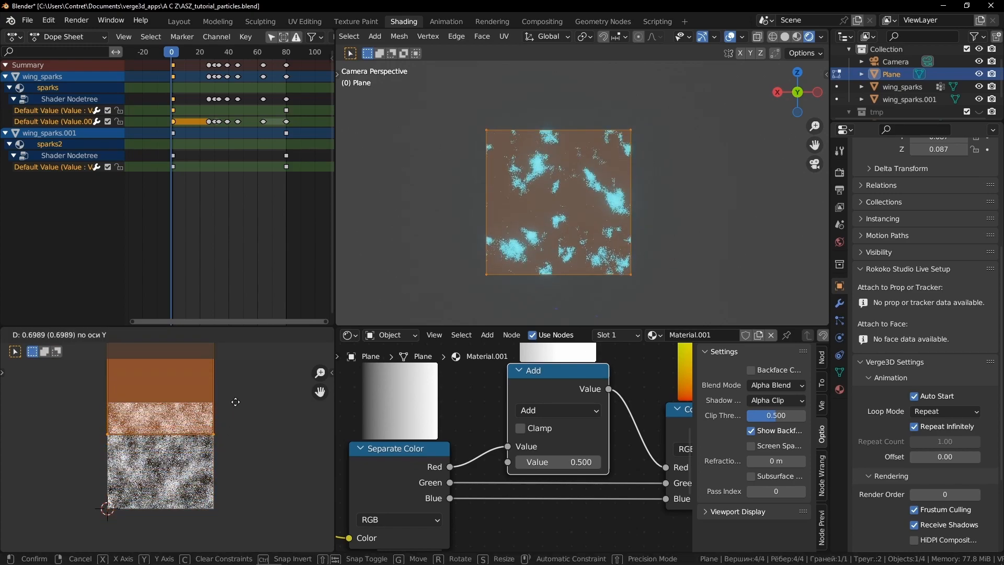
right_click(216, 500)
Preview the Add node's second value again without keeping it, and dissolve the node from the Red link
scroll(589, 428, "down", 5)
mouse_move(543, 457)
left_mouse_down()
mouse_move(591, 457)
mouse_move(538, 456)
mouse_move(551, 458)
left_mouse_up()
right_click(551, 457)
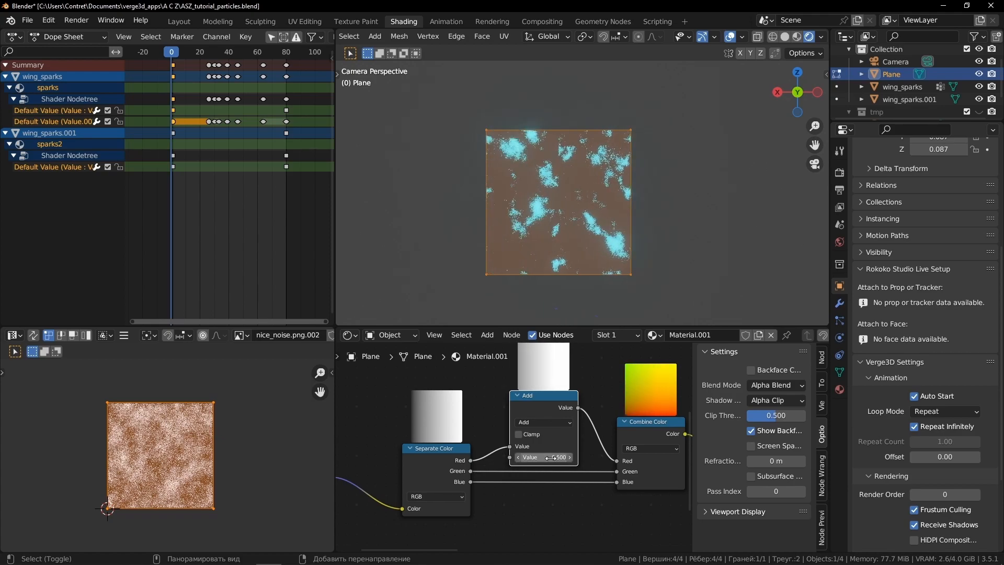
left_click(490, 471)
left_click(539, 411)
key("ctrl+x")
Insert a Math Add node on the Green link, return to Object Mode and preview varying its second value
middle_click_drag(545, 465, 522, 424)
key("shift+a")
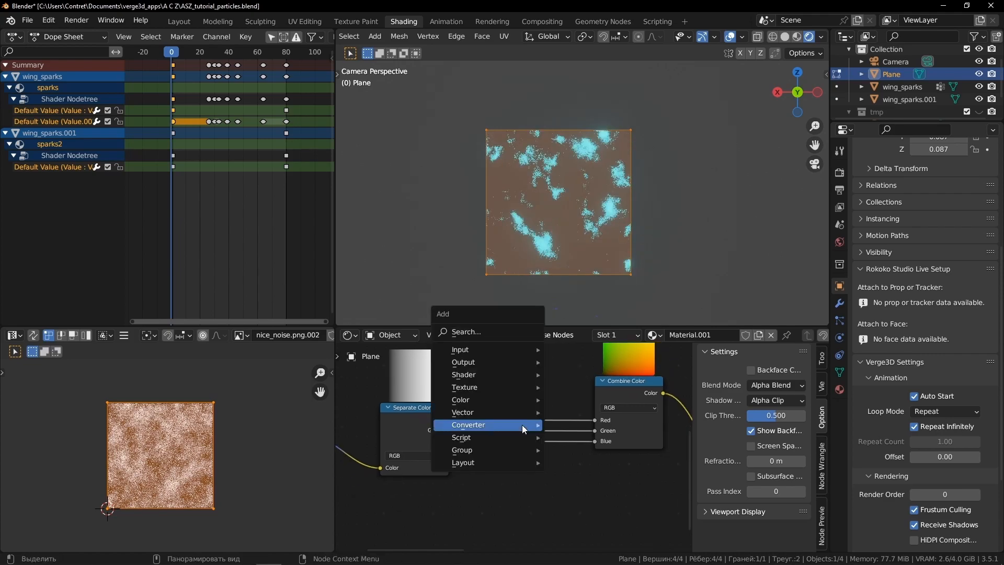
mouse_move(522, 424)
left_click(590, 341)
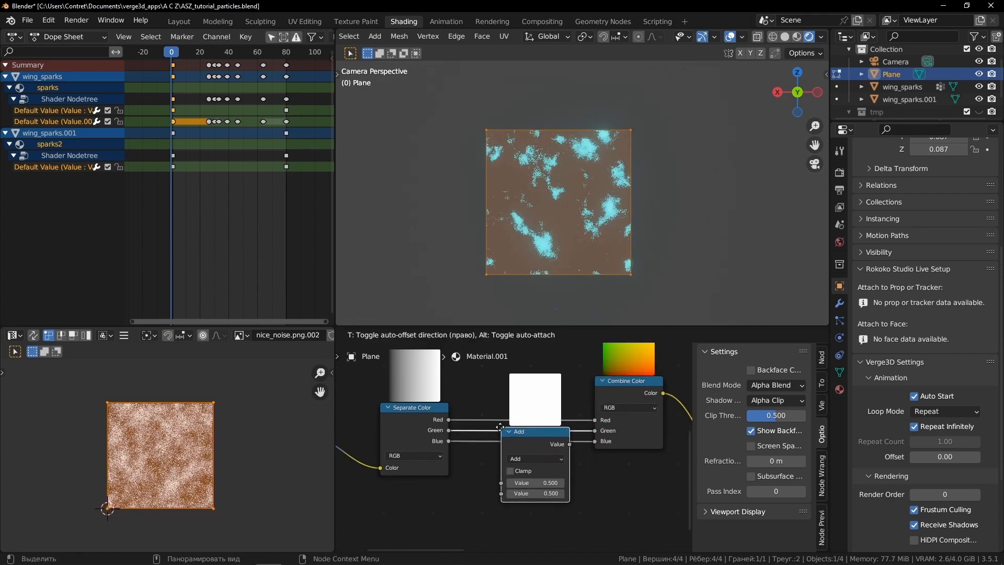
left_click(497, 426)
key("Tab")
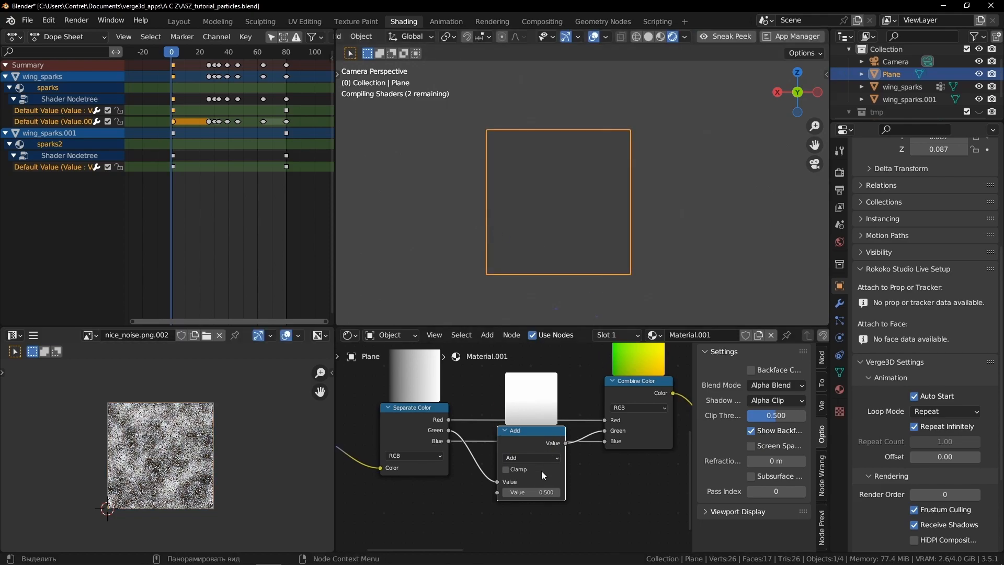
left_click_drag(526, 492, 575, 492, "shift")
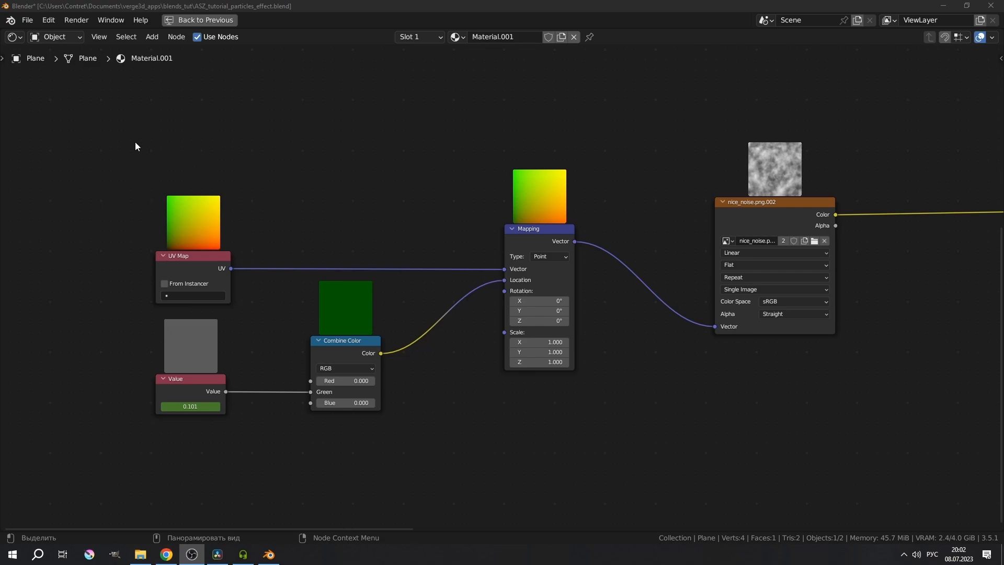
Examine the alternative setup in ASZ_tutorial_particles_effect.blend, where Value drives Mapping's Location through Combine Color's Green input
left_click(189, 387)
left_click(327, 349)
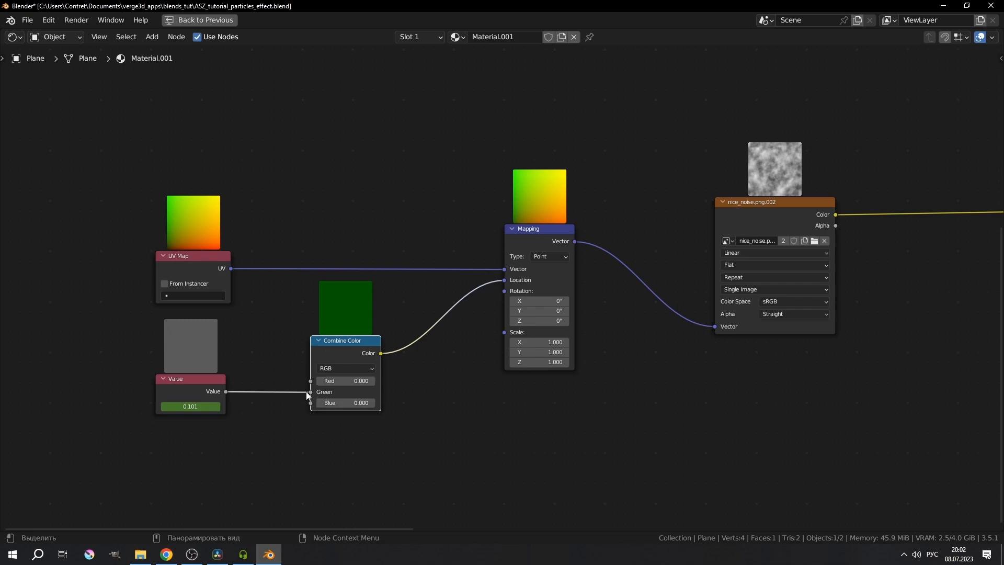
left_click(194, 265)
left_click(530, 228)
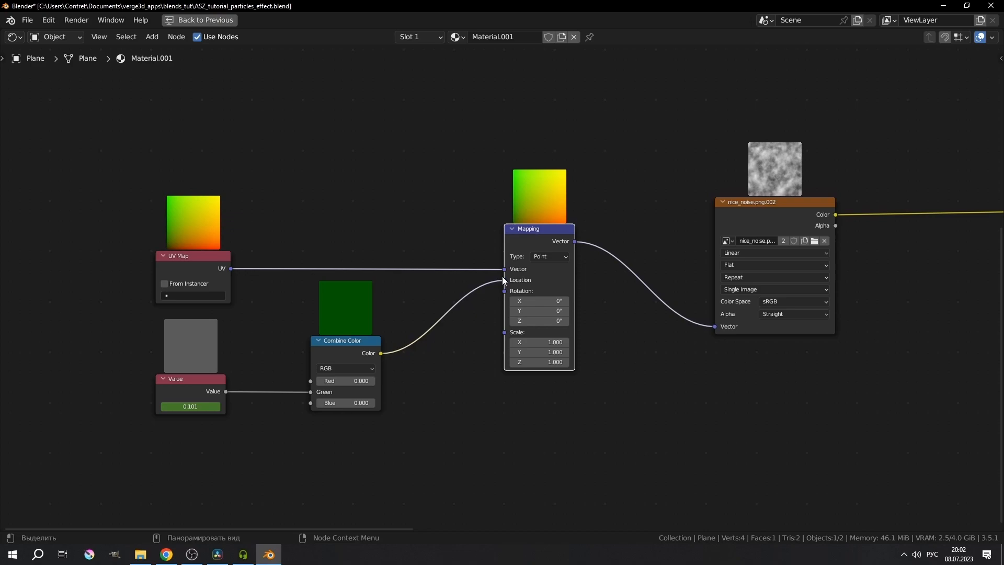
left_click(350, 353)
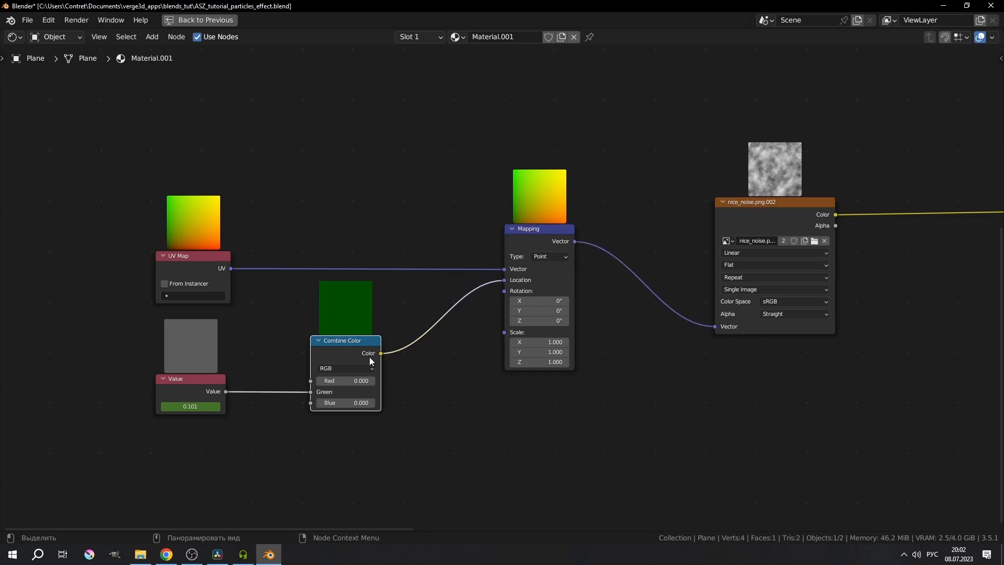
Toggle the maximized node editor, try a value adjustment in the node setup and undo it
key("ctrl+space")
scroll(437, 456, "up", 5)
middle_click_drag(449, 469, 489, 435)
scroll(483, 468, "up", 2)
left_click_drag(365, 465, 386, 466)
key("ctrl+z")
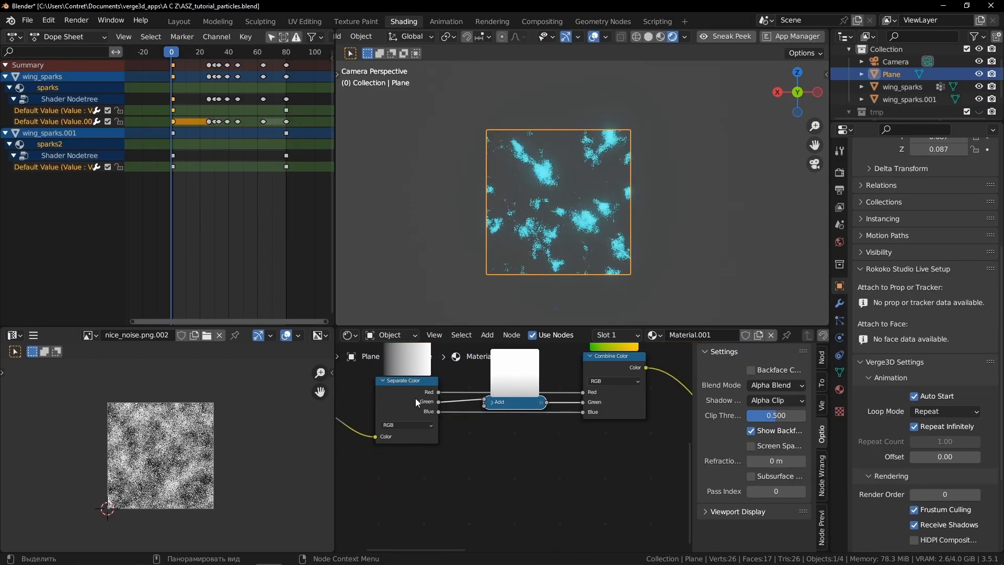
Expand the collapsed Add node on the Green link and connect a new Value node to its second value input
scroll(414, 397, "down", 2)
middle_click_drag(513, 464, 597, 446)
scroll(582, 434, "up", 2)
left_click(582, 390)
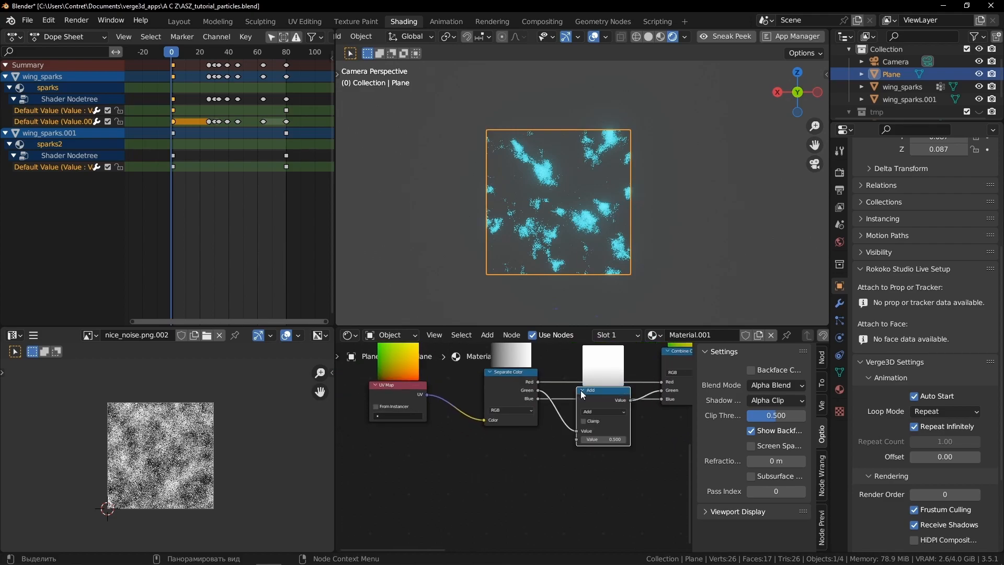
left_click_drag(577, 439, 491, 494)
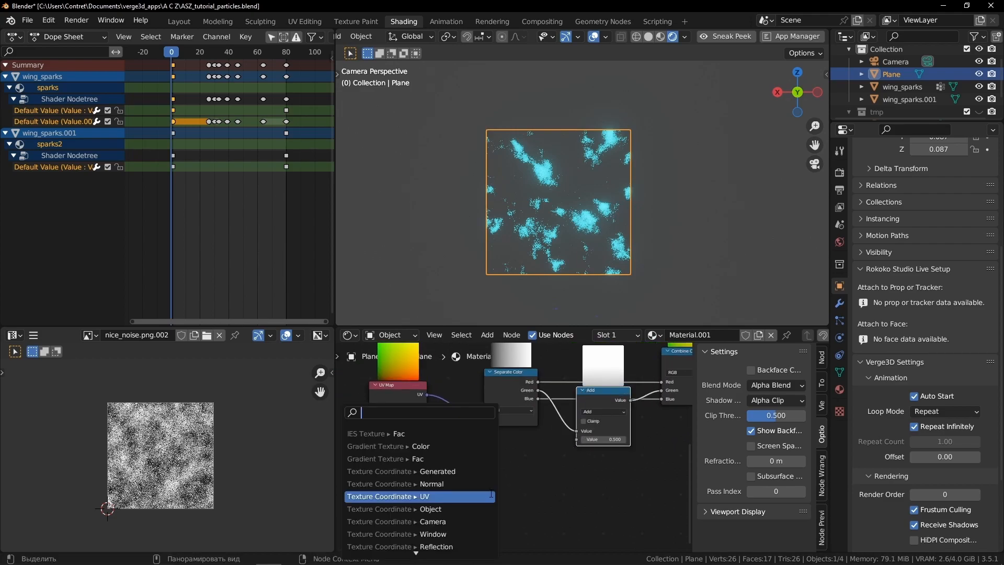
type("valu")
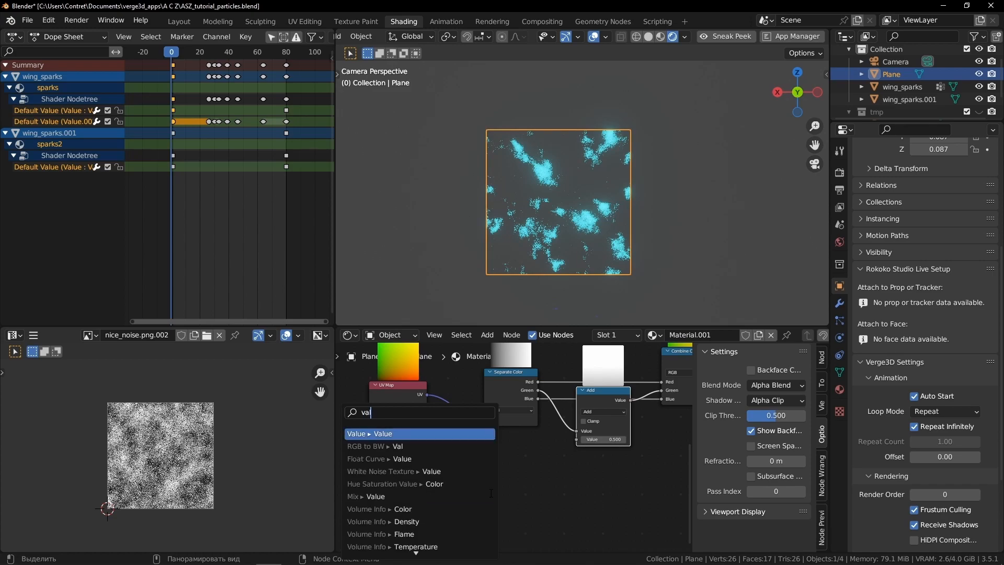
left_click(439, 433)
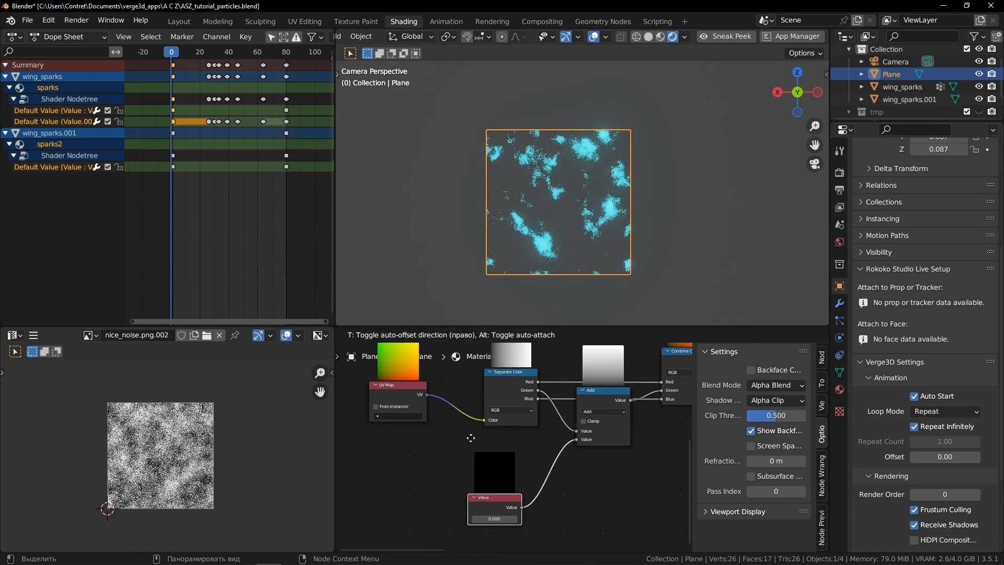
left_click(510, 499)
left_click_drag(511, 499, 553, 500, "shift")
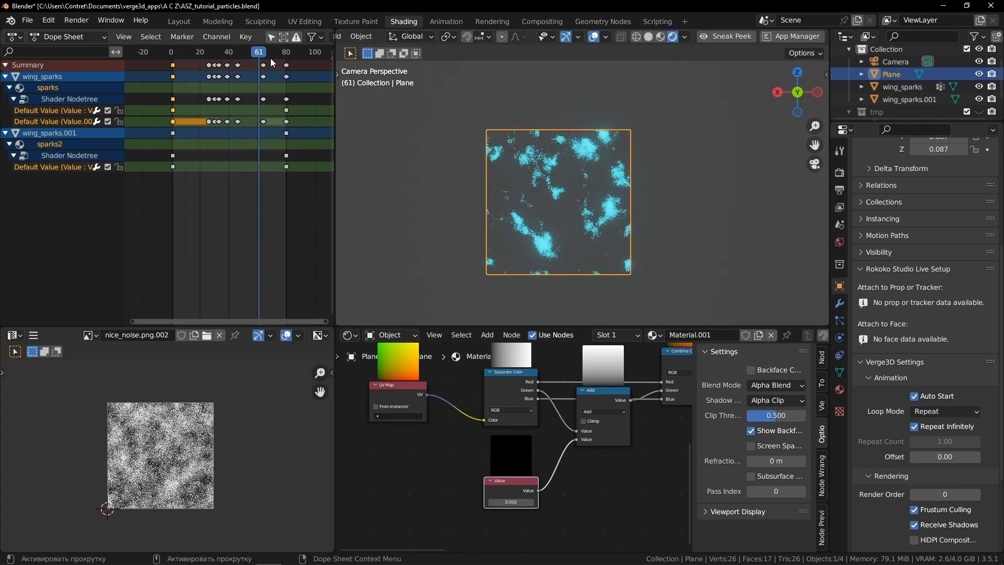
Set the current frame to 1 and insert a keyframe on the Value node's value of 0.000
left_click_drag(286, 60, 173, 84)
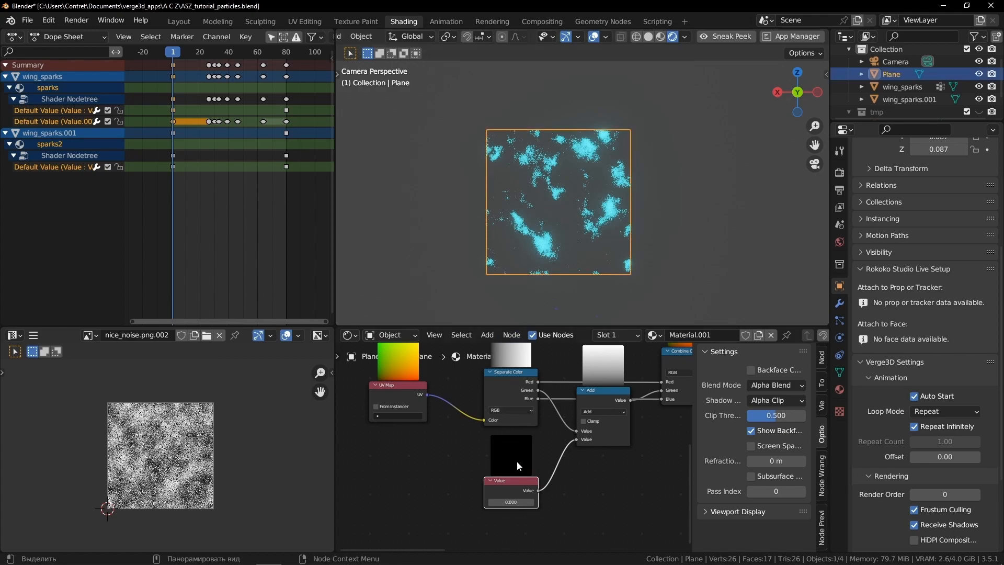
scroll(518, 436, "up", 3)
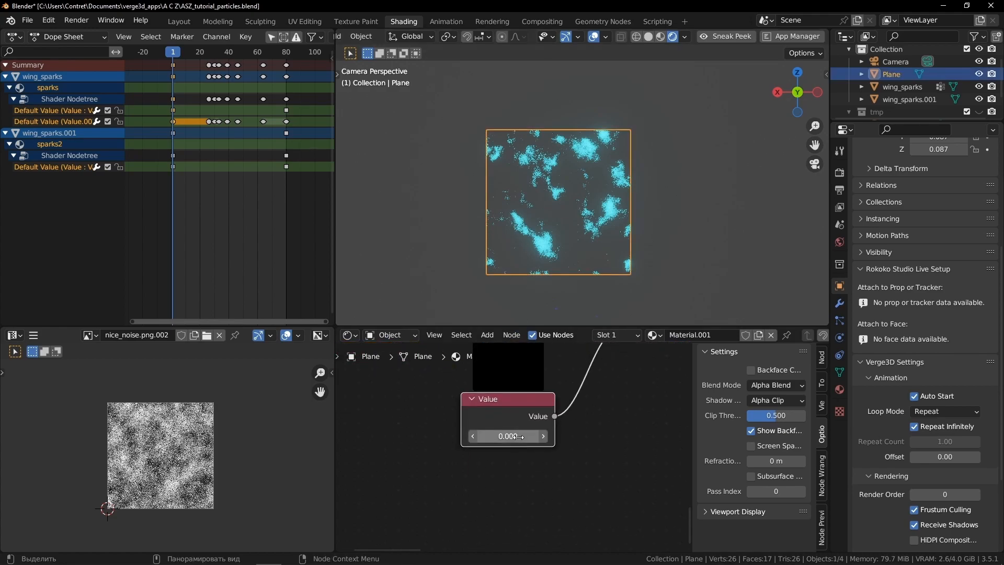
scroll(517, 436, "down", 3)
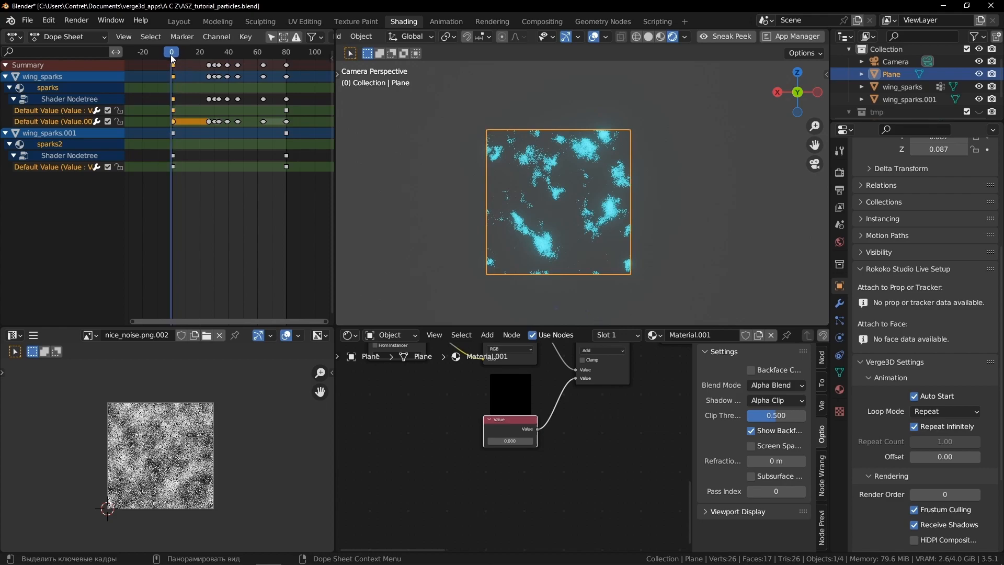
left_click(172, 55)
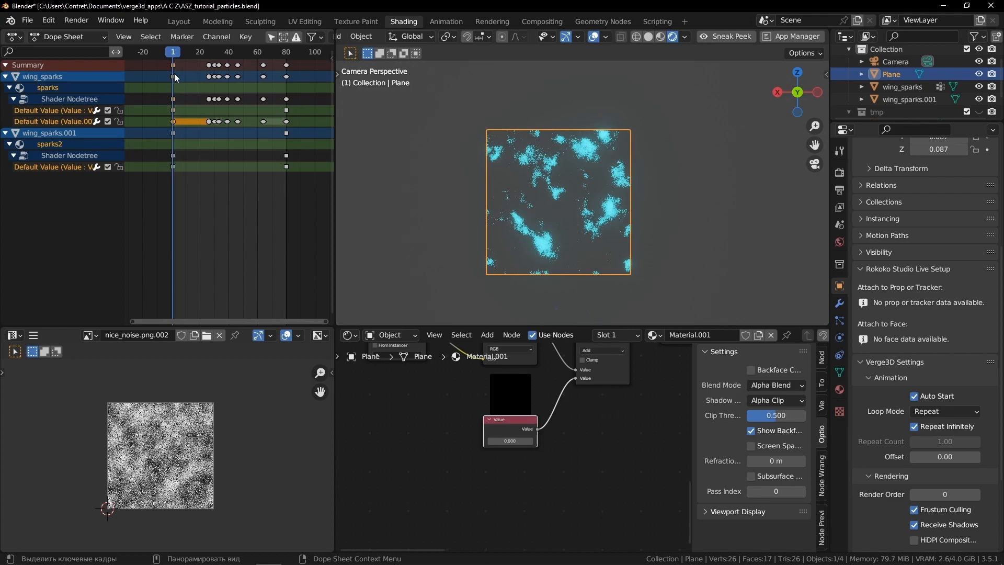
key("i")
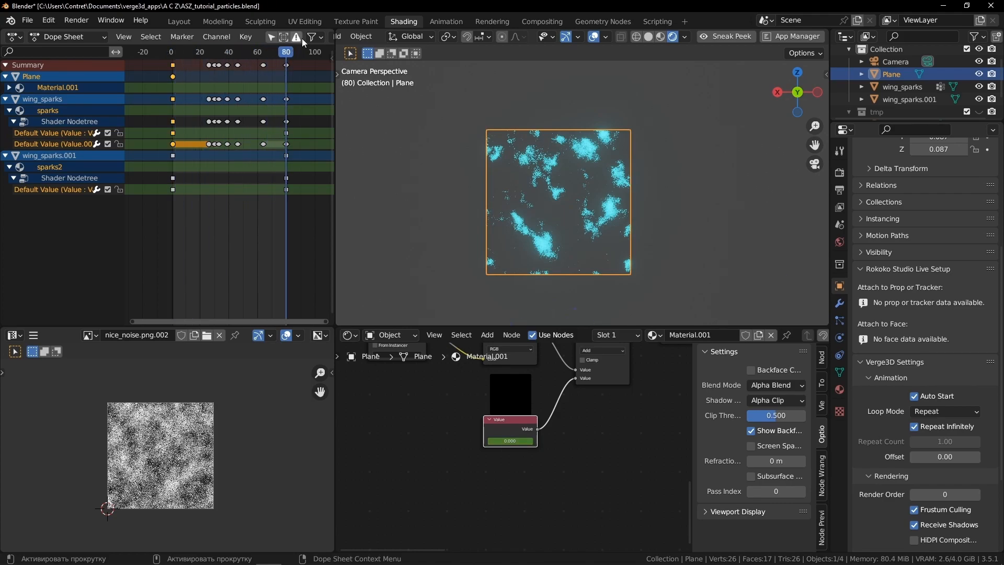
Set the Value node to 2.000 at frame 80 and insert a keyframe on it
scroll(563, 465, "up", 4)
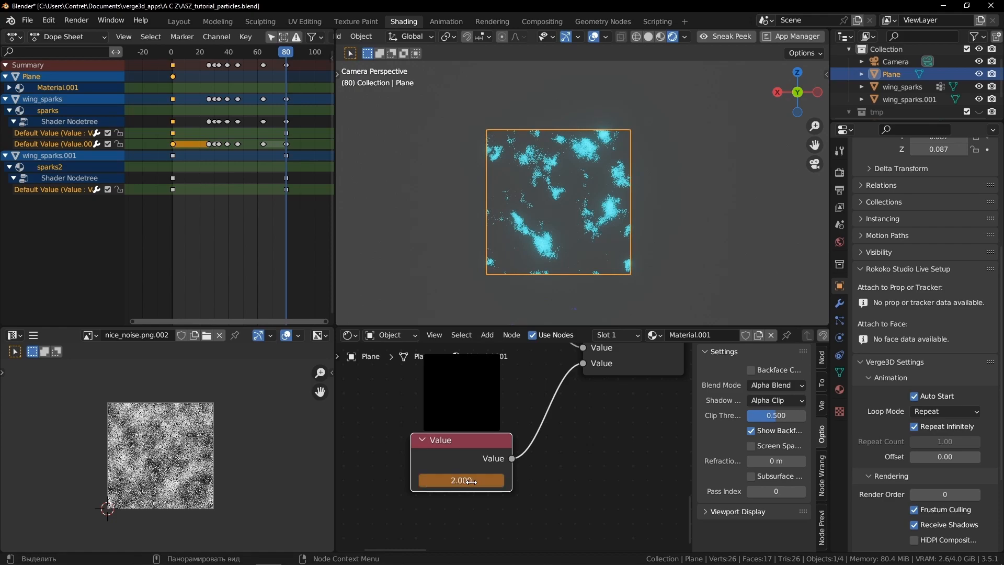
key("Return")
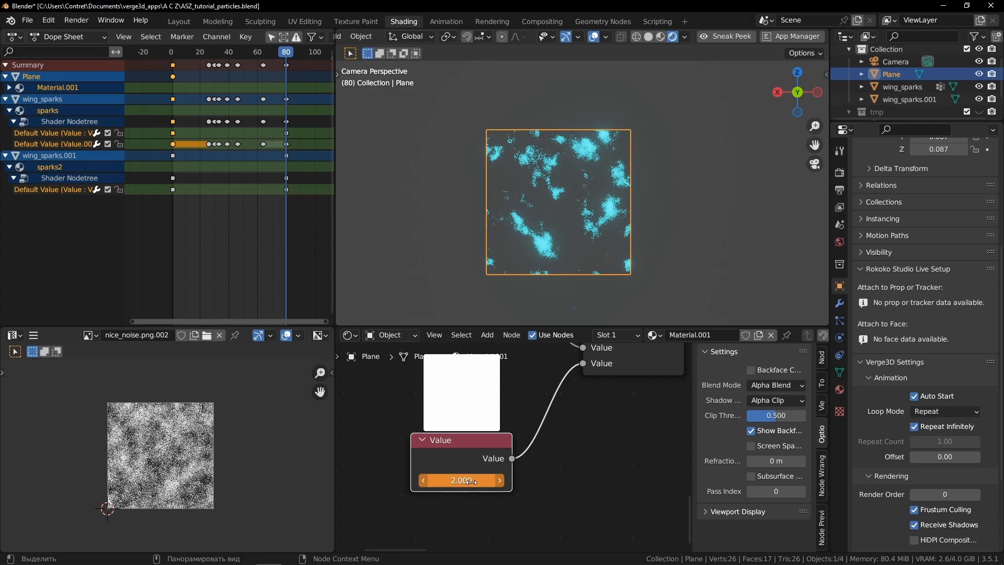
Toggle the animation area between the Dope Sheet and the Graph Editor, and return it to the Dope Sheet
key("ctrl+Tab")
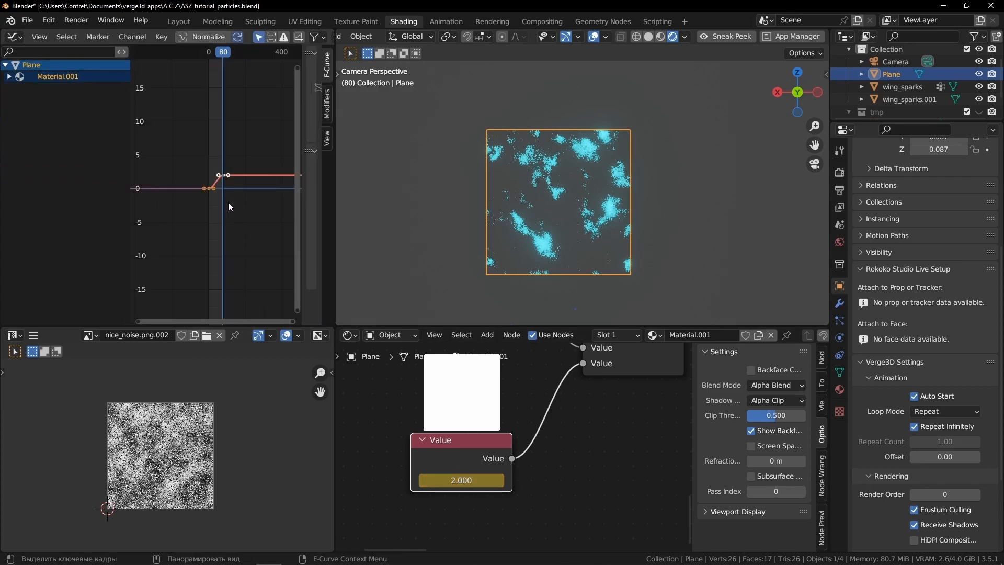
key("ctrl+Tab")
key("ctrl+Tab")
key("ctrl+Tab")
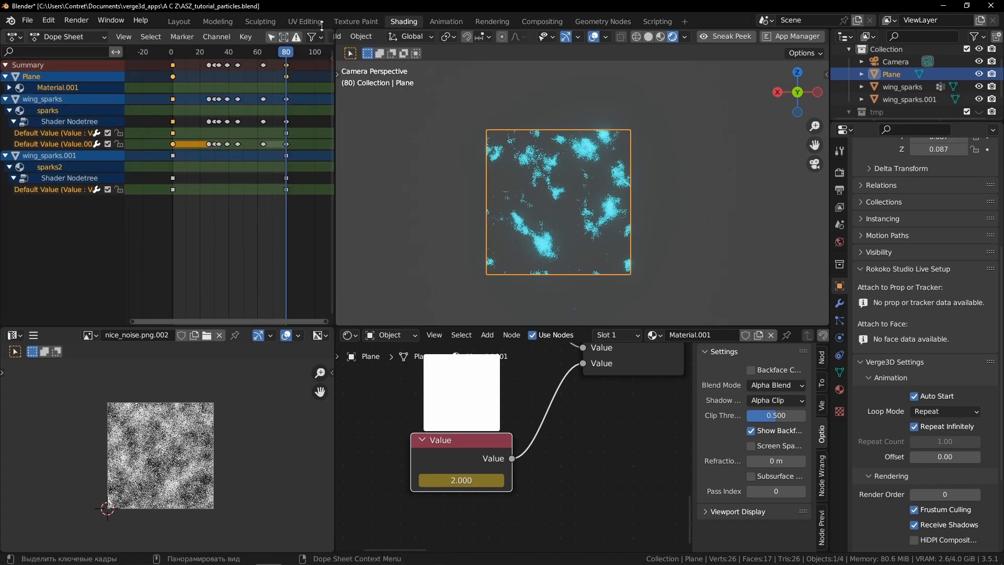
left_click(14, 36)
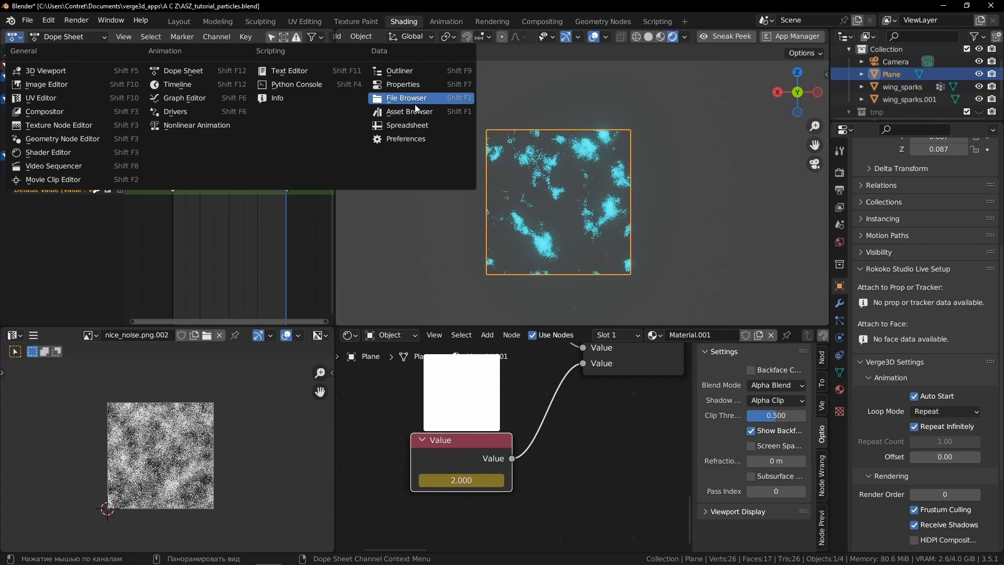
left_click(177, 70)
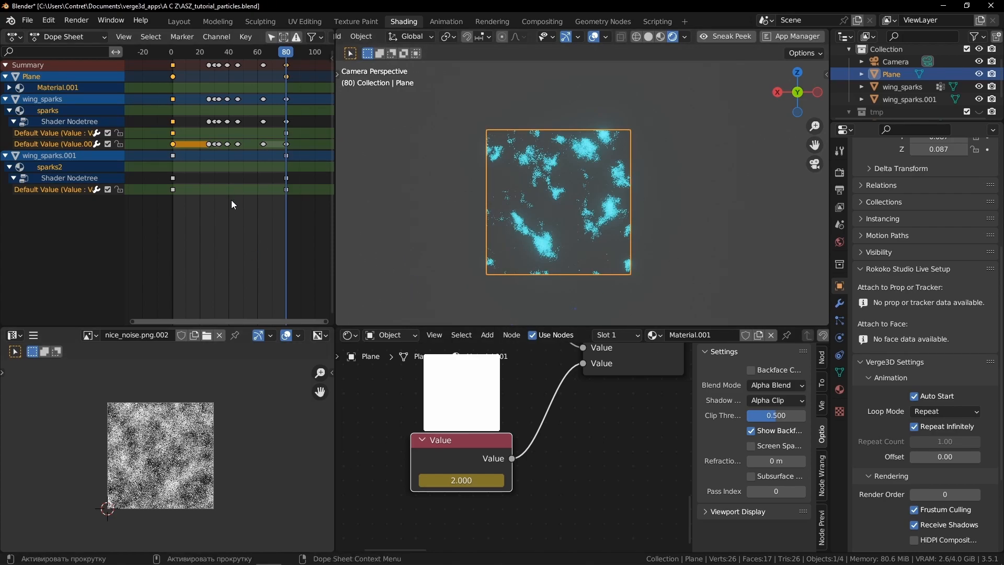
Switch the animation area to the Graph Editor and set the Value curve's keyframe handles to Vector
key("ctrl+Tab")
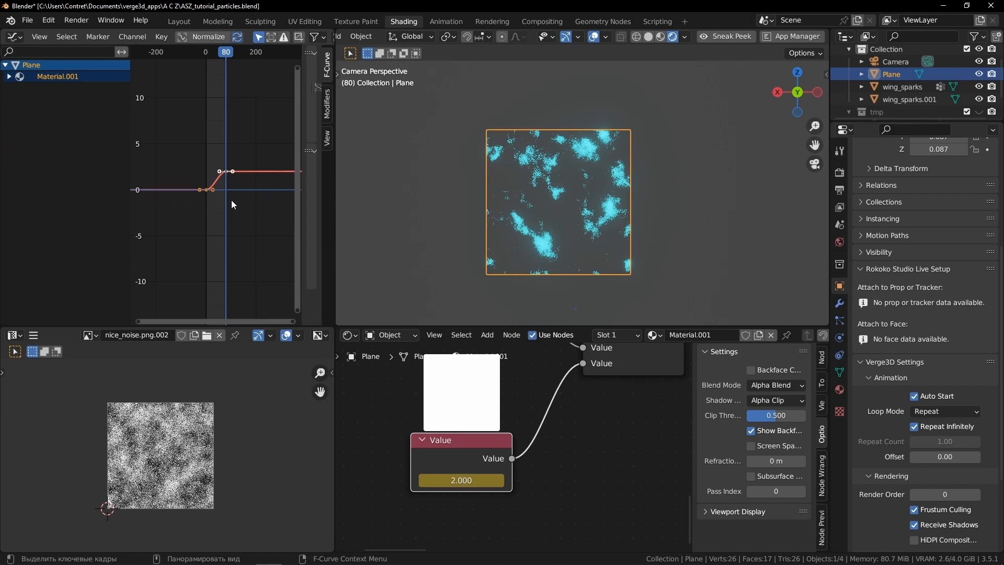
scroll(230, 197, "up", 4)
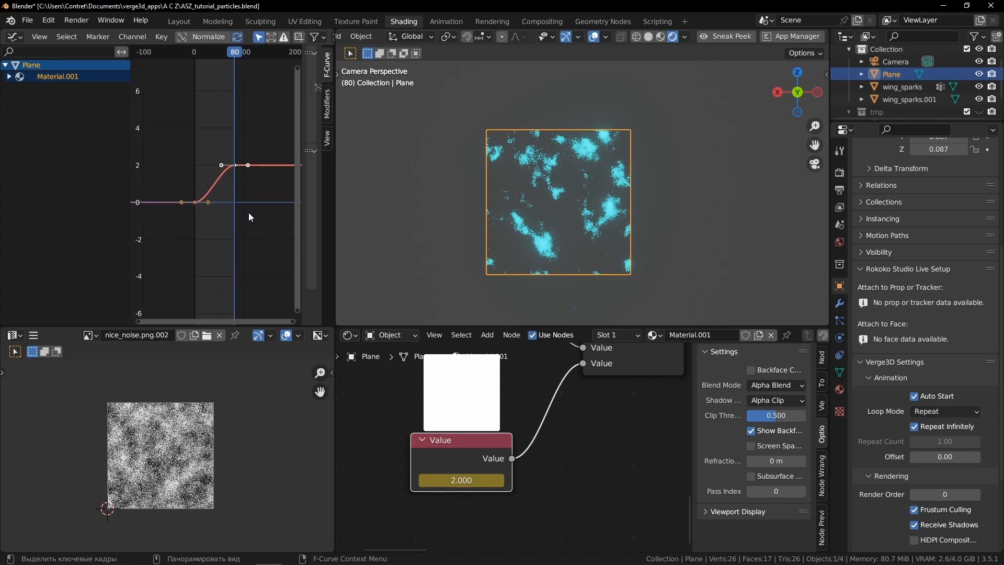
key("v")
left_click(204, 239)
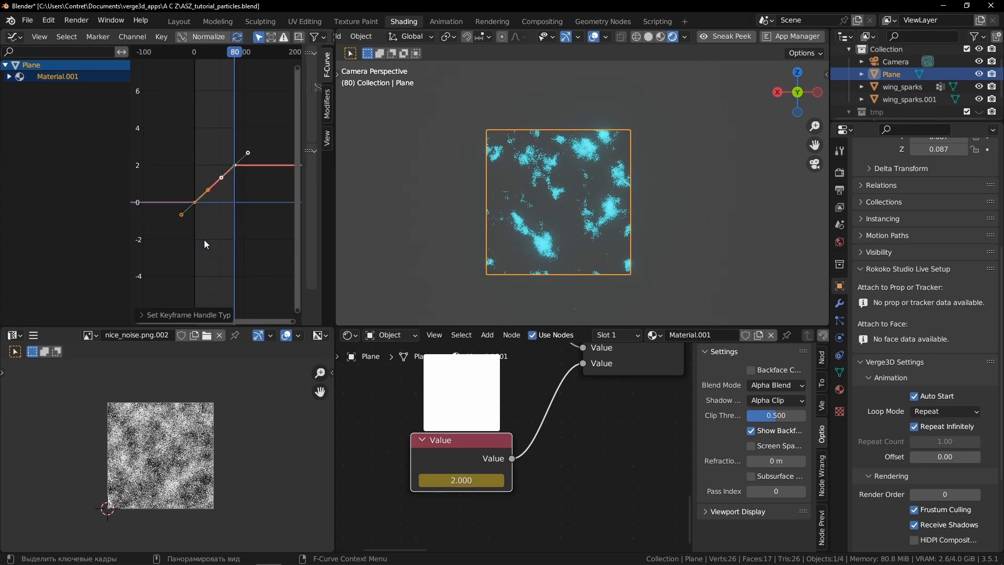
scroll(215, 186, "up", 1)
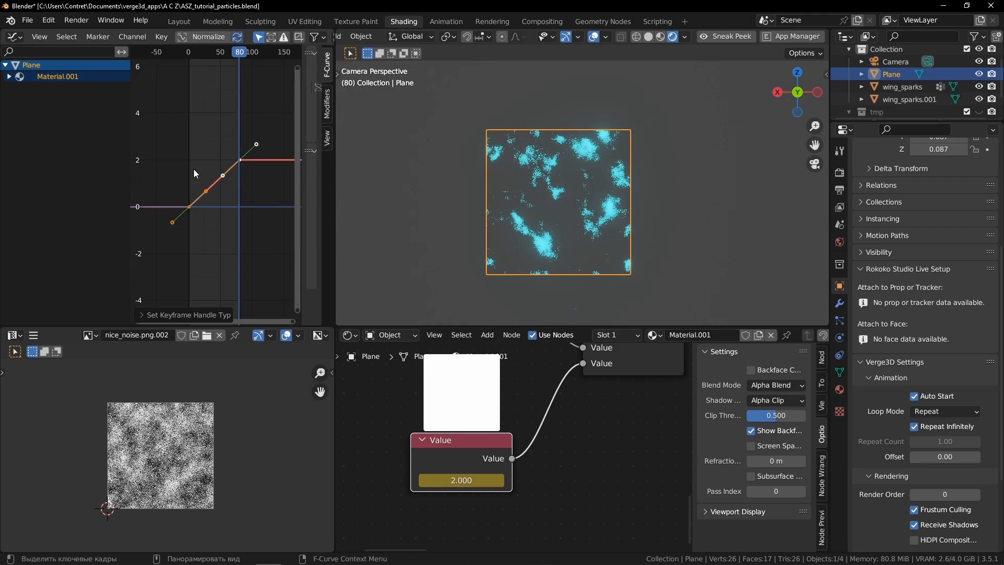
Play the animation from frame 0 with the plane deselected and examine the moving spark texture and its node chain
left_click_drag(238, 55, 186, 71)
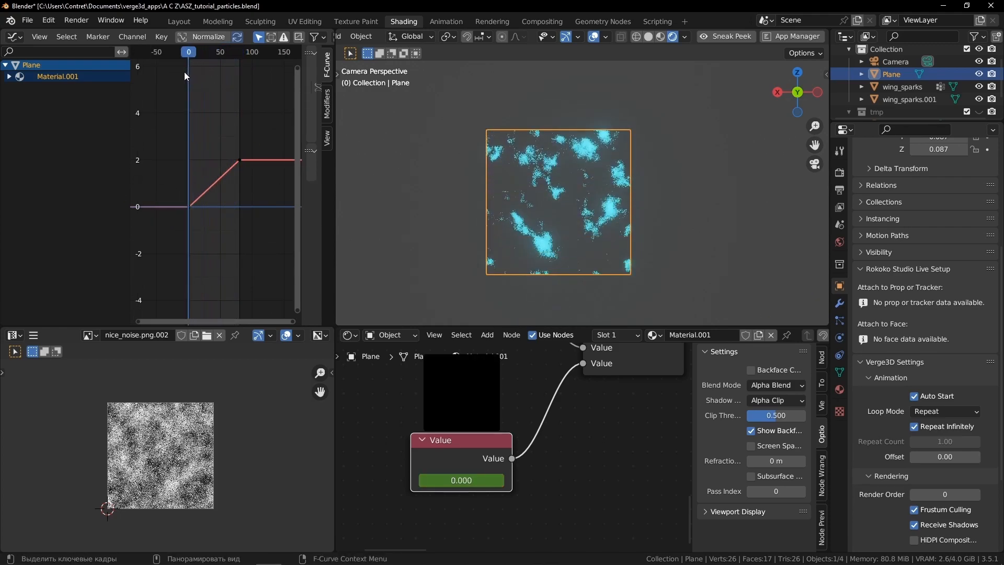
key("space")
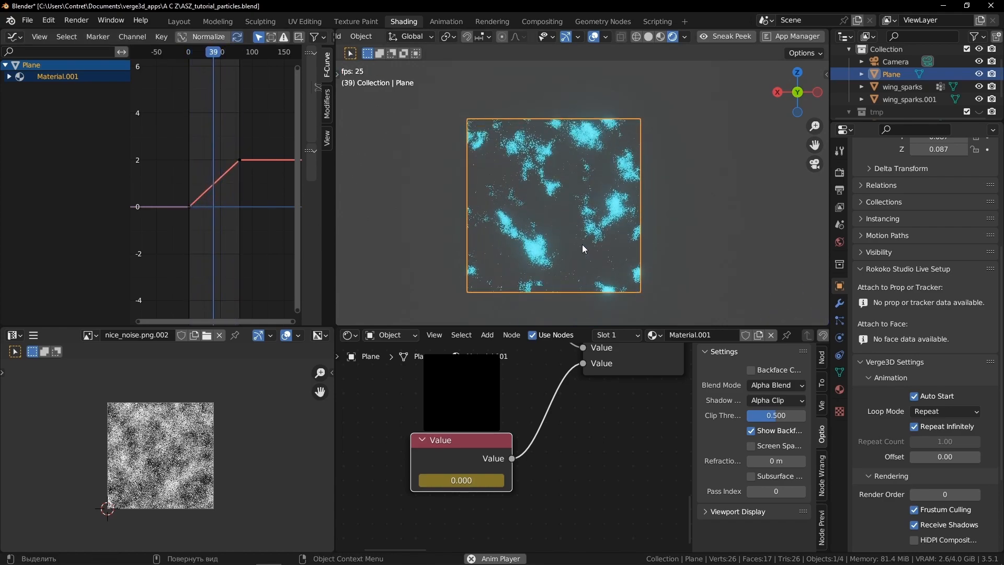
left_click(557, 299)
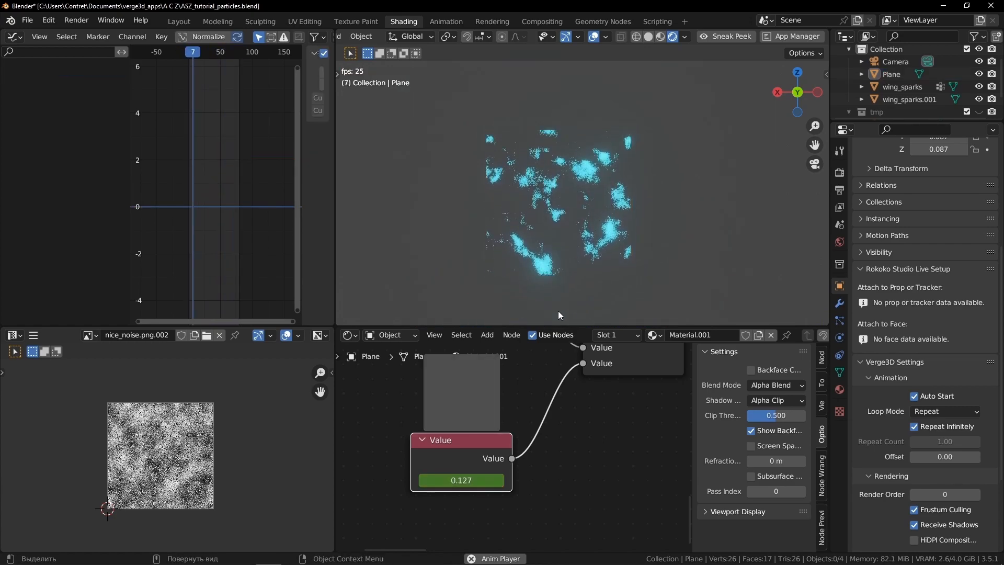
scroll(557, 387, "down", 3)
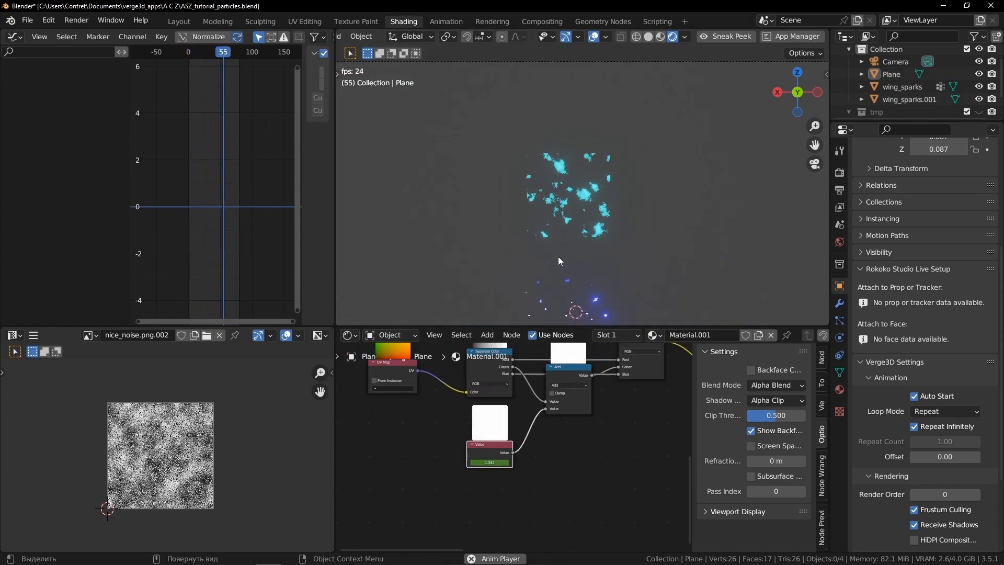
scroll(601, 361, "down", 2)
middle_click_drag(612, 369, 497, 396)
scroll(576, 182, "down", 2)
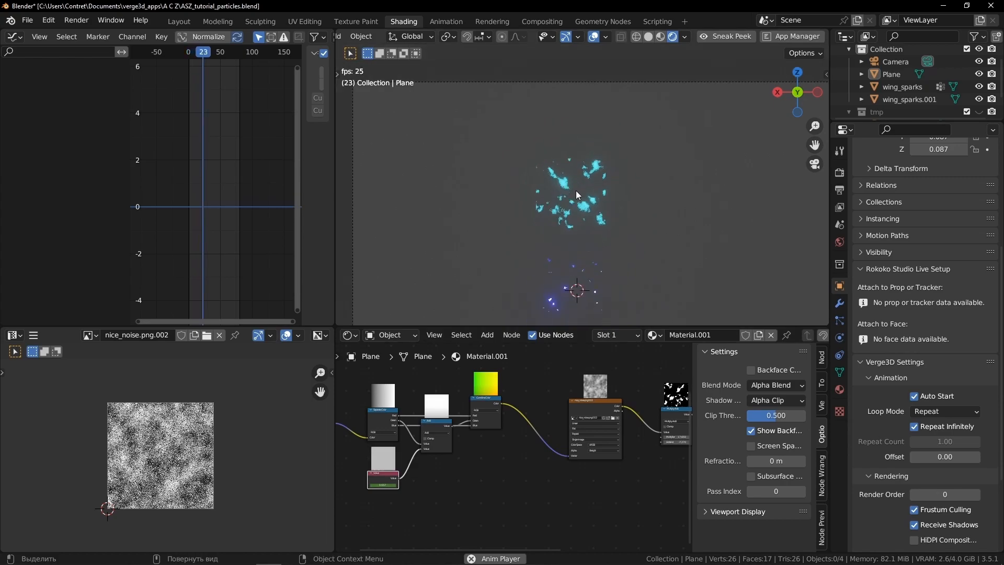
Compare the plane's scrolling noise with the finished blue sparks during playback, with and without the plane selected
left_click(573, 204)
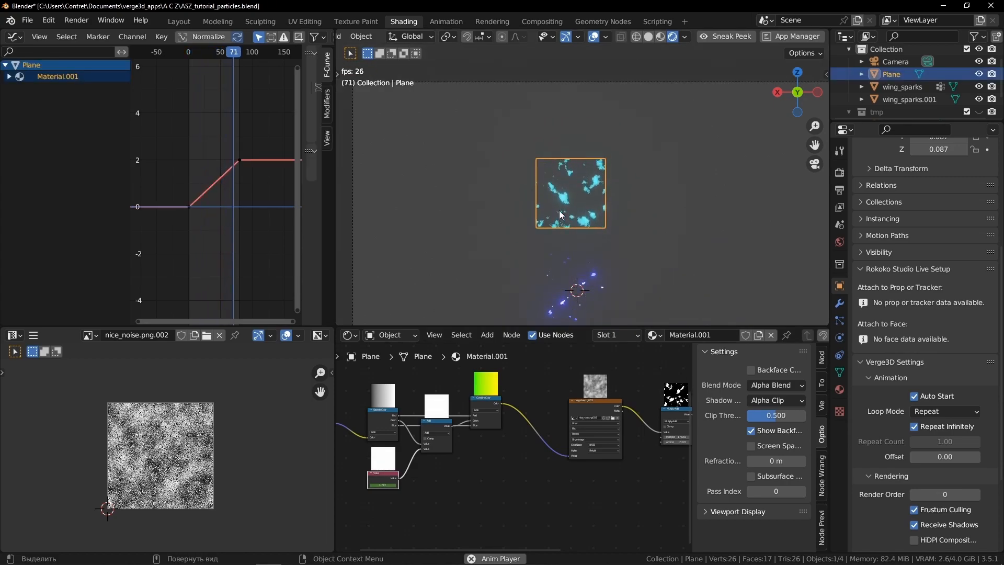
scroll(560, 210, "up", 3)
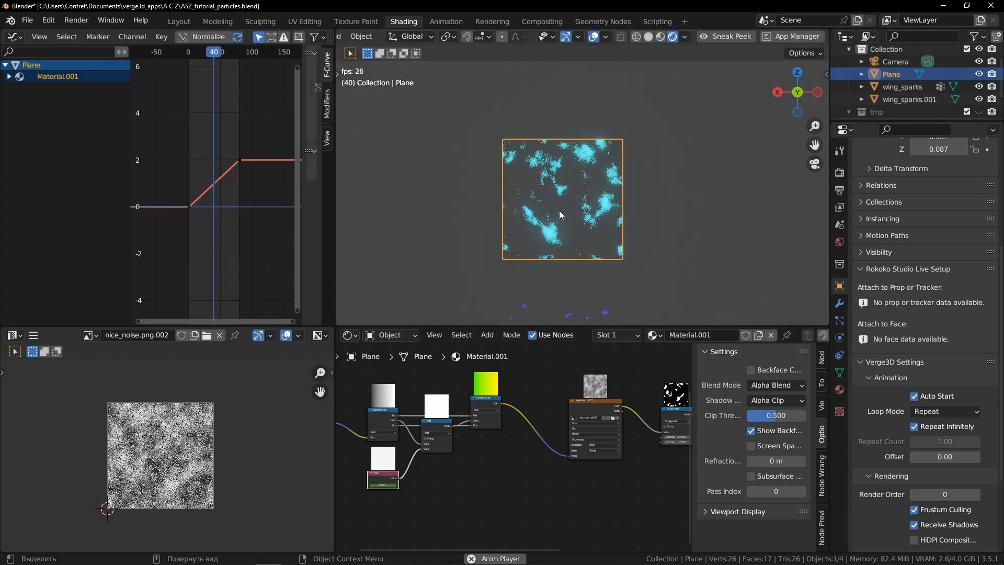
scroll(559, 210, "down", 2)
key("KP_0")
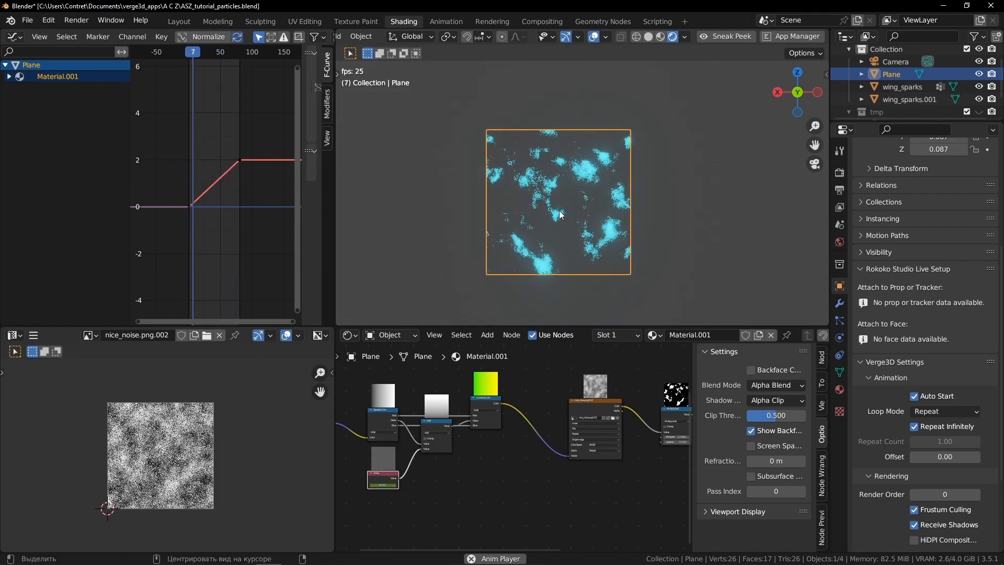
key("alt+a")
scroll(567, 172, "down", 4)
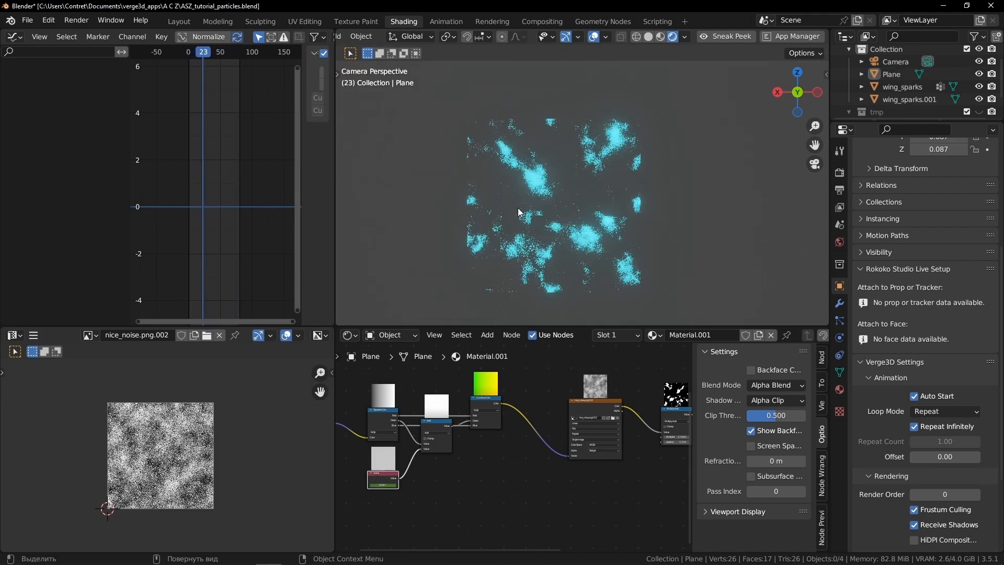
key("space")
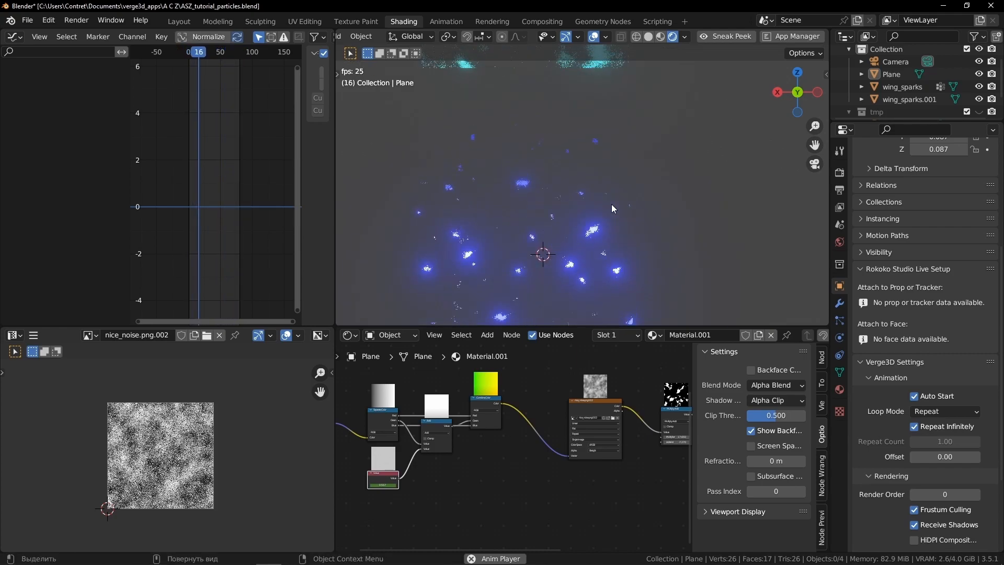
Select the plane, move its UV Map node farther from Separate Color, and check the plane's UV layout in Edit Mode
left_click(558, 183)
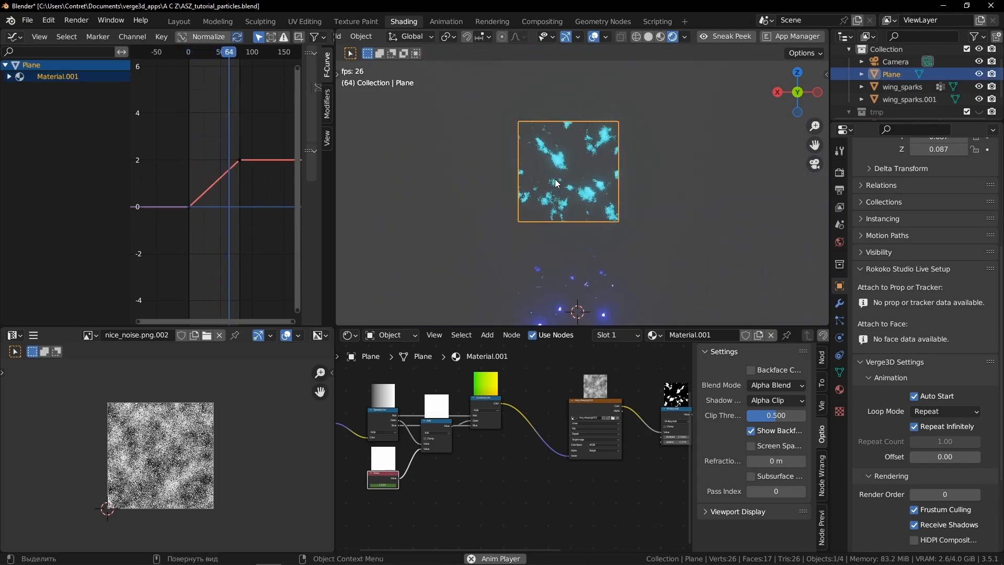
middle_click_drag(335, 432, 501, 432)
left_click_drag(501, 432, 468, 433)
key("Tab")
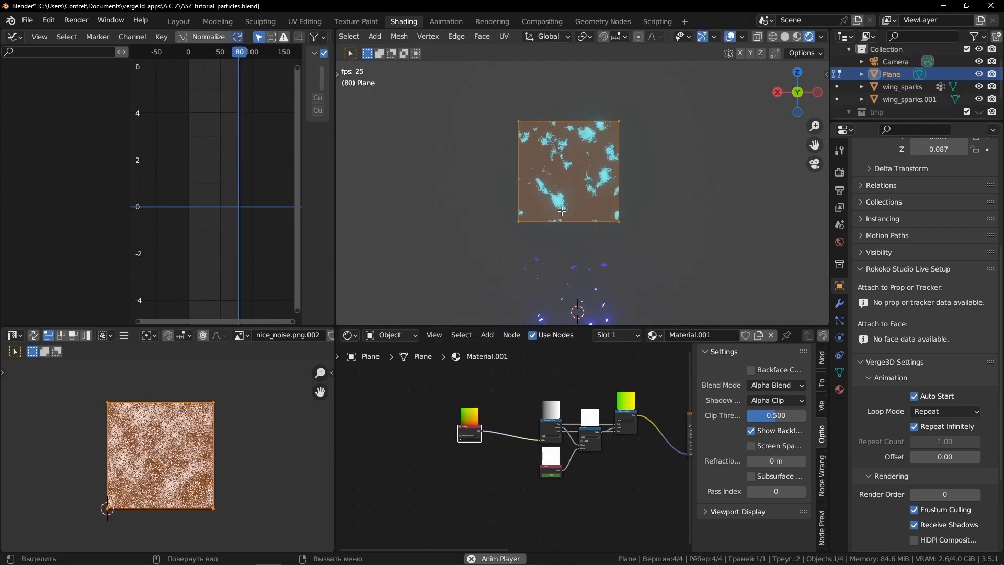
key("Tab")
middle_click_drag(557, 441, 478, 441)
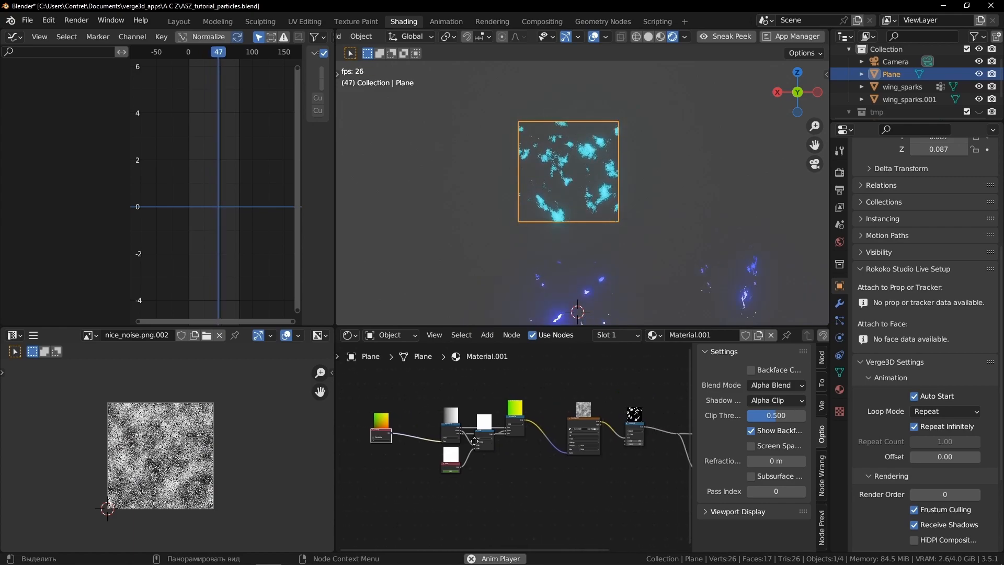
Maximize the node editor and duplicate the chain from UV Map through nice_noise.png.002, with its links, above the original
key("ctrl+space")
left_click_drag(171, 169, 705, 412)
middle_click_drag(661, 343, 641, 424)
key("shift+d")
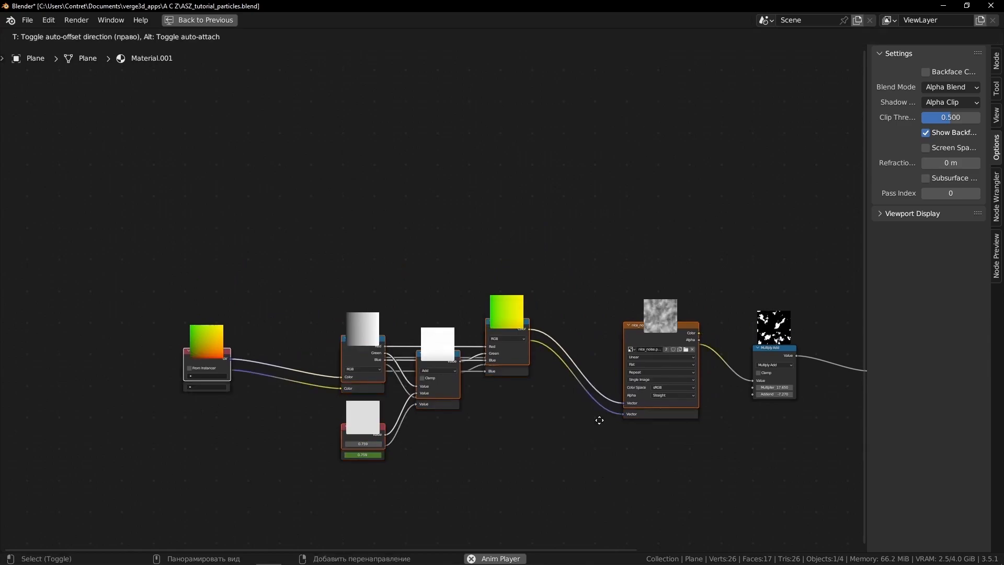
left_click(593, 255)
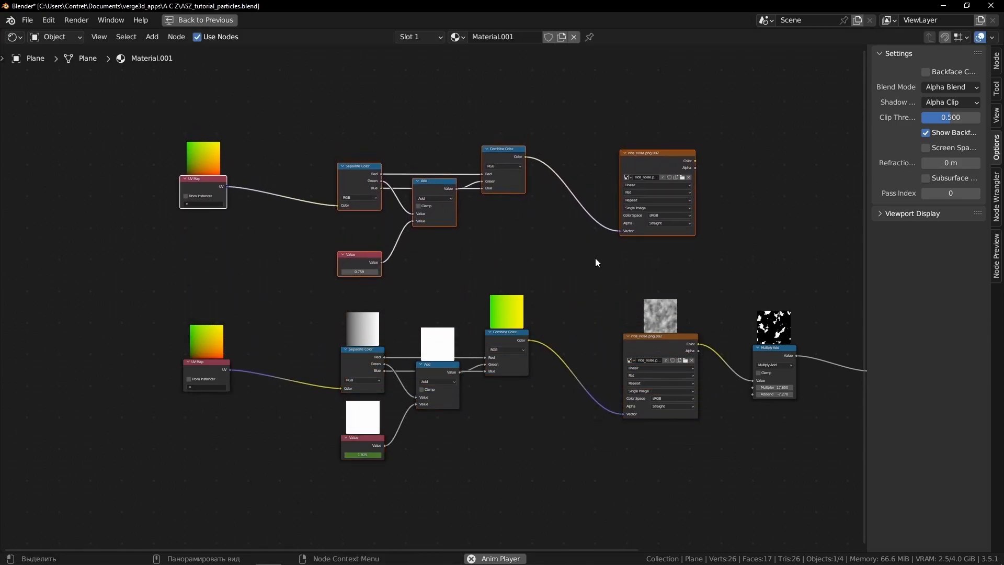
Move the duplicated Add and Combine Color nodes along X away from Separate Color to make room between them
scroll(497, 190, "up", 1)
left_click(437, 150)
left_click(516, 109, "shift")
key("g")
key("x")
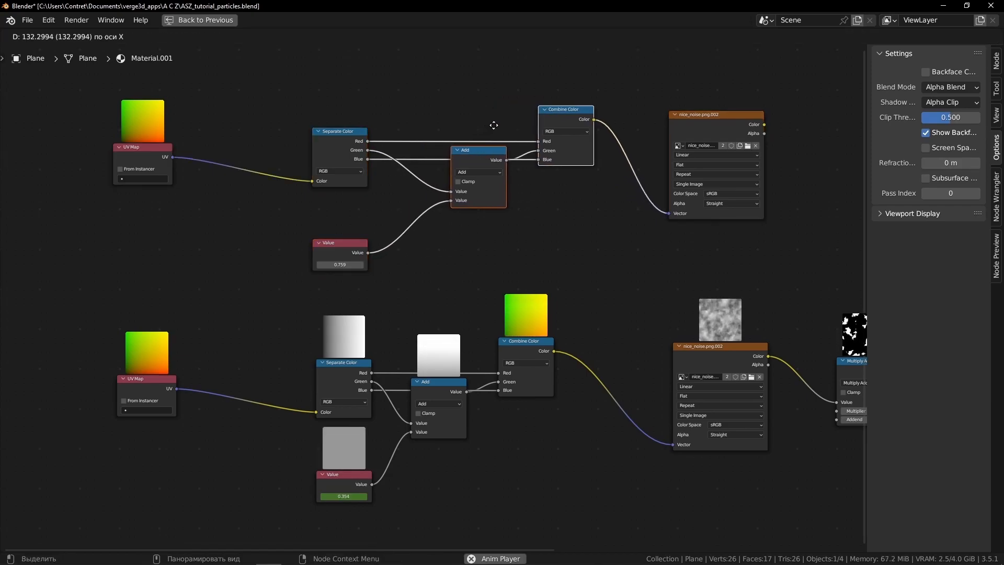
left_click(503, 124)
Duplicate the upper chain's Add node, change the copy's operation to Multiply, and insert it on the Red link
middle_click_drag(410, 165, 457, 315)
scroll(486, 315, "up", 3)
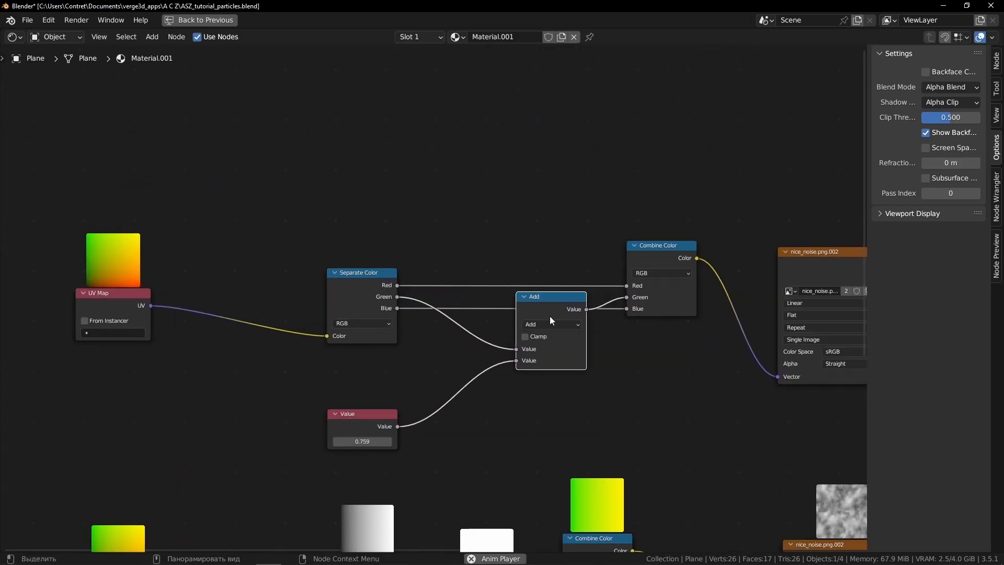
key("shift+d")
left_click(446, 178)
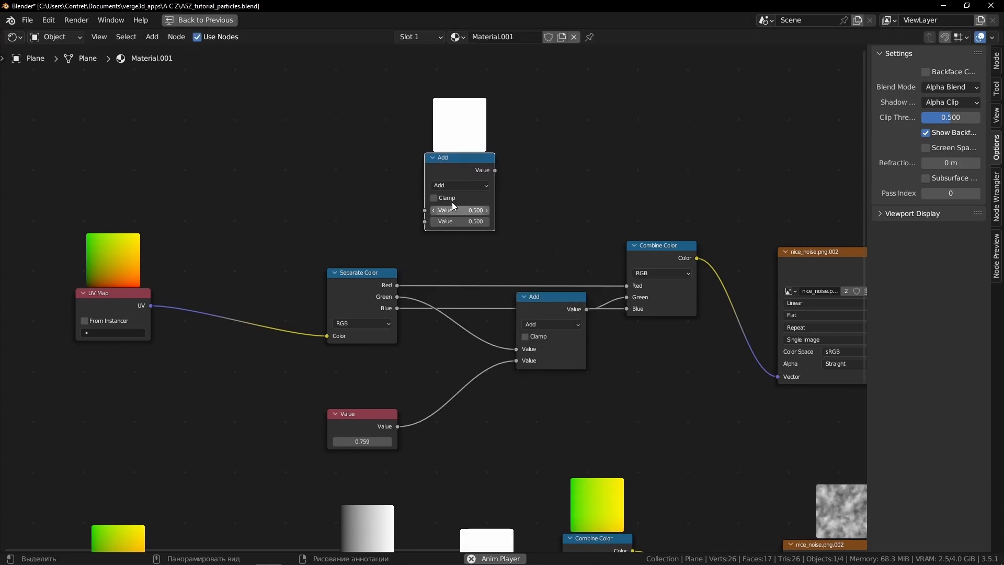
left_click(461, 185)
left_click(454, 234)
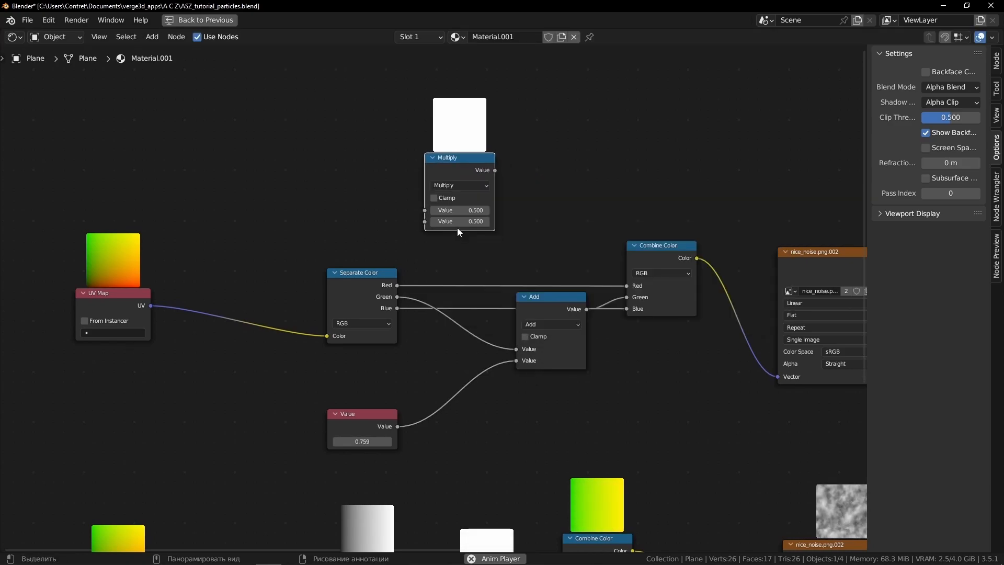
scroll(452, 109, "up", 2)
left_click_drag(464, 85, 506, 188)
Insert a copy of the Multiply node on the Green link before Add, and collapse and stack both Multiply nodes
key("shift+d")
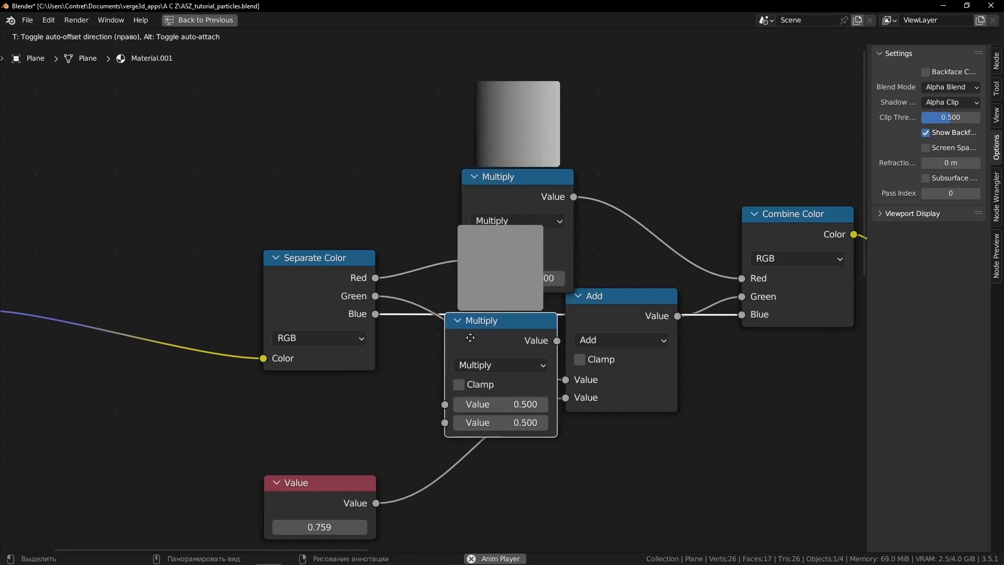
left_click(447, 351)
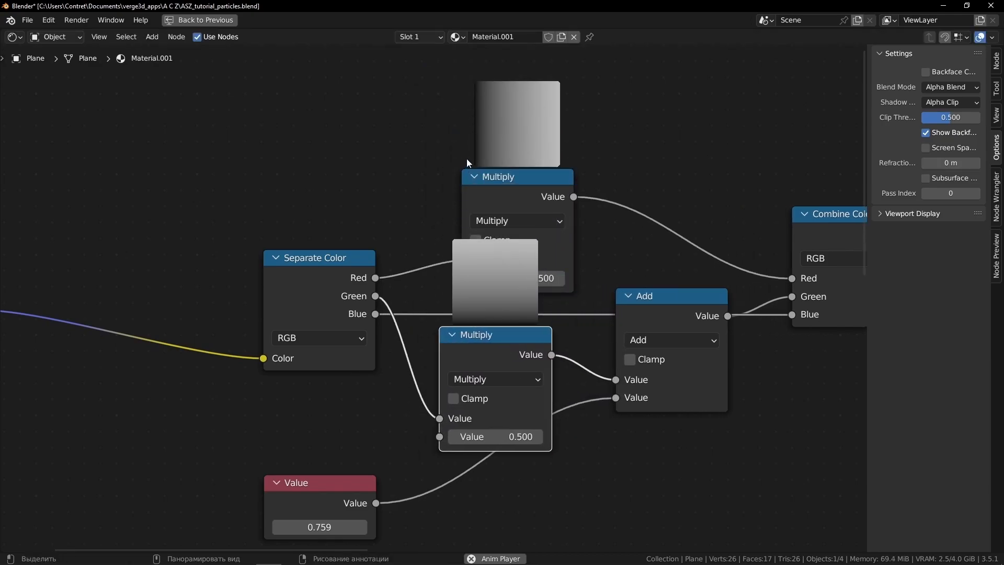
left_click(474, 178)
left_click(452, 334)
left_click_drag(452, 331, 507, 269)
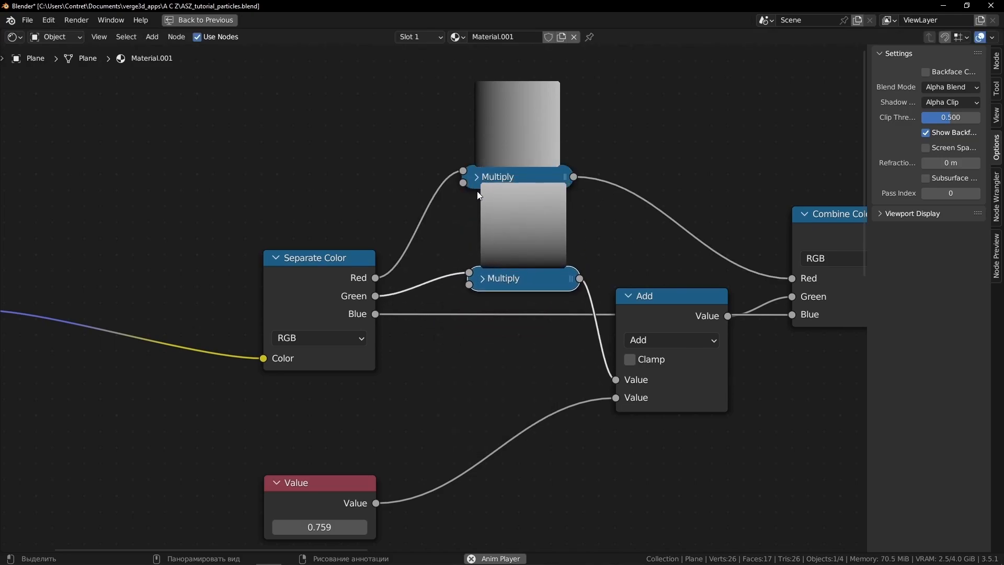
left_click(475, 178)
scroll(475, 178, "down", 2)
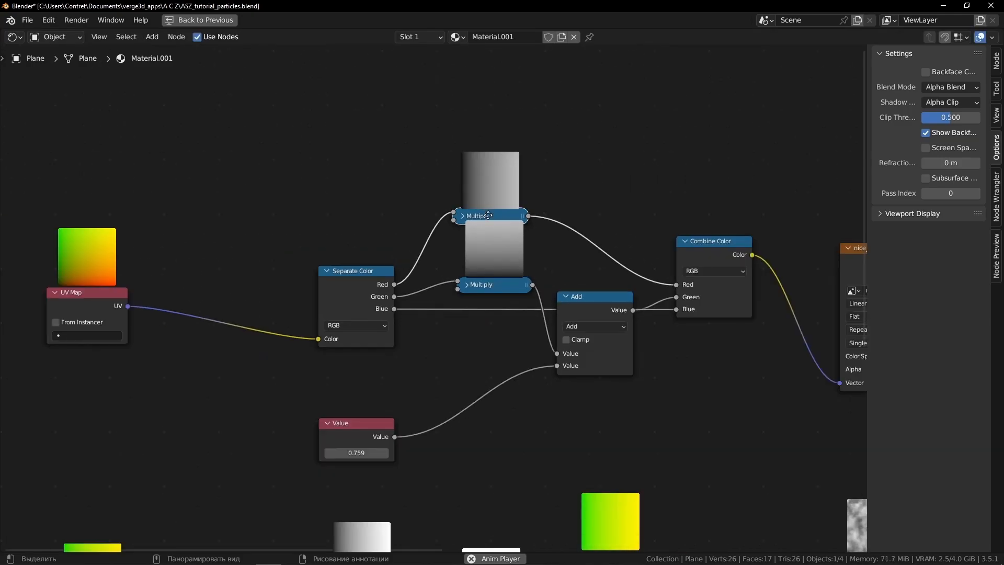
left_click_drag(487, 215, 489, 199)
scroll(607, 280, "down", 4)
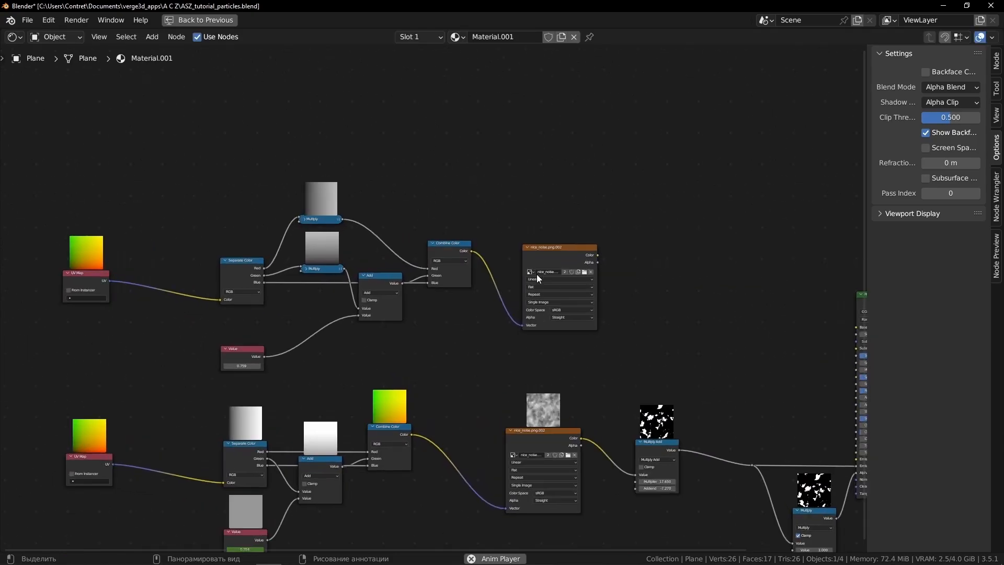
scroll(652, 249, "down", 2)
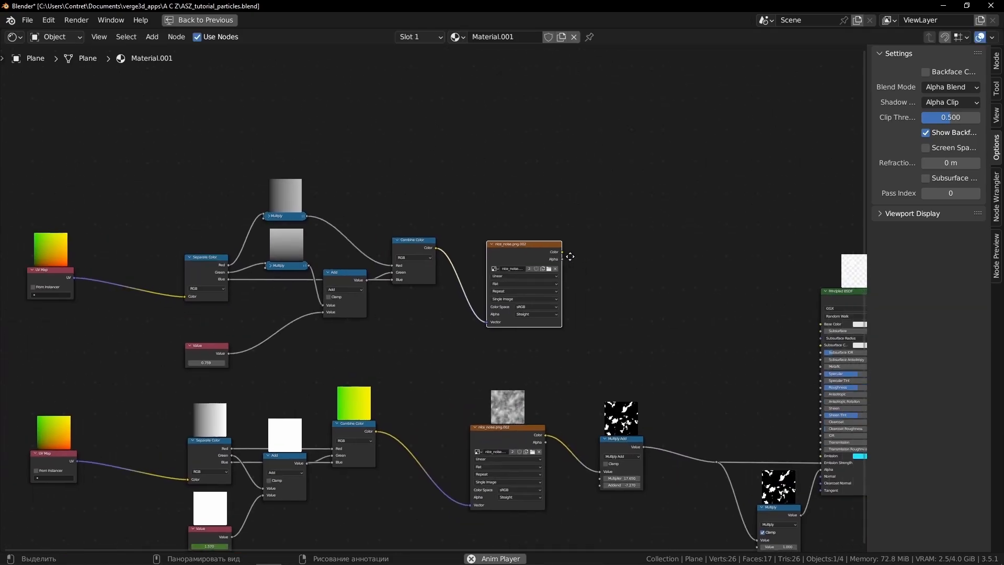
Duplicate the Material Output beside the upper nice_noise.png.002 node and link the texture's Color to the copy's Surface
key("ctrl+space")
scroll(586, 436, "down", 3)
middle_click_drag(586, 434, 478, 420)
scroll(486, 423, "up", 3)
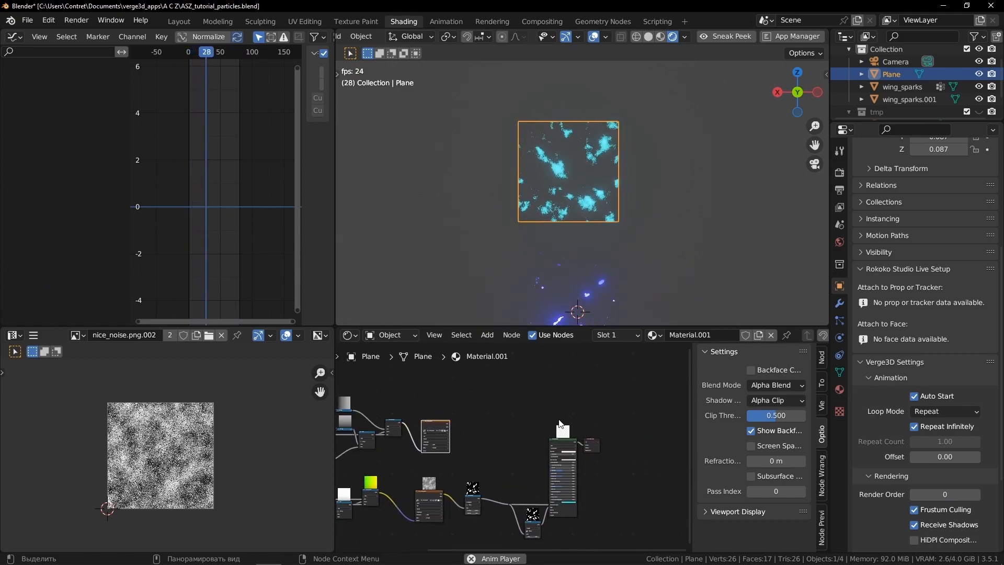
scroll(507, 431, "up", 3)
key("shift+d")
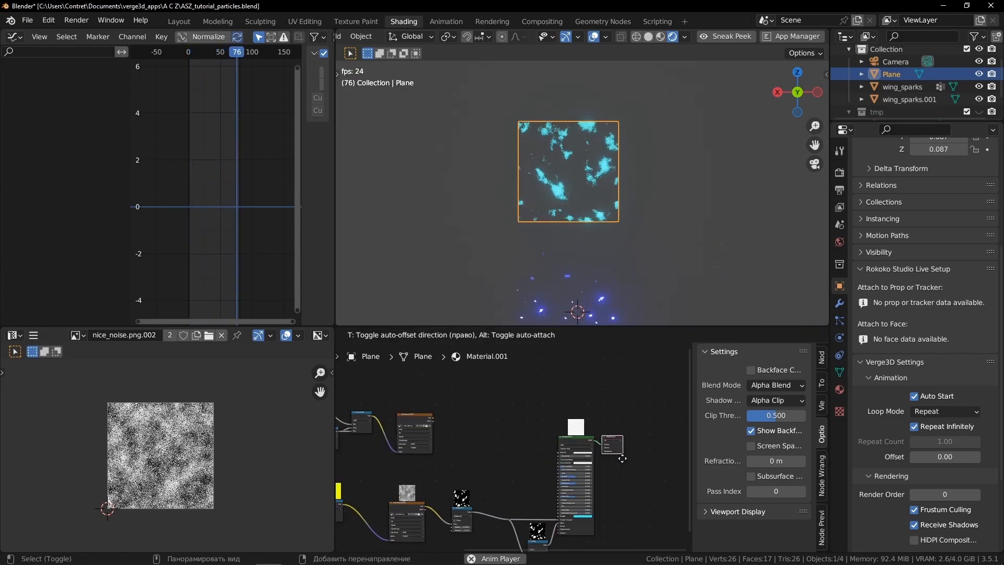
left_click(497, 433)
scroll(494, 432, "up", 3)
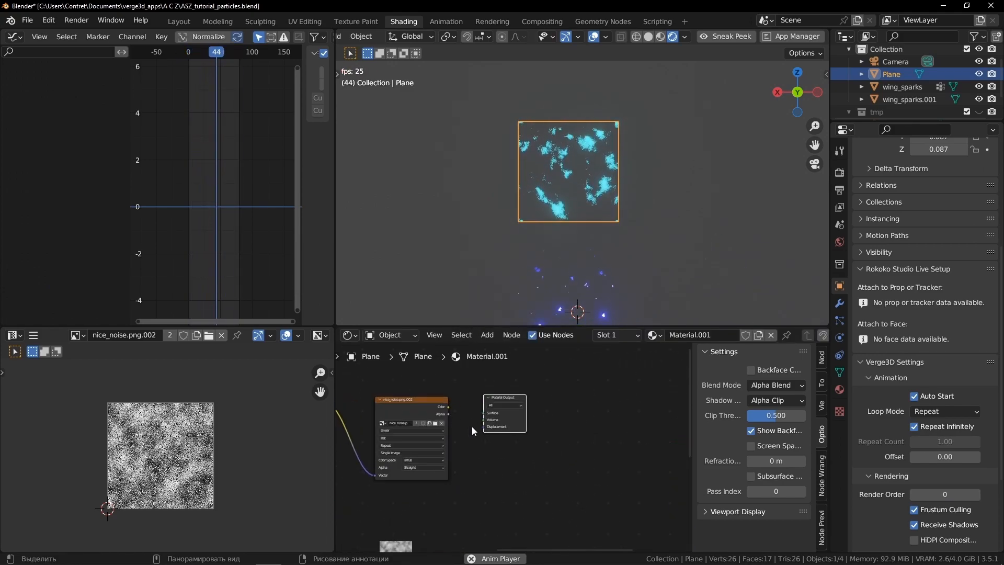
scroll(506, 438, "up", 2)
left_click_drag(457, 415, 533, 403)
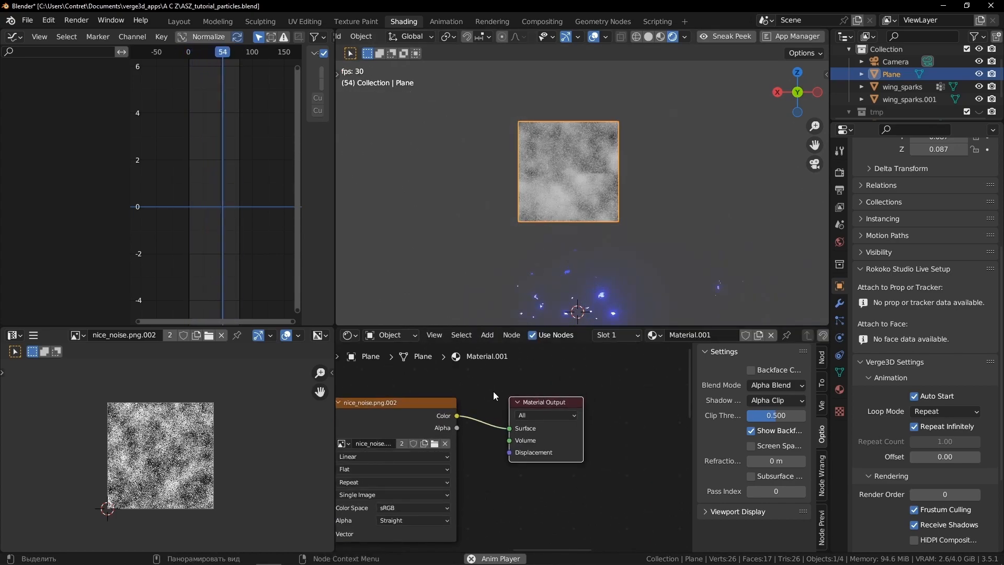
Expand the Multiply node on the upper chain's Green link to review its Value, and collapse it again
scroll(494, 385, "down", 7)
middle_click_drag(441, 392, 571, 418)
middle_click_drag(411, 413, 512, 417)
scroll(501, 416, "up", 4)
scroll(488, 418, "down", 1)
scroll(488, 418, "down", 3)
scroll(486, 420, "up", 4)
scroll(501, 434, "up", 6)
left_click(481, 423)
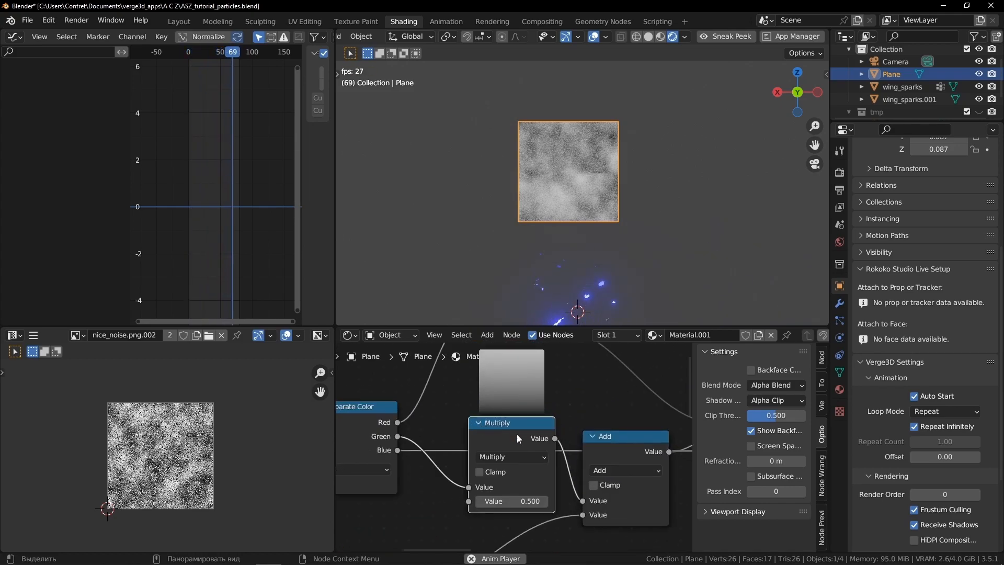
mouse_move(520, 500)
left_mouse_down()
mouse_move(567, 500)
mouse_move(519, 500)
left_mouse_up()
left_click(479, 423)
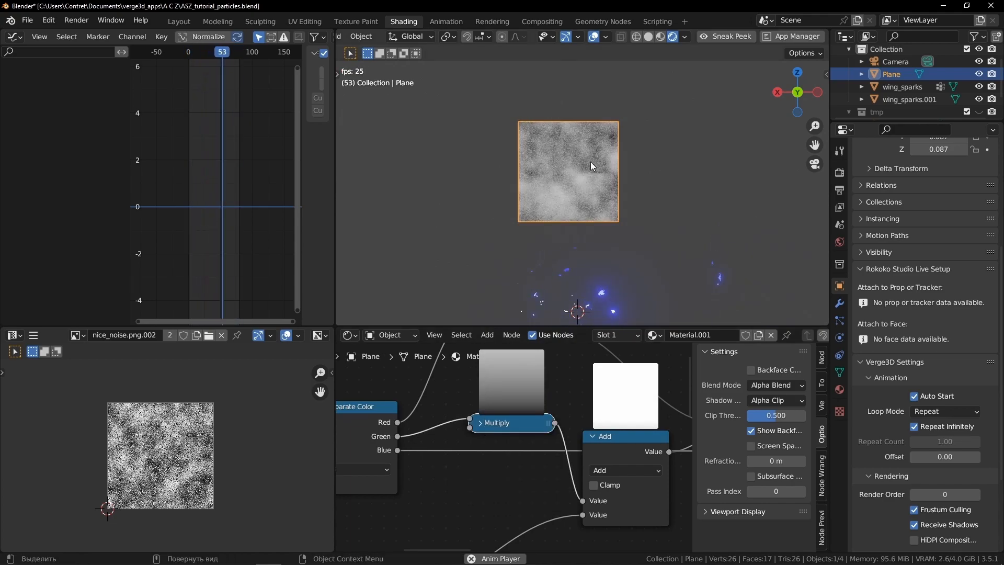
key("Tab")
scroll(206, 463, "down", 3)
scroll(206, 464, "up", 2)
key("s")
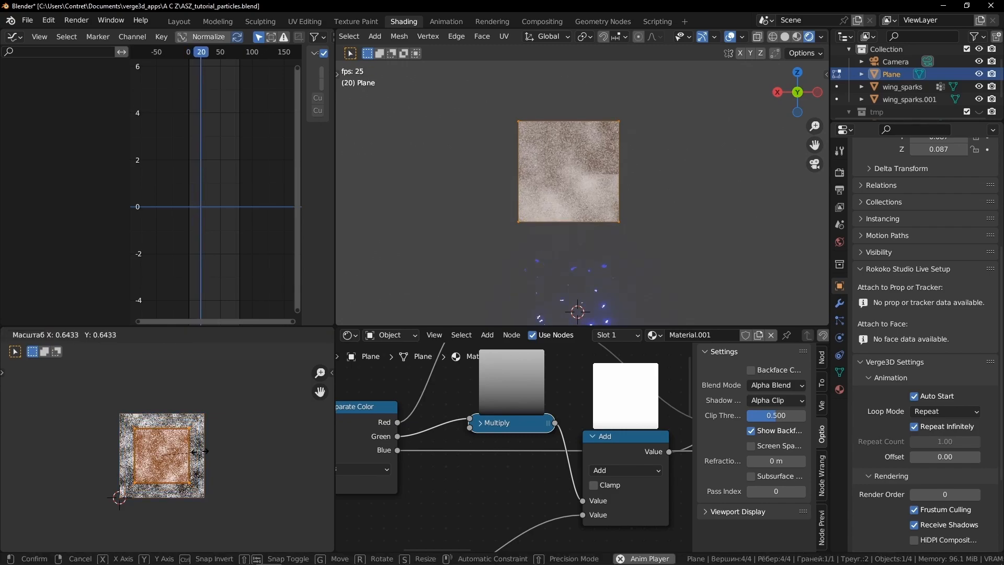
right_click(246, 464)
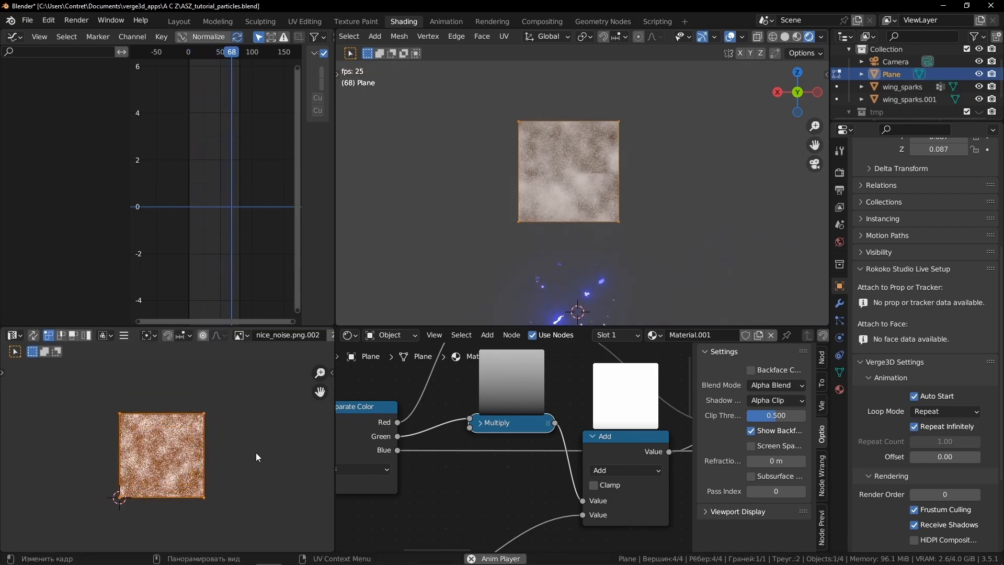
key("ctrl+Tab")
left_click(432, 252)
scroll(511, 410, "down", 1)
key("shift+d")
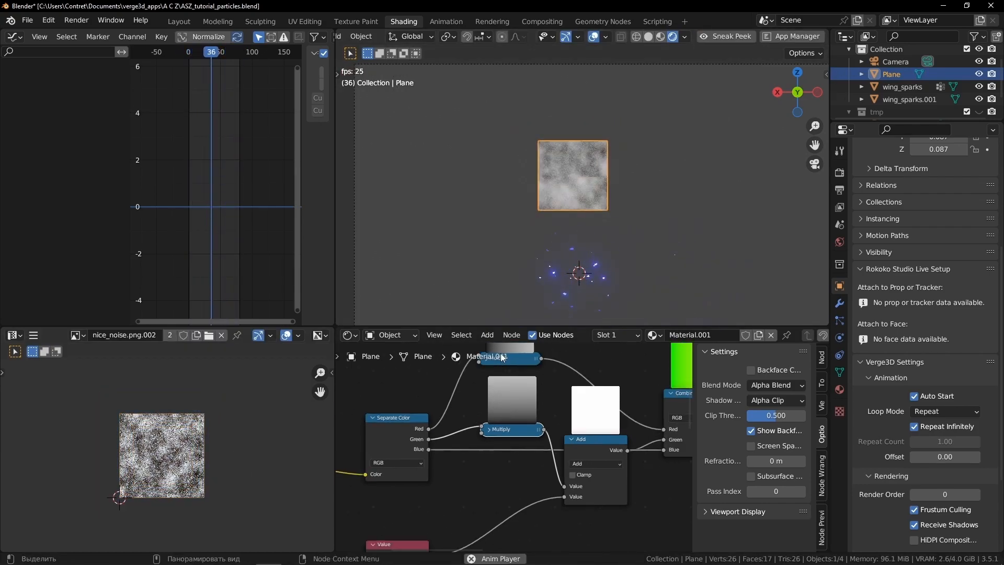
Check the Multiply node on the Red link and move the Green-link Multiply node up closer beneath it
left_click(503, 361)
left_click(490, 360)
middle_click_drag(496, 376, 494, 394)
left_click(484, 377)
left_click_drag(502, 448, 505, 437)
Delete the extra Material Output and move the lower Multiply Add node away from its noise texture
scroll(507, 437, "down", 5)
middle_click_drag(607, 501, 427, 421)
scroll(463, 393, "down", 2)
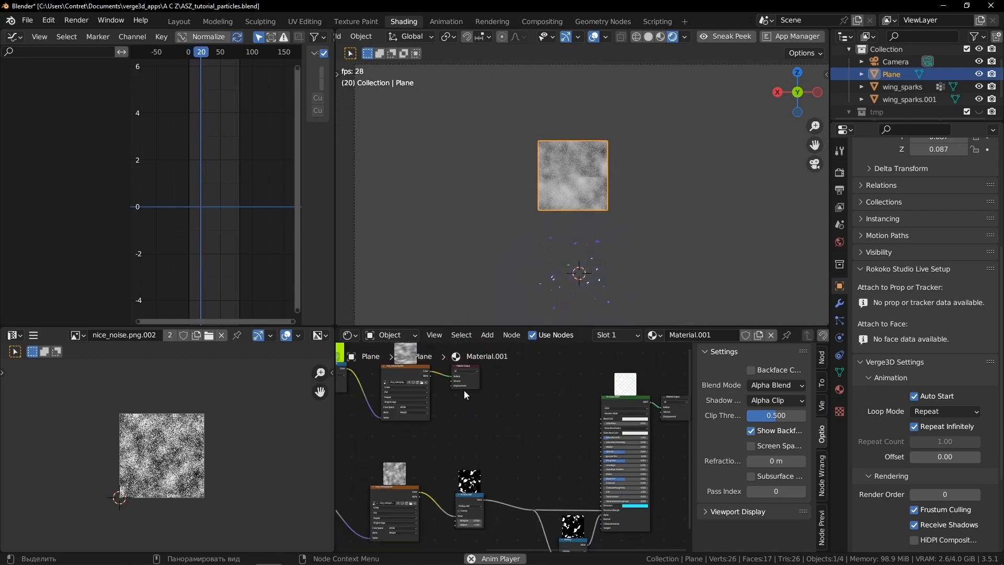
left_click_drag(478, 494, 494, 486)
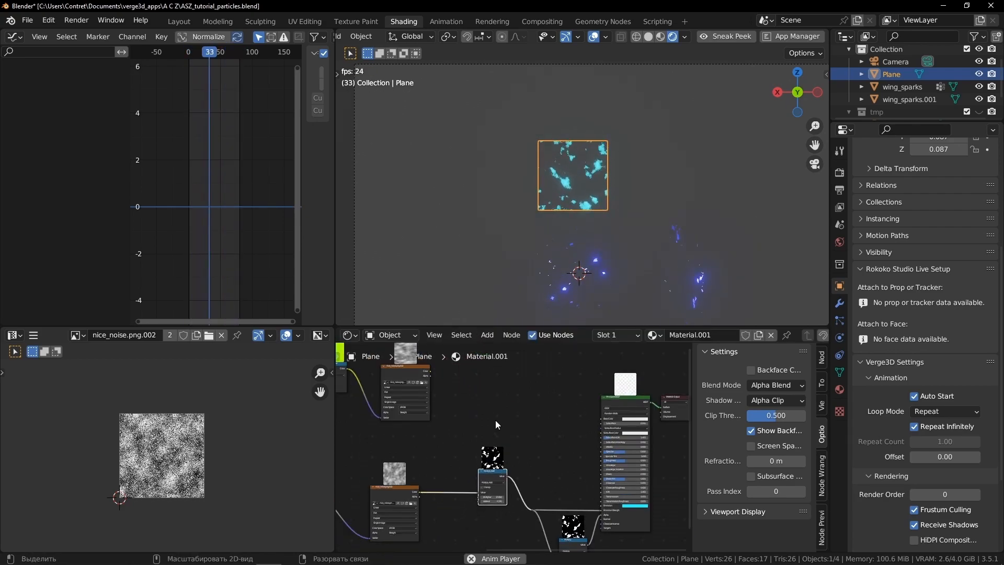
Duplicate the Multiply Add node beside the upper noise texture and change the copy's operation to Multiply
key("ctrl+space")
middle_click_drag(448, 357, 608, 357)
key("shift+d")
left_click(497, 209)
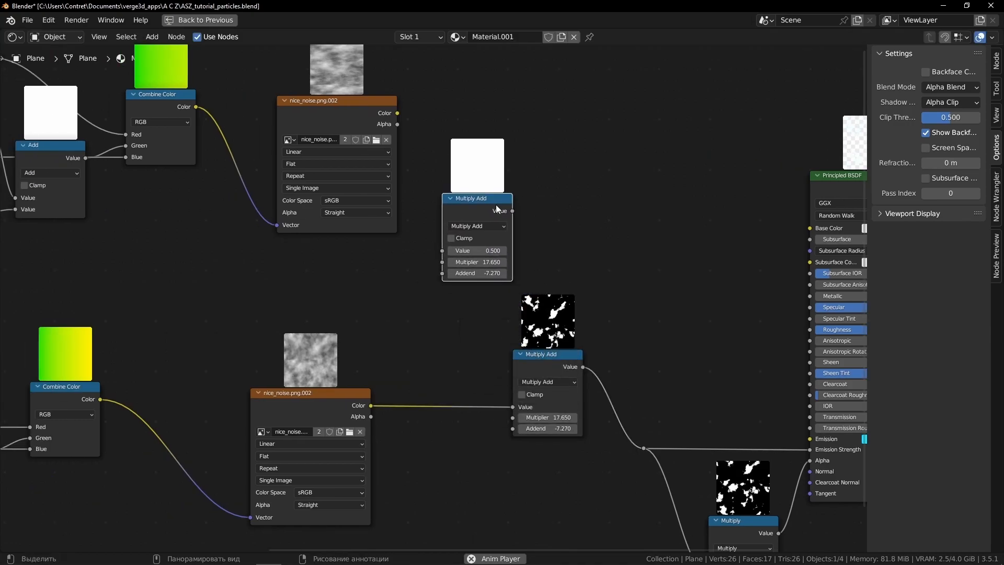
left_click(490, 227)
left_click(463, 275)
Feed both noise textures' Color into the new Multiply node, link its result to Multiply Add, and place it between them
mouse_move(398, 113)
left_mouse_down()
mouse_move(404, 131)
mouse_move(403, 121)
left_mouse_up()
left_click_drag(414, 164, 442, 250)
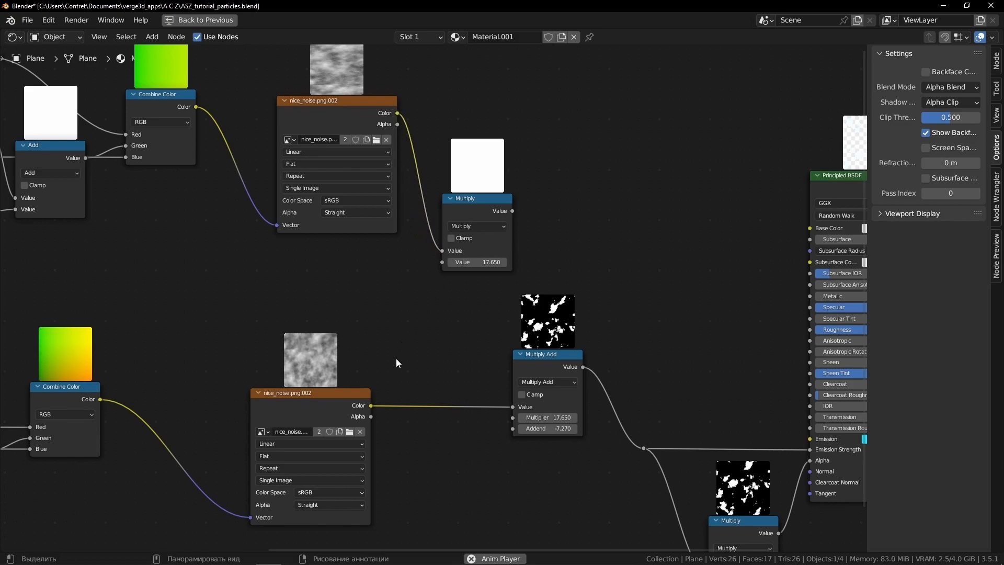
left_click_drag(371, 405, 442, 262)
left_click_drag(512, 211, 576, 385)
left_click_drag(485, 203, 479, 340)
key("ctrl+space")
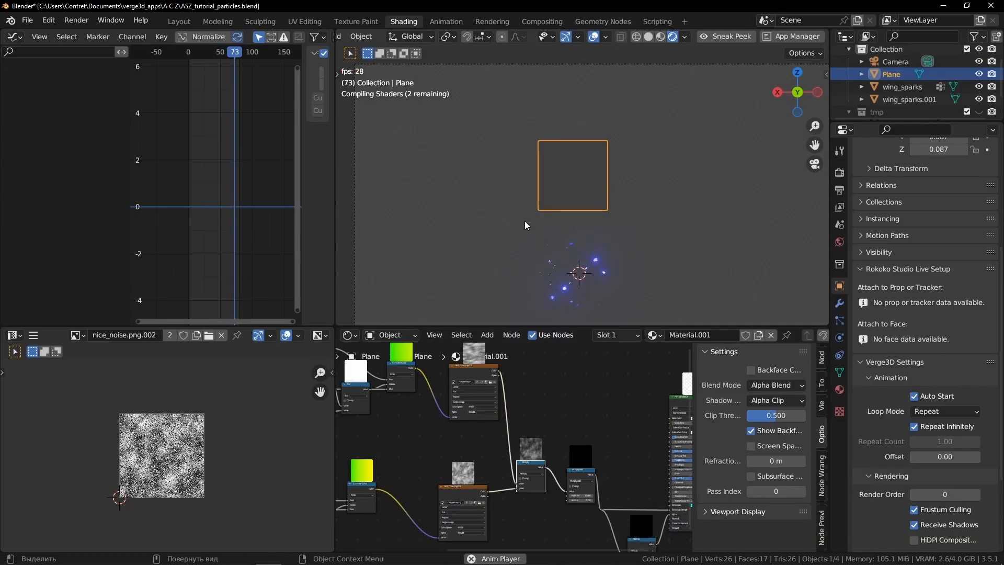
Set the Multiply Add node's Addend to -4.640 and deselect the plane
left_click(584, 212)
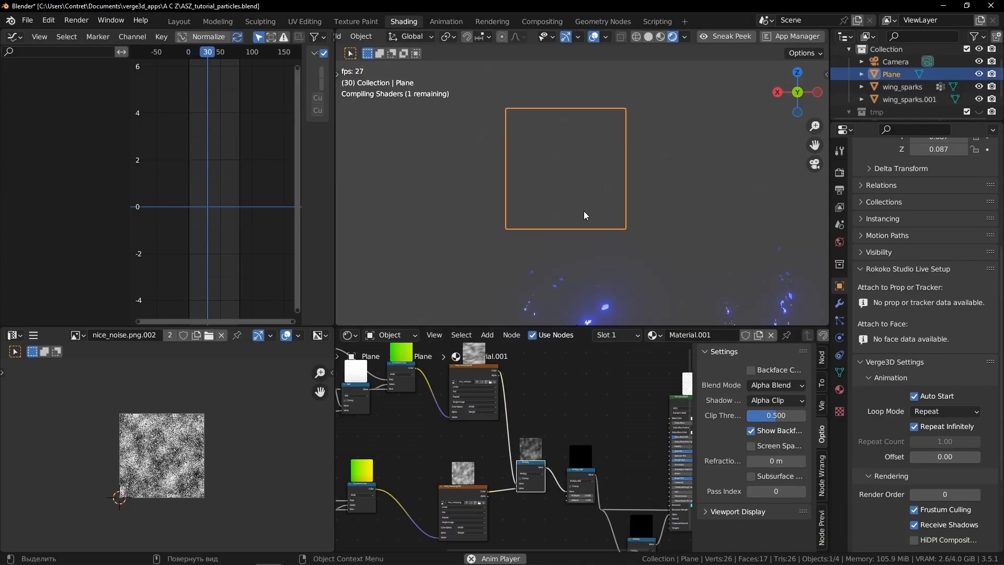
middle_click_drag(527, 484, 511, 432)
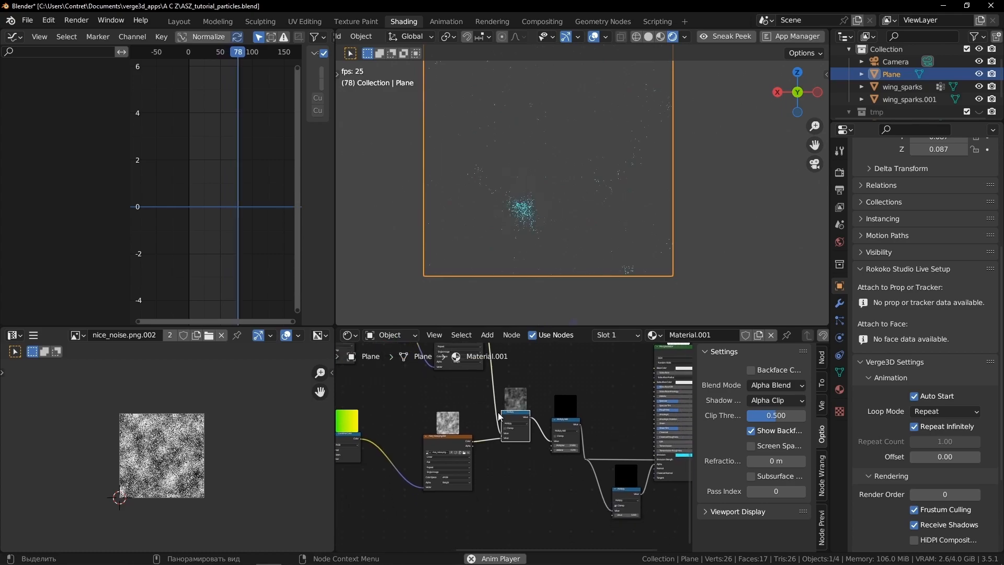
scroll(511, 429, "up", 12)
middle_click_drag(605, 435, 458, 471)
scroll(503, 442, "up", 3)
left_click(531, 496)
left_click(531, 496)
left_click(531, 497)
left_click(531, 497)
left_click(531, 496)
left_click_drag(531, 497, 564, 497)
left_click(579, 193)
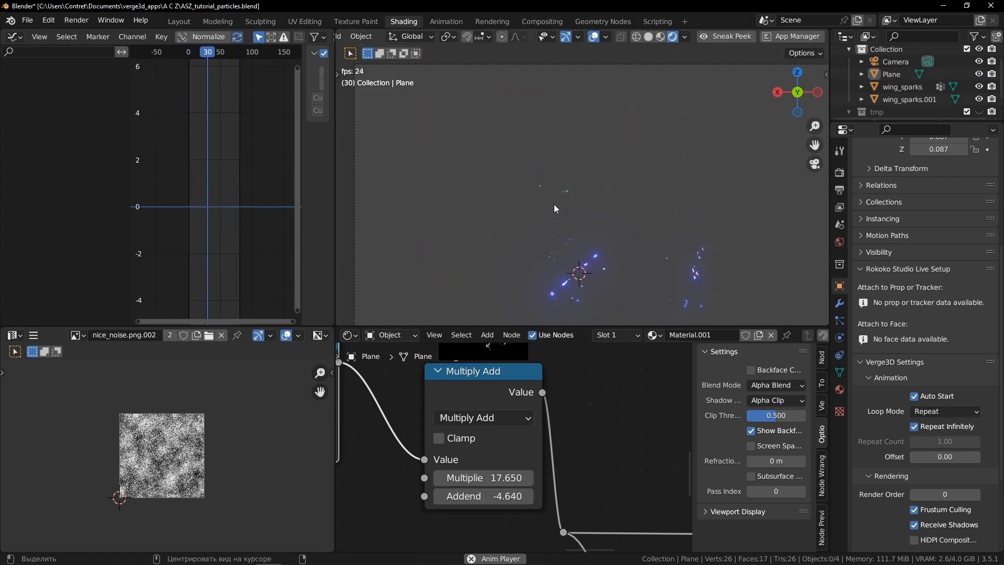
Delete the upper chain's Value node, link the lower animated Value to the upper Add node instead, and reposition that Add
scroll(429, 424, "down", 8)
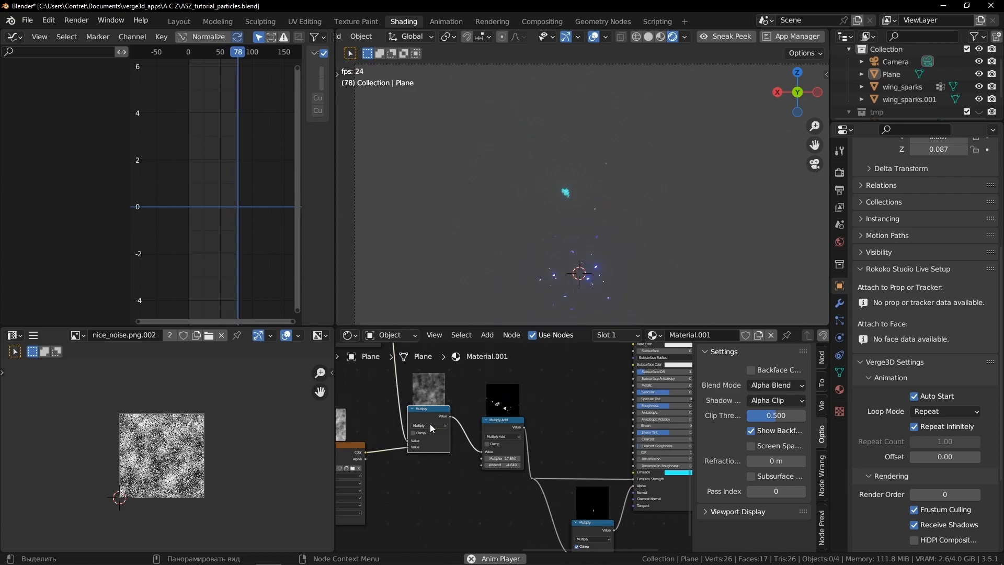
middle_click_drag(503, 440, 610, 447)
middle_click_drag(471, 397, 505, 398)
key("ctrl+space")
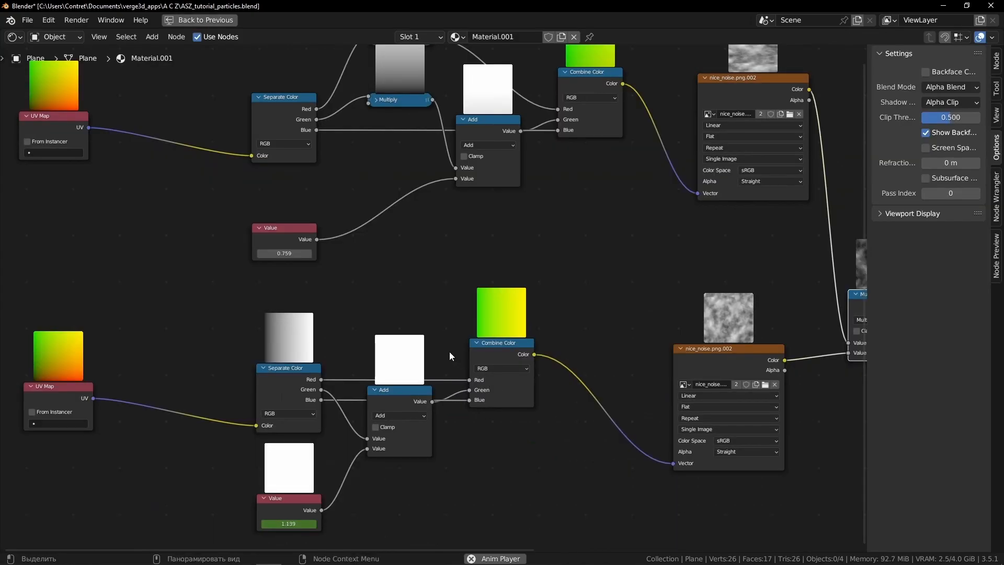
scroll(448, 342, "down", 4)
middle_click_drag(362, 258, 515, 294)
scroll(491, 277, "up", 2)
left_click(479, 290)
key("x")
middle_click_drag(498, 379, 469, 344)
left_click_drag(484, 480, 484, 481)
left_click_drag(569, 245, 596, 204)
middle_click_drag(766, 222, 498, 245)
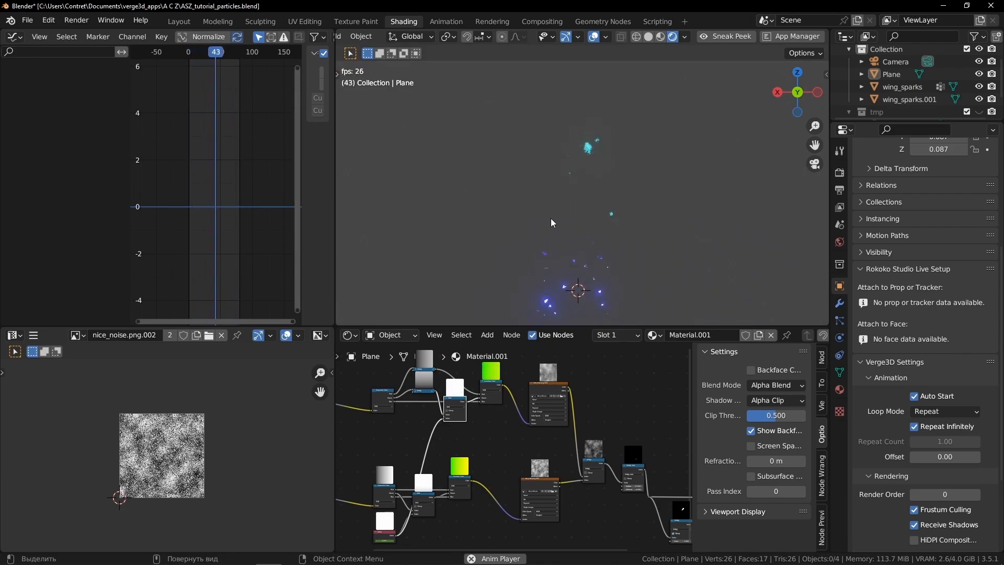
Examine the animated sparks on the plane in the viewport, with the plane selected and deselected
left_click(607, 174)
key("alt+a")
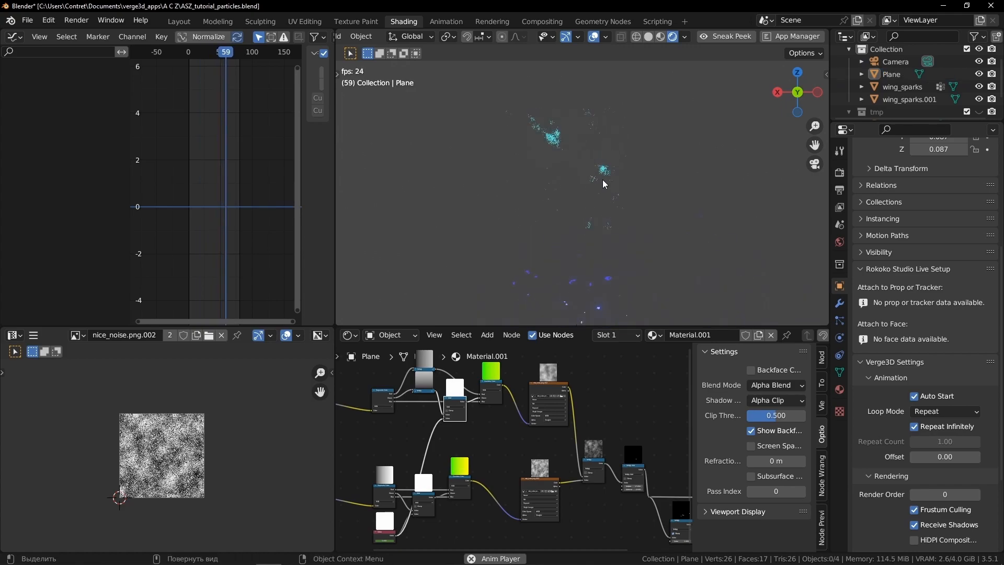
scroll(603, 180, "down", 3)
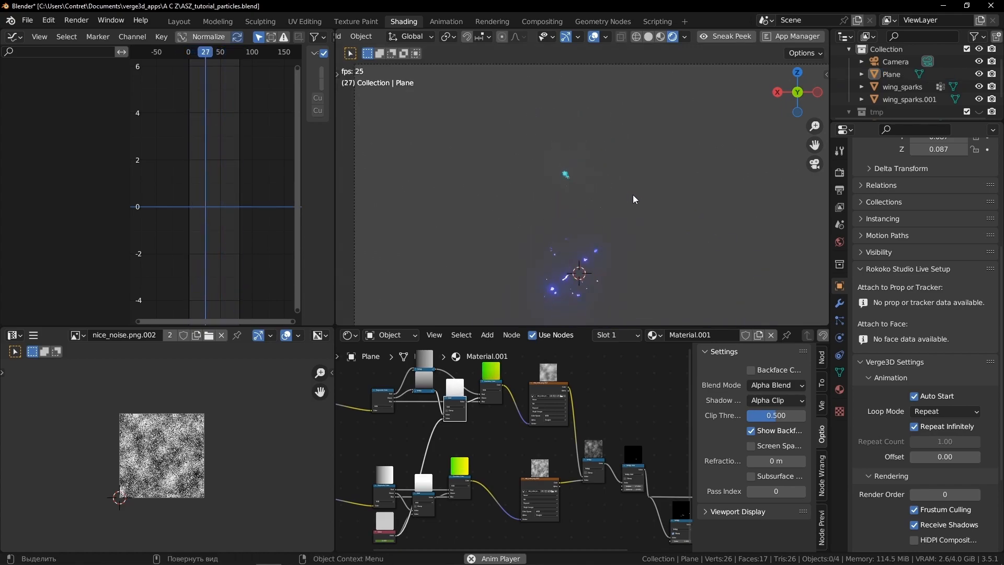
left_click(602, 201)
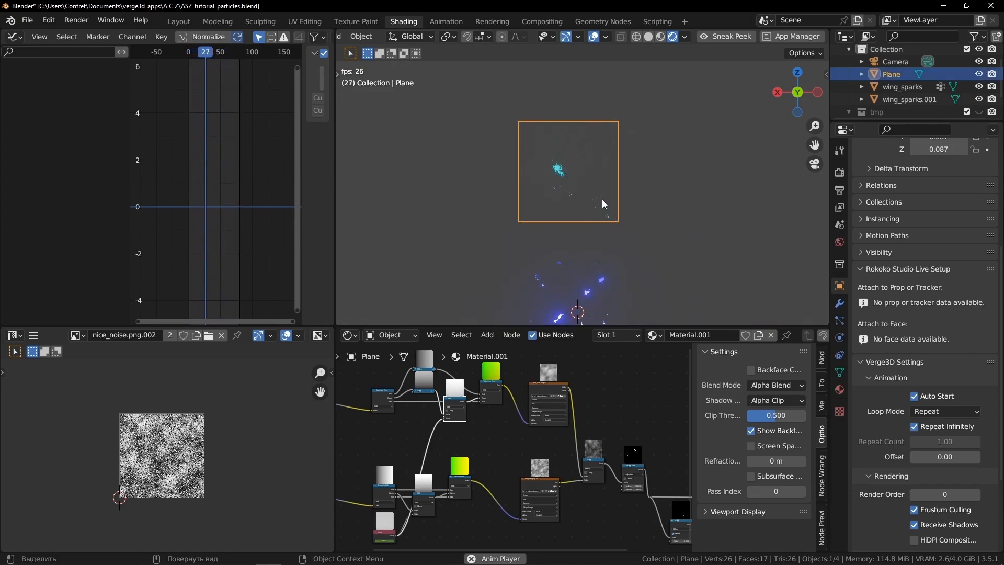
left_click(602, 200)
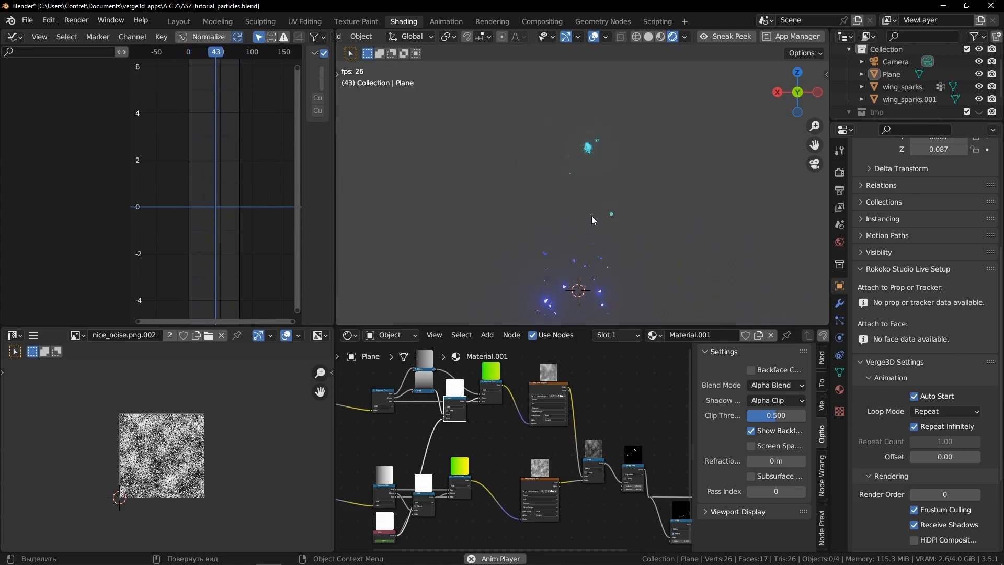
left_click(592, 215)
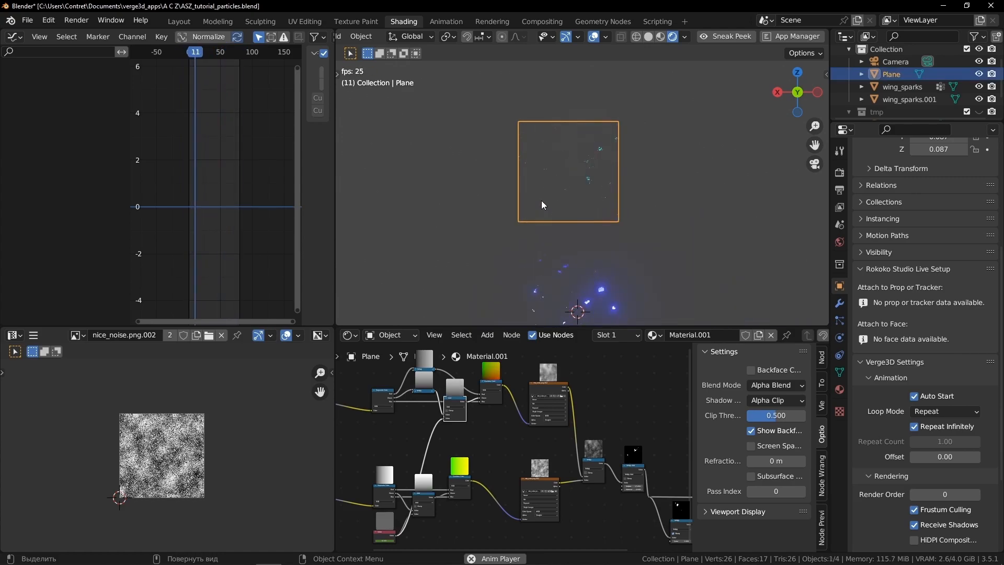
left_click(560, 210)
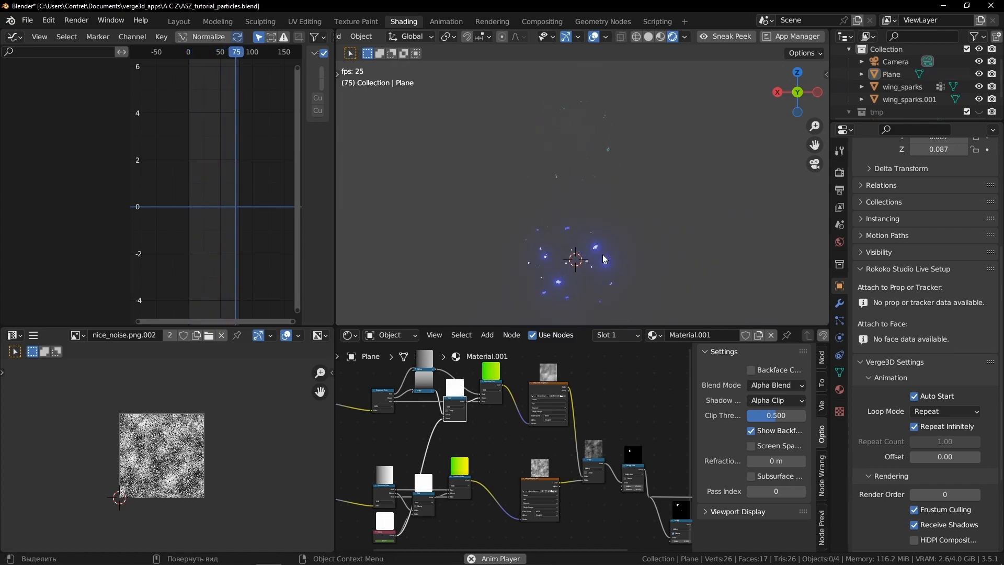
Scale the plane's UVs by 2 in the UV editor, return to Object Mode, and deselect the plane
left_click(581, 140)
key("ctrl+Tab")
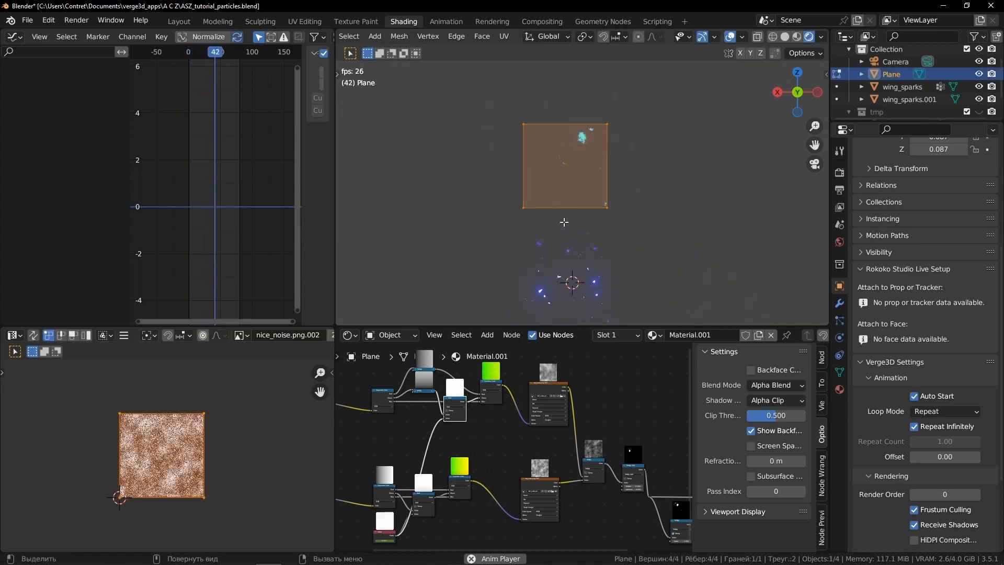
mouse_move(201, 471)
middle_mouse_down()
mouse_move(219, 482)
mouse_move(206, 472)
middle_mouse_up()
key("s")
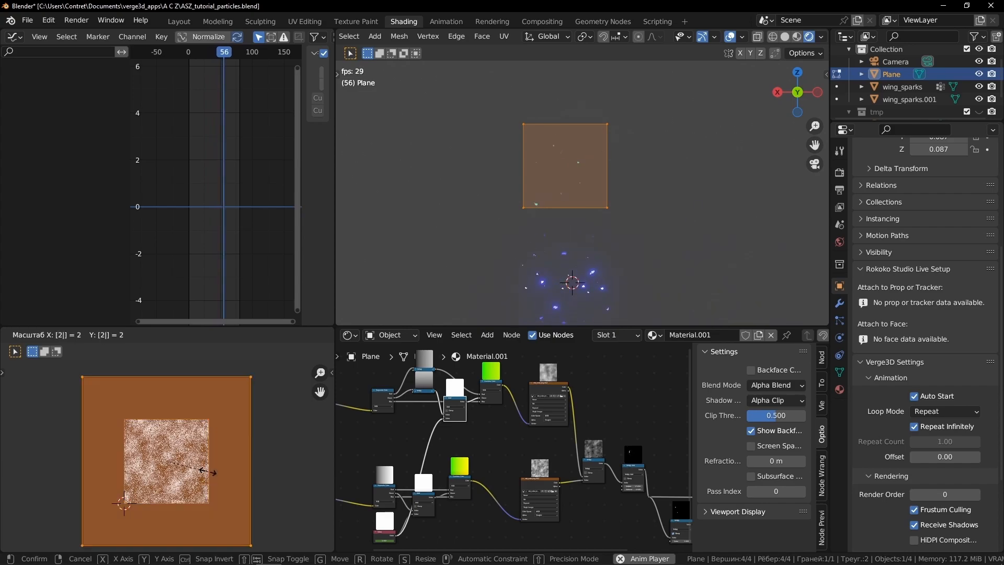
key("Escape")
key("Tab")
key("alt+a")
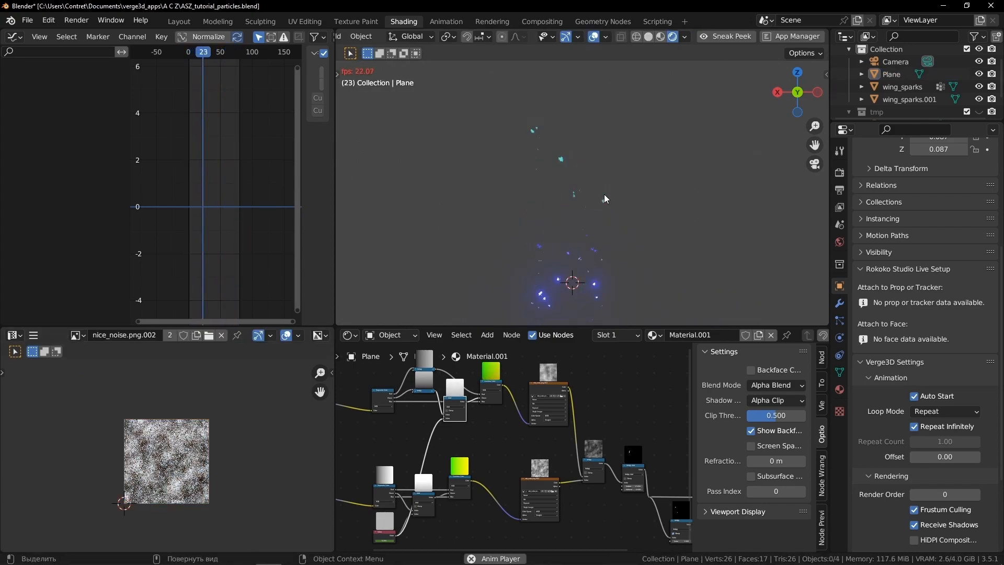
key("KP_0")
key("KP_0")
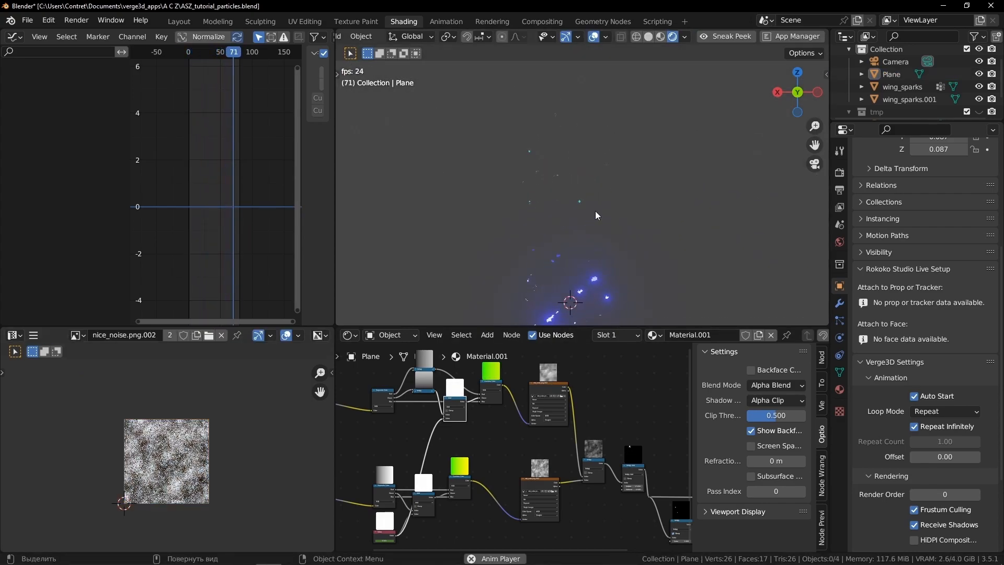
Select the plane, move the upper chain's Add node up beside the Multiply nodes, and collapse it
left_click(569, 210)
key("Home")
scroll(538, 443, "up", 3)
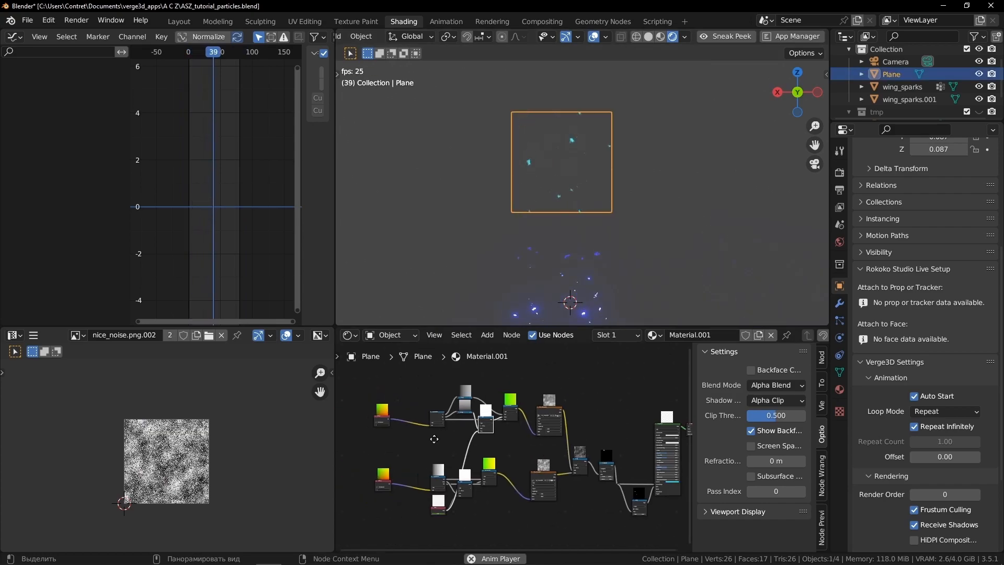
scroll(540, 412, "up", 3)
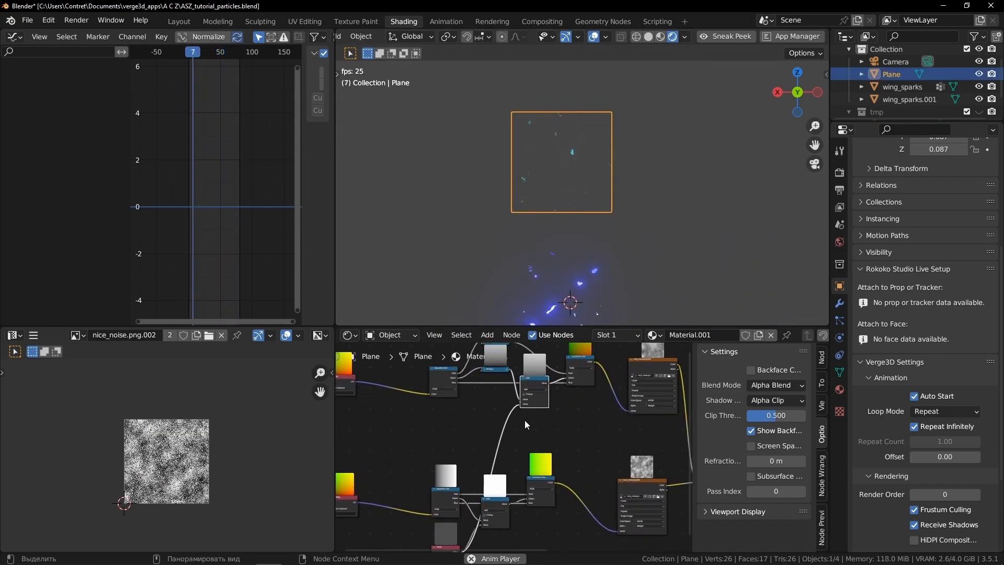
middle_click_drag(558, 372, 519, 460)
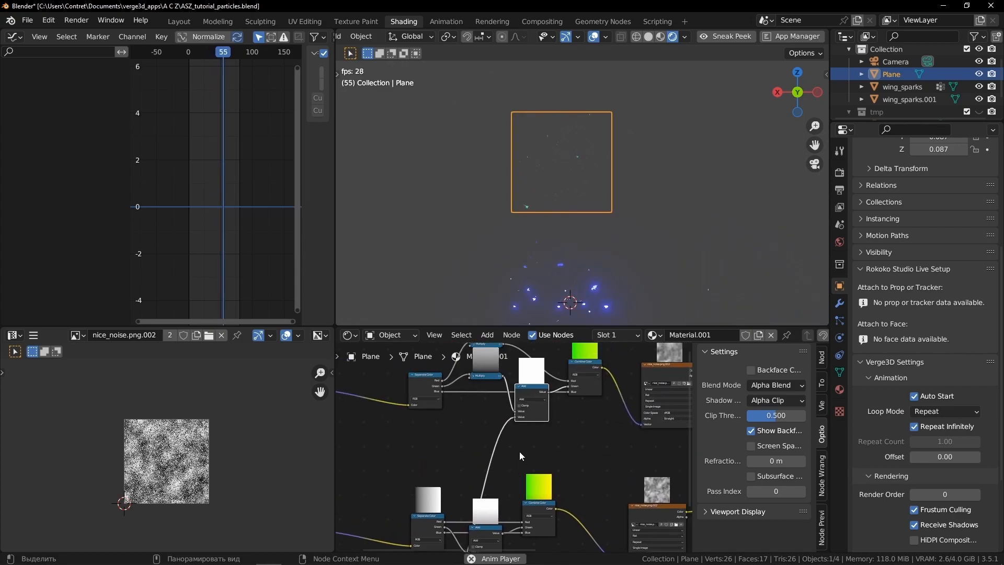
scroll(518, 457, "up", 1)
left_click_drag(536, 396, 538, 386)
key("h")
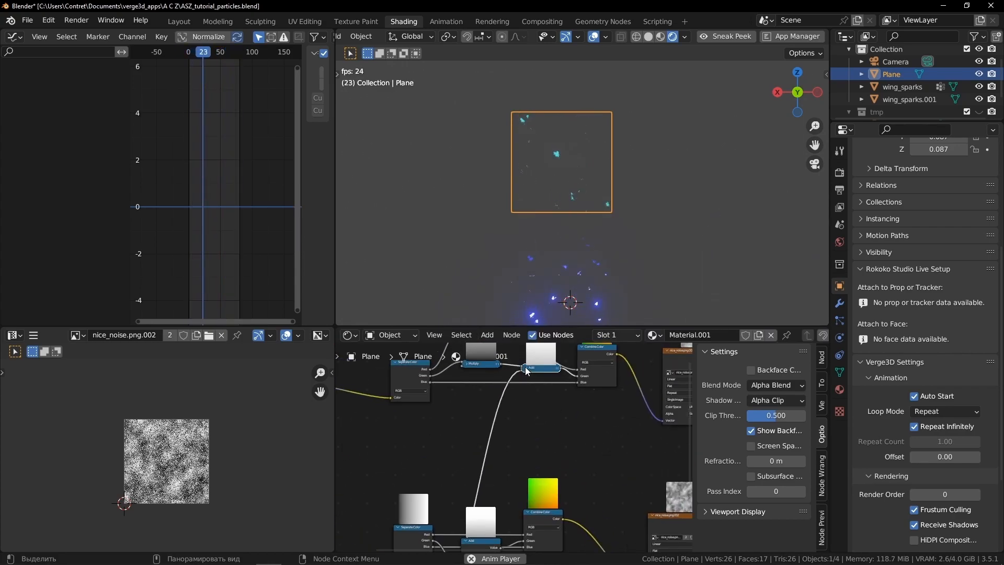
Duplicate the upper chain's Add node, change the copy to Multiply, and set its second value to 2
scroll(531, 372, "up", 1)
key("shift+d")
left_click(527, 429)
left_click(516, 420)
scroll(531, 428, "up", 2)
left_click(537, 431)
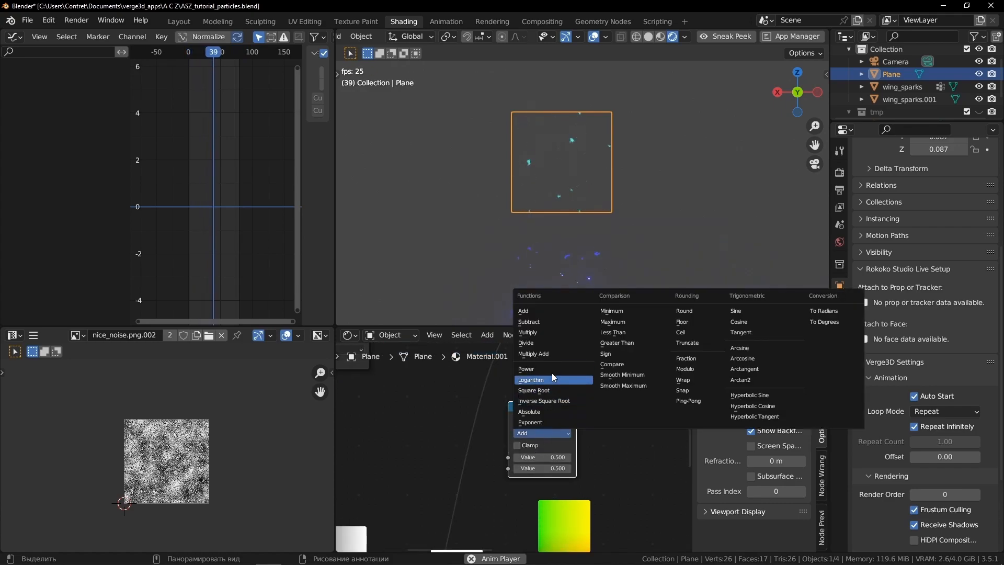
left_click(555, 331)
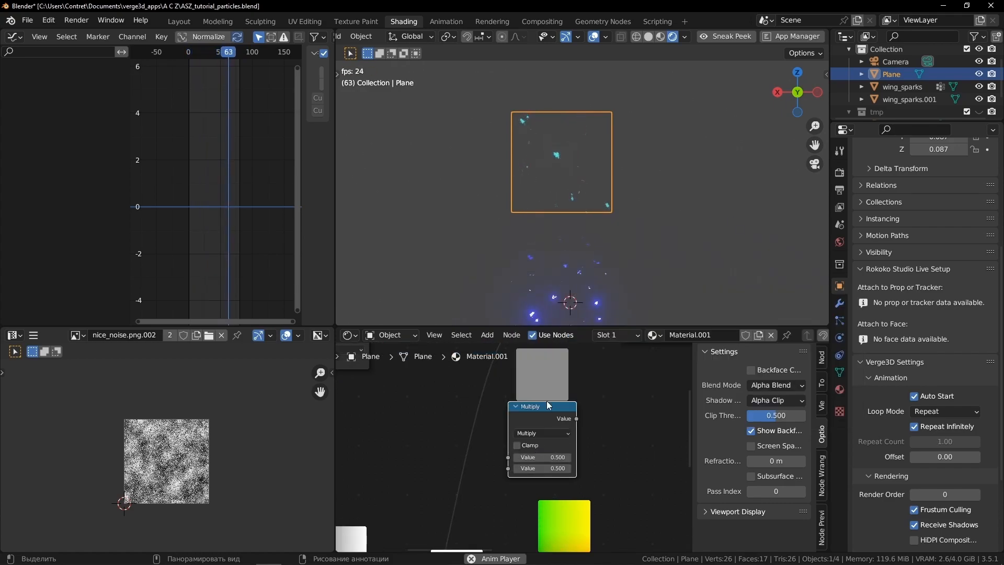
left_click(549, 468)
type("2")
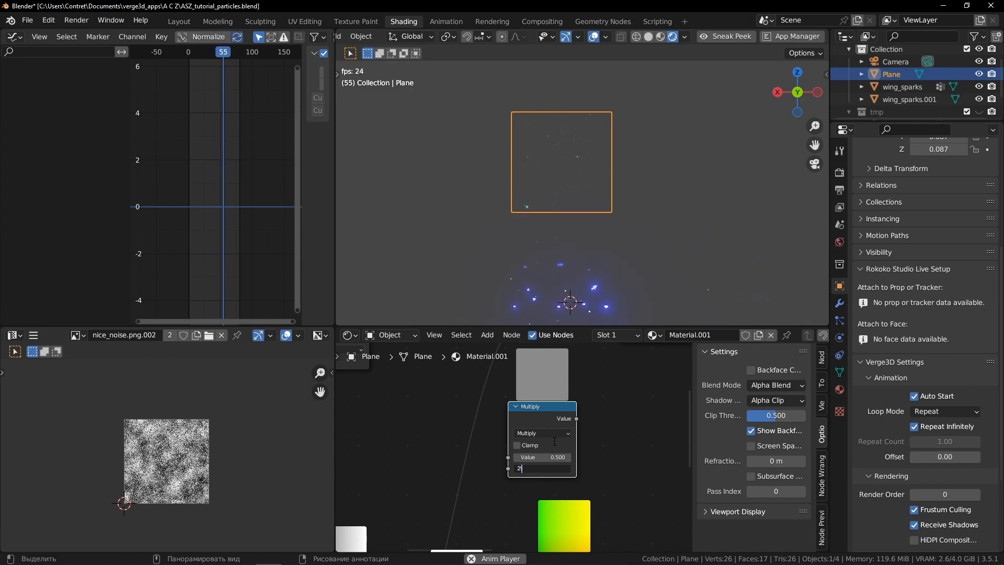
key("Return")
Place the new Multiply node on the link between the animated Value node and the upper chain's Add node
left_click_drag(551, 408, 527, 435)
scroll(532, 427, "down", 2)
scroll(530, 427, "down", 1)
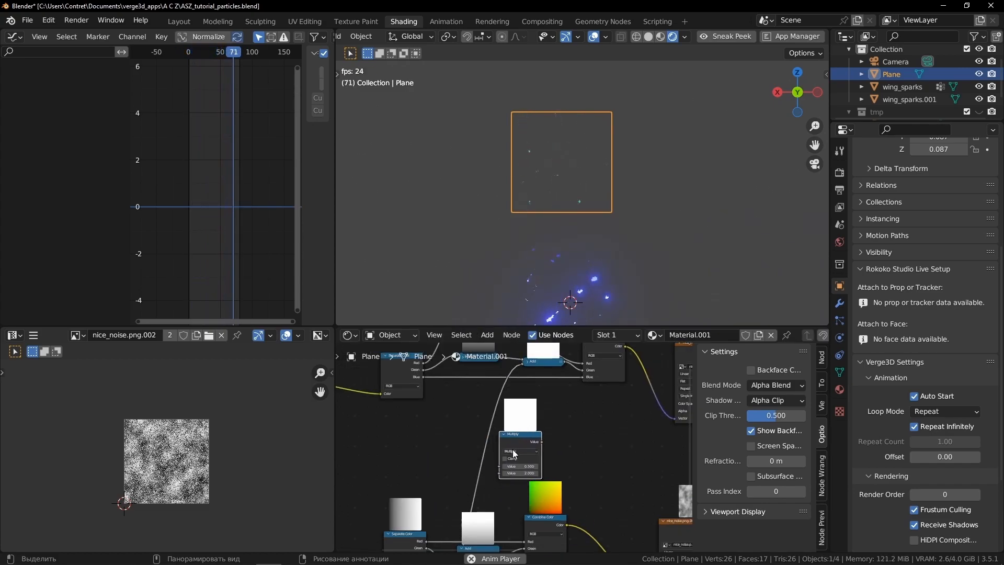
scroll(513, 451, "down", 2)
middle_click_drag(511, 446, 517, 417)
left_click_drag(519, 417, 480, 424)
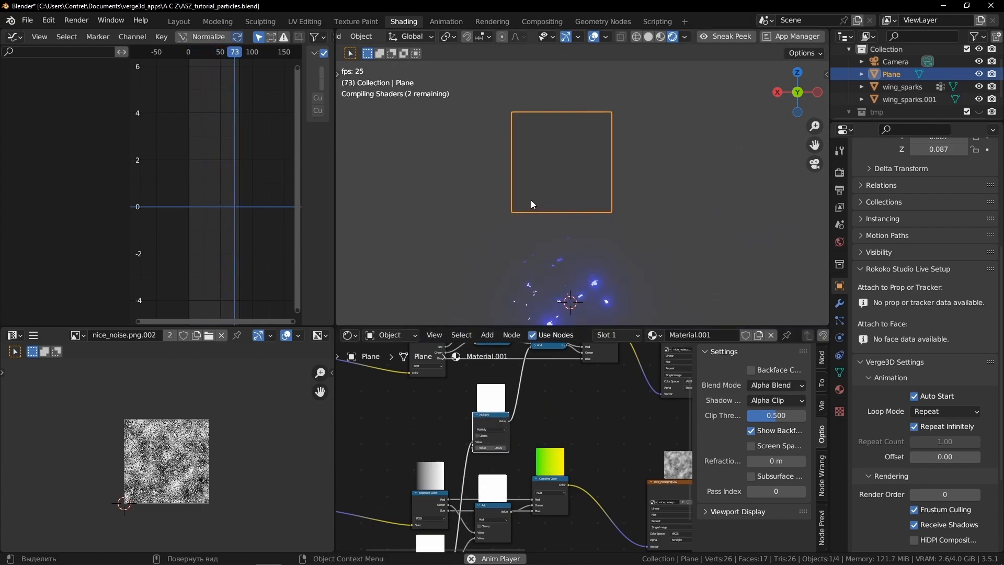
Examine the animated sparks on the plane in the viewport, with the plane deselected and selected
left_click(554, 223)
scroll(554, 223, "down", 4)
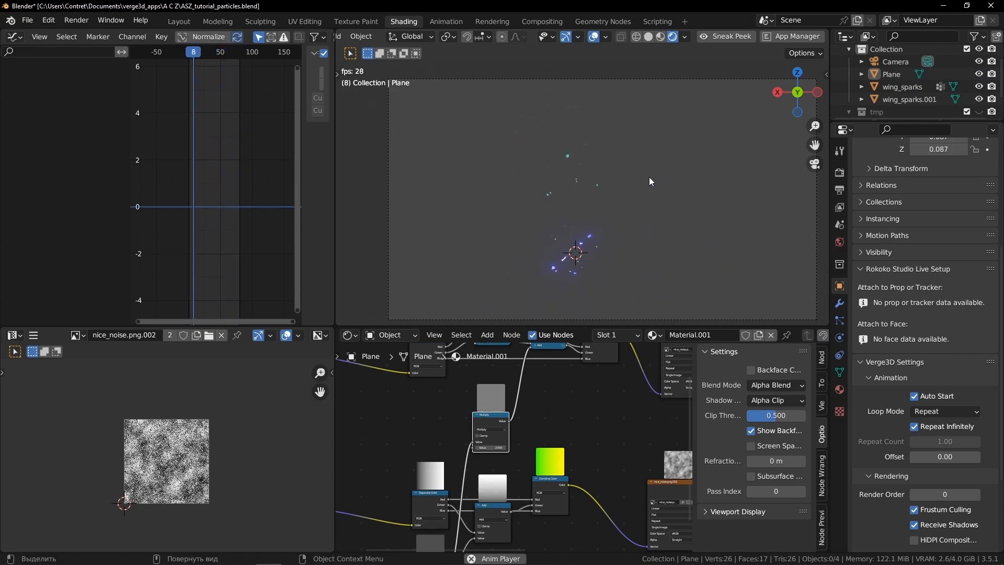
left_click(586, 181)
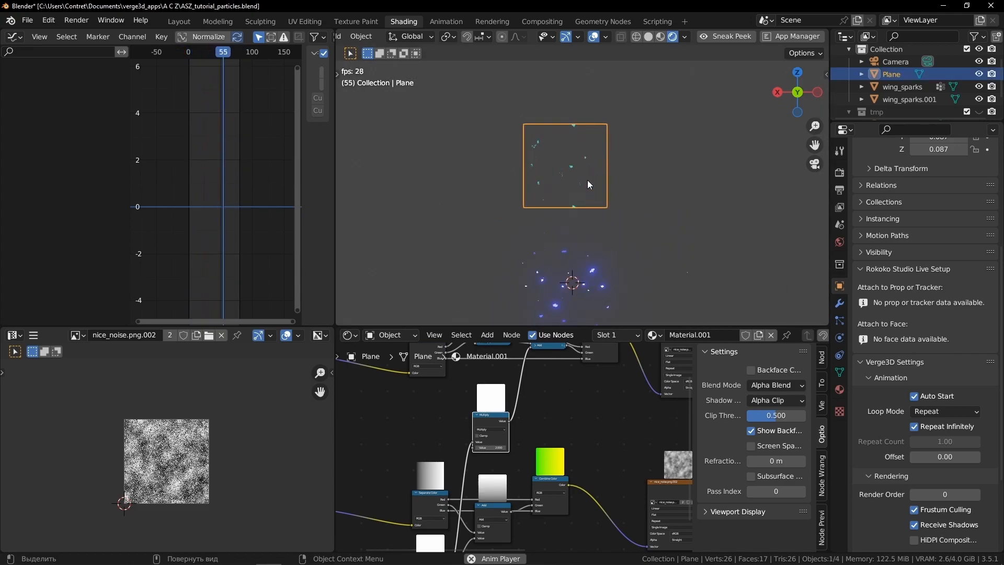
scroll(490, 405, "up", 8)
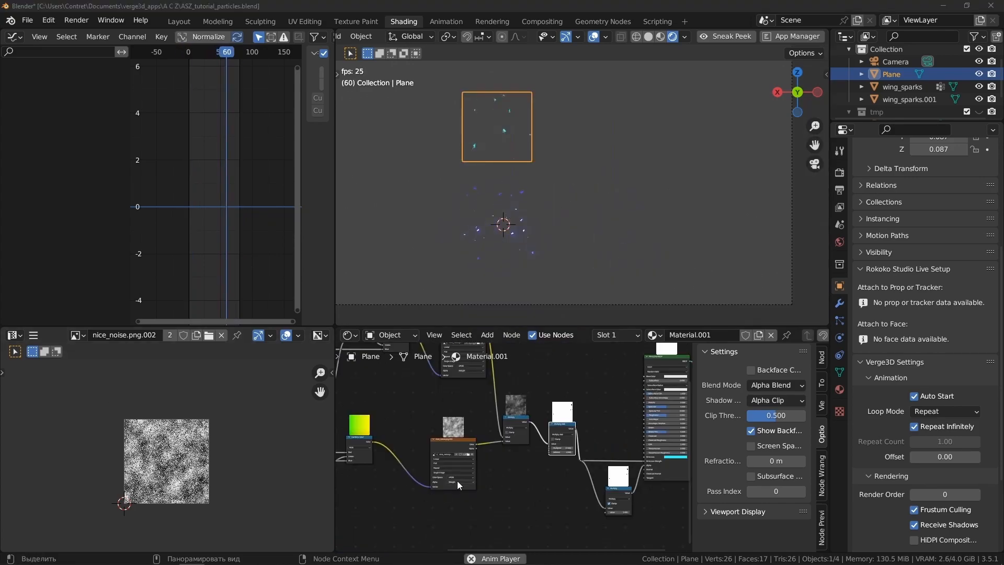
left_click(581, 237)
Duplicate a Multiply math node and insert the copy between the noise Multiply and the Multiply Add node
scroll(582, 416, "up", 3)
scroll(549, 423, "up", 3)
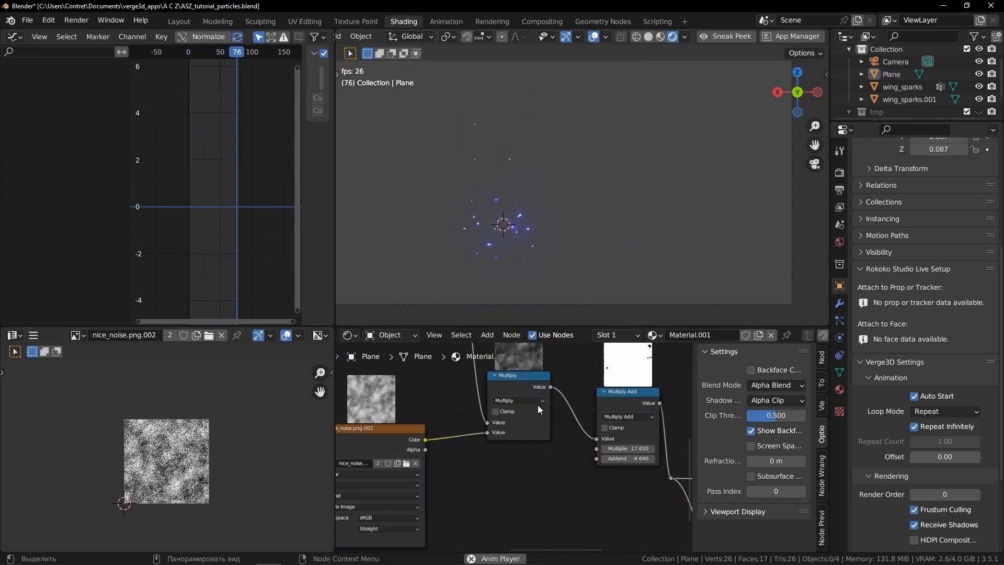
middle_click_drag(541, 380, 448, 426)
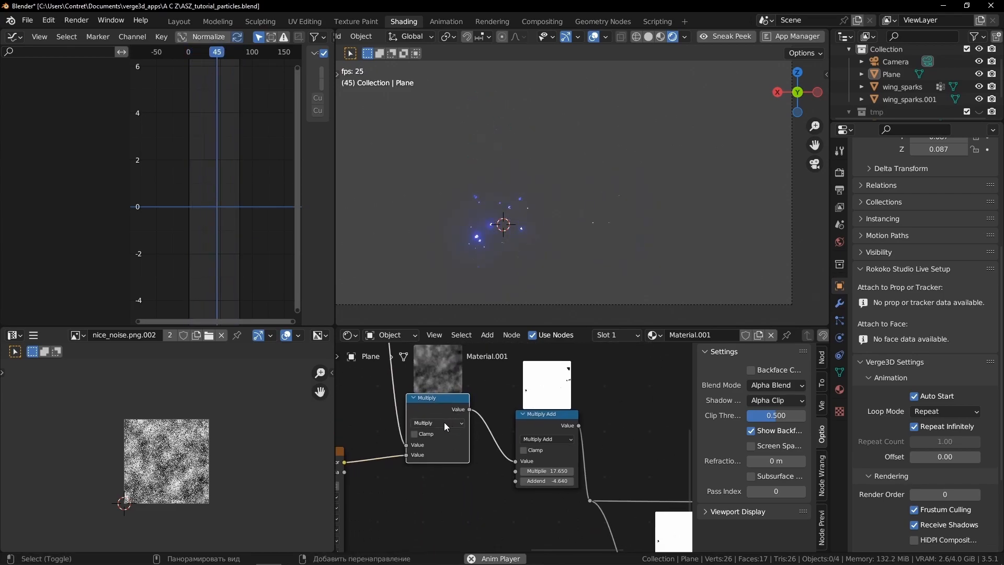
key("shift+d")
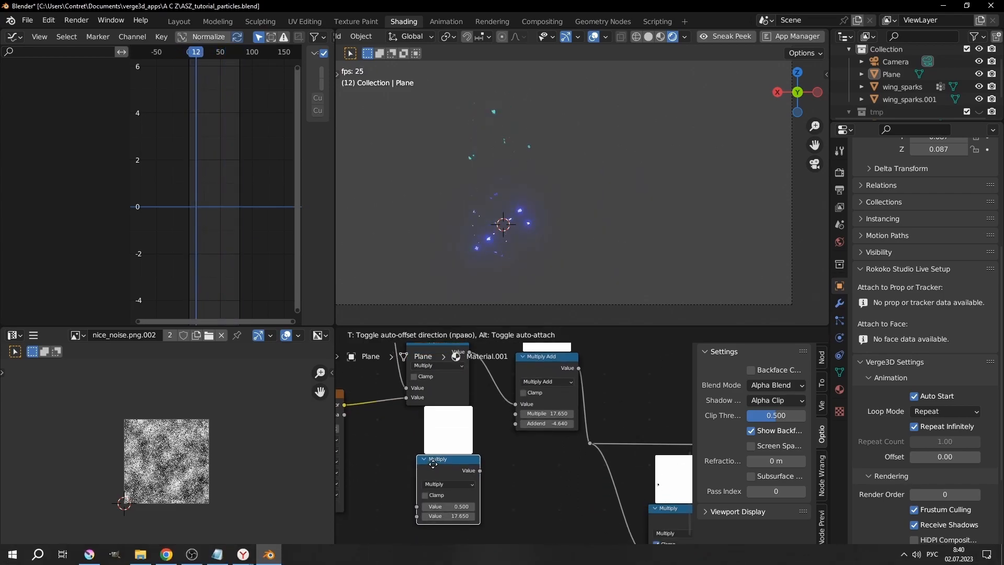
left_click(520, 398)
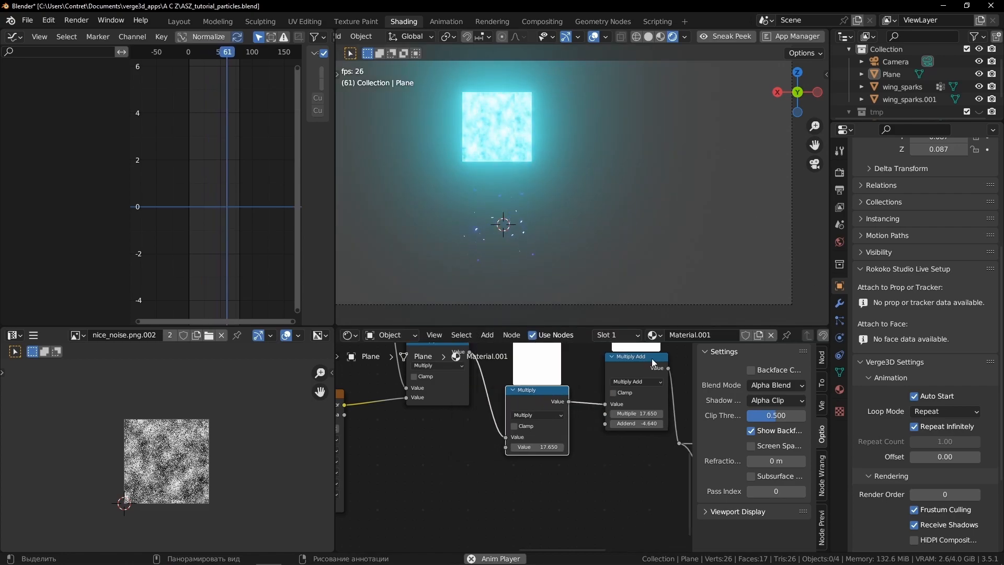
middle_click_drag(461, 492, 553, 420)
scroll(601, 468, "up", 1)
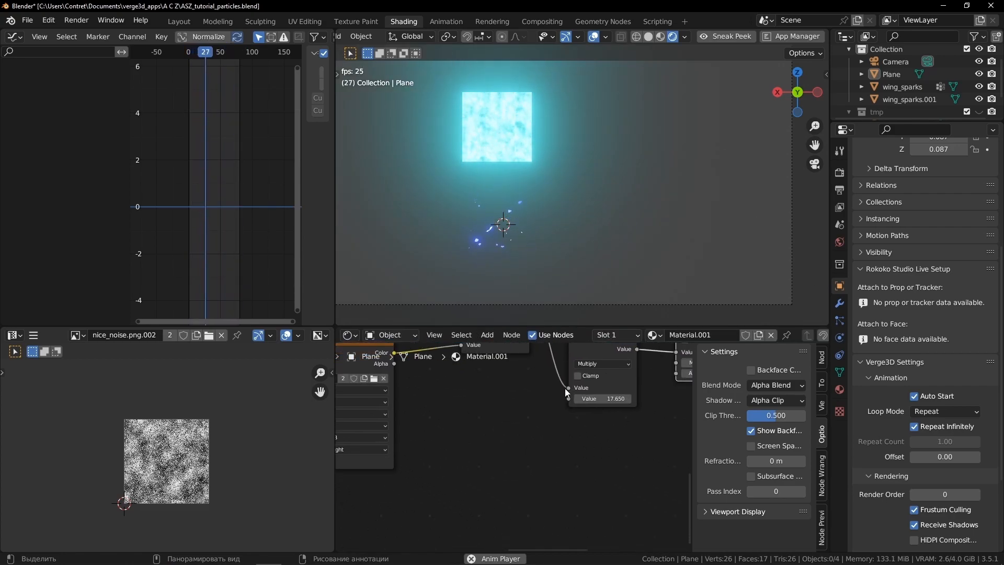
Add a Value node linked to the inserted Multiply node's second input, and stop the animation playback
left_click_drag(568, 399, 514, 470)
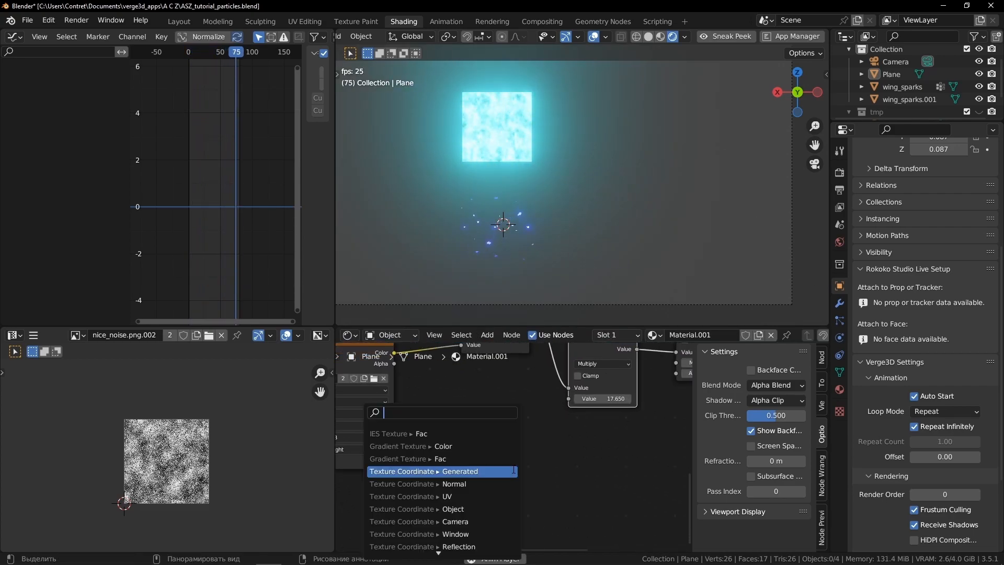
type("va")
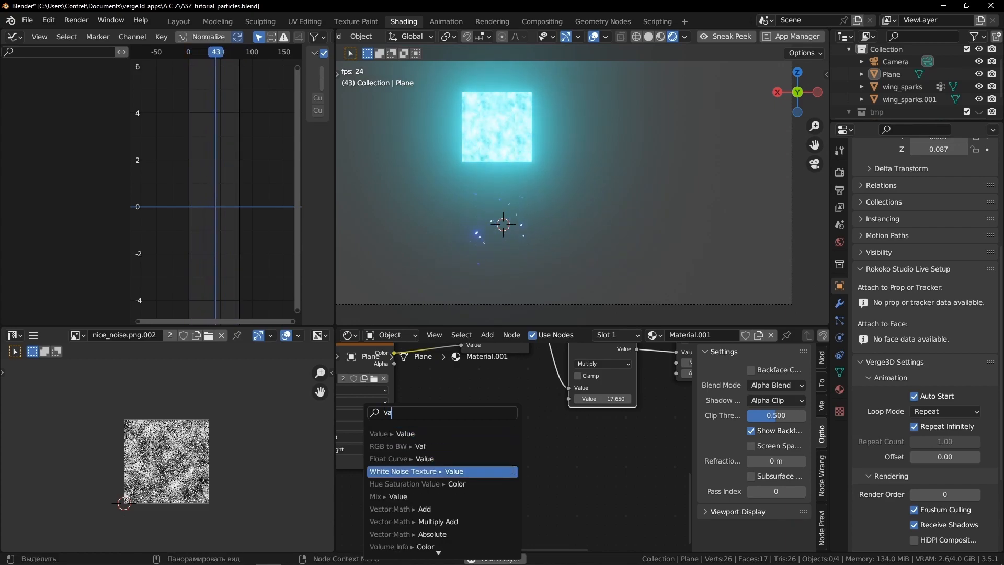
left_click(512, 434)
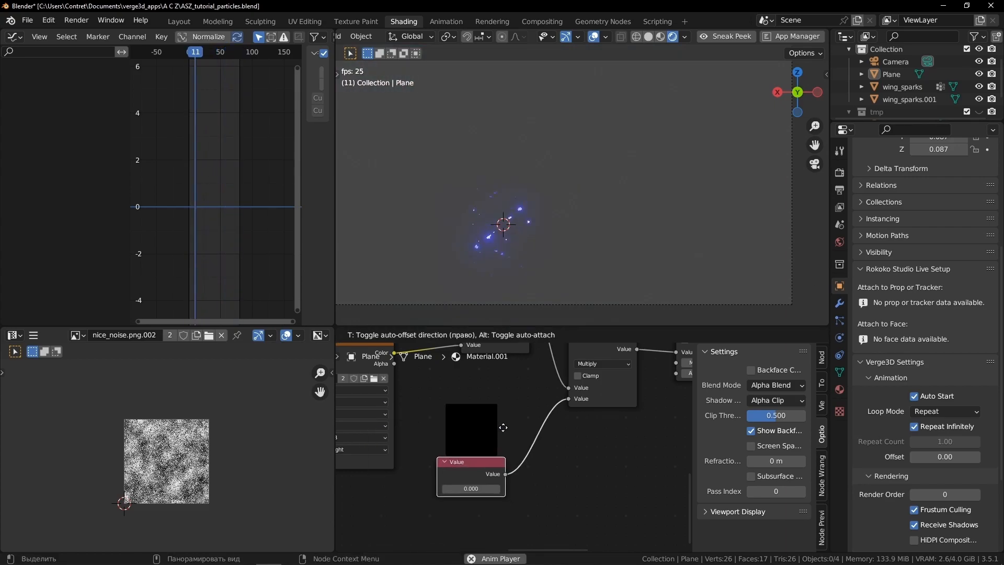
left_click(504, 426)
key("space")
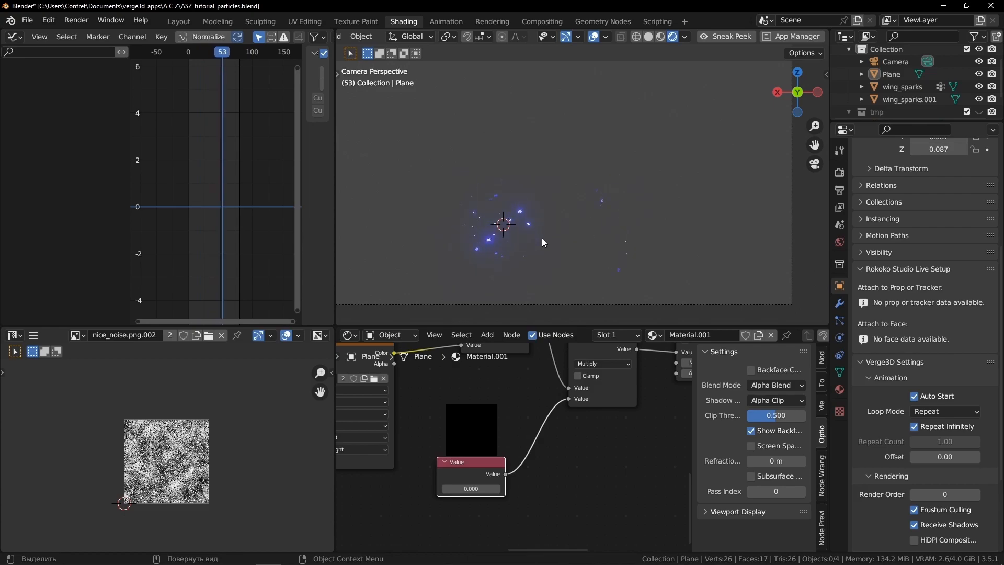
Examine the wing_sparks object's Value animation curve and scrub from frame 26 to 33 to watch its sparks
scroll(519, 442, "down", 1)
scroll(520, 439, "down", 1)
scroll(562, 407, "down", 2)
scroll(540, 426, "up", 4)
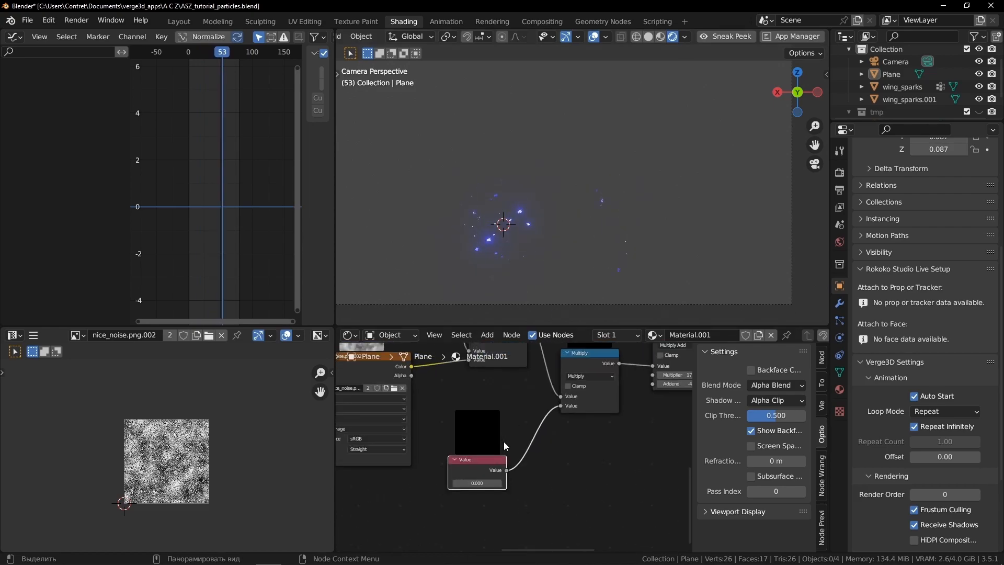
mouse_move(222, 53)
left_mouse_down()
mouse_move(193, 57)
mouse_move(209, 50)
left_mouse_up()
left_click(625, 213)
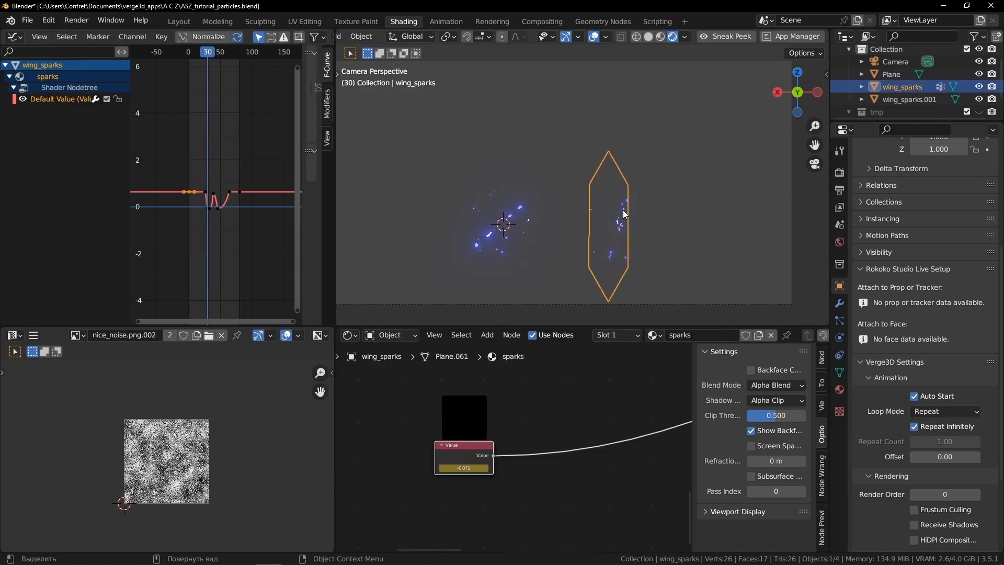
scroll(202, 190, "up", 4)
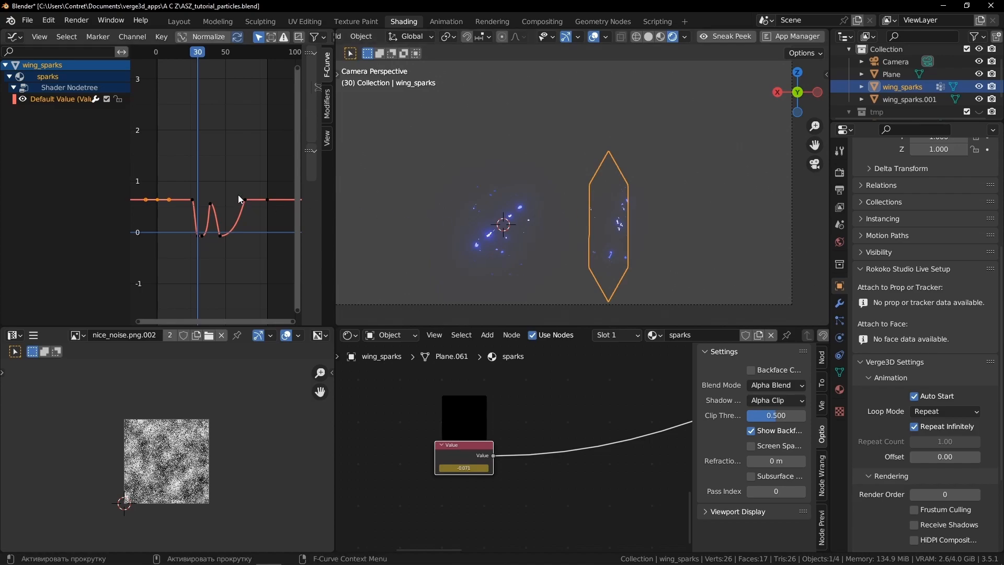
left_click_drag(196, 52, 192, 53)
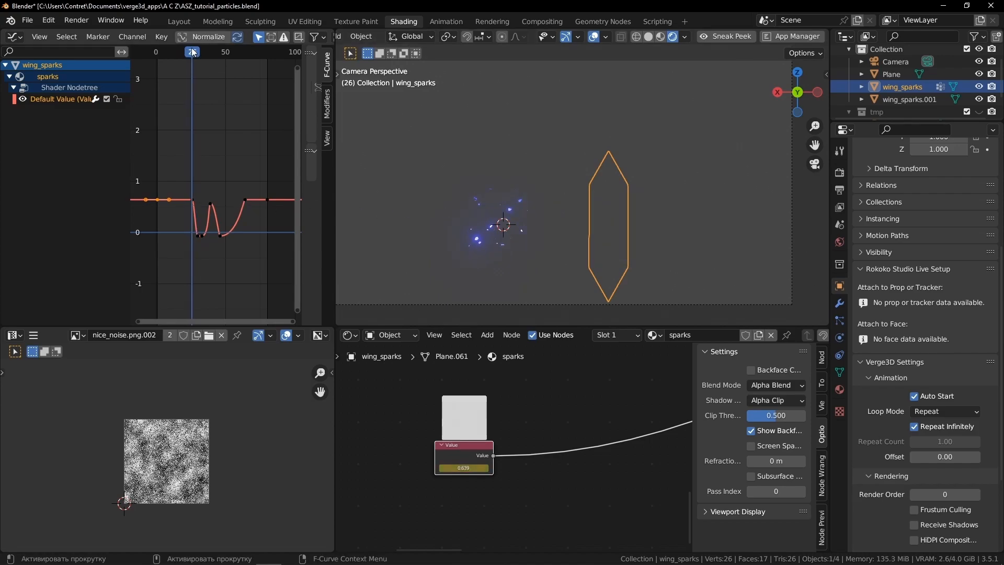
left_click(387, 140)
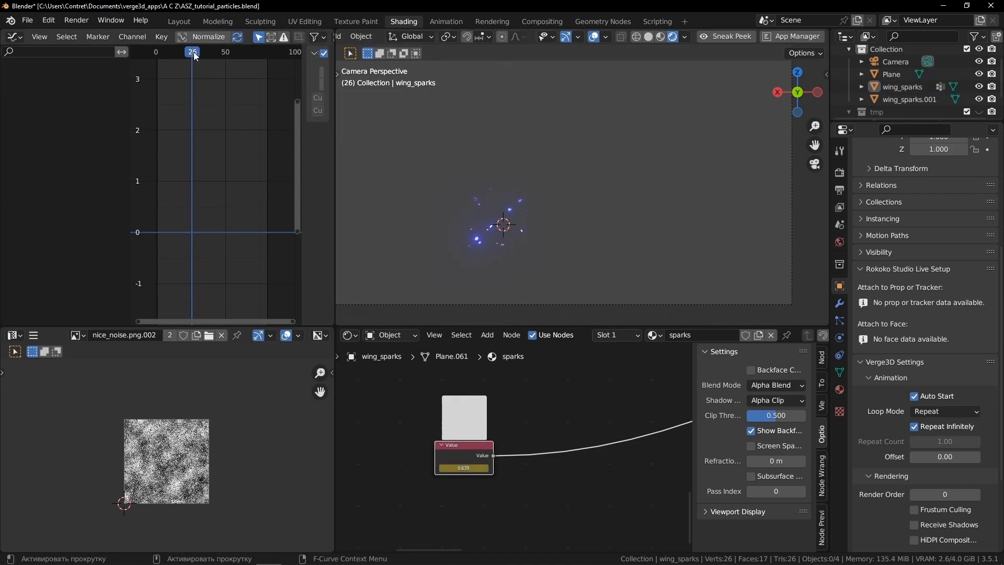
left_click(195, 54)
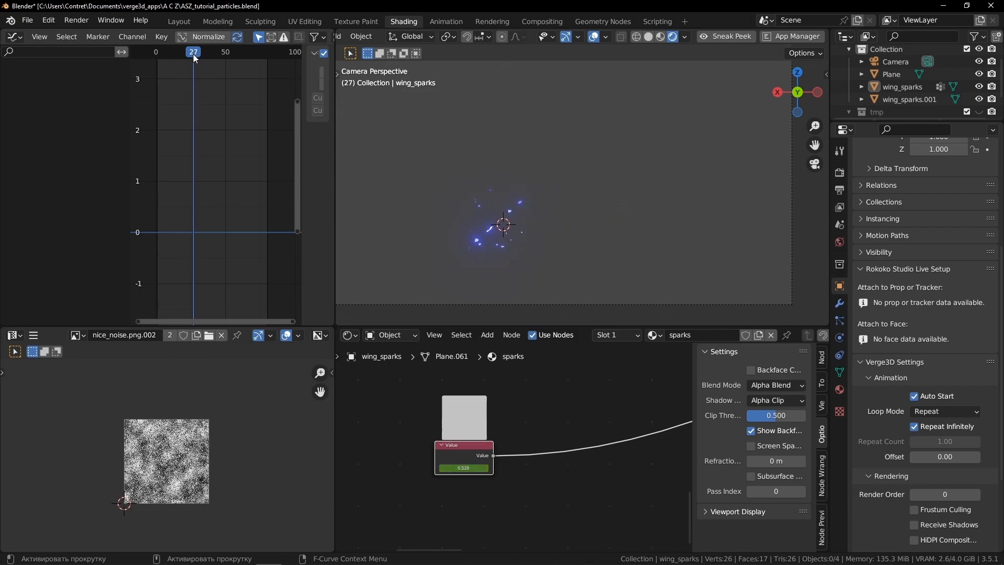
left_click_drag(194, 57, 201, 51)
Select the plane and keyframe its new Value node at 0 on frame 25
left_click(515, 112)
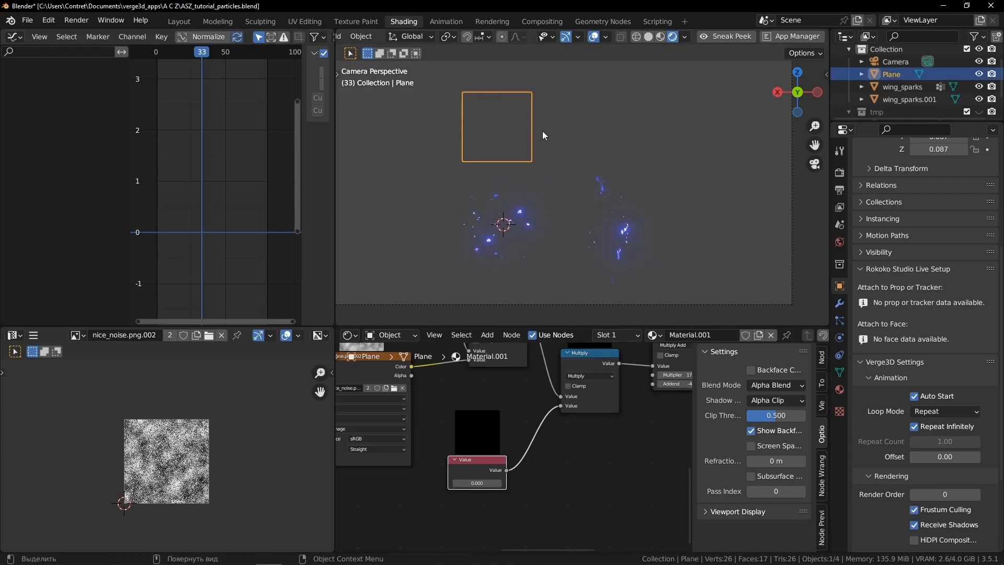
scroll(494, 504, "up", 1)
left_click_drag(197, 53, 192, 60)
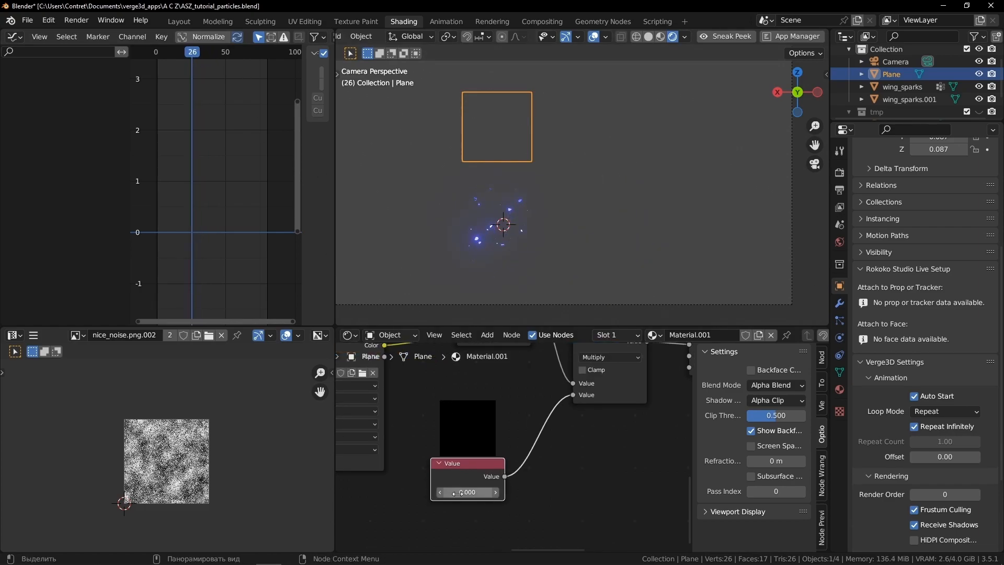
left_click_drag(191, 53, 192, 57)
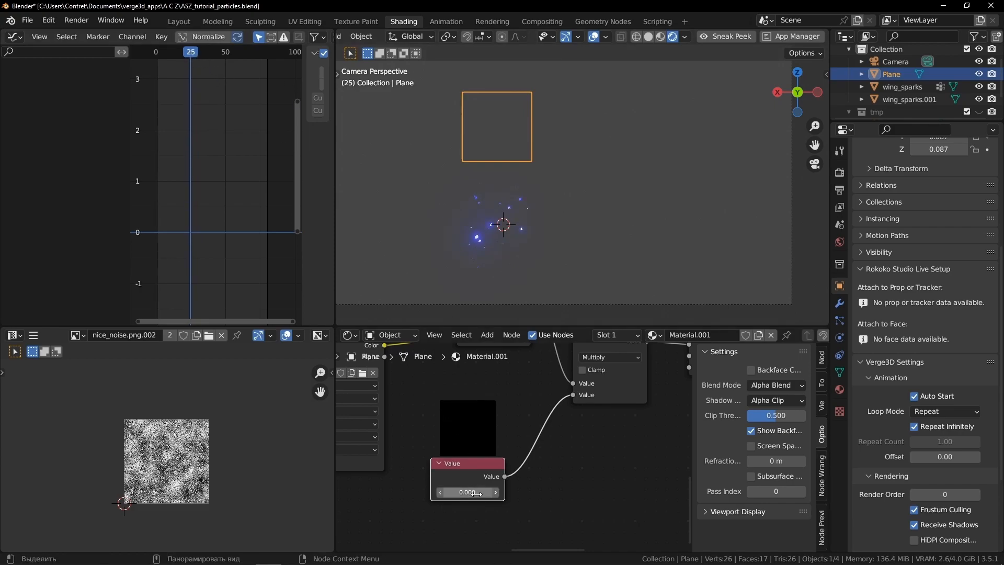
key("i")
key("Home")
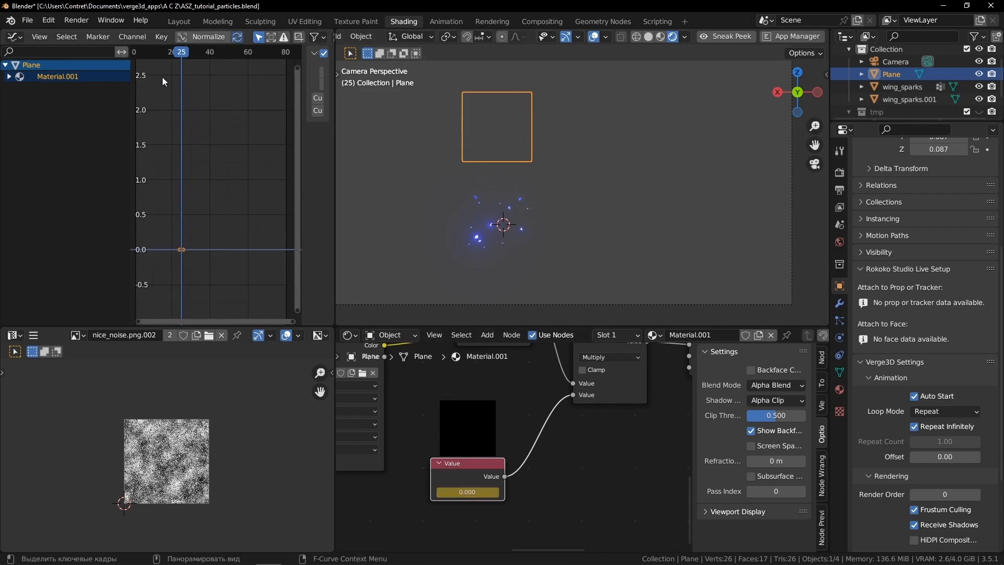
Set the plane's new Value node to 1 at frame 28 and keyframe it
left_click_drag(184, 56, 187, 54)
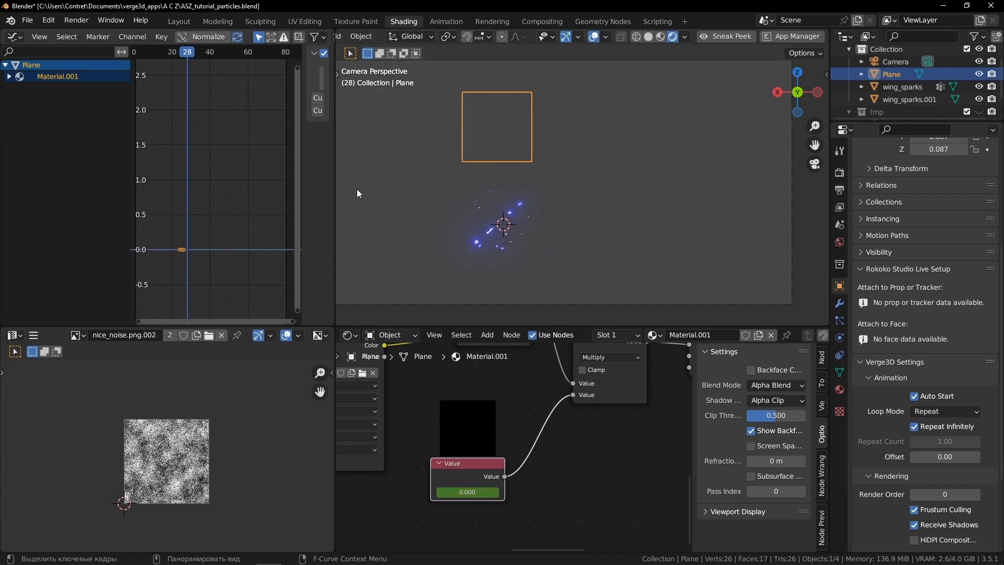
mouse_move(466, 492)
left_mouse_down()
mouse_move(475, 492)
mouse_move(458, 493)
left_mouse_up()
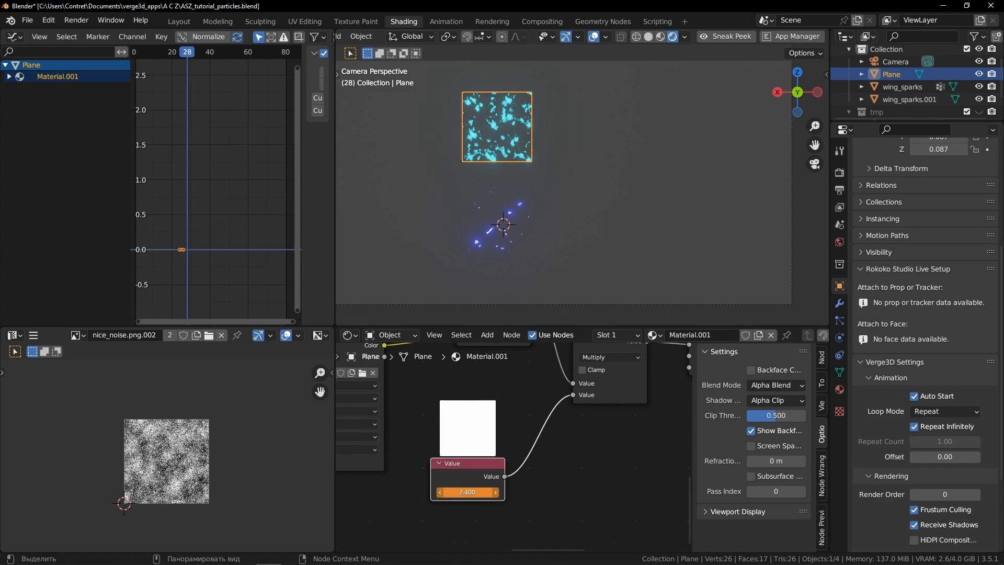
key("Return")
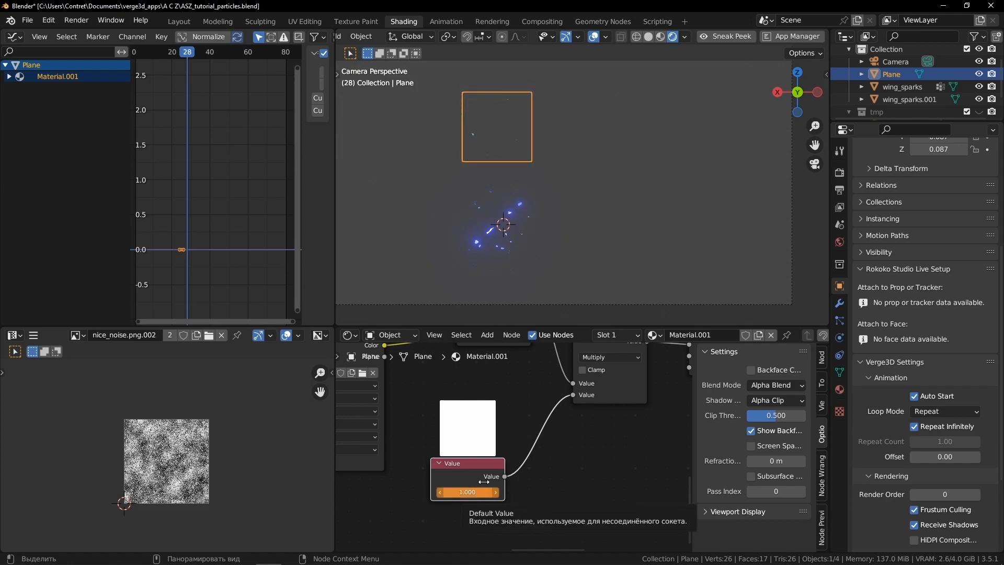
scroll(468, 127, "up", 4)
middle_click_drag(461, 119, 532, 232, "shift")
scroll(528, 232, "up", 3)
left_click_drag(466, 492, 469, 494)
key("i")
Set the plane's new Value node to 0 at frame 40 and keyframe it
scroll(515, 449, "down", 6)
middle_click_drag(608, 425, 669, 445)
left_click(514, 390)
scroll(582, 454, "up", 6)
middle_click_drag(533, 477, 472, 461)
left_click_drag(186, 54, 210, 55)
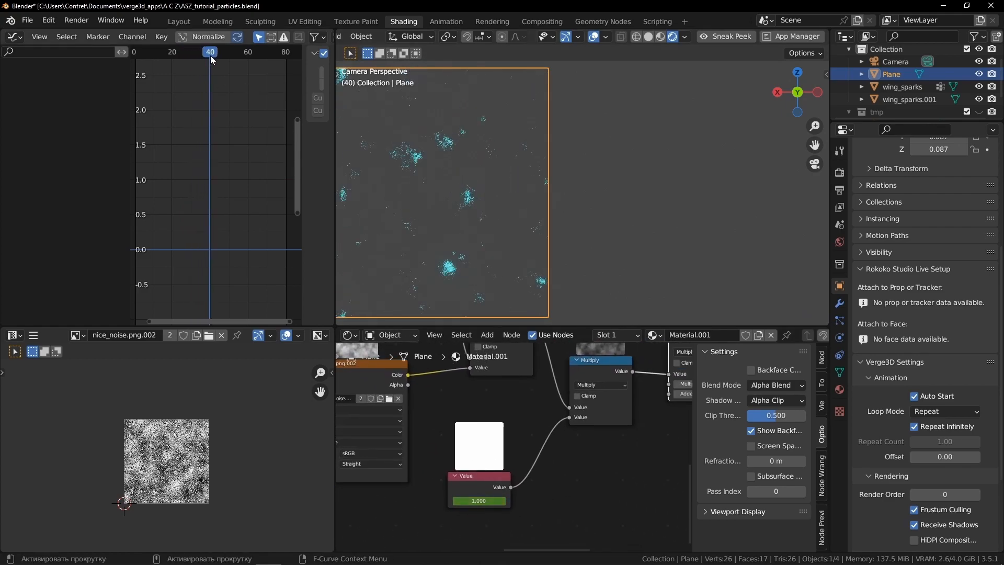
left_click(493, 501)
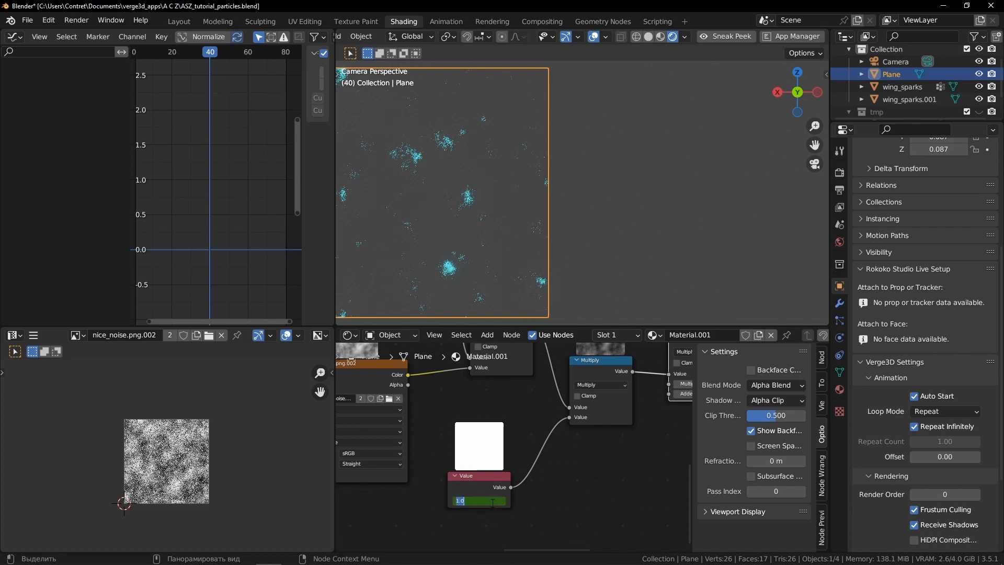
type("0")
key("Return")
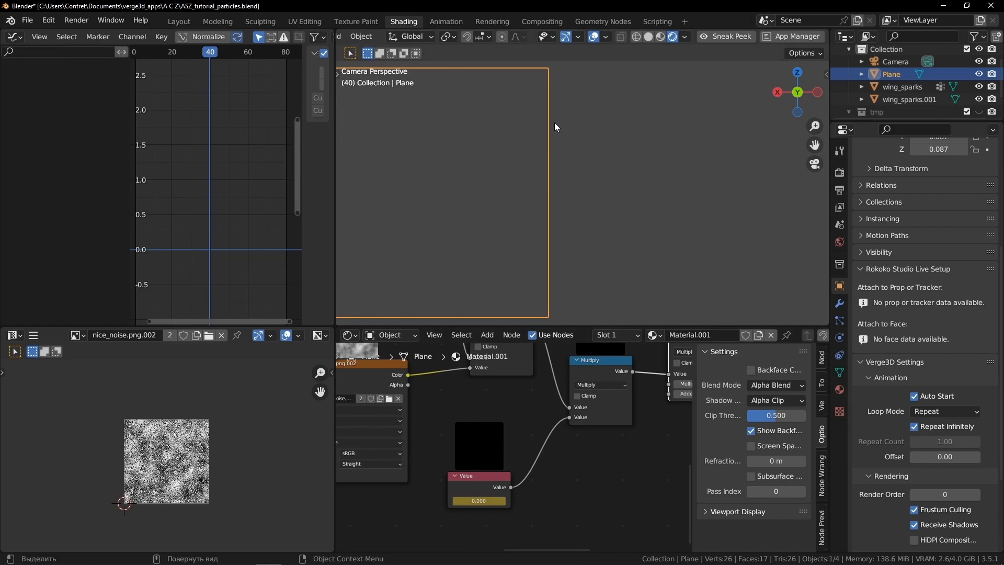
Duplicate the three keyframes of the plane's Value curve along the time axis, offset by about 36 frames, for a second flash
scroll(522, 230, "down", 2)
scroll(474, 172, "down", 3)
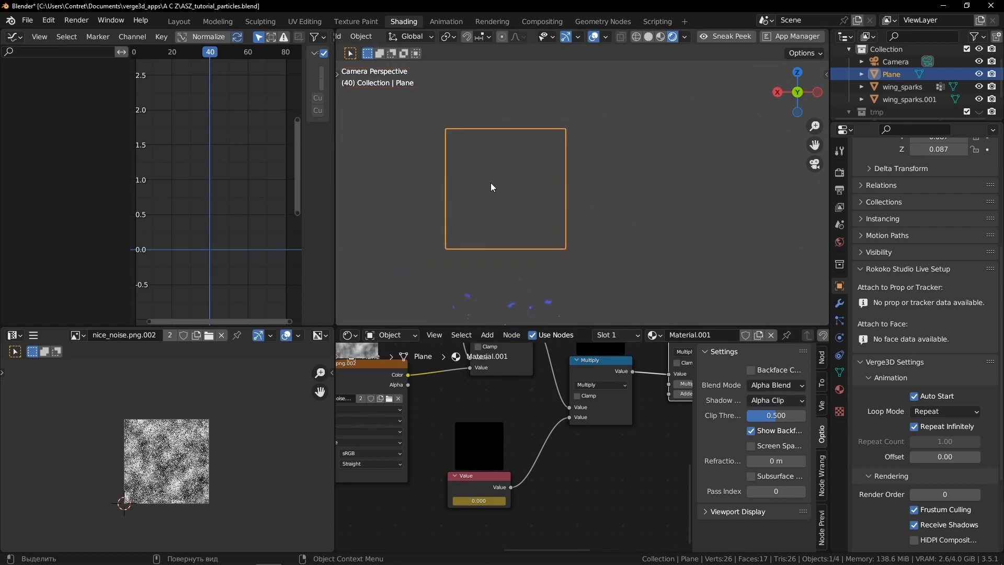
left_click(486, 479)
mouse_move(235, 188)
middle_mouse_down("ctrl")
mouse_move(247, 176)
mouse_move(249, 201)
middle_mouse_up("ctrl")
middle_click_drag(210, 152, 162, 157)
left_click_drag(157, 131, 241, 234)
middle_click_drag(224, 234, 177, 240)
key("shift+d")
key("x")
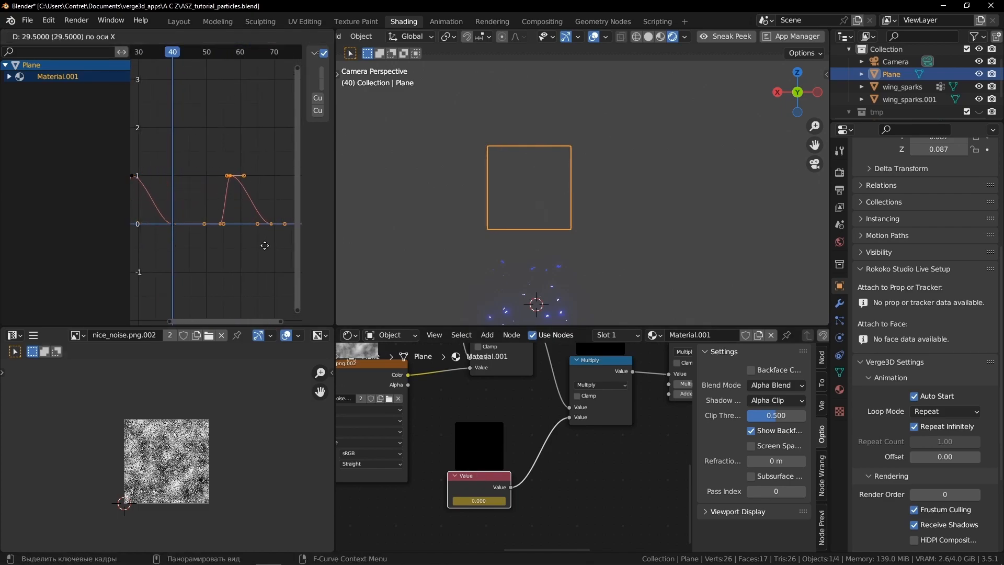
left_click(281, 245)
Play the animation and examine the plane's sparks during the second flash
scroll(225, 121, "down", 1)
scroll(575, 181, "down", 2)
middle_click_drag(586, 223, 573, 154, "shift")
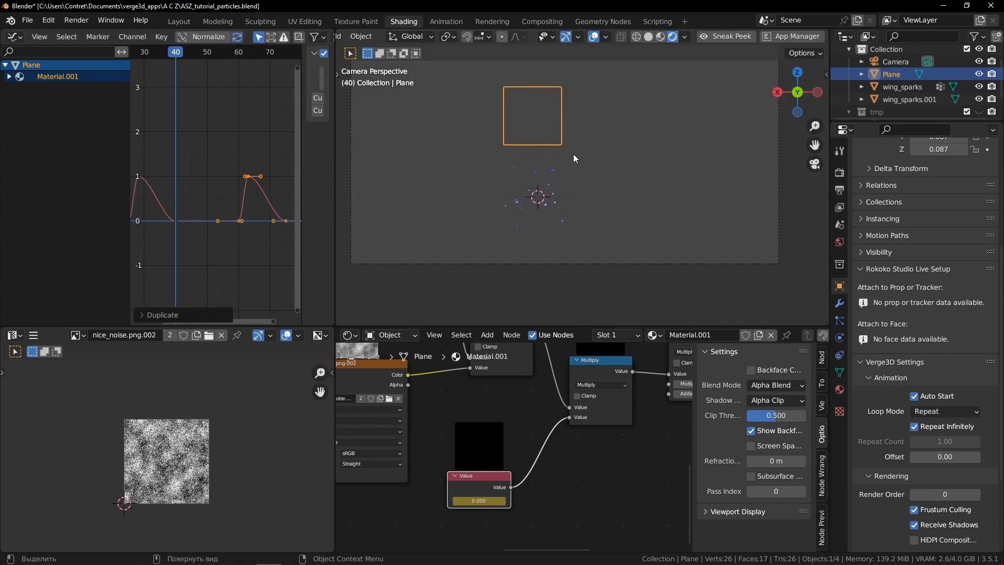
key("space")
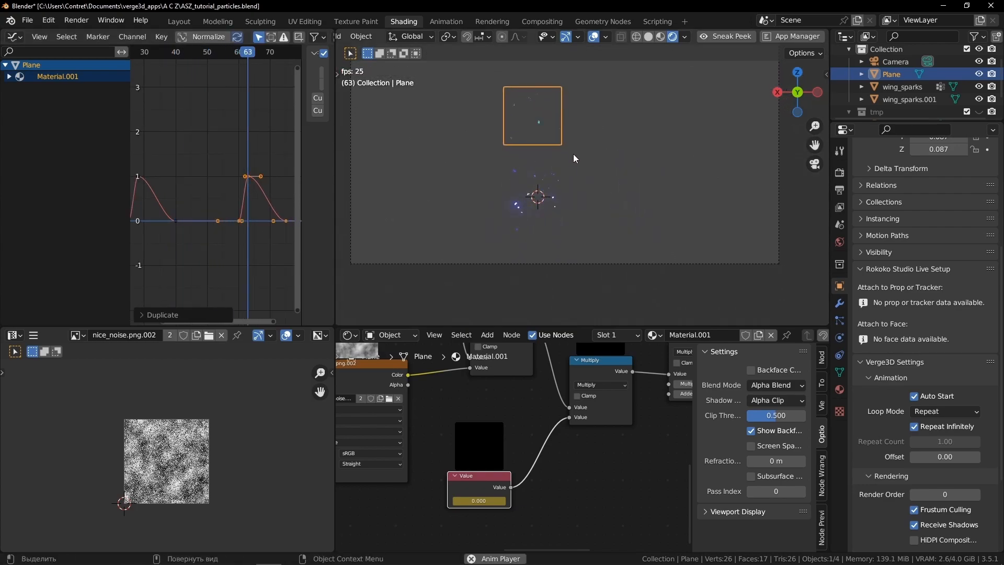
scroll(522, 115, "up", 4)
middle_click_drag(522, 115, 547, 220, "shift")
key("space")
Go to frame 30 and set the Addend of the plane's Multiply Add node to -3.440
mouse_move(142, 54)
left_mouse_down()
mouse_move(133, 58)
mouse_move(144, 58)
left_mouse_up()
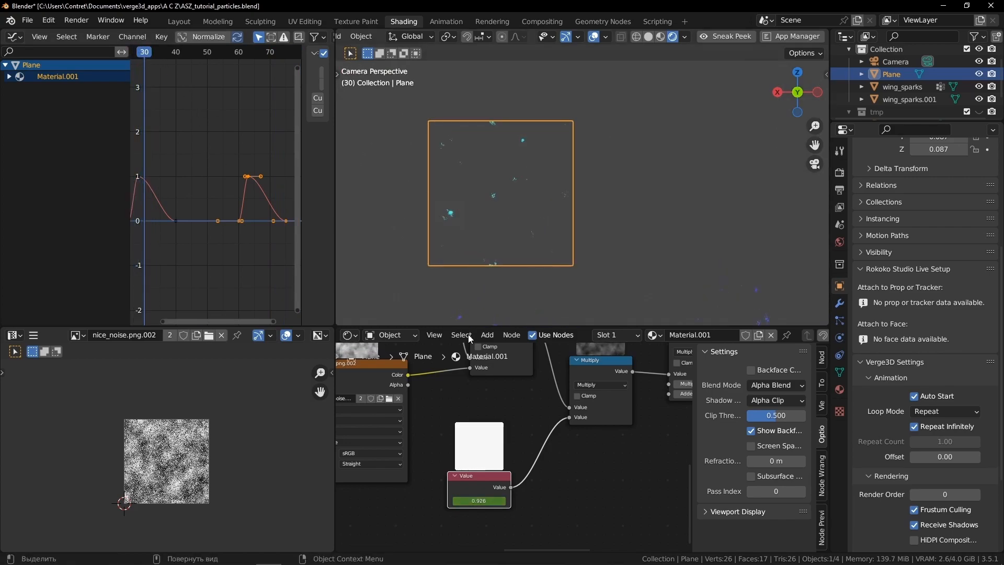
scroll(494, 428, "up", 5)
scroll(513, 445, "up", 1)
double_click(542, 441)
double_click(541, 441)
triple_click(541, 442)
mouse_move(541, 441)
left_mouse_down()
mouse_move(609, 441)
mouse_move(555, 441)
left_mouse_up()
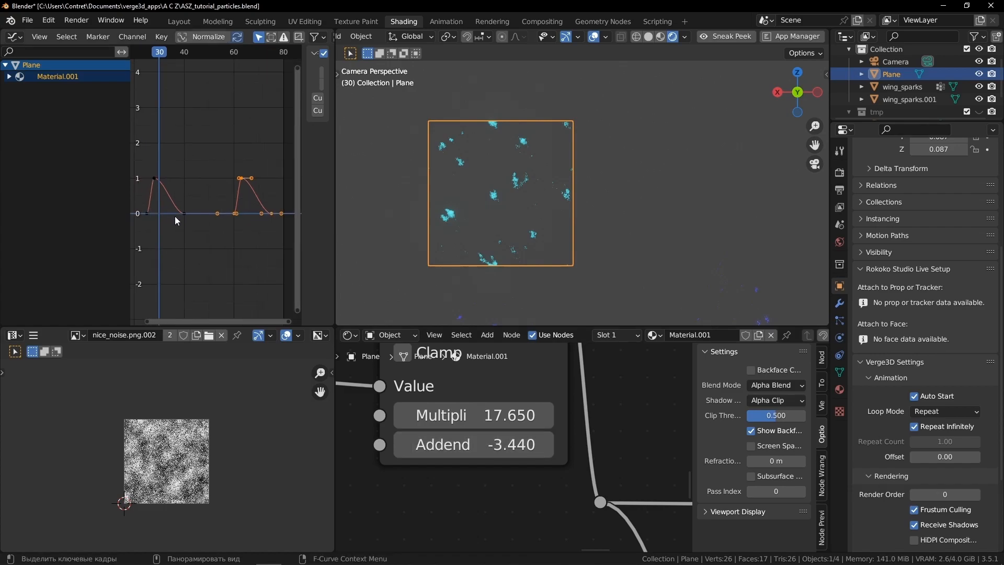
Review the flash timing in playback and move the duplicated keyframes back so the second flash starts at about frame 45
key("space")
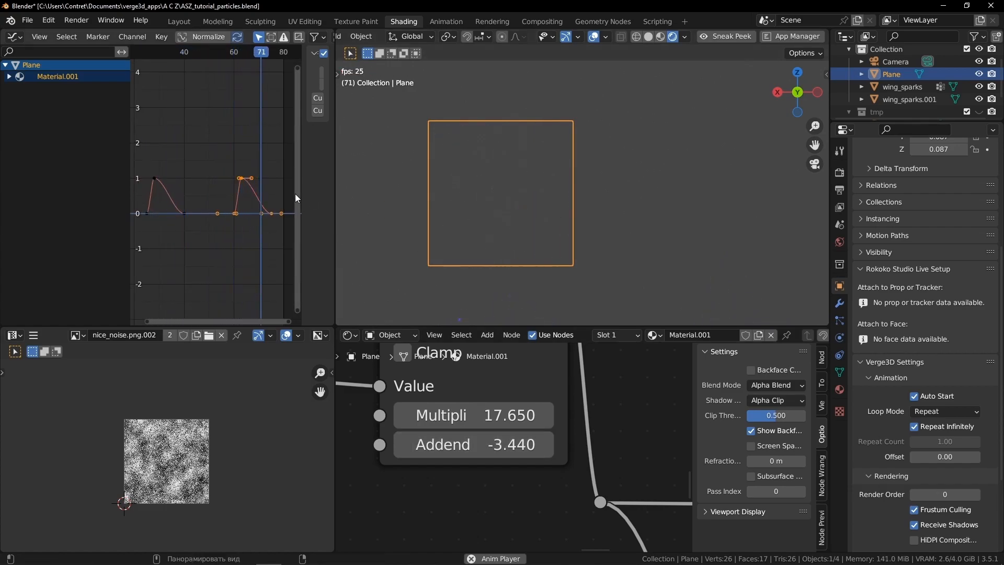
scroll(544, 231, "down", 5)
middle_click_drag(605, 259, 592, 227, "shift")
key("space")
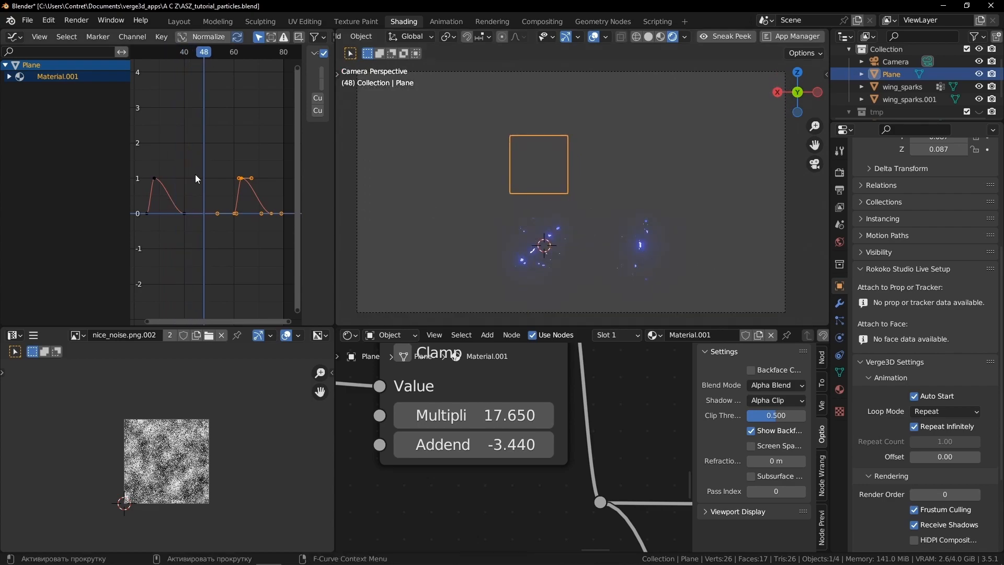
key("g")
key("x")
left_click(231, 204)
Play the animation with the 3D viewport maximized and watch the plane's sparks
key("space")
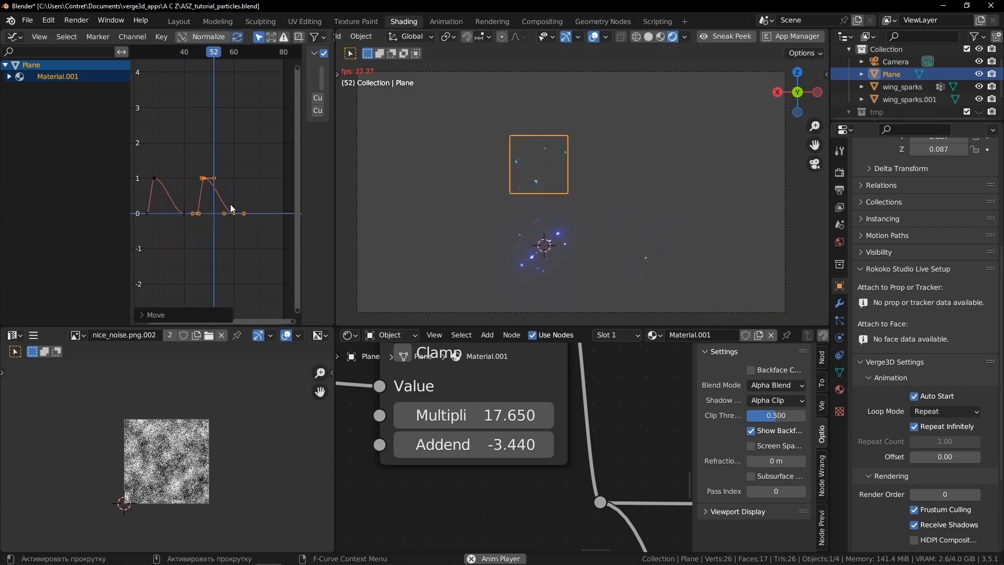
key("ctrl+space")
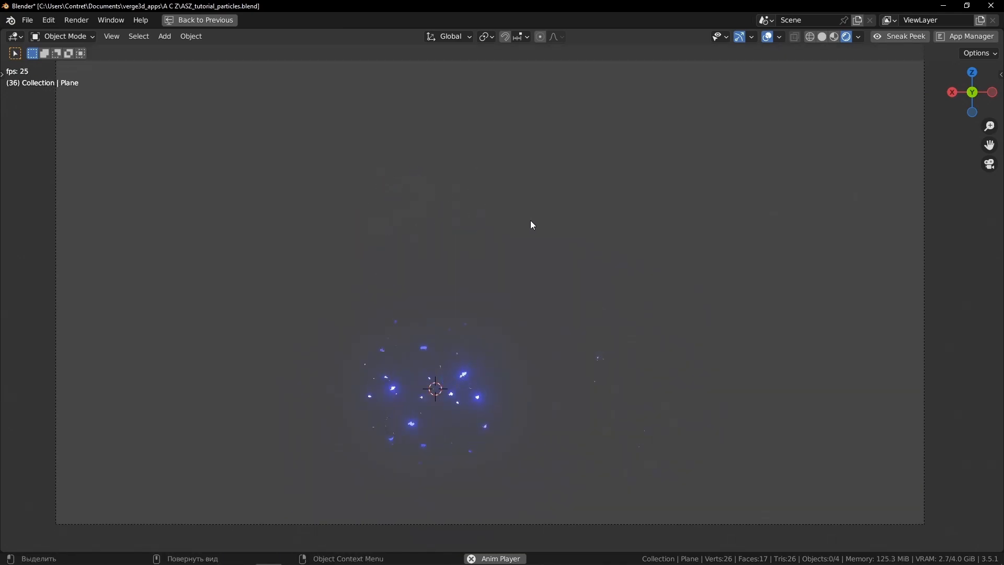
scroll(530, 221, "down", 2)
left_click(446, 233)
scroll(582, 224, "up", 3)
Try to scale the plane along the X axis, then undo the change
key("s")
key("x")
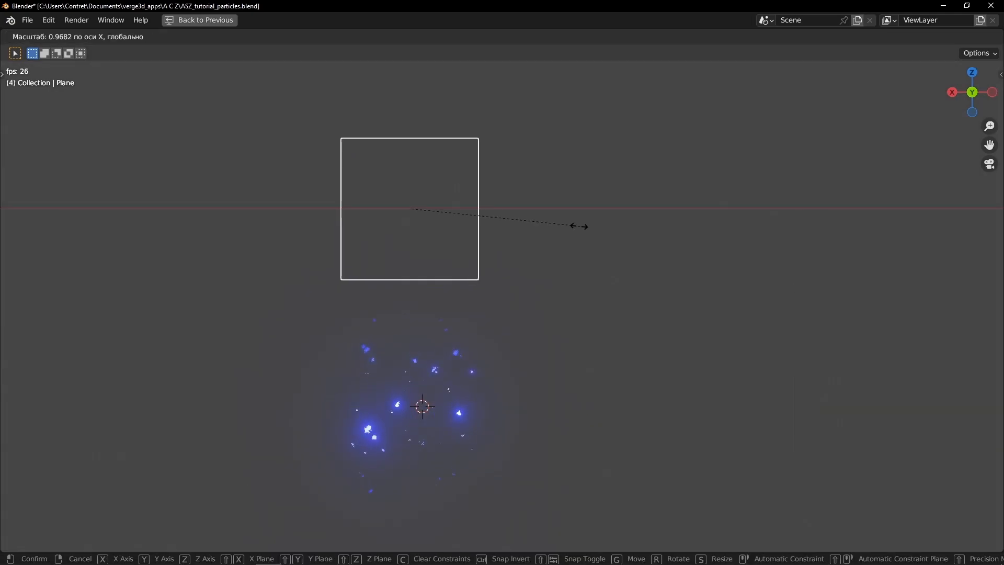
left_click(523, 227)
left_click(523, 227)
left_click(435, 228)
key("ctrl+z")
key("ctrl+z")
key("ctrl+z")
left_click(505, 227)
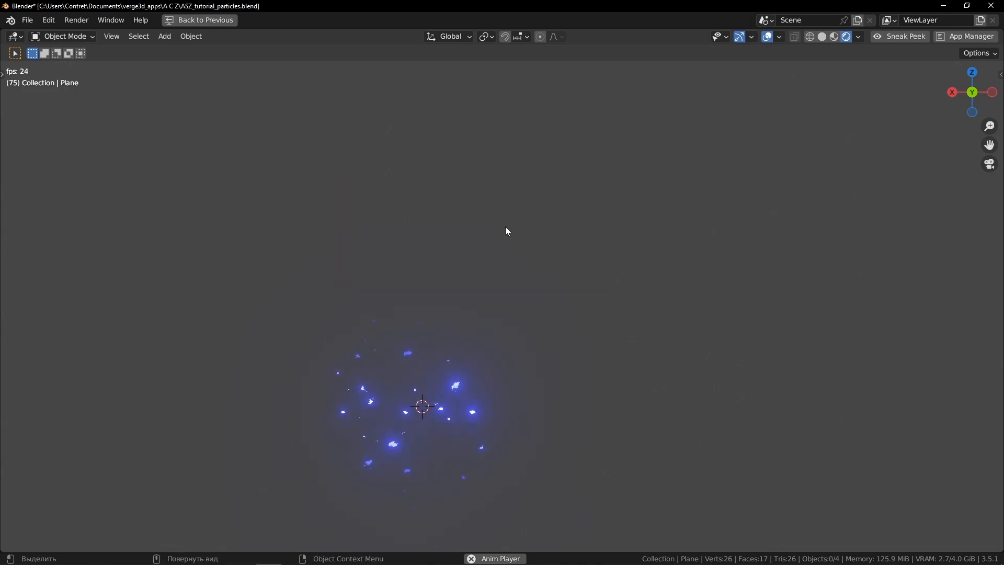
Examine the plane's sparks up close during playback, then stop the animation
scroll(505, 226, "down", 2)
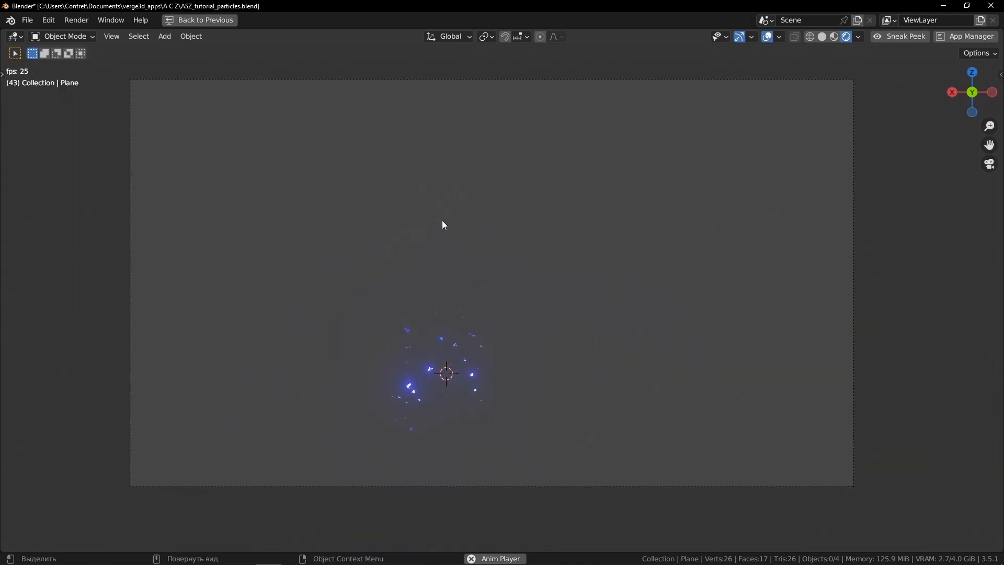
left_click(443, 223)
scroll(472, 228, "up", 2)
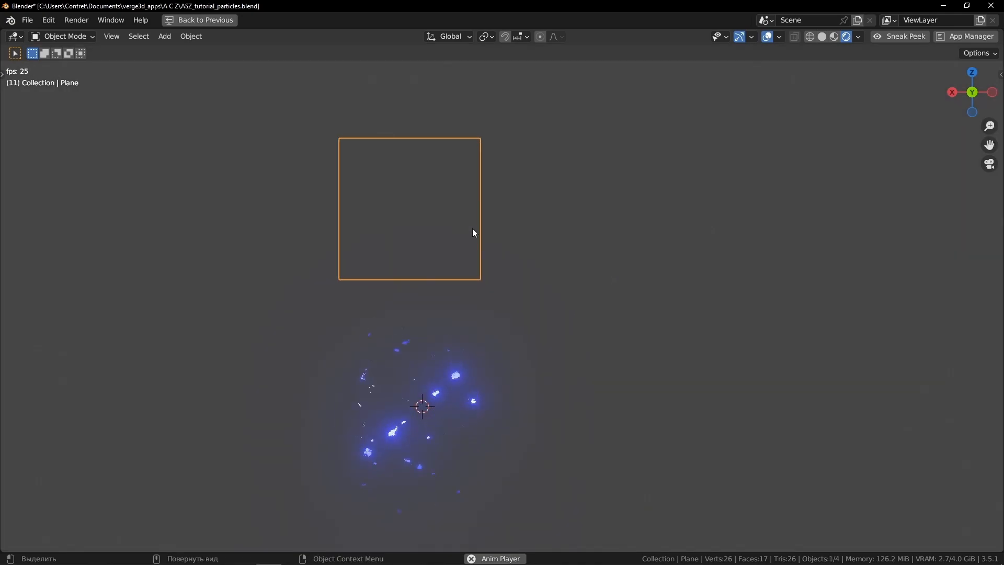
scroll(472, 229, "up", 1)
middle_click_drag(452, 220, 526, 242, "shift")
key("space")
left_click(461, 203)
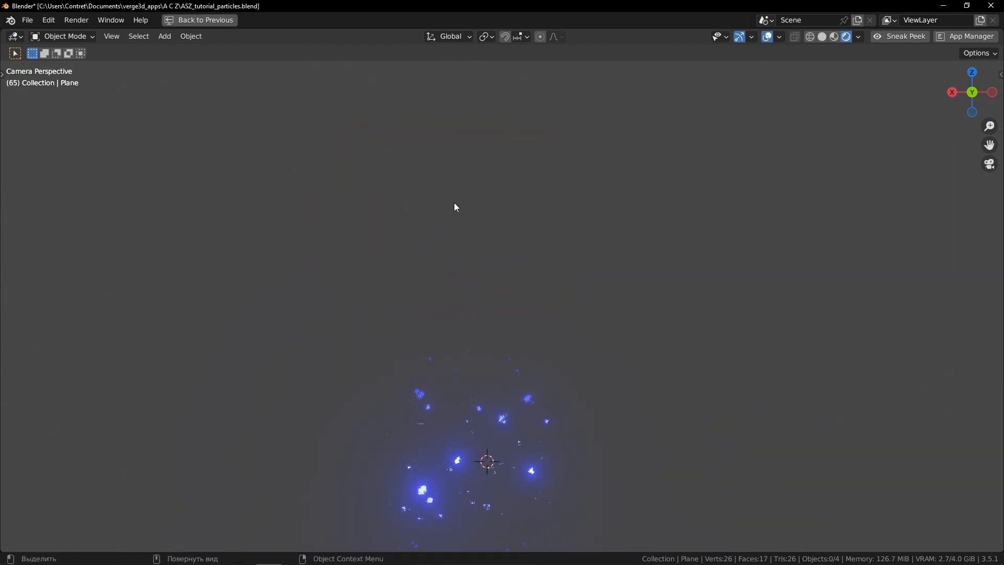
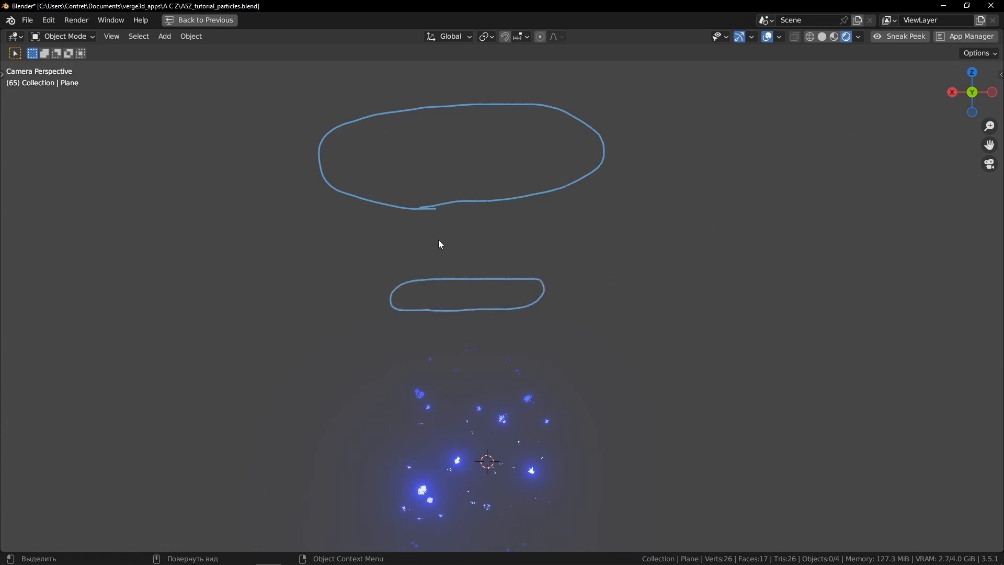
Restore the multi-editor layout and switch the plane to Vertex Paint mode with solid viewport shading
left_click(507, 202)
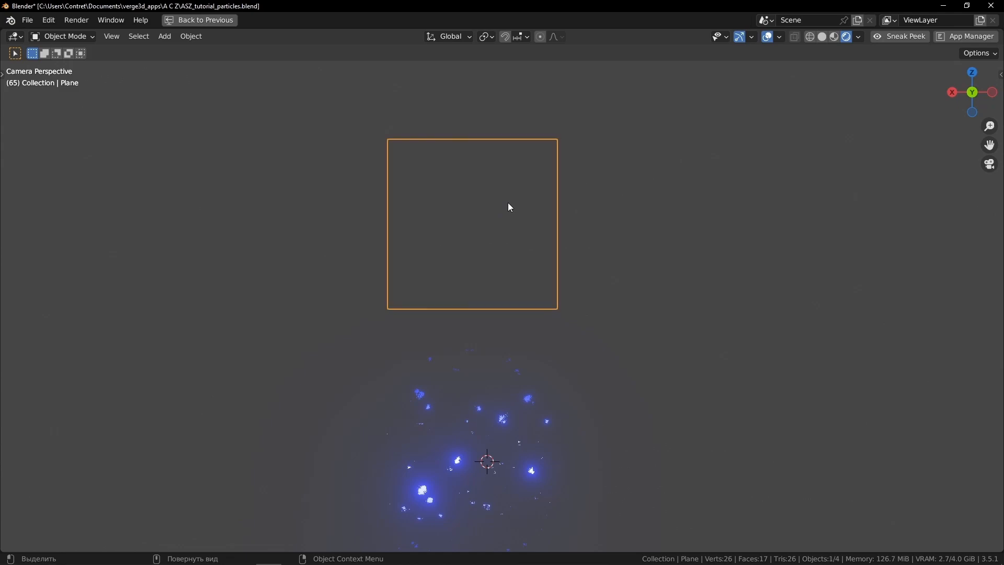
scroll(508, 202, "down", 2)
key("ctrl+space")
scroll(549, 446, "down", 3)
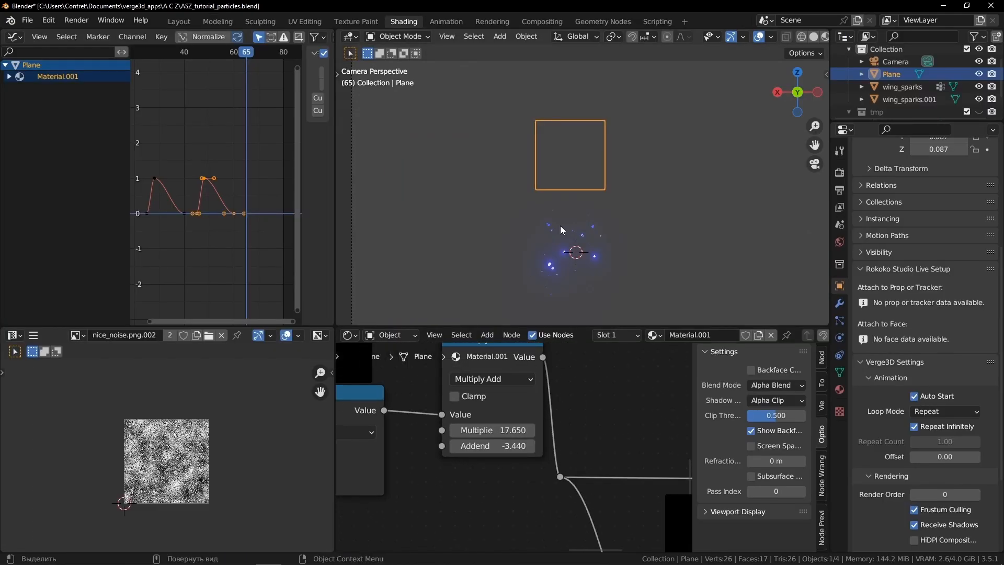
scroll(573, 186, "up", 1)
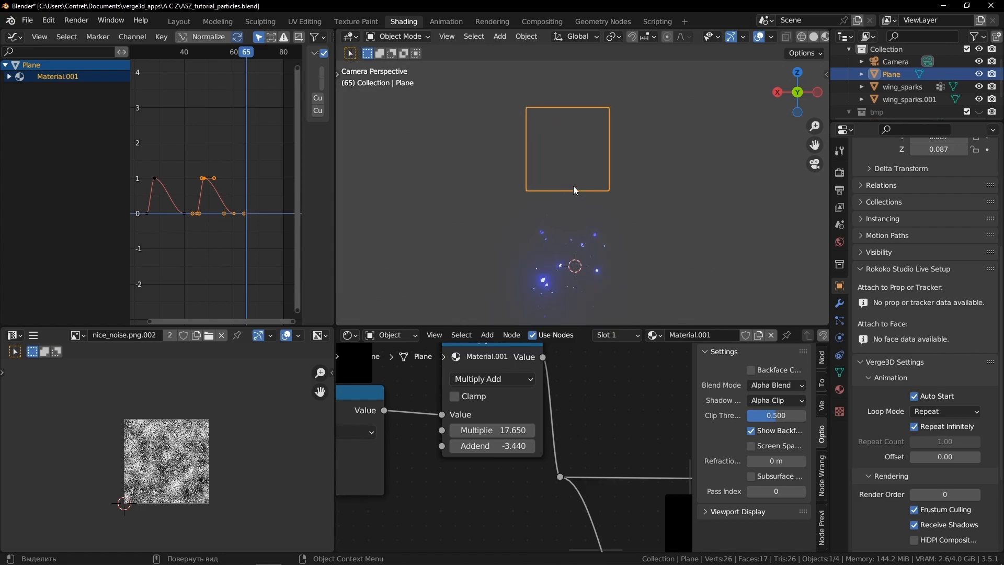
scroll(569, 157, "up", 3)
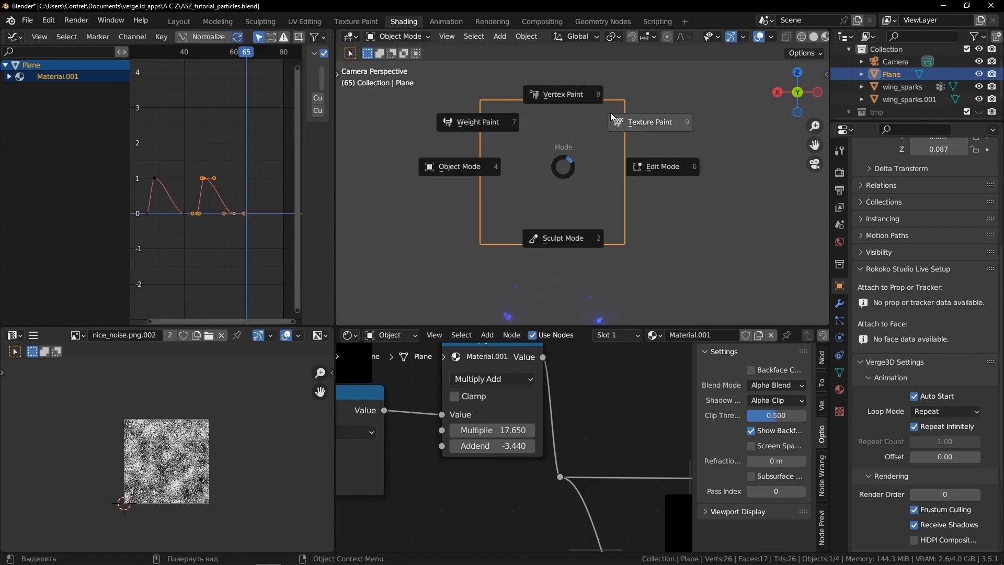
left_click(547, 101)
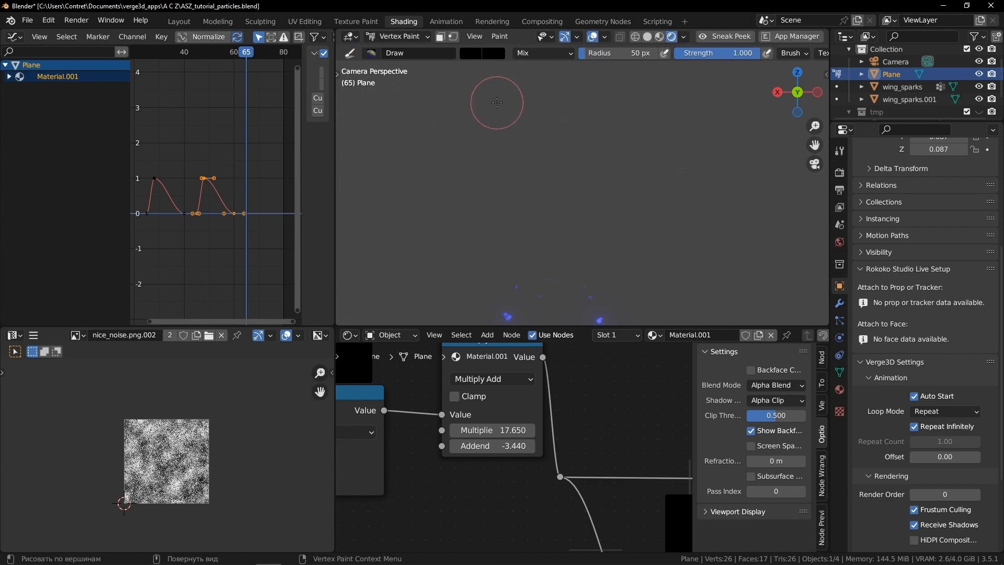
key("z")
left_click(645, 163)
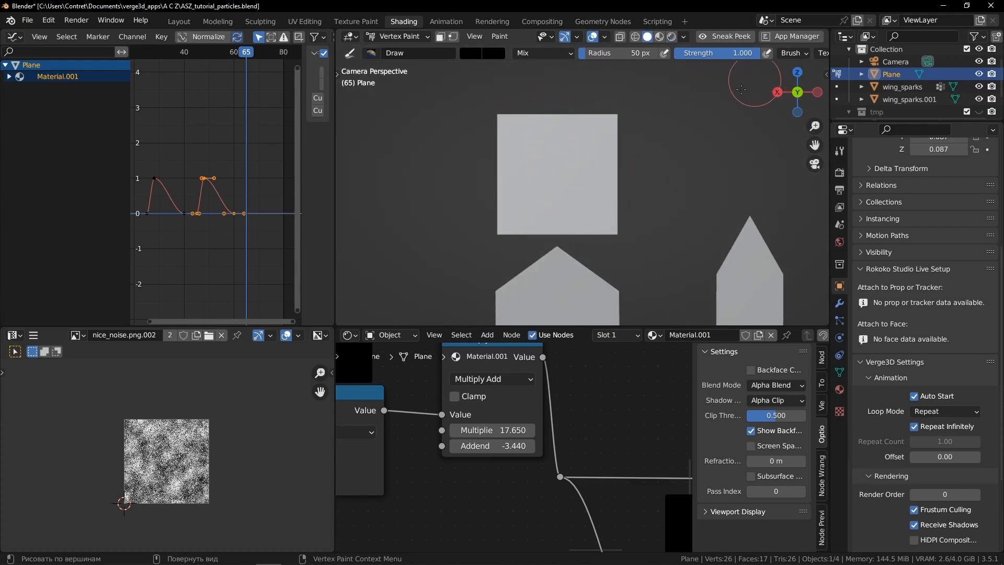
Paint the plane's lower edge black to form a vertical gradient and set the brush radius to 96 px
scroll(519, 226, "up", 2)
mouse_move(486, 246)
left_mouse_down()
mouse_move(455, 252)
mouse_move(681, 232)
mouse_move(654, 250)
left_mouse_up()
key("f")
left_click(666, 241)
scroll(438, 264, "down", 1)
left_click(473, 53)
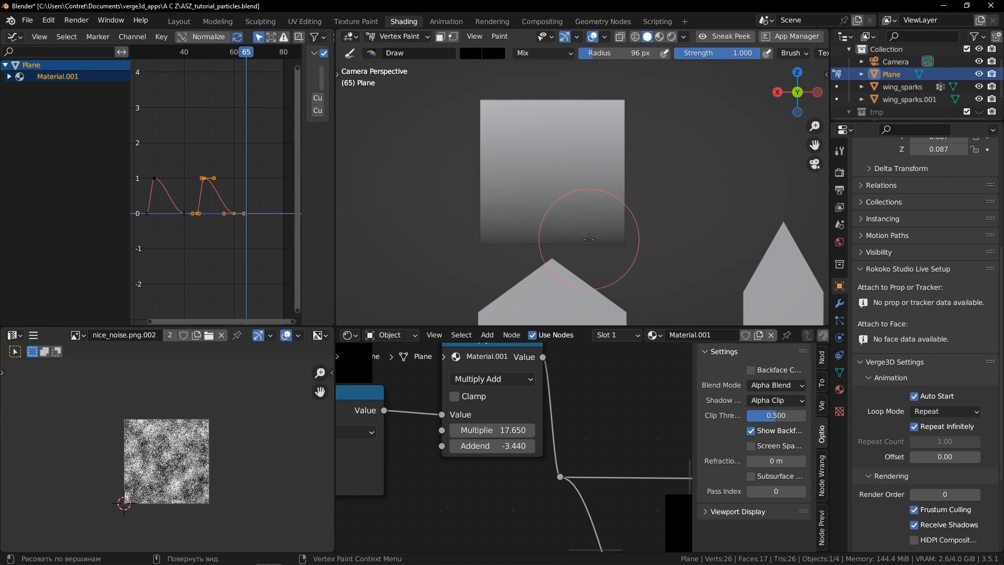
Inspect the painted gradient from the side and return the plane to Object Mode
middle_click_drag(426, 258, 637, 237)
scroll(638, 162, "up", 5)
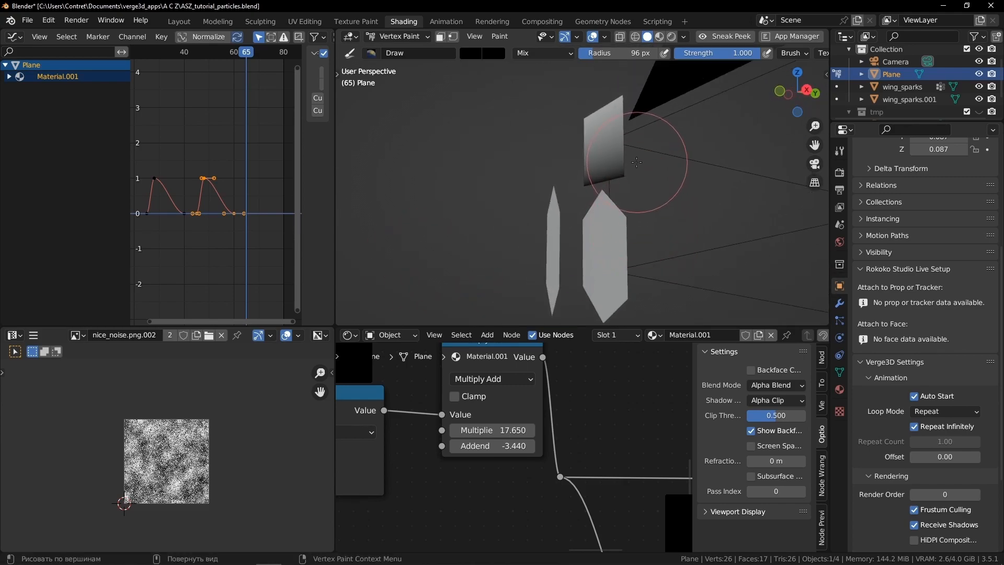
middle_click_drag(627, 185, 564, 182)
scroll(551, 179, "up", 2)
key("ctrl+Tab")
left_click(505, 177)
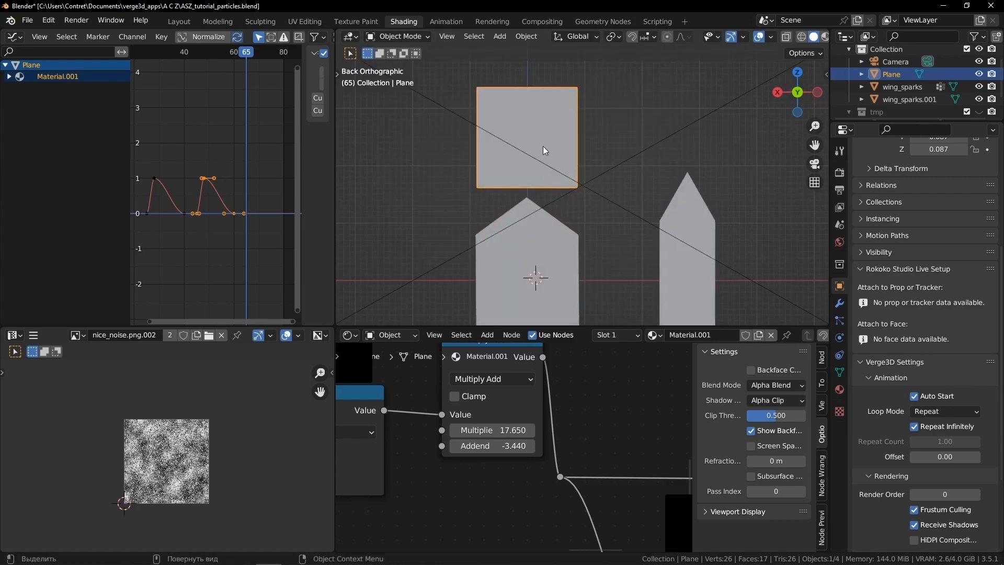
Switch the viewport to rendered shading and play the animation with the plane in close view
scroll(591, 188, "down", 3)
scroll(575, 460, "down", 8)
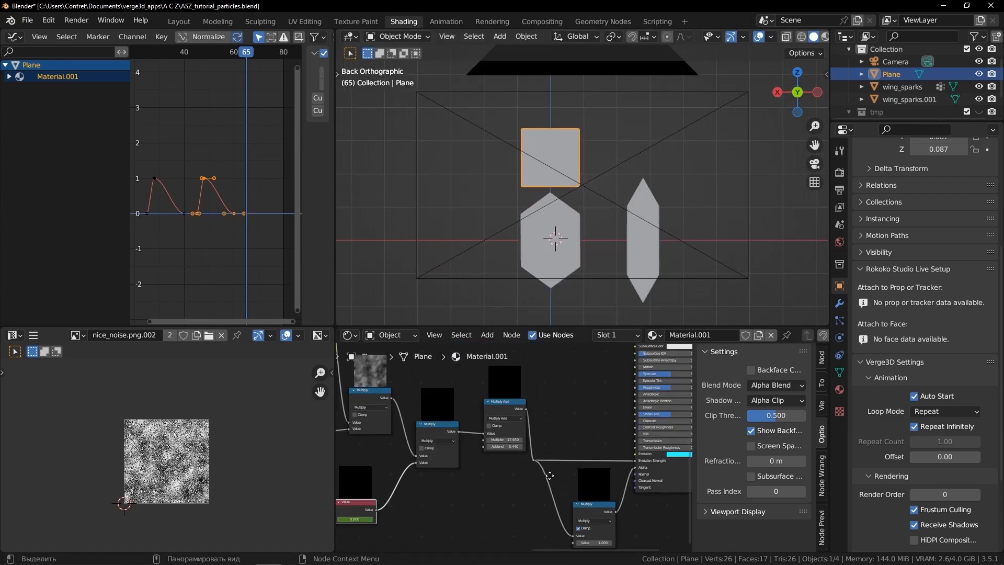
scroll(504, 388, "up", 1)
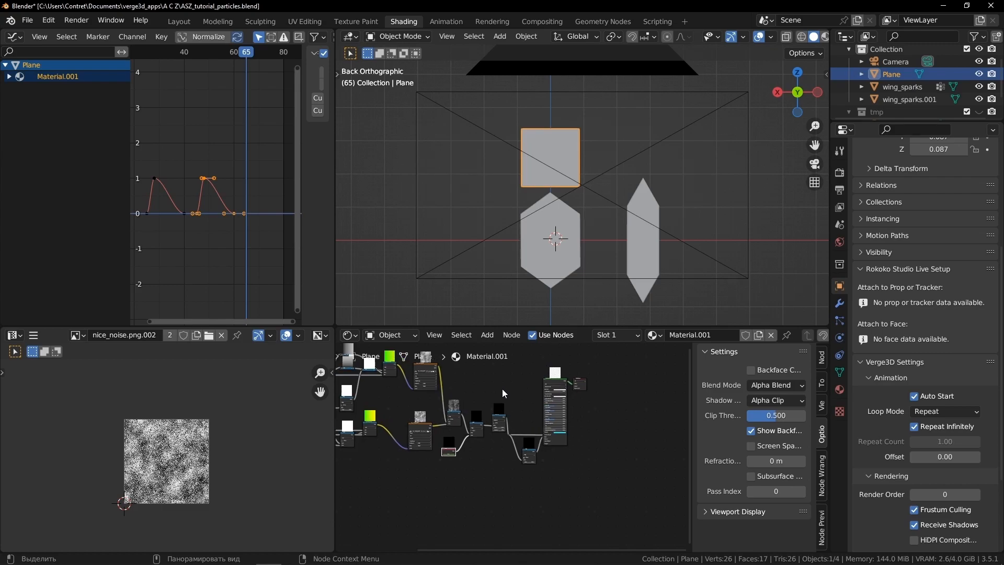
key("z")
left_click(550, 92)
scroll(551, 118, "up", 3)
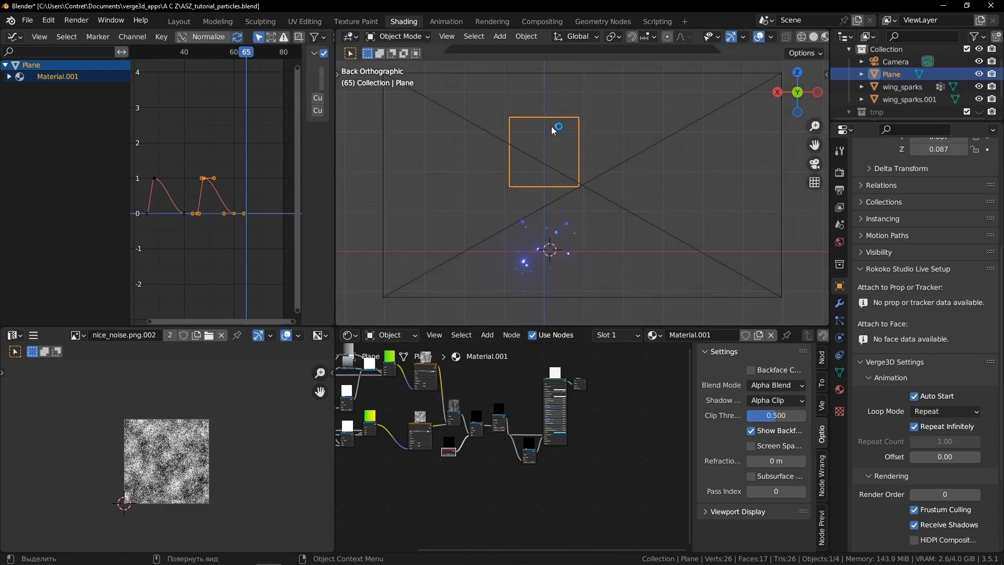
middle_click_drag(547, 136, 591, 182, "shift")
scroll(422, 426, "up", 4)
key("space")
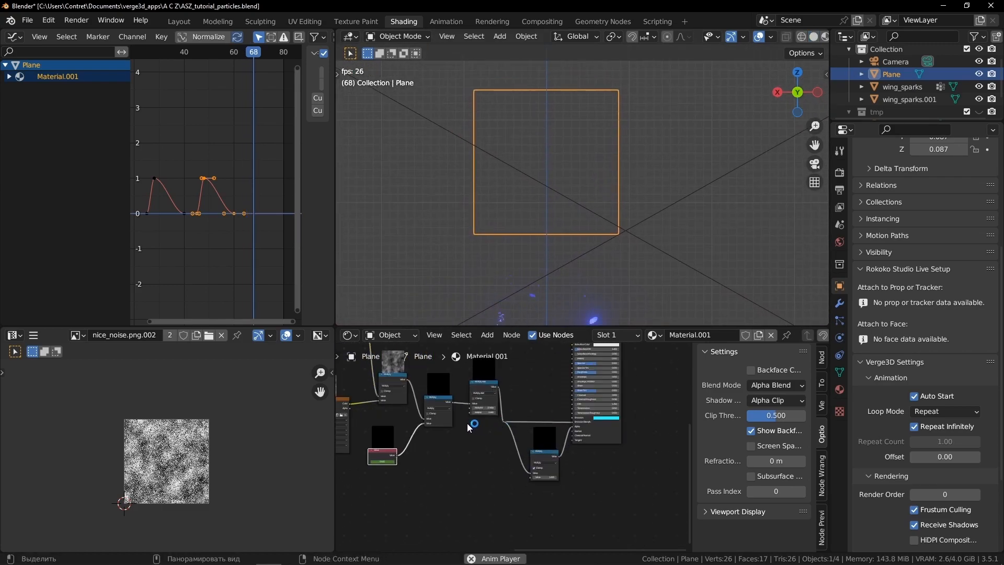
Disconnect the animated Value node from the Multiply node, set that input to 1.000 and preview the sparks up to frame 47
key("space")
scroll(526, 413, "up", 4)
right_click_drag(542, 431, 544, 432, "ctrl")
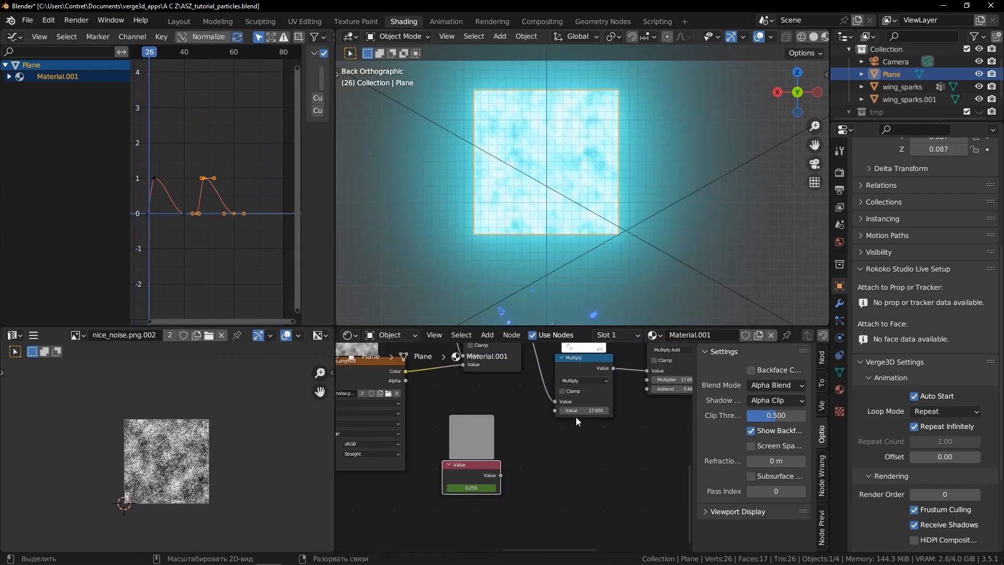
key("Return")
scroll(548, 188, "up", 3)
key("space")
key("space")
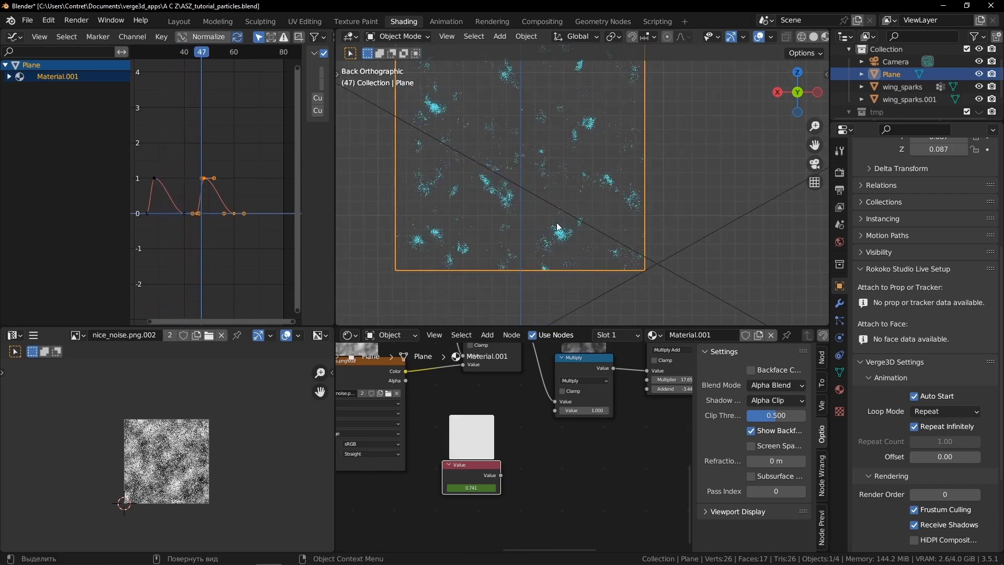
Shift the final Multiply, Multiply Add, shader and output nodes along X to make room in the node chain
scroll(553, 211, "down", 1)
scroll(572, 410, "down", 5)
scroll(572, 410, "down", 1)
middle_click_drag(599, 396, 490, 415)
scroll(490, 415, "down", 2)
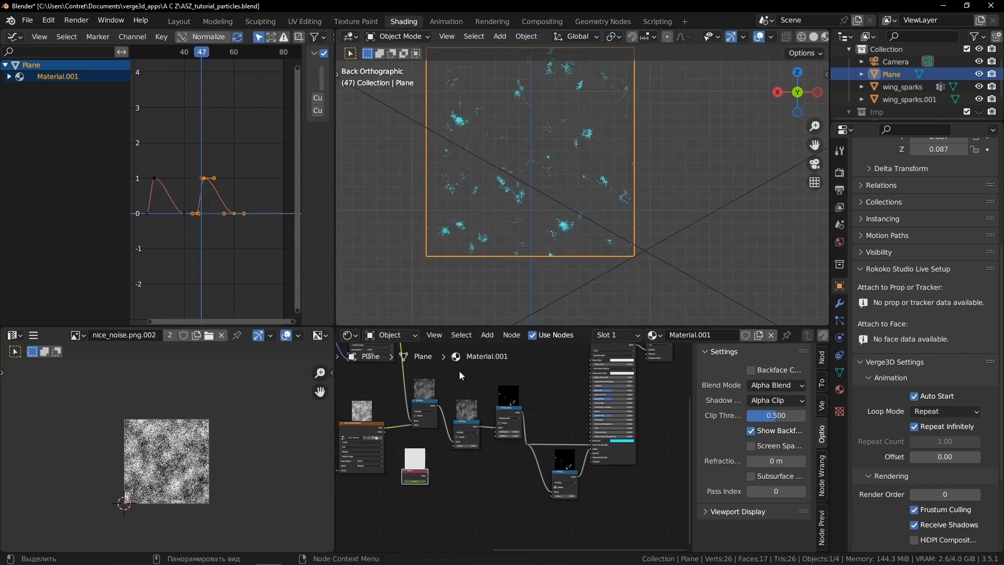
scroll(461, 373, "down", 8)
left_click_drag(489, 378, 611, 482)
scroll(552, 465, "up", 5)
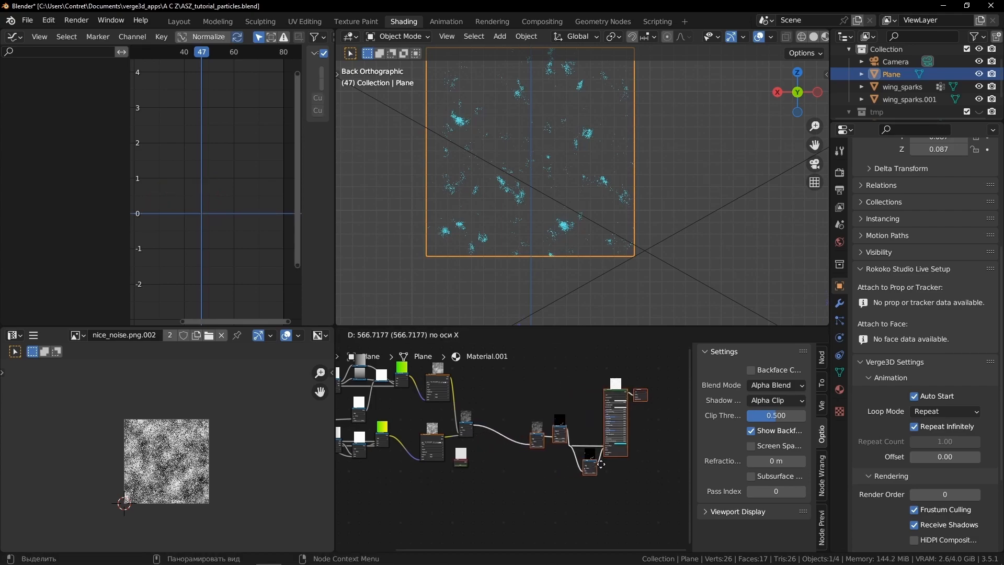
left_click(572, 413)
Move the second Multiply node back along X, closer to the node that multiplies the two noise chains
key("g")
key("x")
left_click(463, 421)
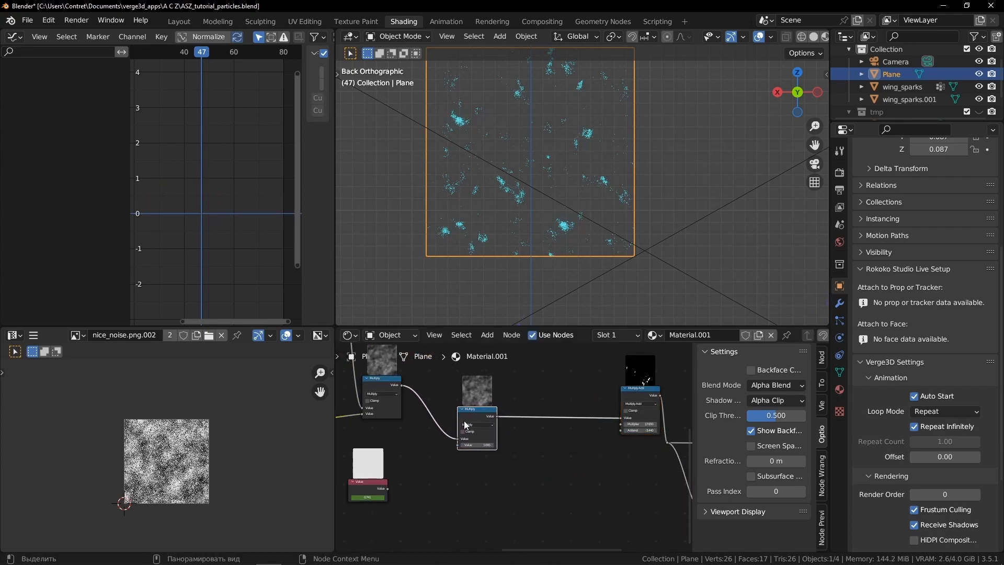
scroll(560, 436, "up", 4)
middle_click_drag(499, 427, 420, 427)
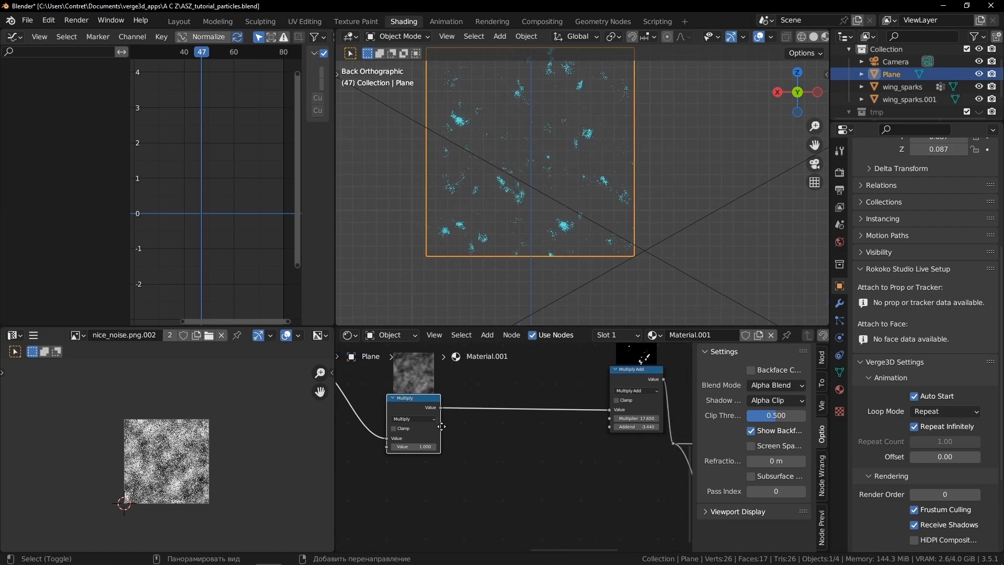
Duplicate the Multiply node along X and insert the copy on the link before the Multiply Add node
key("shift+d")
key("x")
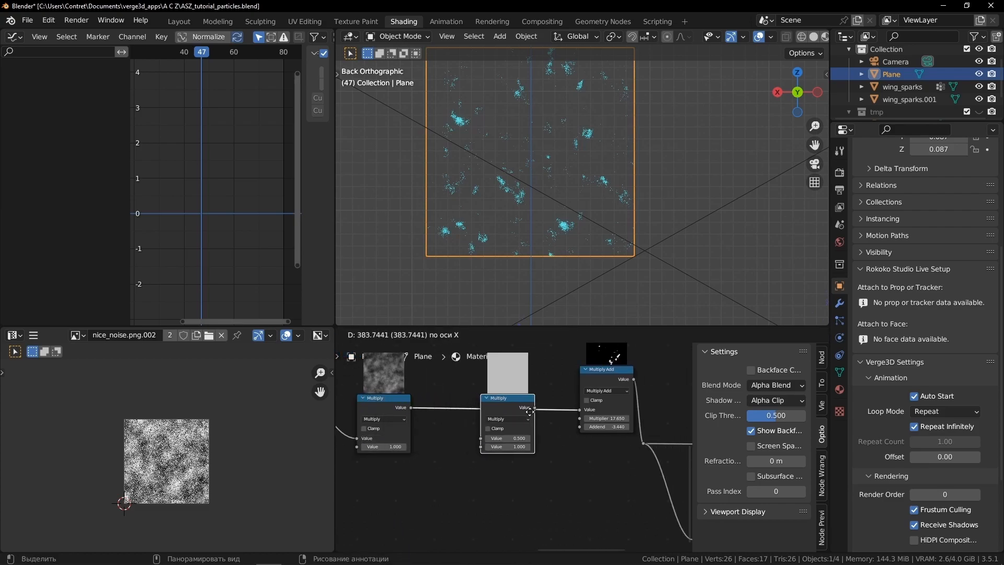
left_click(530, 415)
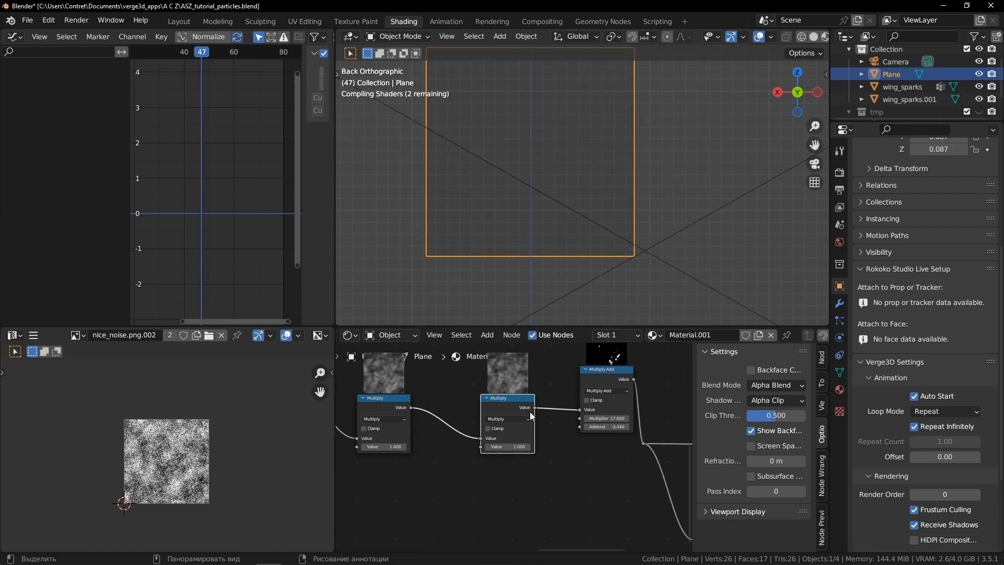
scroll(529, 412, "down", 2)
middle_click_drag(457, 476, 548, 427)
scroll(507, 434, "up", 3)
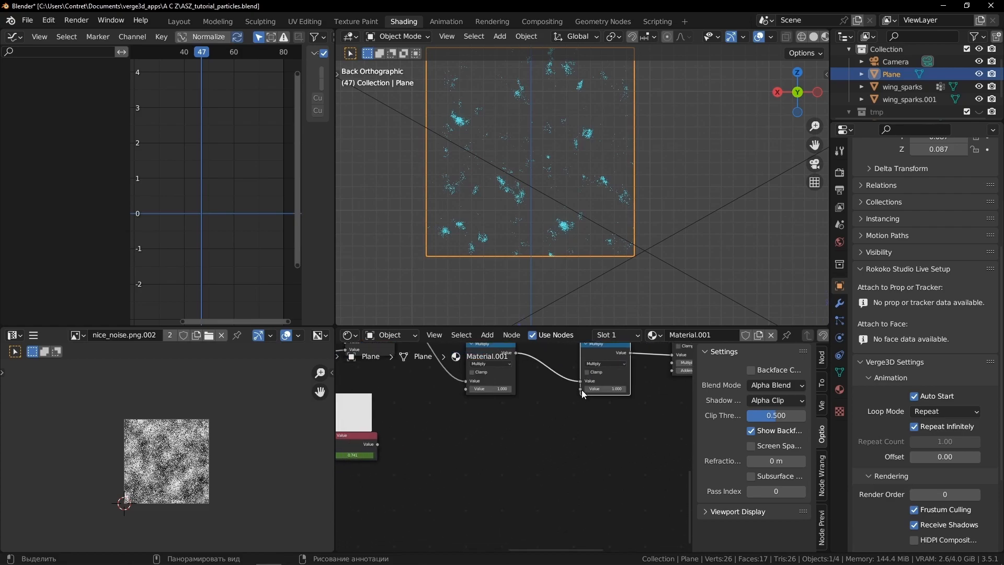
Add a Color Attribute node set to Attribute and connect its Color output to the new Multiply node's second Value input
left_click(485, 341)
mouse_move(538, 372)
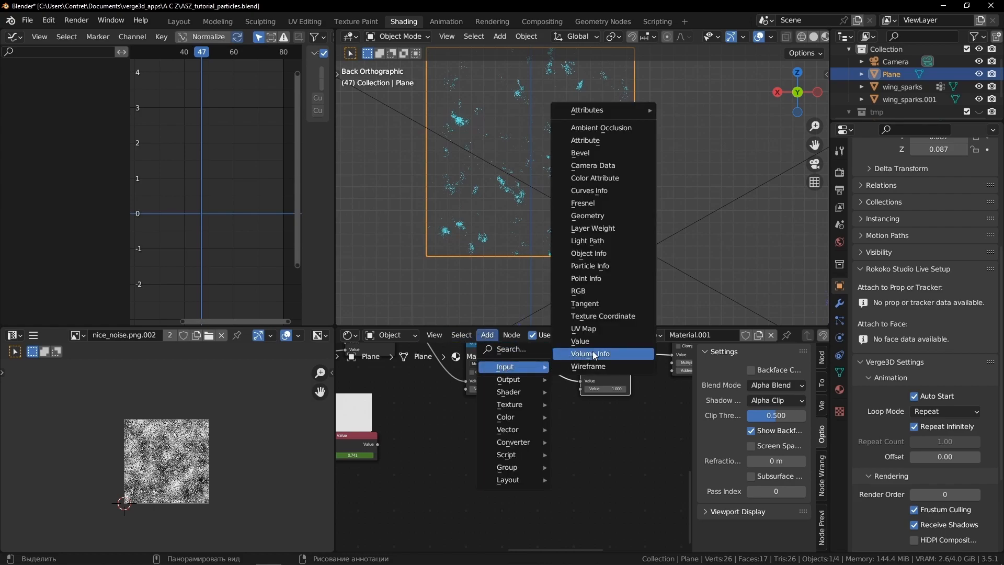
left_click(595, 178)
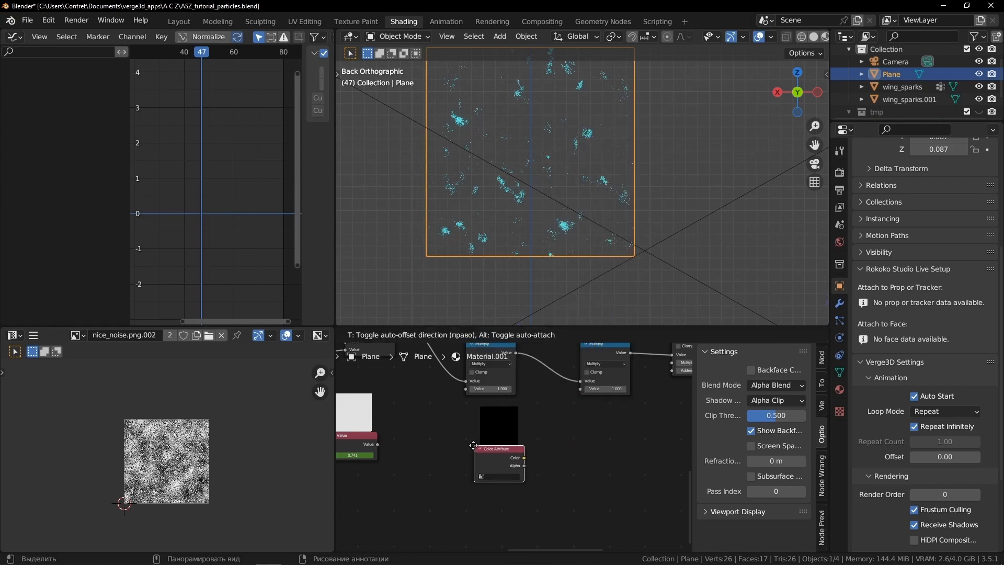
left_click(473, 446)
scroll(476, 455, "up", 3)
left_click(487, 503)
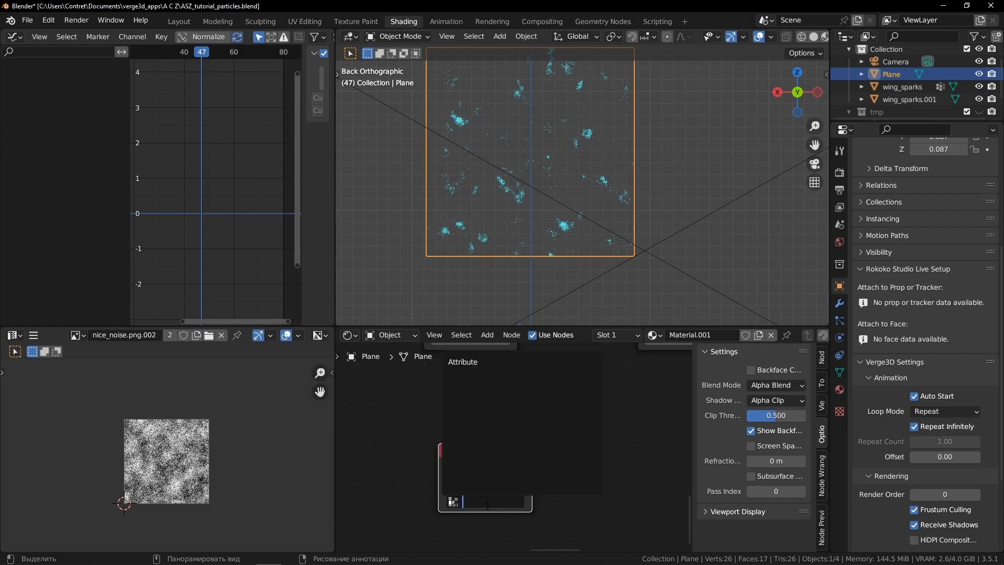
left_click(471, 361)
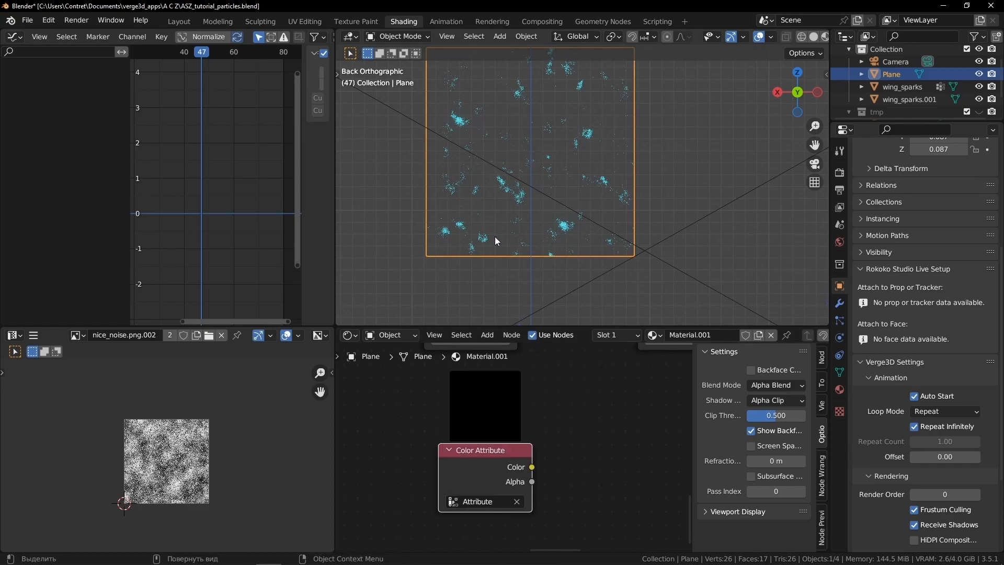
scroll(540, 440, "down", 3)
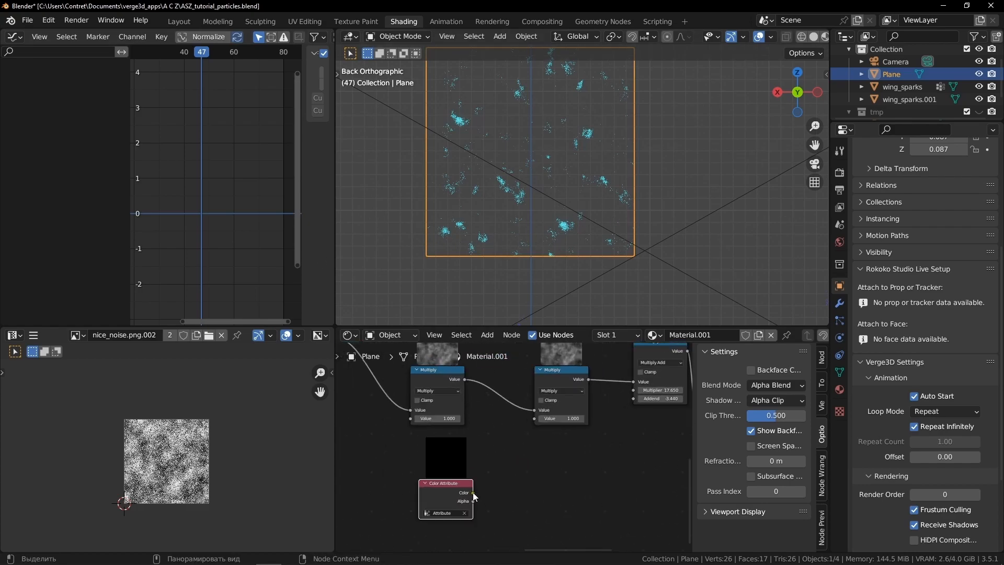
left_click_drag(536, 422, 536, 421)
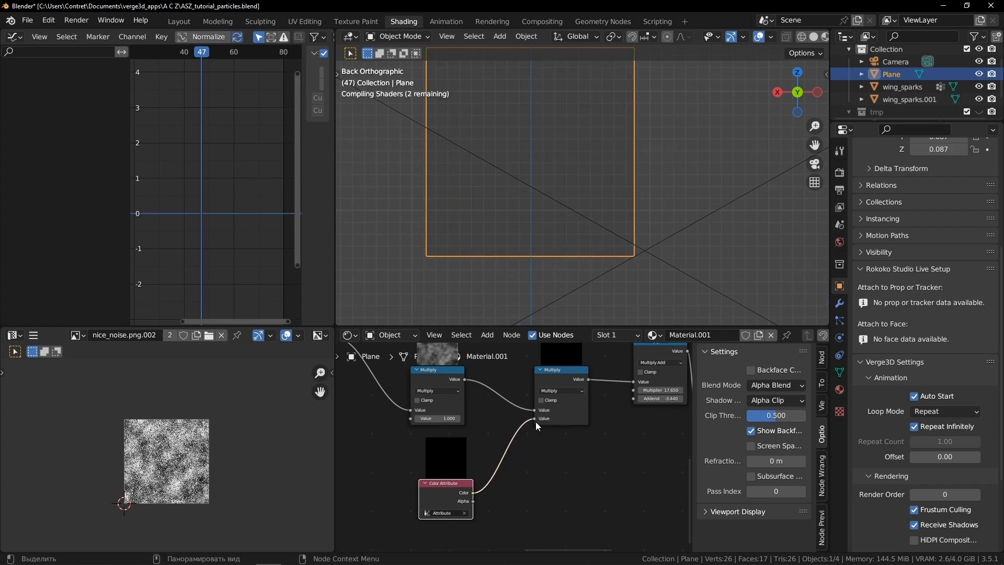
Play the animation in a maximized viewport and examine how the vertex-color mask fades the sparks on the plane
scroll(437, 433, "down", 2)
scroll(543, 174, "down", 1)
scroll(550, 189, "up", 3)
key("space")
middle_click_drag(603, 192, 563, 173)
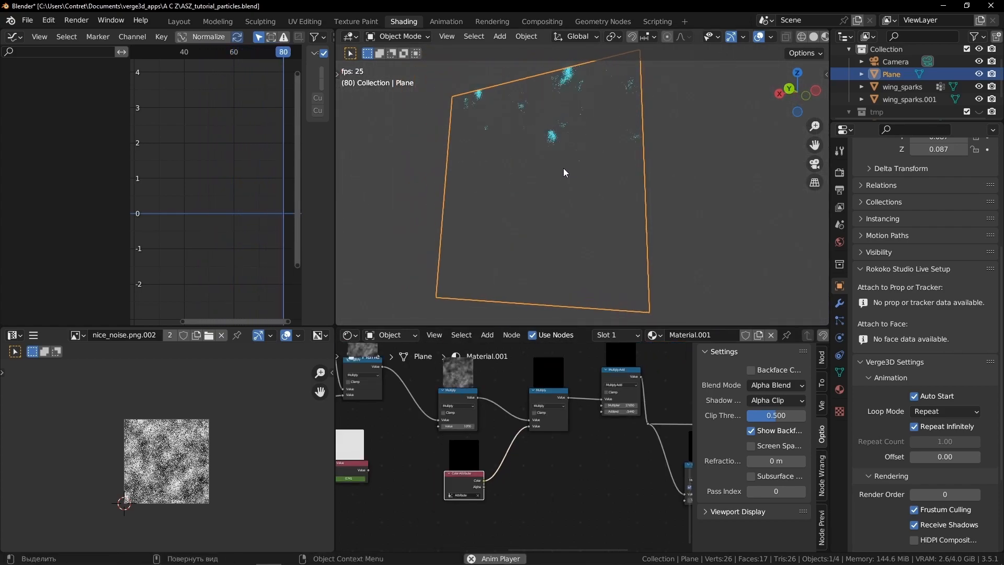
key("ctrl+space")
mouse_move(520, 244)
middle_mouse_down()
mouse_move(553, 218)
mouse_move(524, 255)
middle_mouse_up()
scroll(524, 255, "up", 2)
scroll(523, 255, "down", 3)
middle_click_drag(436, 271, 522, 320)
key("space")
key("space")
key("space")
scroll(481, 248, "down", 3)
key("space")
scroll(530, 261, "down", 2)
key("ctrl+space")
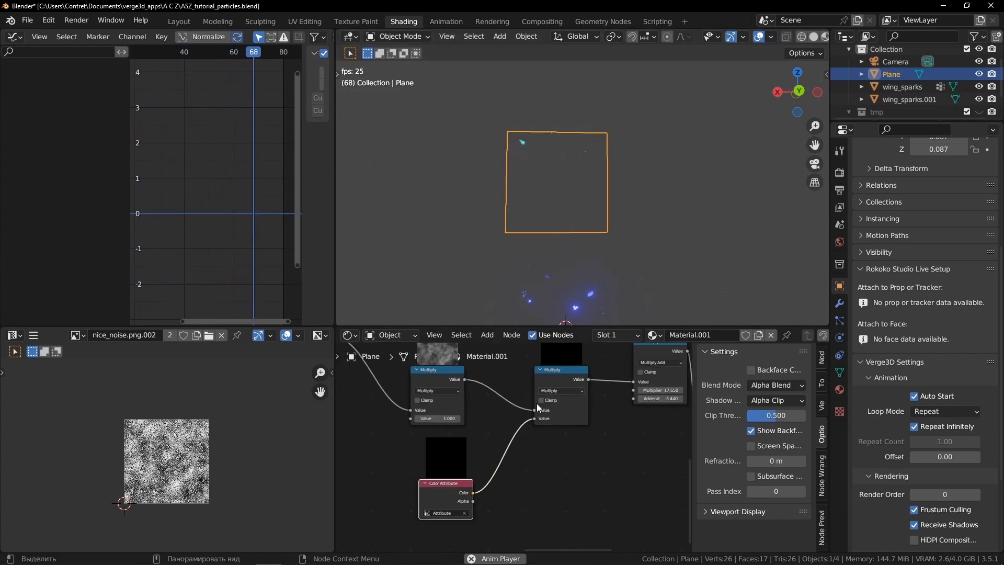
Move the Color Attribute node aside and insert a ColorRamp node between it and the Multiply node
left_click_drag(436, 500, 386, 518)
middle_click_drag(519, 480, 553, 440)
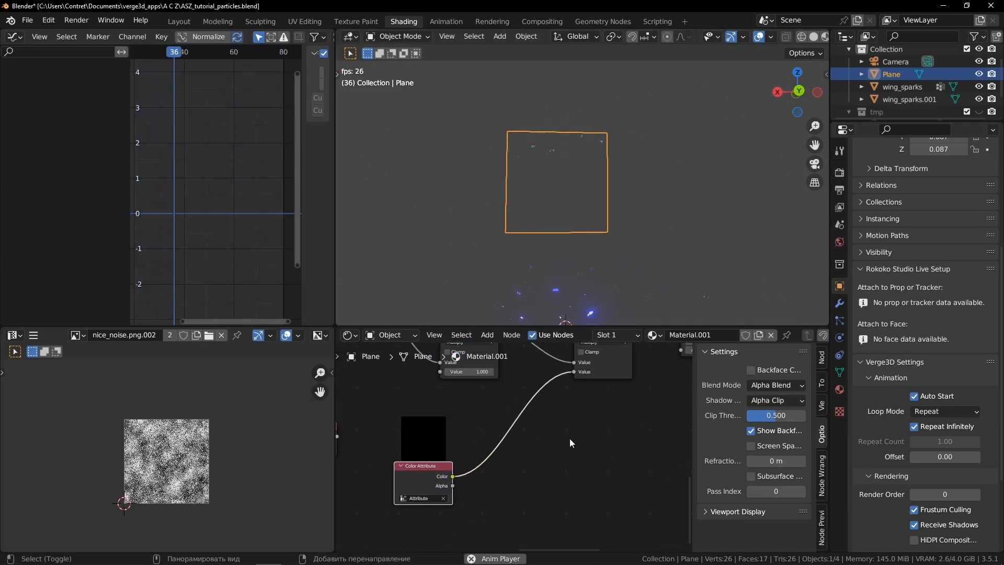
key("shift+a")
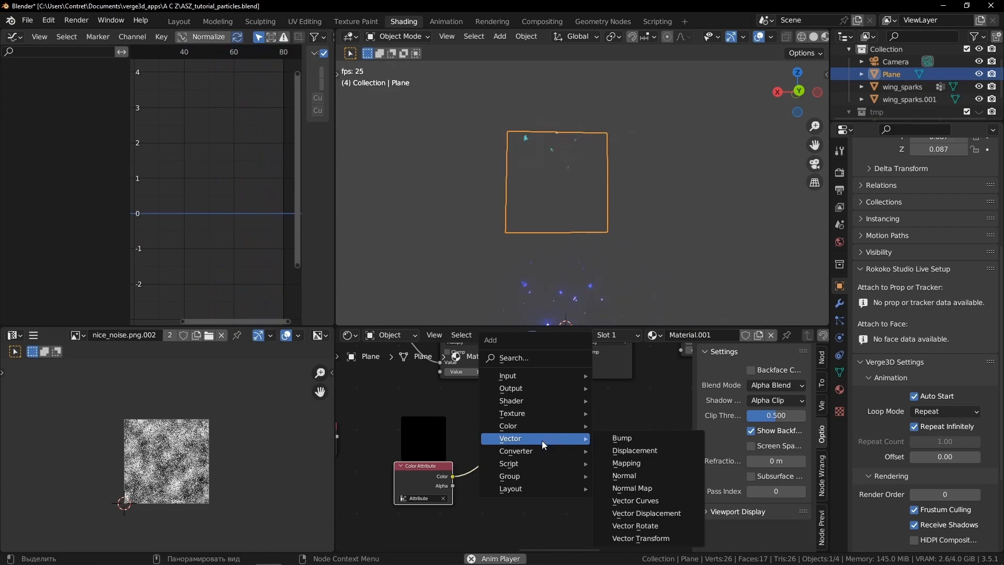
mouse_move(524, 427)
mouse_move(522, 451)
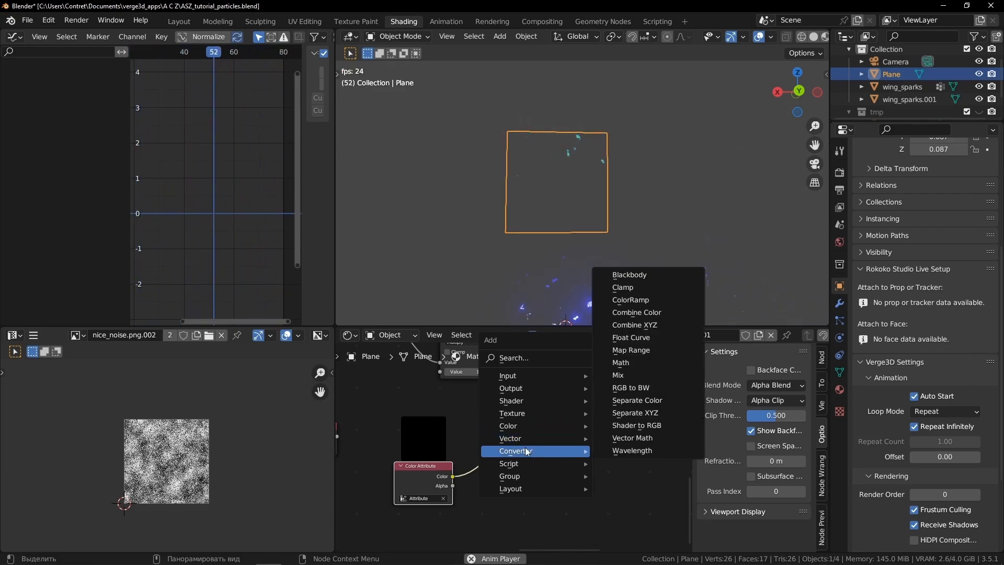
left_click(625, 300)
left_click(528, 428)
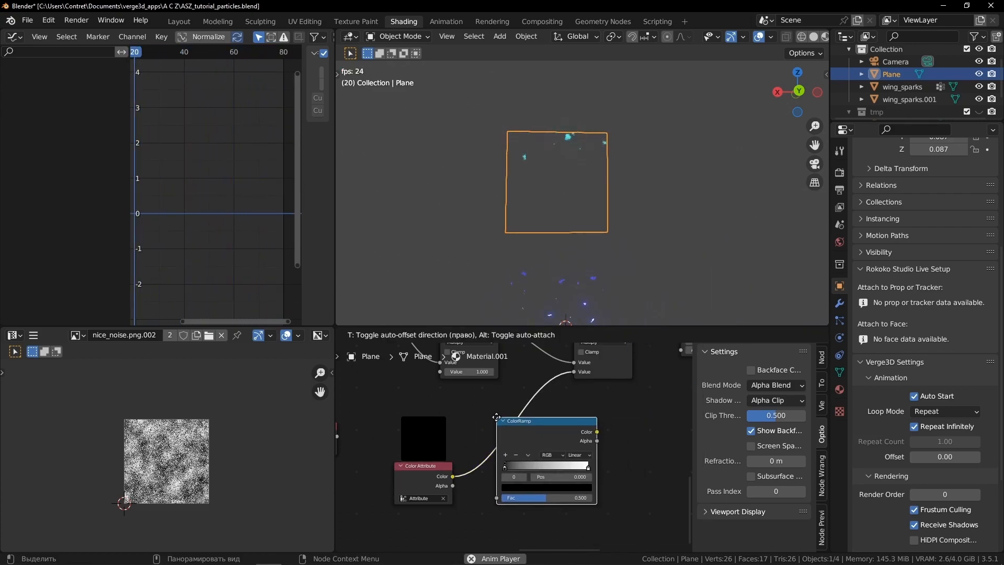
Shift the ColorRamp's white stop to position 0.542, leaving the black stop at 0
scroll(496, 416, "up", 2)
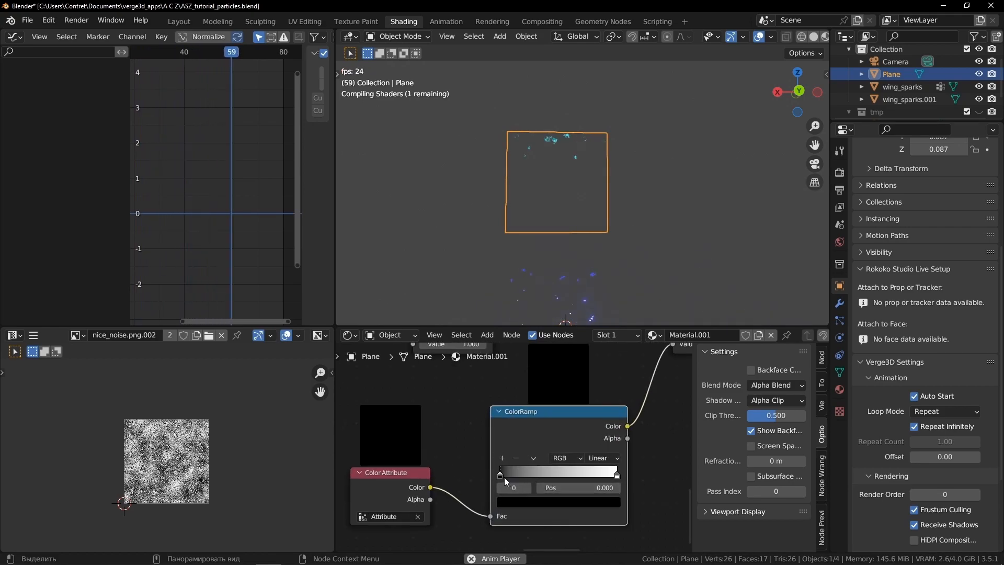
mouse_move(501, 475)
left_mouse_down()
mouse_move(570, 471)
mouse_move(490, 474)
left_mouse_up()
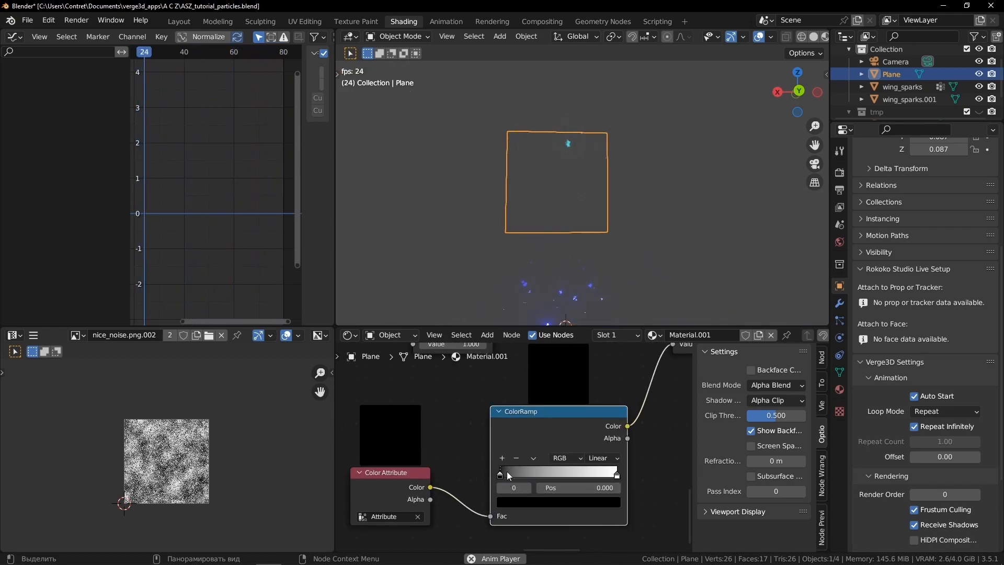
left_click_drag(617, 475, 563, 477)
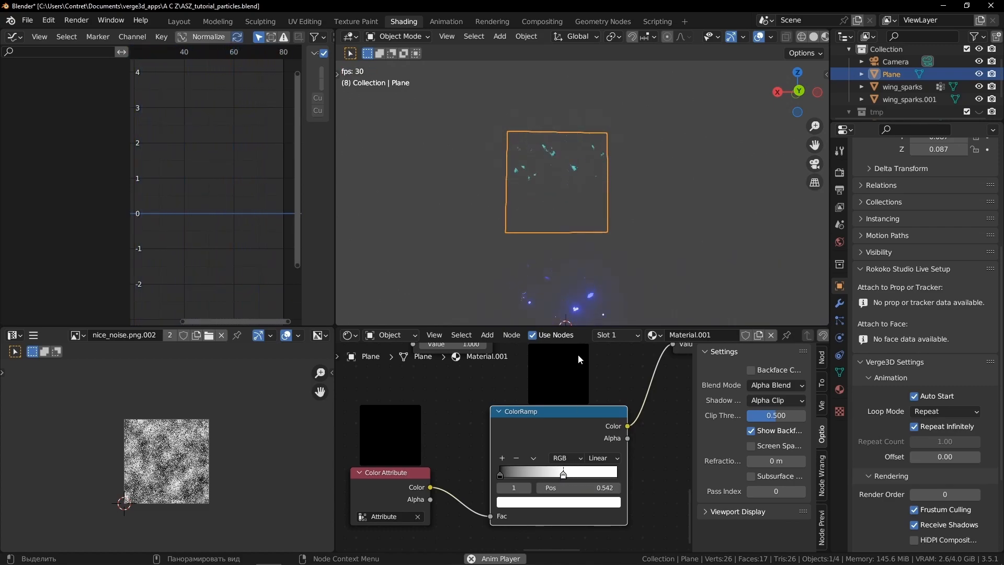
Select wing_sparks.001 and examine its faded spark edges in a maximized viewport
left_click(592, 176)
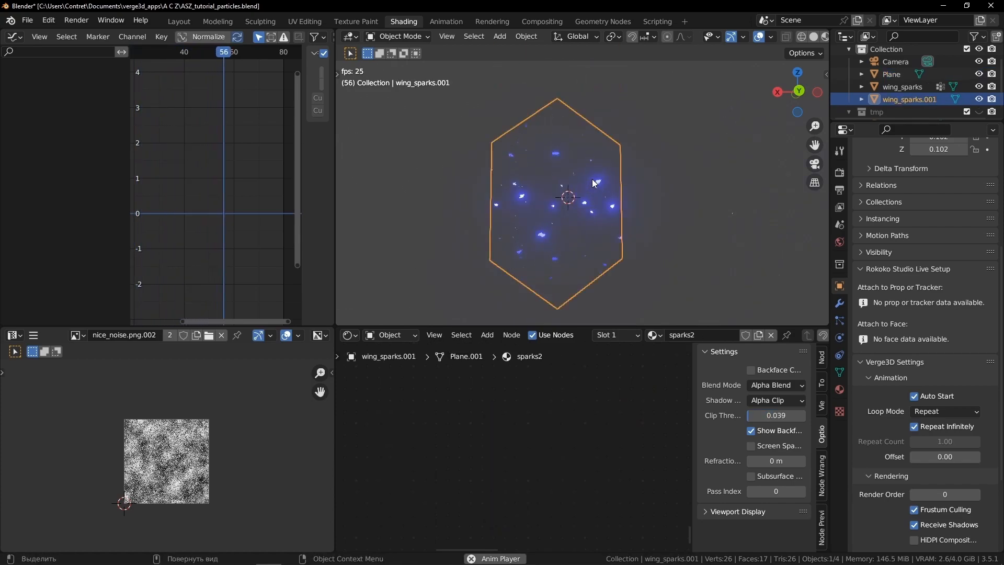
key("ctrl+space")
key("space")
scroll(491, 262, "up", 1)
left_click(465, 159)
scroll(471, 209, "down", 1)
middle_click_drag(503, 505, 512, 357, "shift")
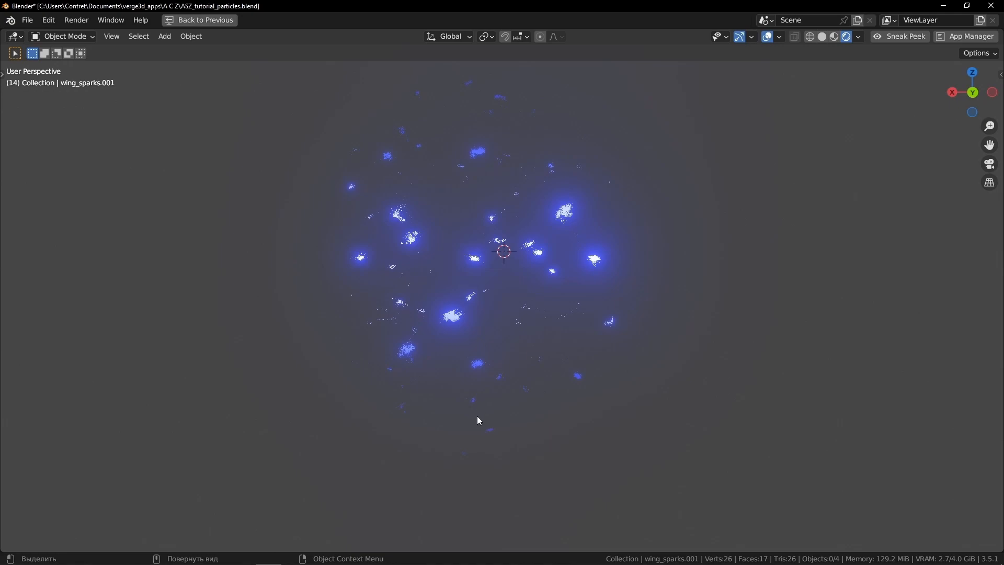
scroll(503, 272, "down", 2)
Switch wing_sparks.001 to Vertex Paint mode with solid shading and examine its painted mask from several angles
key("ctrl+Tab")
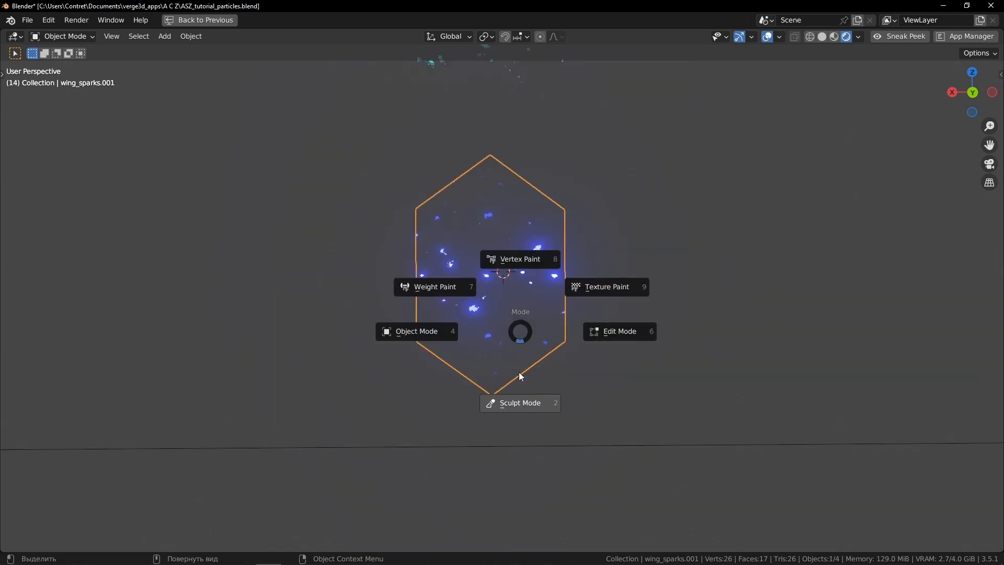
left_click(517, 258)
key("z")
left_click(577, 245)
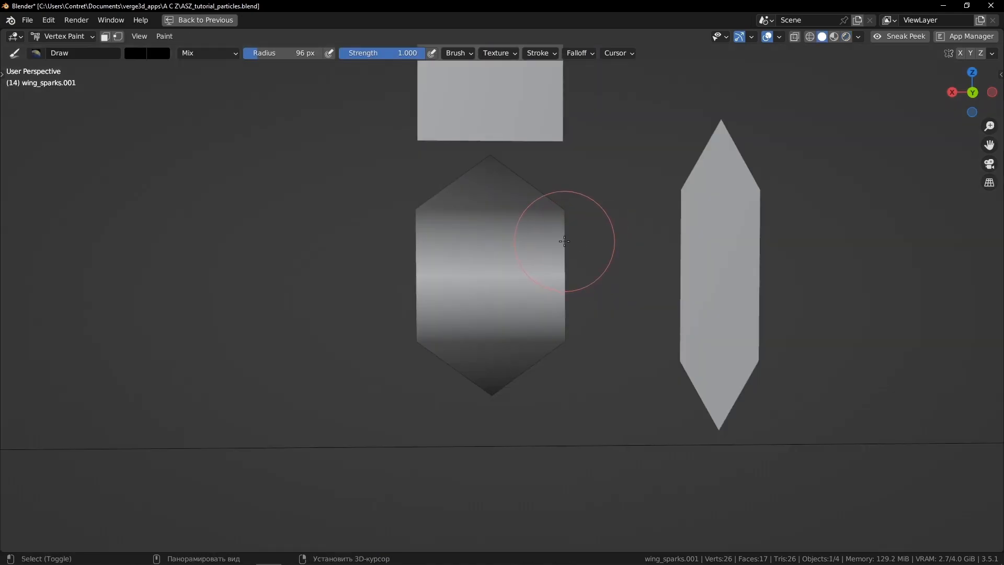
middle_click_drag(563, 242, 579, 277, "shift")
mouse_move(417, 319)
middle_mouse_down()
mouse_move(522, 315)
mouse_move(504, 224)
mouse_move(522, 287)
mouse_move(542, 257)
middle_mouse_up()
middle_click_drag(535, 403, 506, 421)
scroll(507, 423, "up", 1)
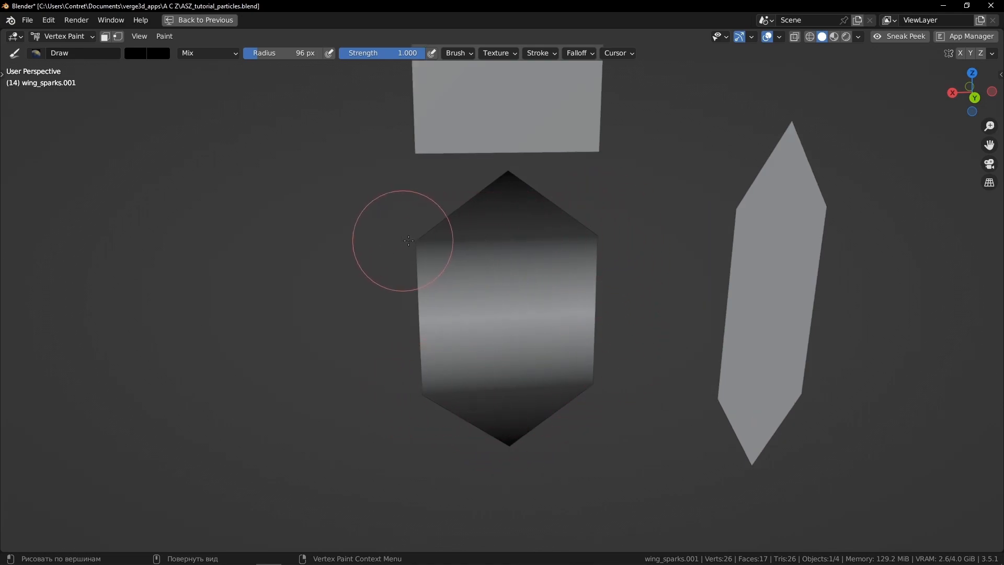
middle_click_drag(619, 301, 577, 284)
Return to Object Mode with rendered shading, select the plane and preview its masked sparks in back view
key("ctrl+Tab")
key("z")
middle_click_drag(531, 159, 540, 350, "shift")
left_click(537, 240)
key("z")
left_click(540, 206)
scroll(541, 193, "up", 2)
key("alt+a")
key("space")
scroll(557, 209, "down", 3)
scroll(552, 264, "up", 1)
middle_click_drag(551, 266, 636, 246)
left_click(597, 252)
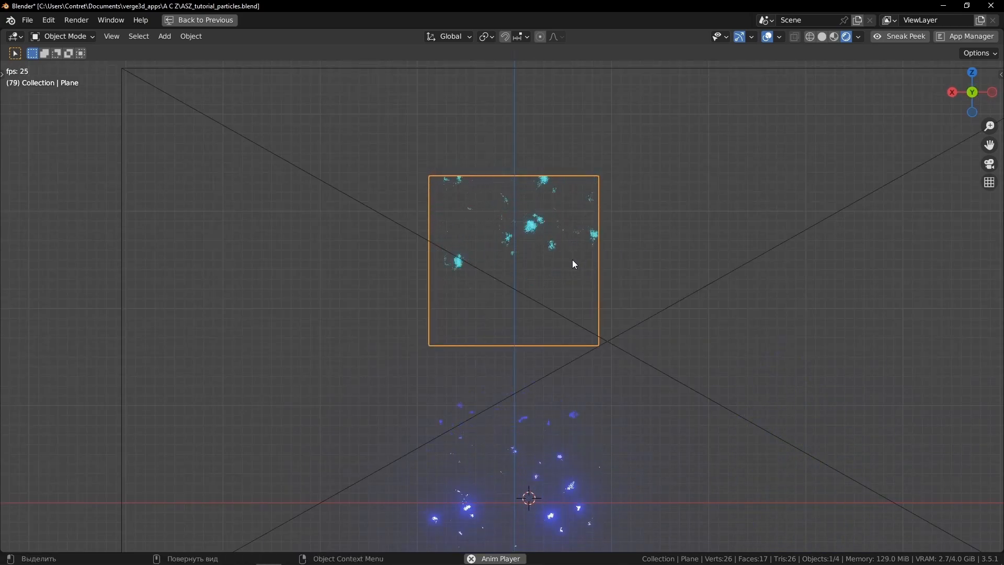
scroll(569, 262, "down", 2)
scroll(561, 265, "up", 3)
key("space")
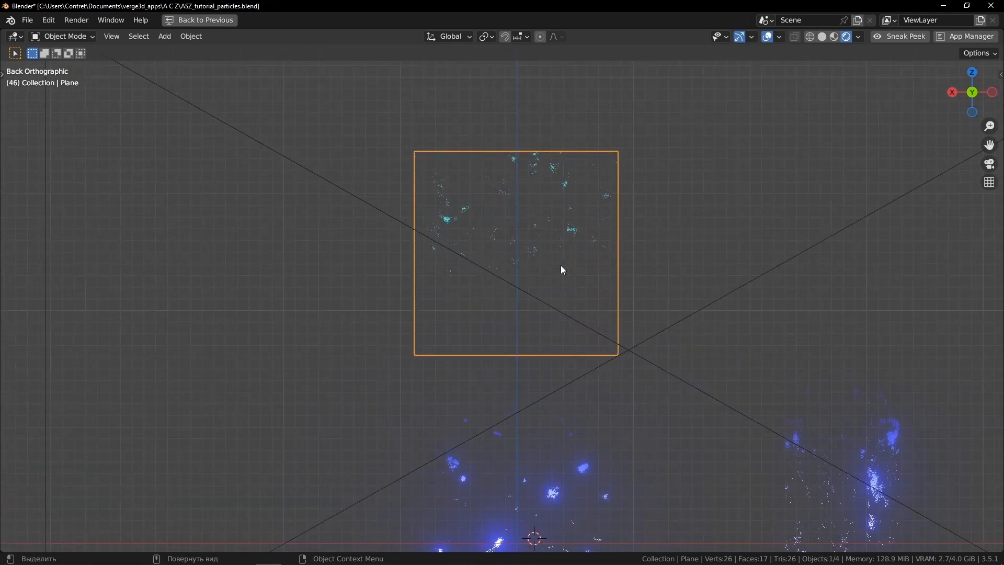
Set the Multiply Add node's Multiplier to 57.350 and Addend to -9.490 to strengthen the sparks
key("ctrl+space")
key("space")
key("space")
scroll(502, 453, "down", 5)
middle_click_drag(619, 421, 486, 460)
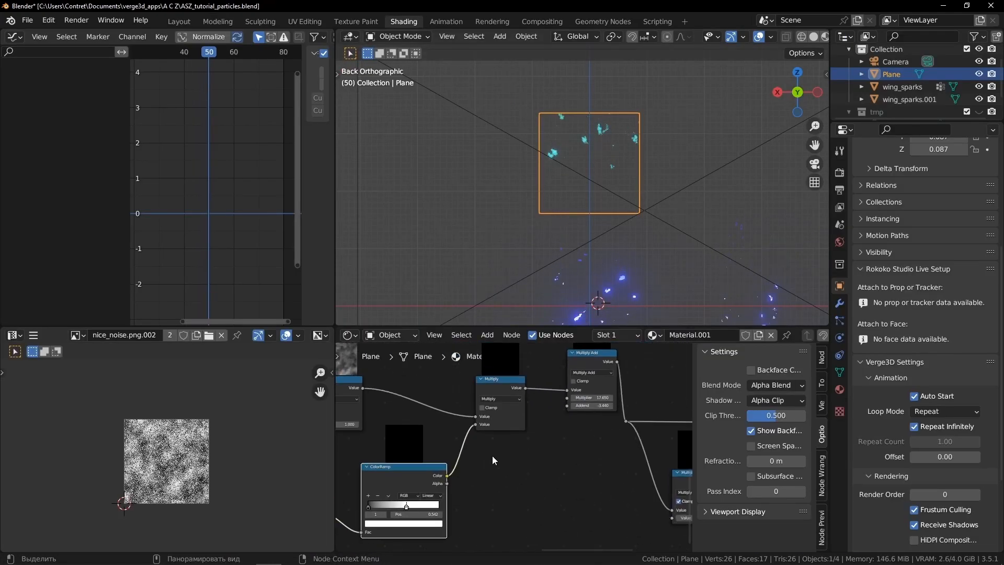
middle_click_drag(570, 432, 446, 481)
scroll(446, 480, "up", 10)
scroll(466, 454, "down", 2)
left_click_drag(434, 447, 266, 462)
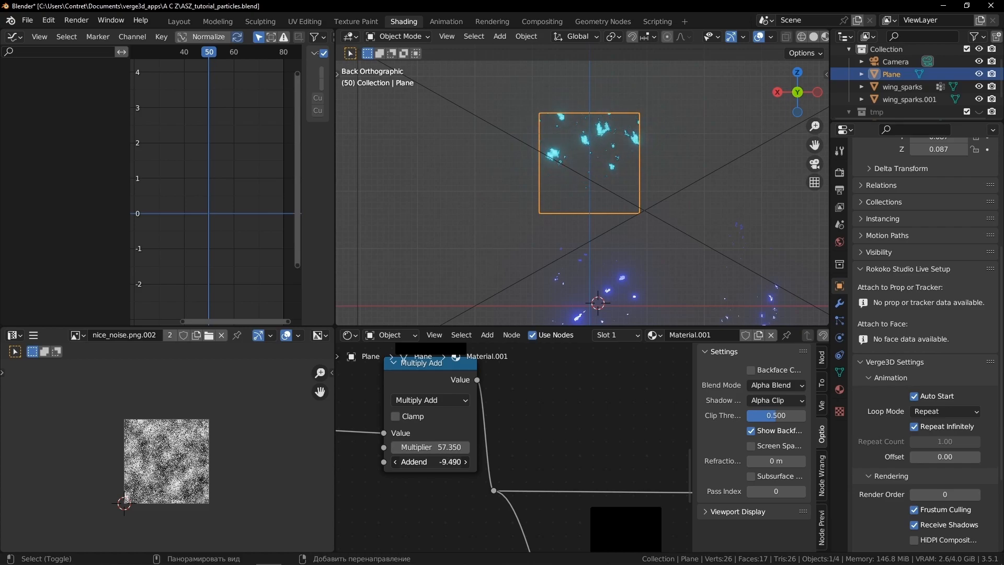
Play the animation in a maximized viewport without overlay selection, compare both spark effects from a distance and reselect the plane
key("space")
key("ctrl+space")
key("alt+a")
scroll(660, 286, "down", 3)
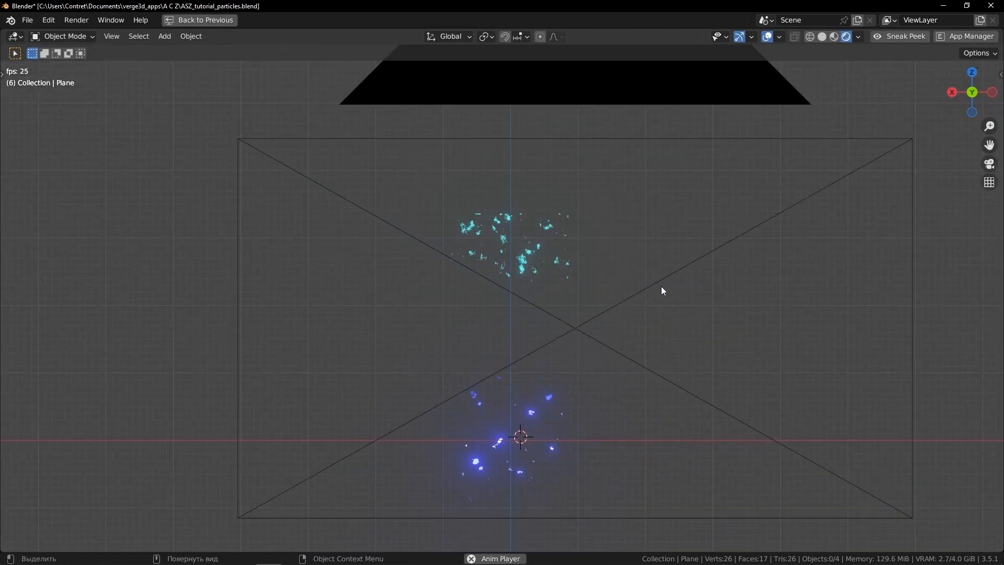
scroll(661, 287, "down", 2)
scroll(537, 314, "down", 3)
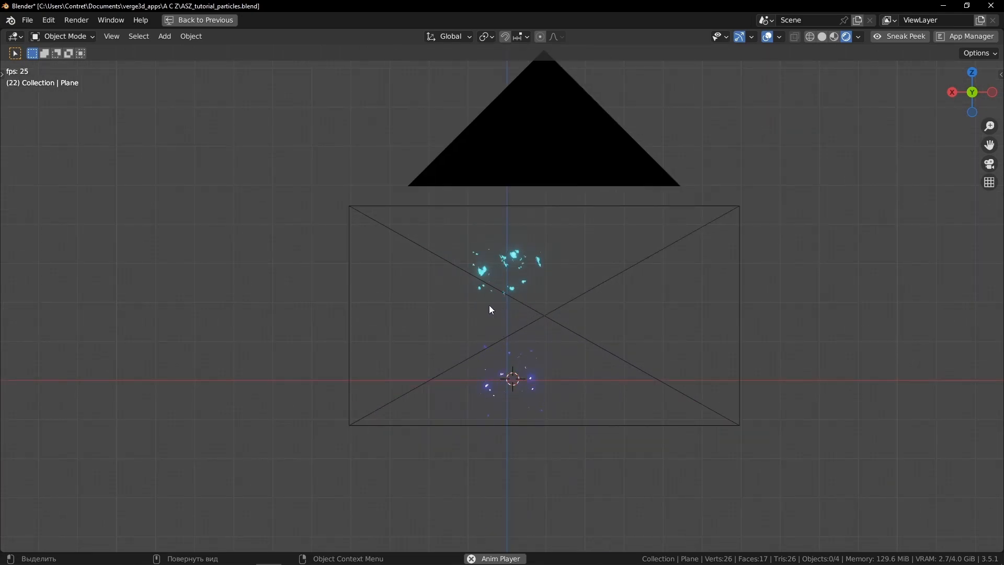
scroll(490, 309, "up", 3)
scroll(553, 380, "down", 1, "shift")
left_click(540, 224)
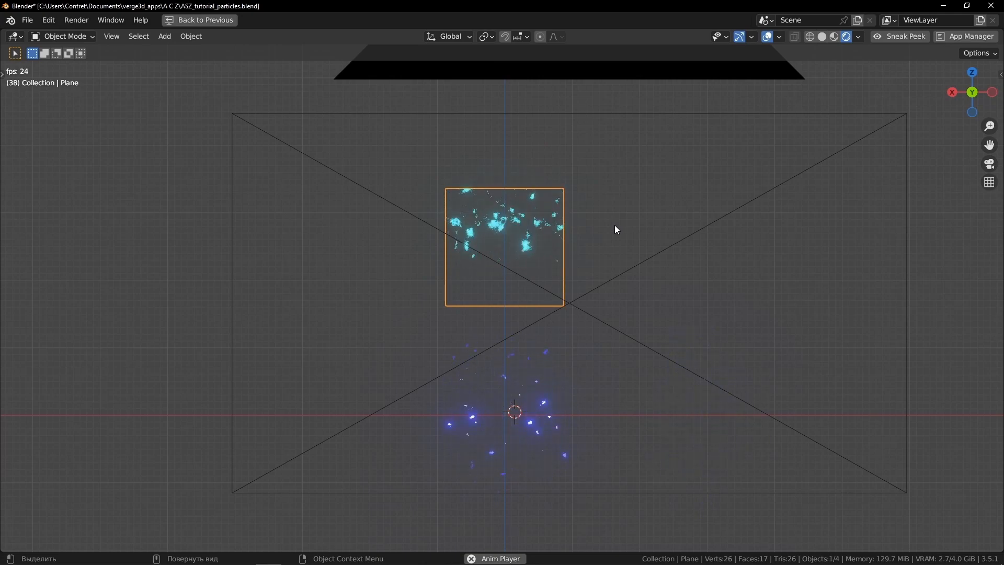
Reconnect the keyframed flash Value node to the Multiply node's second Value input and stop playback
key("ctrl+space")
scroll(492, 464, "up", 2)
middle_click_drag(403, 437, 469, 456)
scroll(470, 456, "up", 6)
left_click_drag(430, 486, 551, 411)
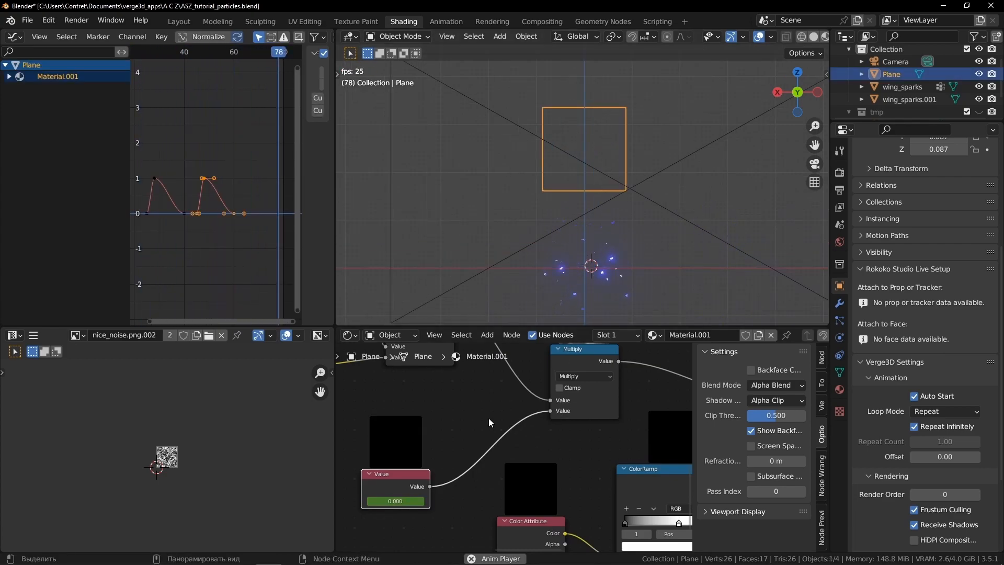
key("space")
Expand the collapsed Value node that drives the noise chains and move it away from its reroute point
scroll(510, 390, "down", 8)
middle_click_drag(374, 438, 650, 432)
scroll(650, 432, "up", 2)
left_click_drag(636, 432, 509, 424)
left_click_drag(648, 434, 594, 434)
left_click(504, 423)
key("h")
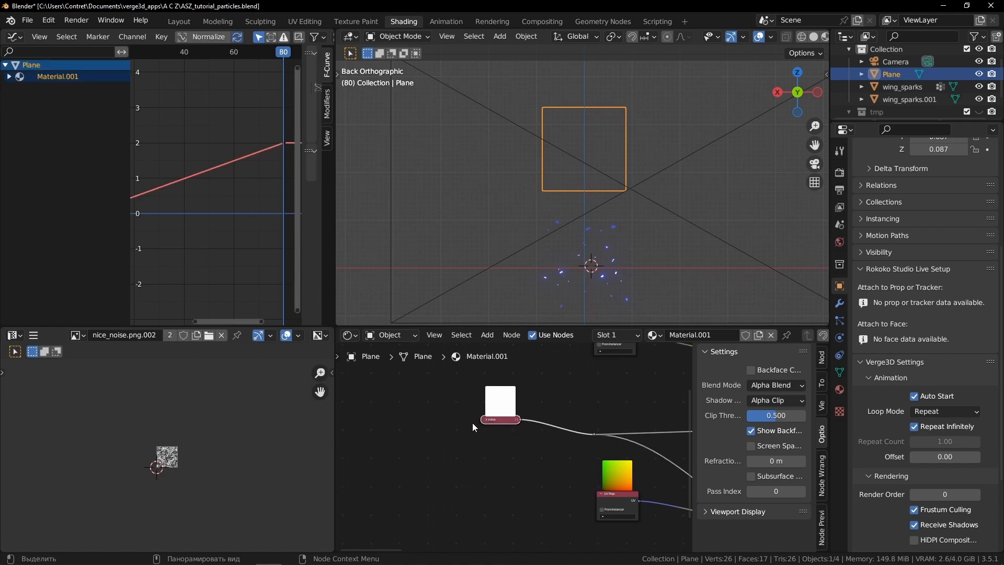
left_click(485, 420)
left_click_drag(493, 421, 442, 430)
scroll(529, 426, "down", 1)
Insert a Math node on the link between the driving Value node and the reroute point
key("shift+a")
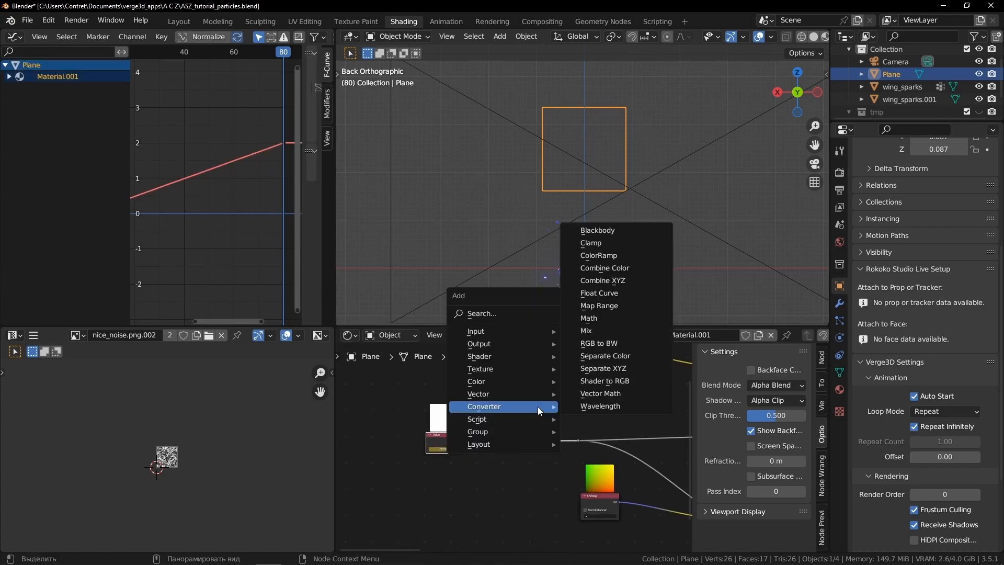
left_click(610, 327)
left_click(497, 424)
scroll(497, 425, "up", 4)
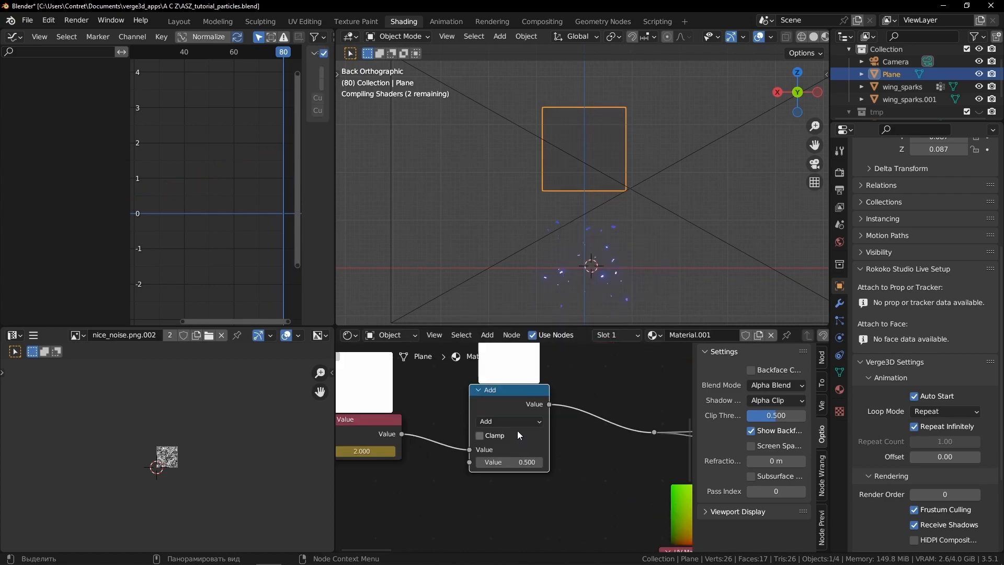
Set the new Math node to Multiply with a value of 2.000, play the animation and deselect the plane
left_click(518, 421)
left_click(516, 304)
left_click(527, 461)
type("2")
key("space")
left_click(613, 202)
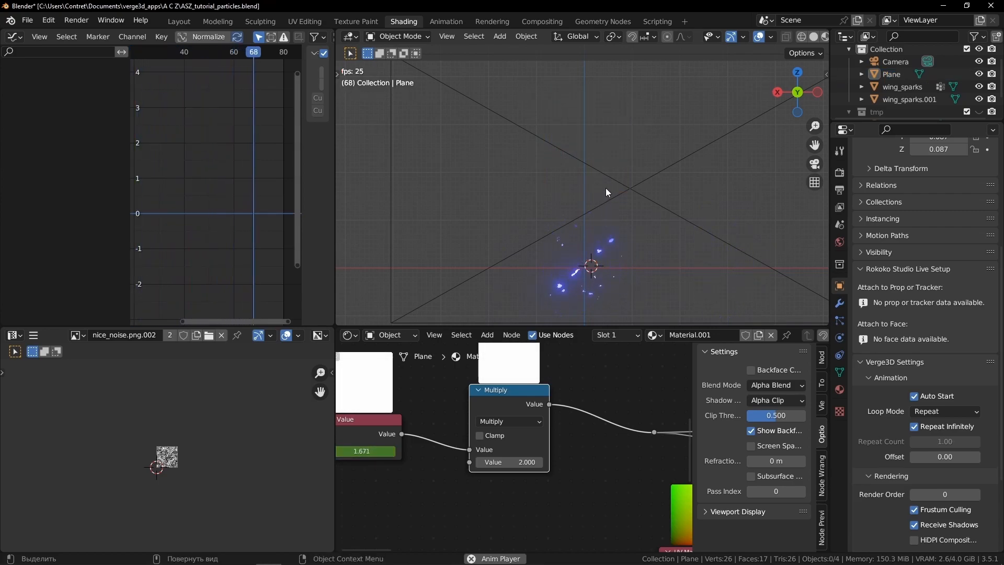
Examine the plane's sparks beside the wing sparks during playback, checking the plane's outline
scroll(605, 172, "down", 2)
left_click(605, 137)
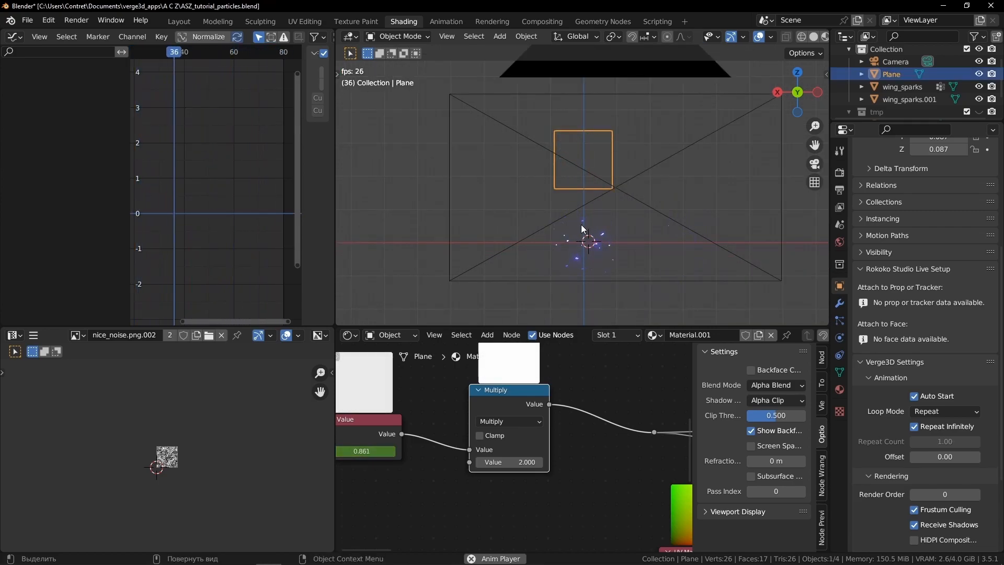
scroll(628, 382, "down", 2)
left_click(607, 177)
scroll(585, 186, "up", 2)
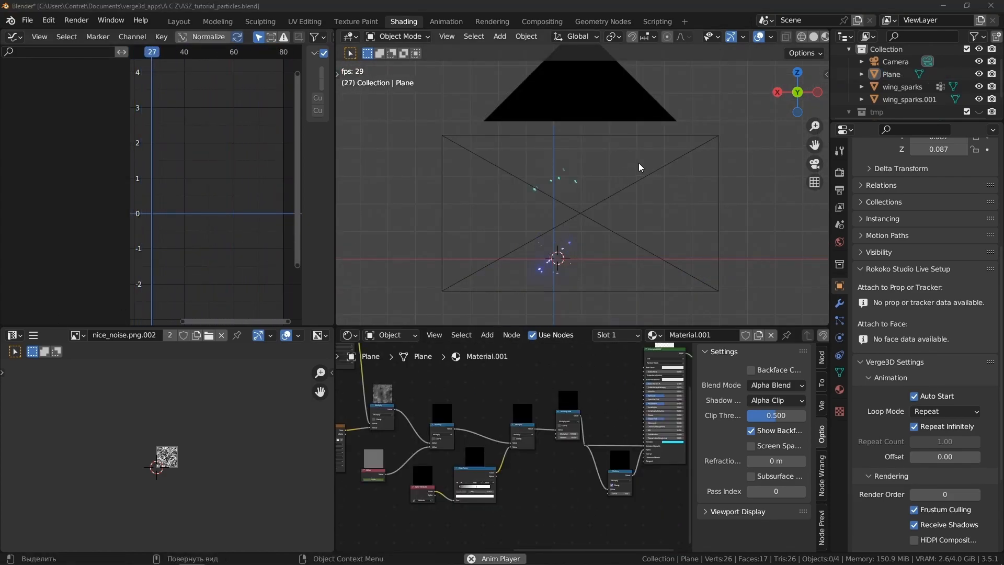
middle_click_drag(638, 165, 658, 153)
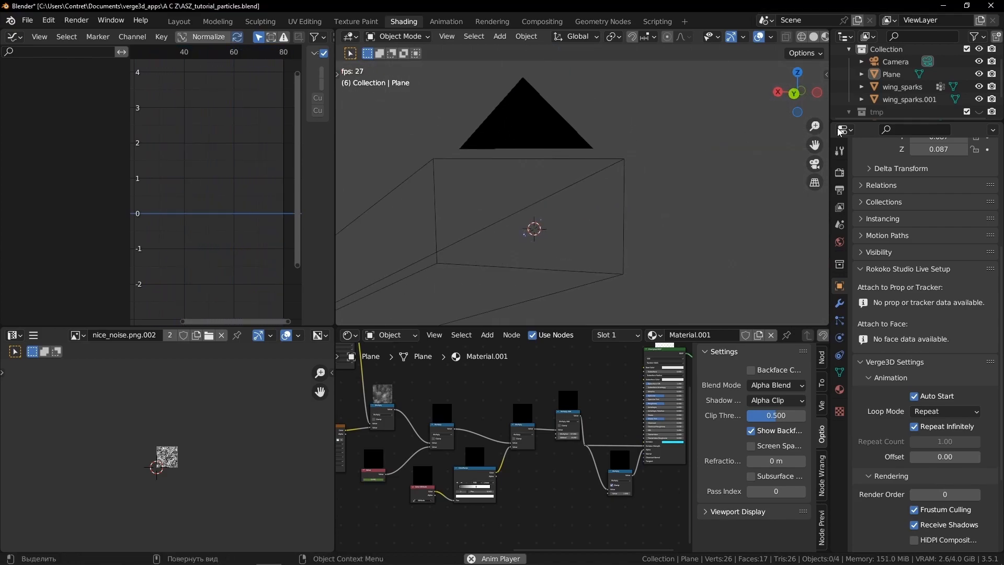
Enlarge the outliner to list all scene objects and stop playback with the wing sparks in view
left_click_drag(909, 120, 908, 200)
mouse_move(542, 196)
middle_mouse_down()
mouse_move(648, 170)
mouse_move(579, 184)
mouse_move(590, 162)
mouse_move(527, 191)
middle_mouse_up()
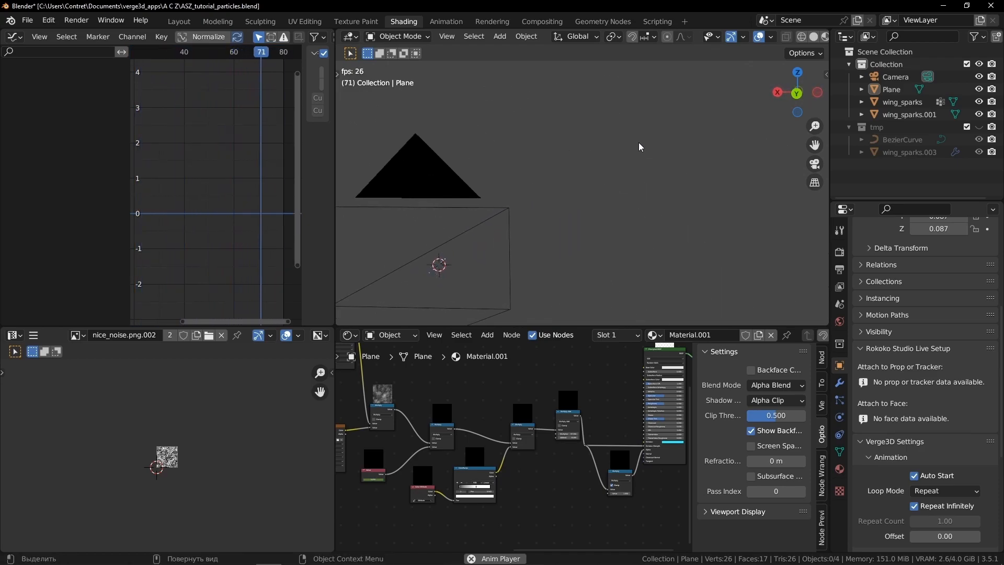
middle_click_drag(522, 225, 611, 131, "shift")
scroll(557, 170, "up", 3)
middle_click_drag(455, 187, 468, 150)
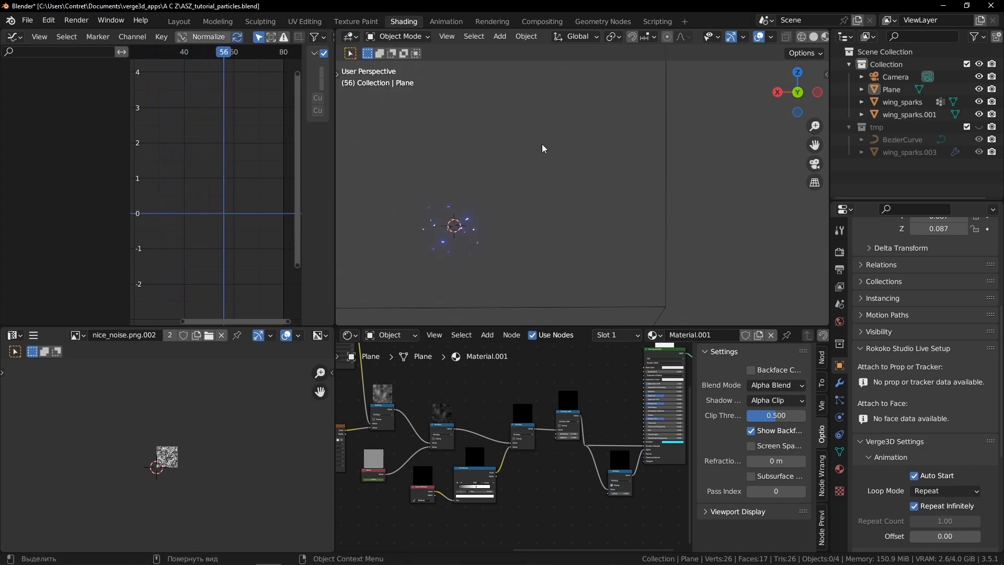
scroll(538, 145, "down", 2)
scroll(535, 146, "up", 3)
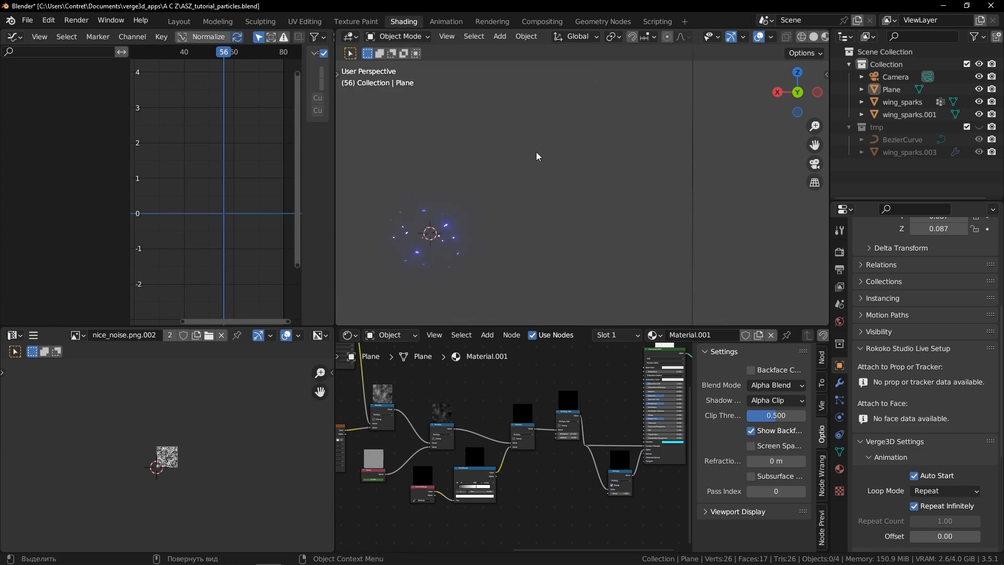
Enter Edit Mode on wing_sparks.001 and circle-select the vertices of its lower tip
left_click(452, 250)
middle_click_drag(452, 251, 522, 227, "shift")
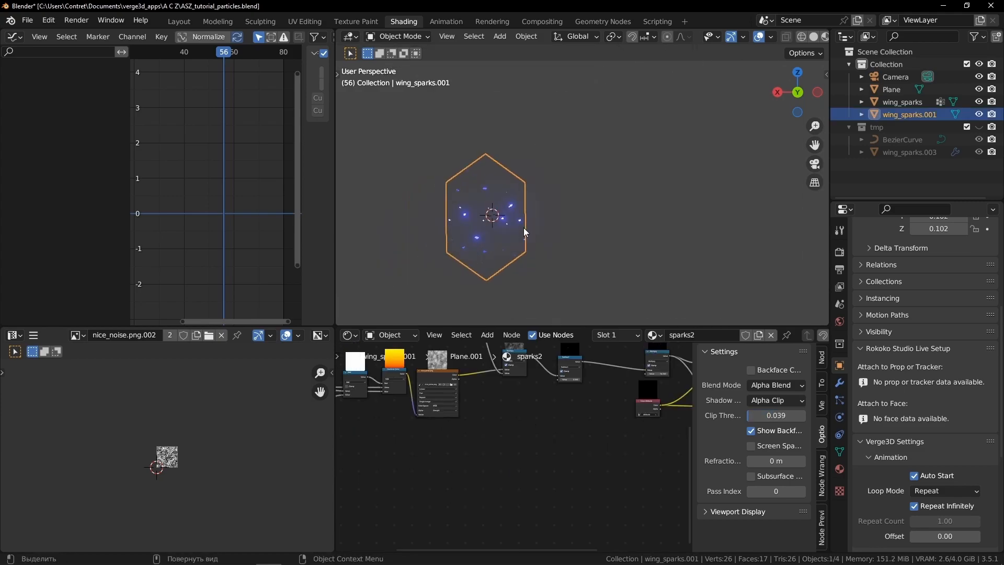
key("Tab")
key("c")
scroll(523, 269, "down", 2)
left_click_drag(515, 268, 442, 272)
right_click(442, 272)
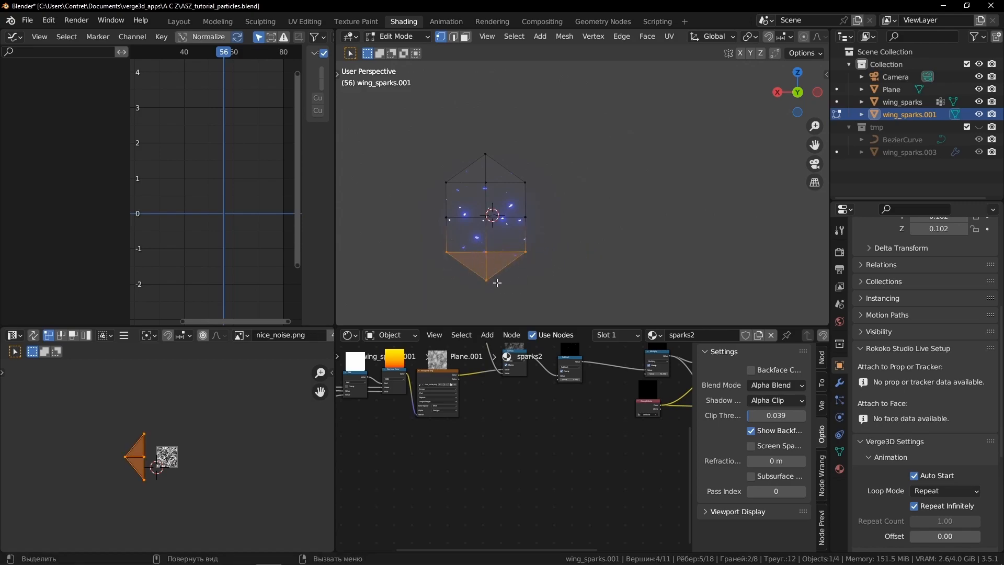
Widen the lower vertices along X with proportional editing, return to Object Mode and play the animation
key("s")
key("o")
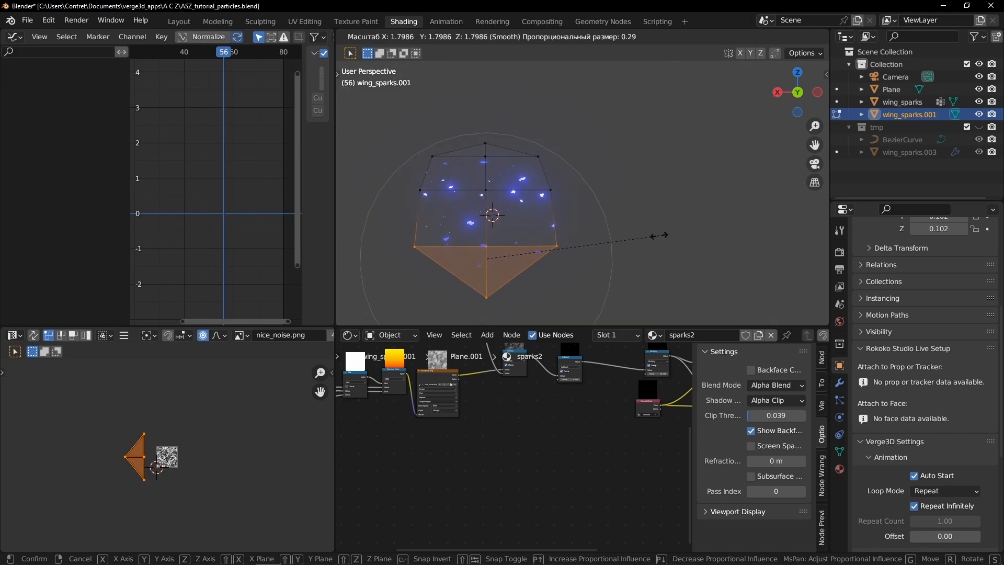
scroll(658, 235, "down", 10)
key("x")
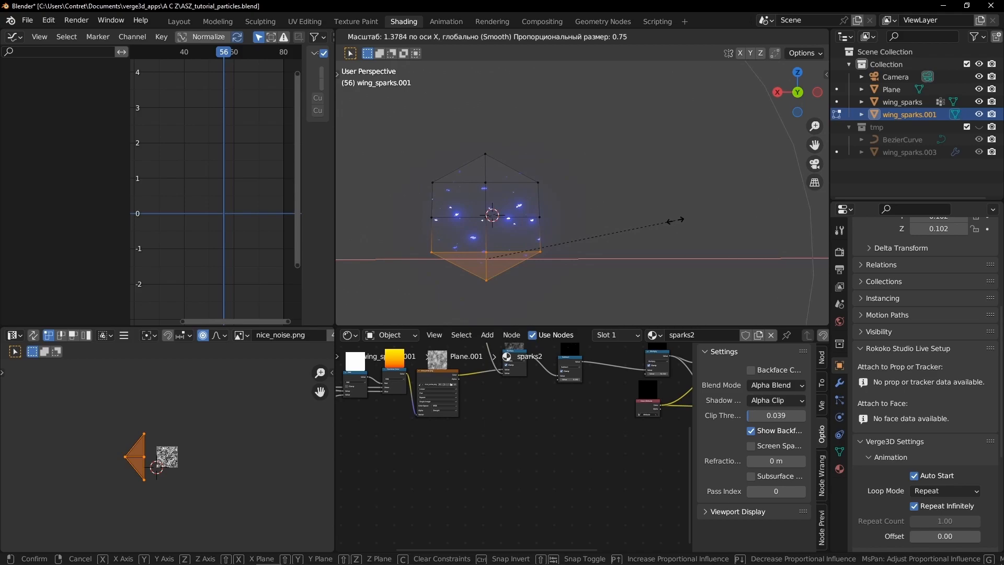
left_click(735, 214)
key("Tab")
key("space")
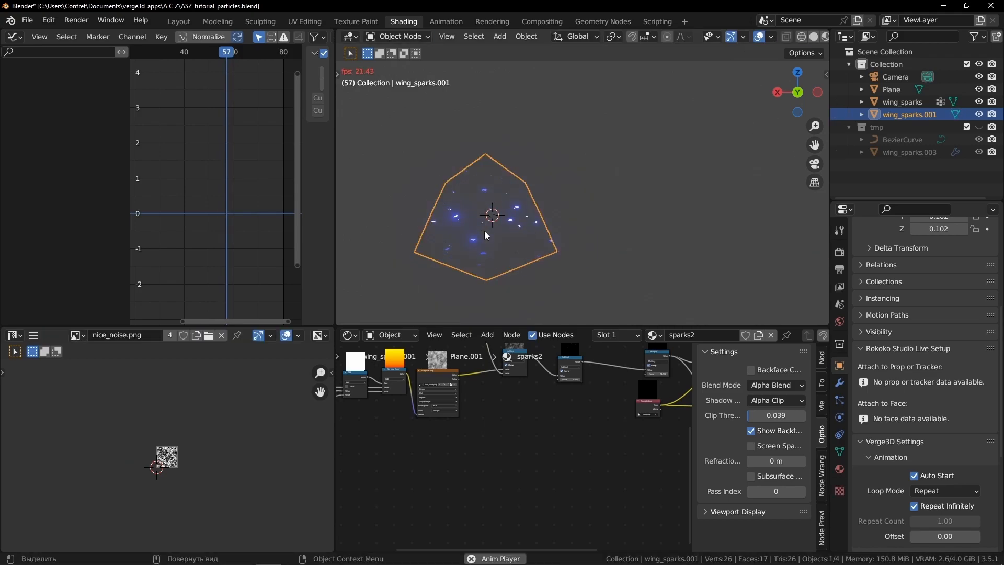
Deselect wing_sparks.001, examine its widened spark pattern during playback, and stop the animation
left_click(586, 224)
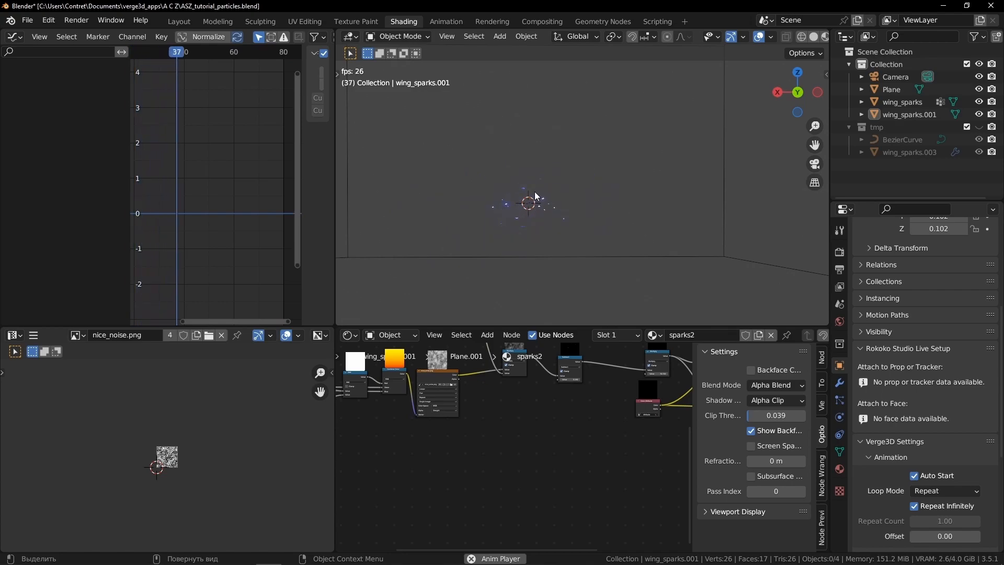
left_click(518, 211)
scroll(513, 179, "up", 2)
left_click(473, 221)
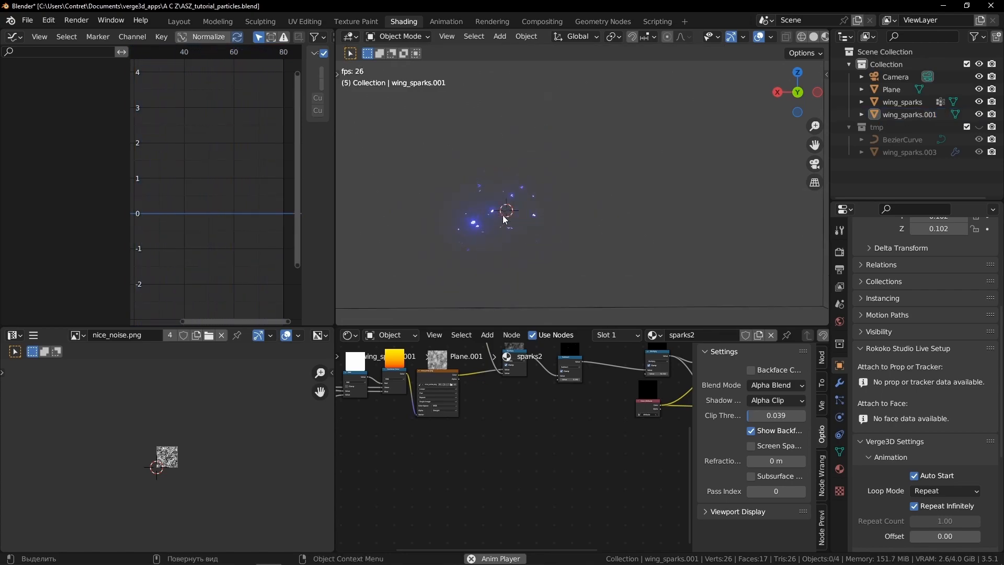
scroll(500, 246, "down", 3)
key("space")
middle_click_drag(674, 159, 508, 227, "shift")
scroll(559, 194, "down", 3)
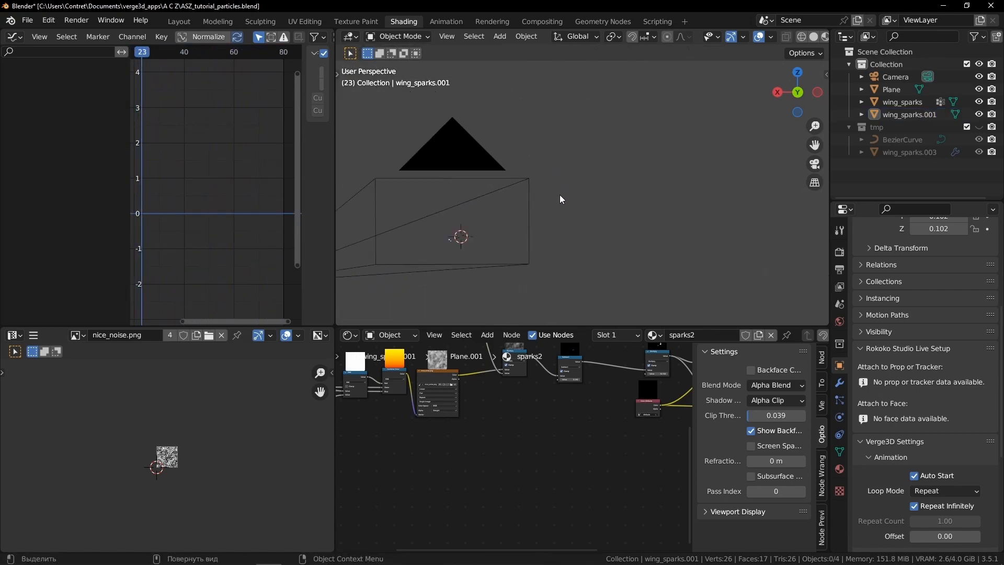
Unhide the tmp collection, frame wing_sparks.003 in the viewport and play its animation
left_click(979, 128)
middle_click_drag(669, 152, 534, 171, "shift")
scroll(549, 169, "down", 4)
left_click(452, 203)
key("KP_Decimal")
key("space")
left_click(628, 164)
left_click(585, 142)
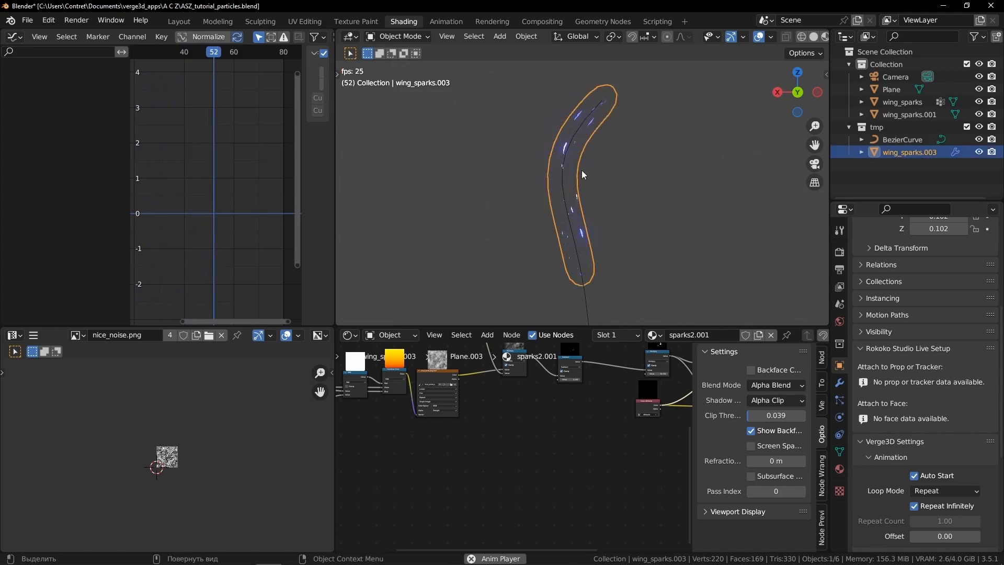
Edit BezierCurve in a maximized viewport, rotating its upper end point and moving it down
left_click(585, 300)
key("Tab")
key("ctrl+space")
scroll(502, 199, "up", 2)
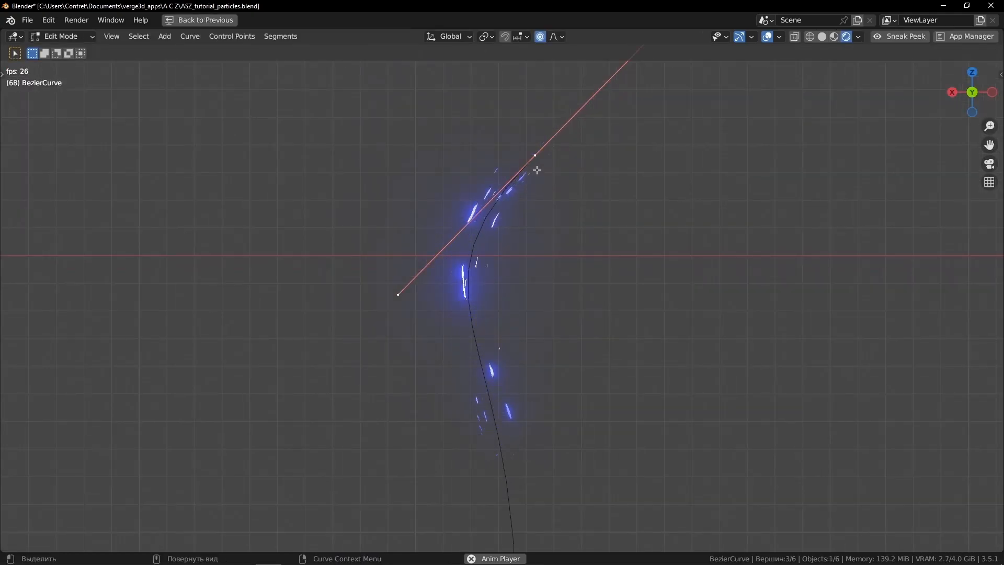
key("r")
left_click(441, 174)
key("g")
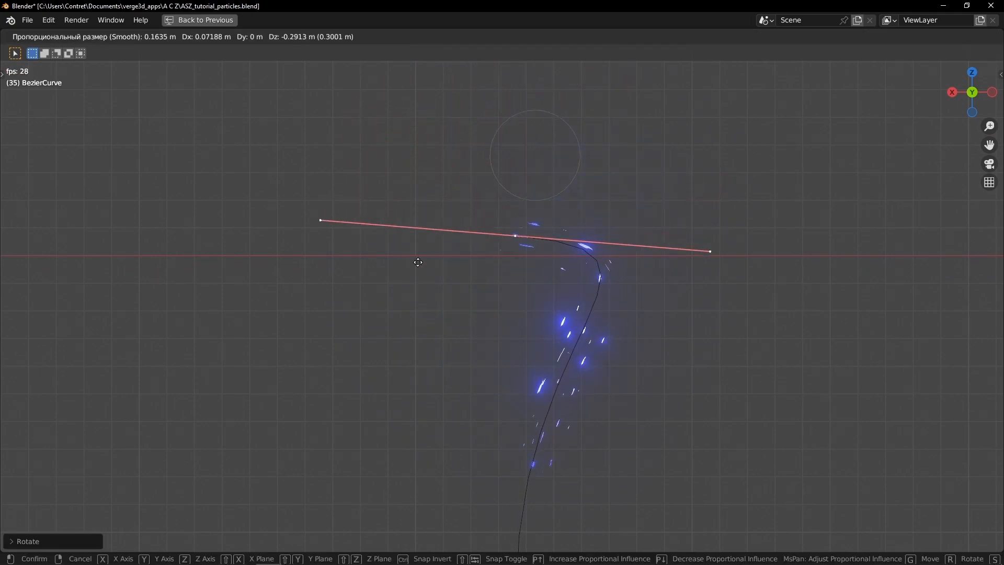
left_click(388, 337)
Bend the curve sharply by rotating, moving and enlarging its upper end point's handles, and return to Object Mode
middle_click_drag(493, 324, 489, 221, "shift")
key("r")
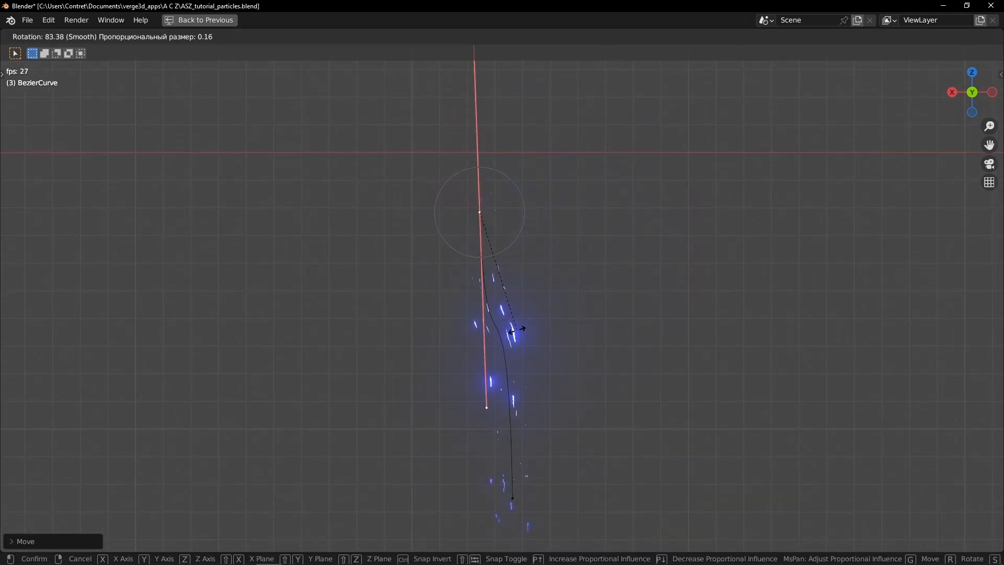
left_click(390, 275)
key("g")
left_click(544, 214)
key("s")
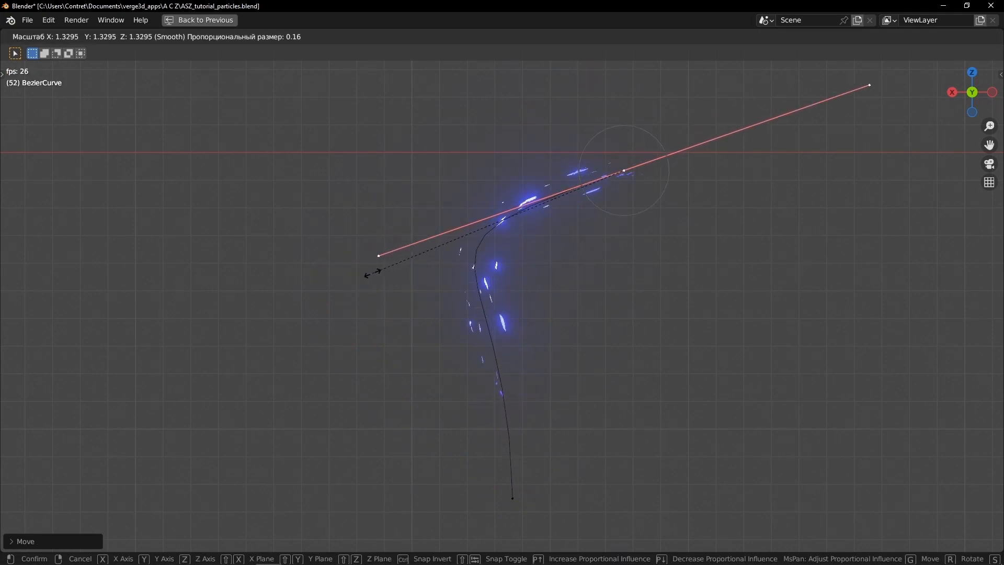
left_click(271, 323)
key("r")
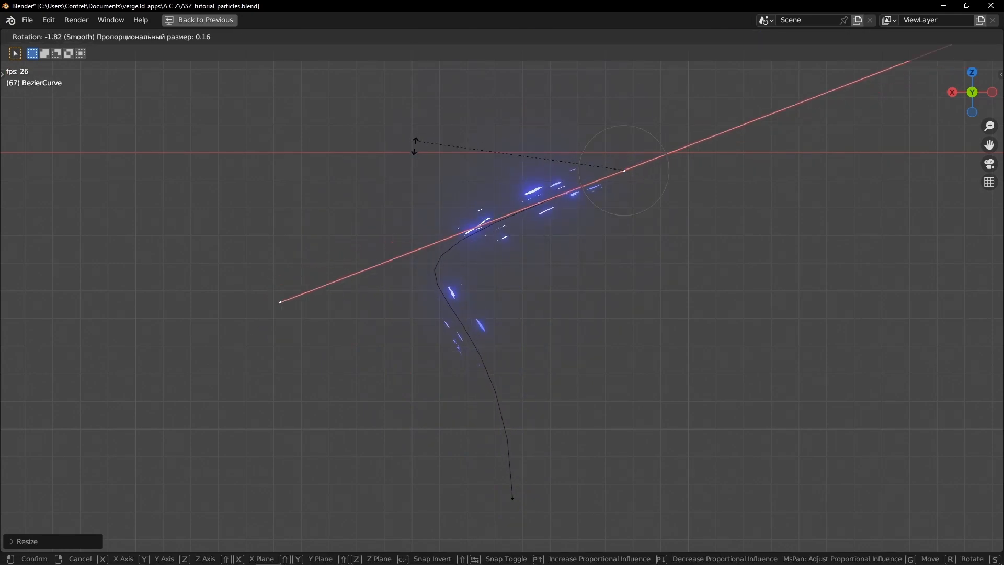
left_click(615, 263)
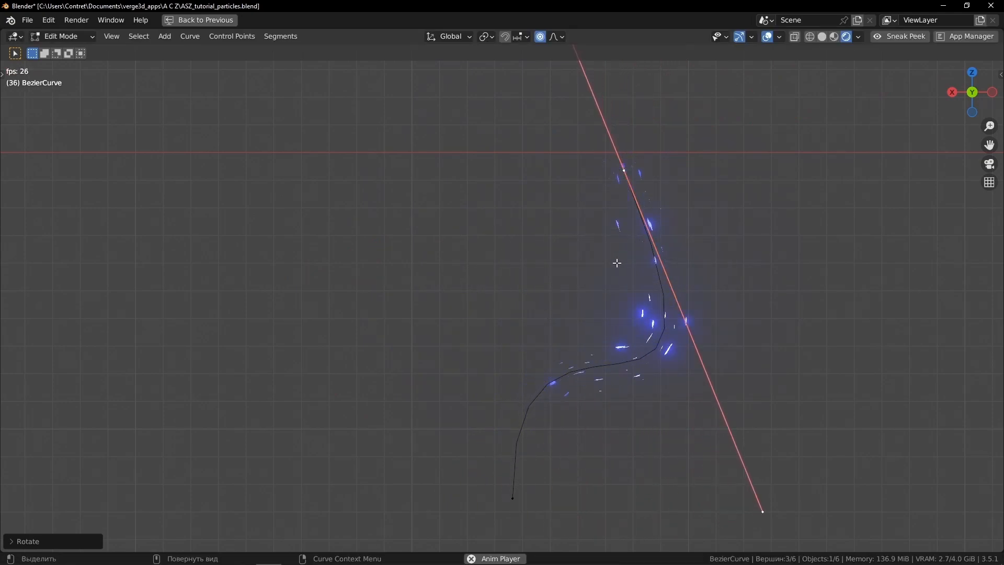
key("Tab")
Examine how wing_sparks.003 follows the bent curve, including its mesh in Edit Mode and the restored multi-editor layout
left_click(566, 298)
left_click(599, 349)
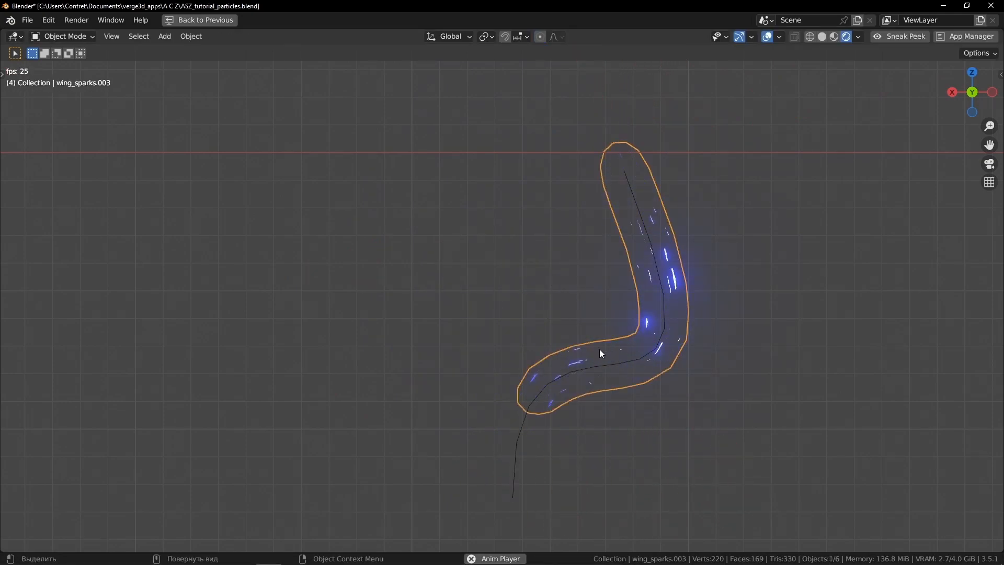
middle_click_drag(649, 324, 587, 298)
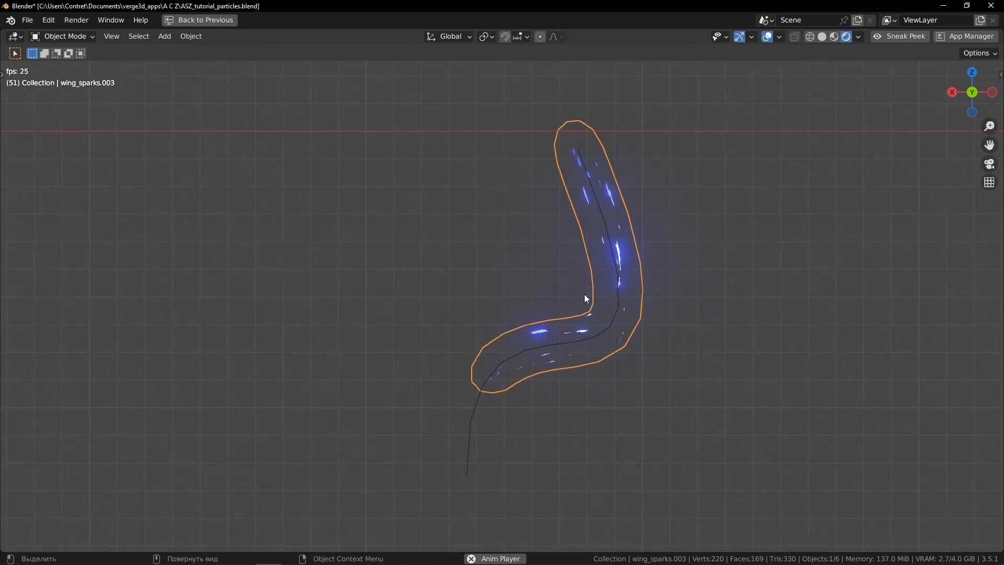
left_click(500, 376)
left_click(506, 354)
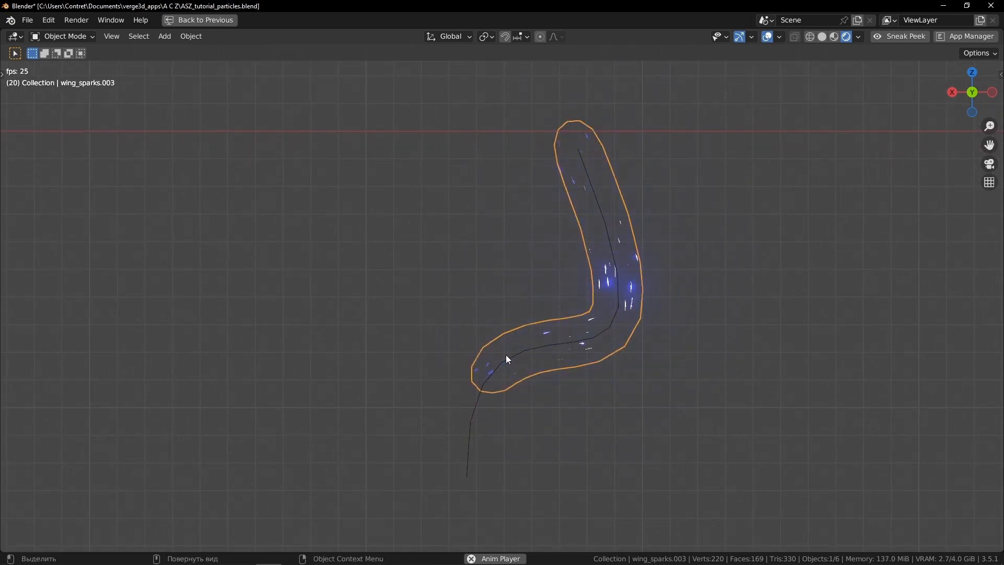
key("ctrl+space")
key("Tab")
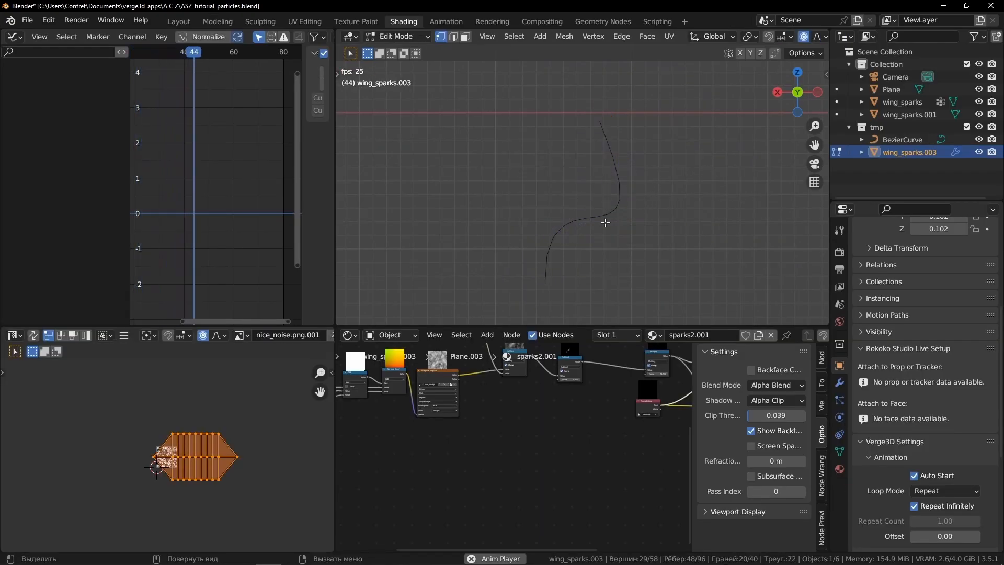
key("a")
middle_click_drag(501, 206, 601, 181)
key("Tab")
middle_click_drag(636, 259, 579, 228)
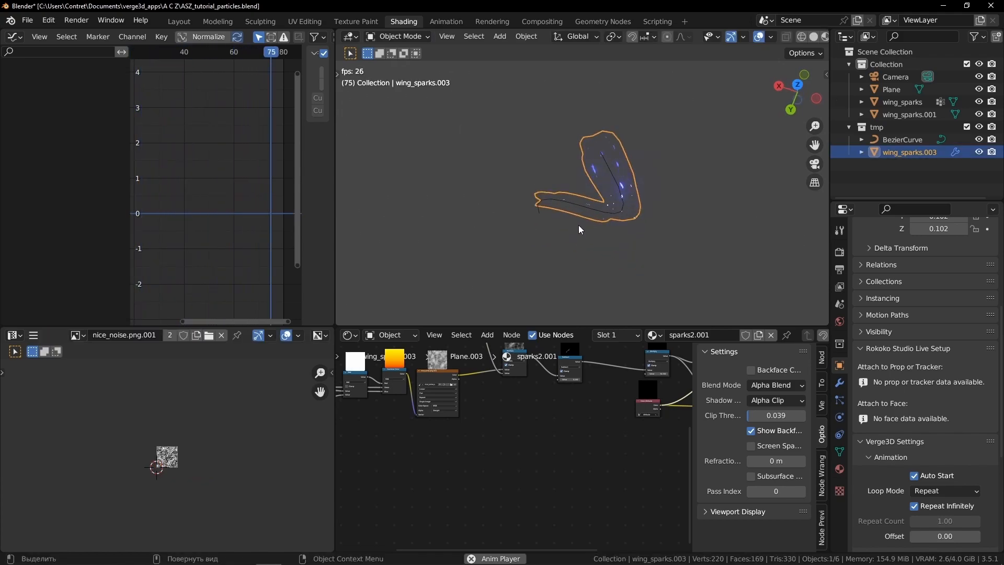
Deselect the curved sparks, return to wing_sparks.001 and frame it in the viewport
left_click(660, 179)
middle_click_drag(660, 178, 505, 127)
scroll(515, 142, "down", 5)
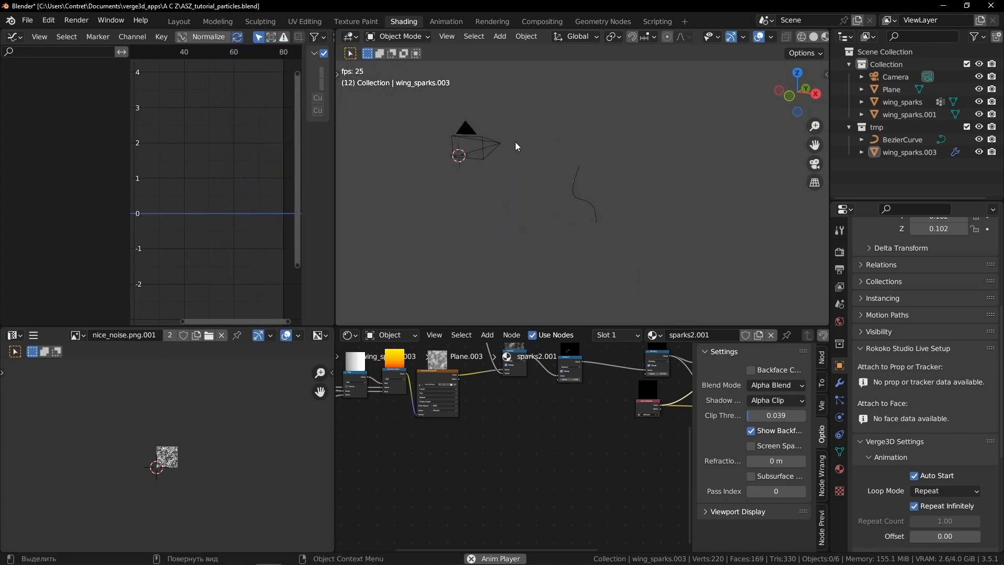
scroll(544, 153, "up", 3)
left_click(817, 162)
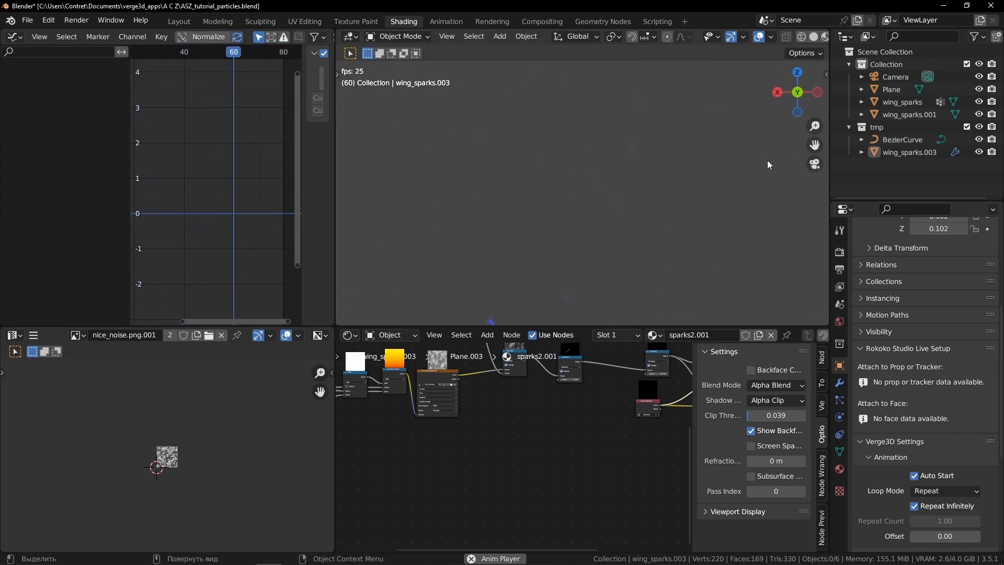
left_click(545, 225)
middle_click_drag(544, 225, 648, 164)
key("KP_Decimal")
left_click(682, 190)
left_click(569, 215)
Duplicate all of wing_sparks.001's geometry in place, rotate the copy 90 degrees about the vertical axis and return to Object Mode
key("Tab")
key("a")
key("shift+d")
right_click(630, 221)
type("r90")
left_click(628, 223)
key("ctrl+Tab")
left_click(511, 174)
key("alt+a")
middle_click_drag(560, 156, 619, 183)
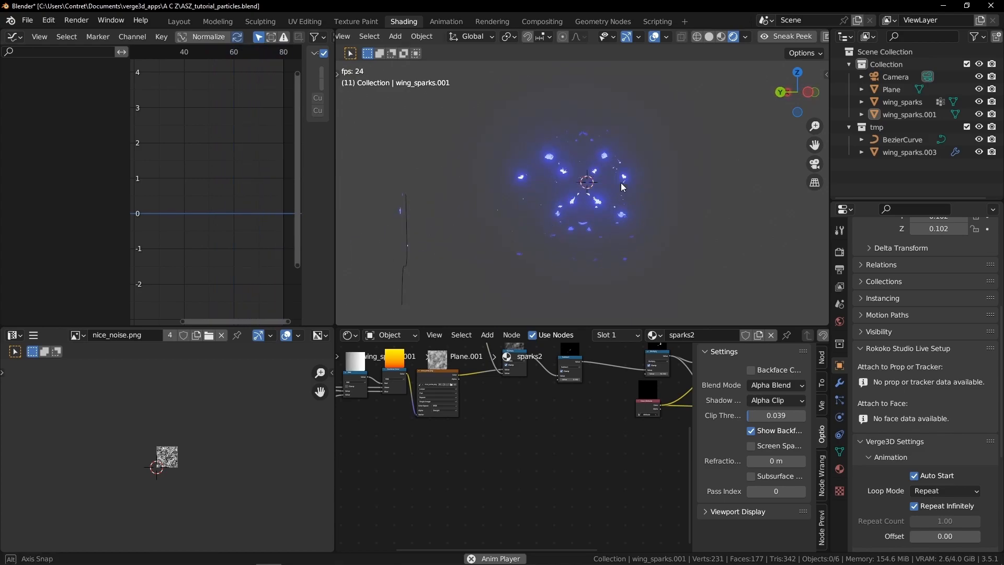
Stop playback, shift the rotated copy's UVs upward along Y, and replay the animation in Object Mode
key("space")
key("ctrl+Tab")
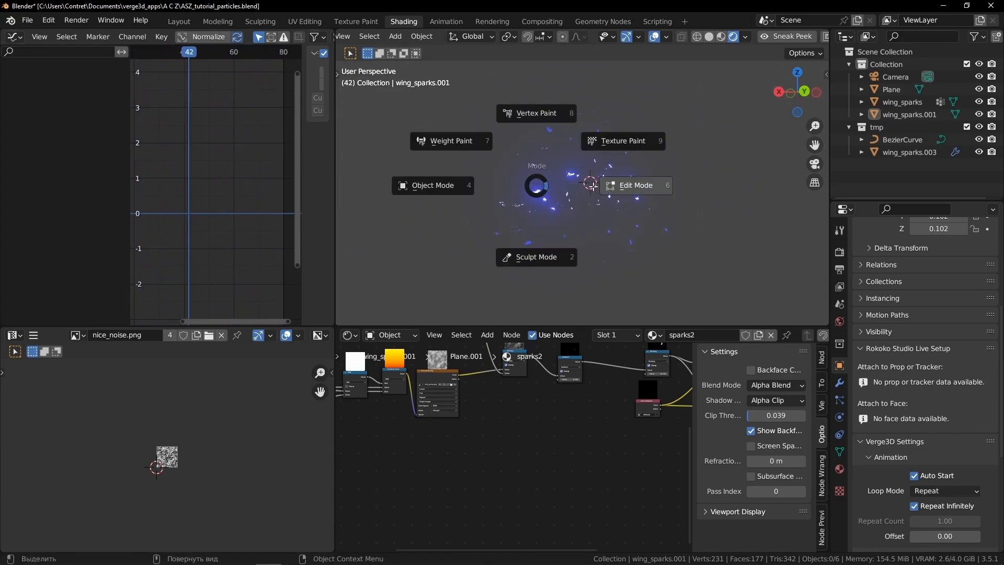
left_click(594, 186)
scroll(159, 480, "up", 3)
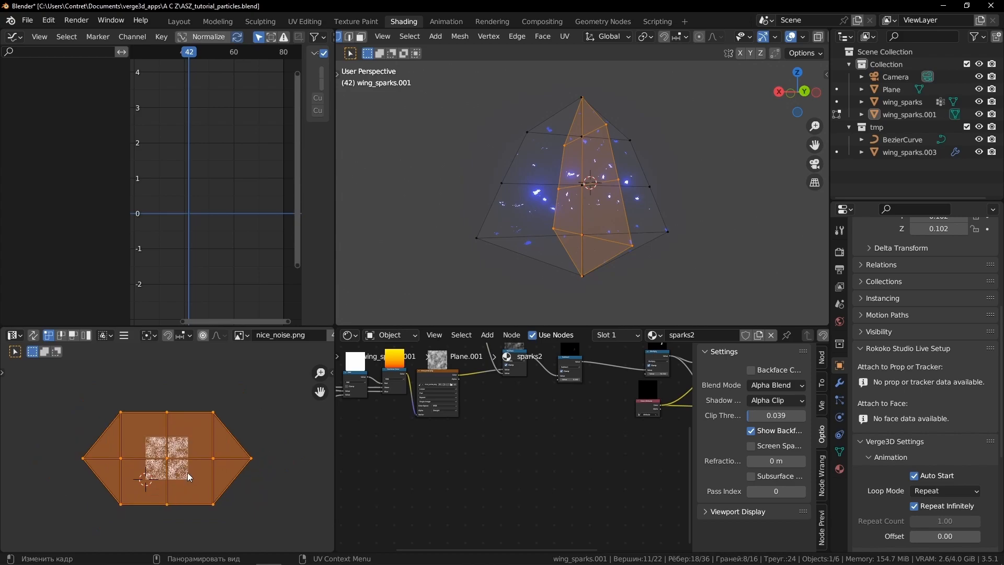
key("g")
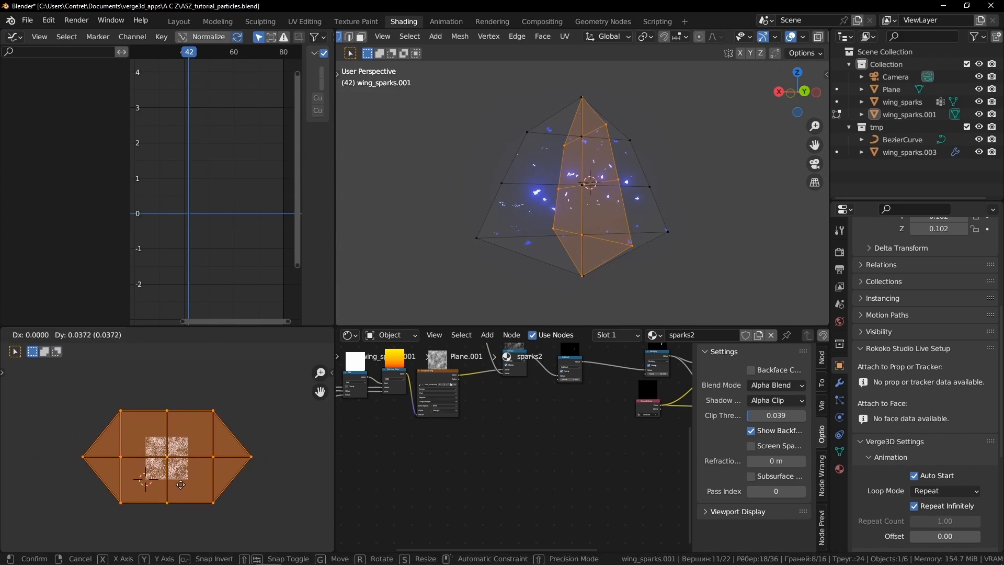
key("y")
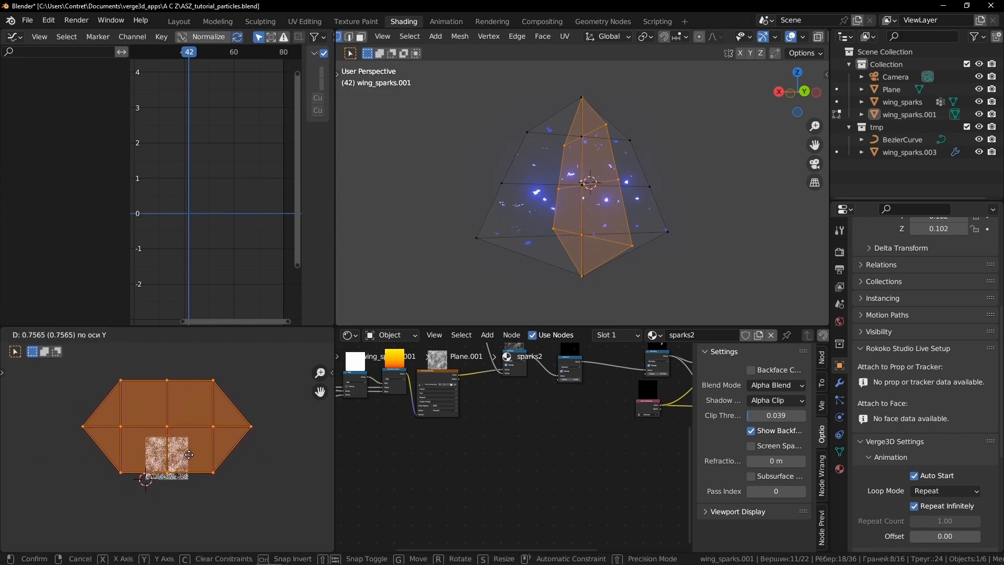
left_click(190, 448)
key("Tab")
key("space")
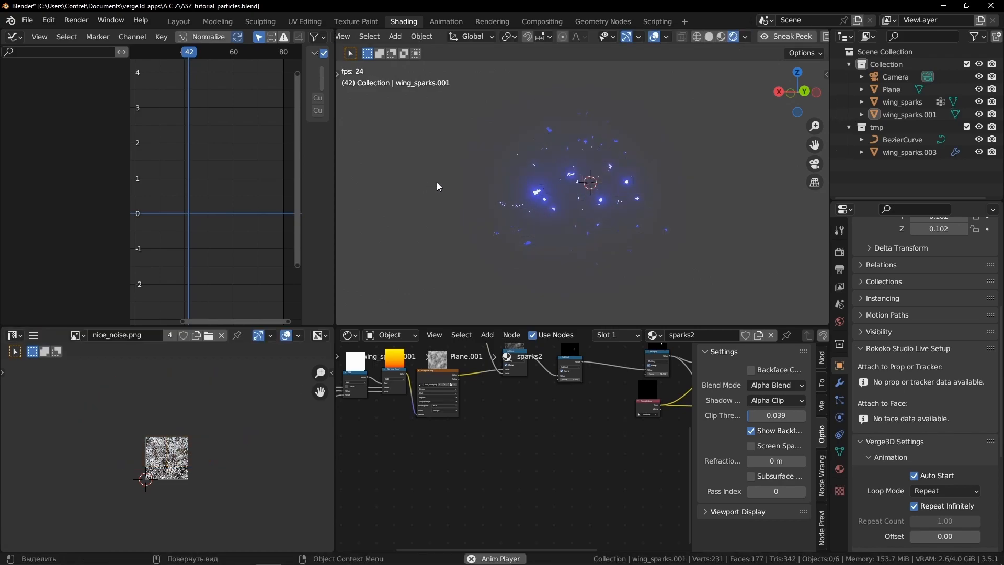
middle_click_drag(544, 197, 616, 201)
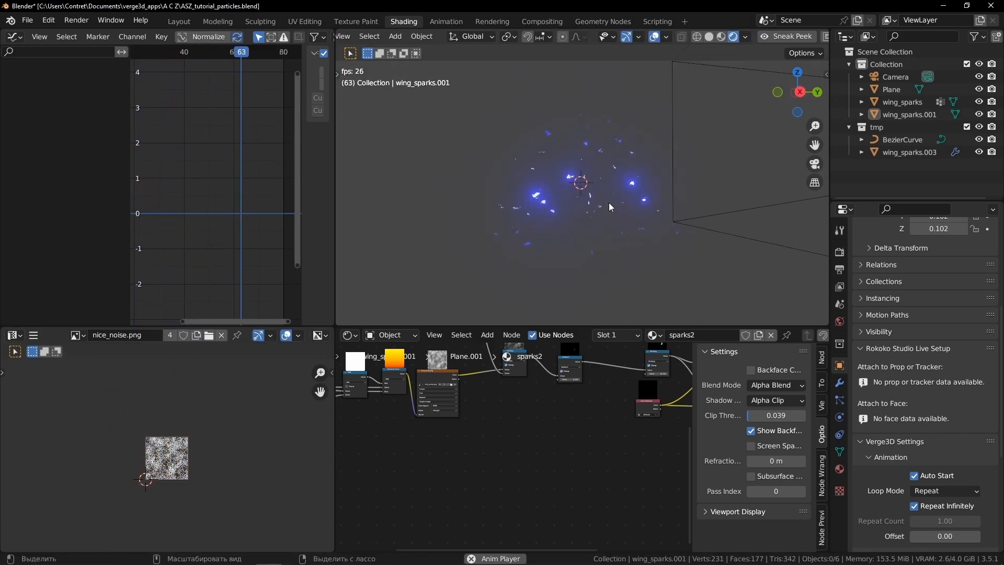
Enlarge the radius of BezierCurve's upper control point in Edit Mode to widen the curved sparks, and return to Object Mode
middle_click_drag(515, 217, 517, 263)
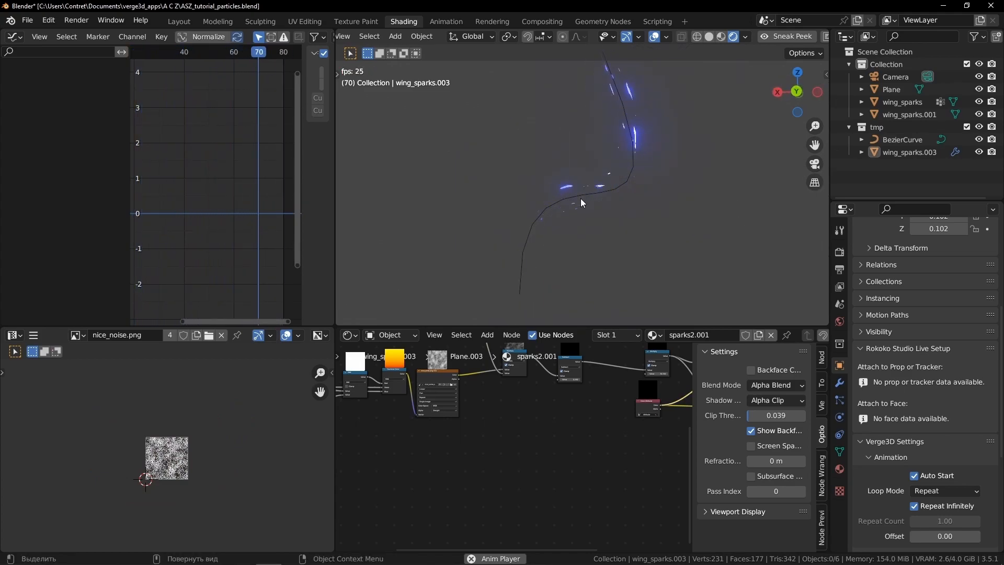
left_click(530, 237)
key("Tab")
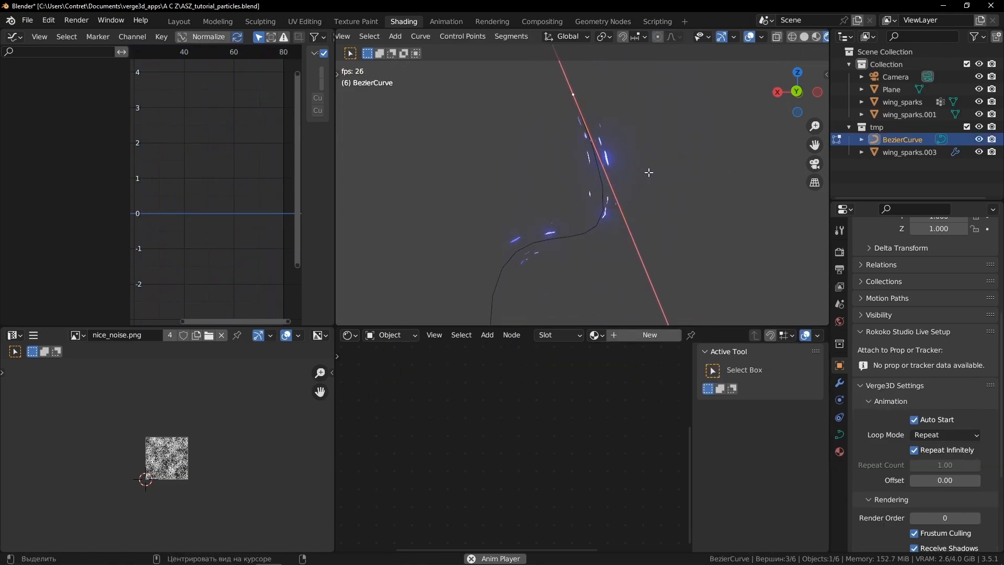
key("alt+s")
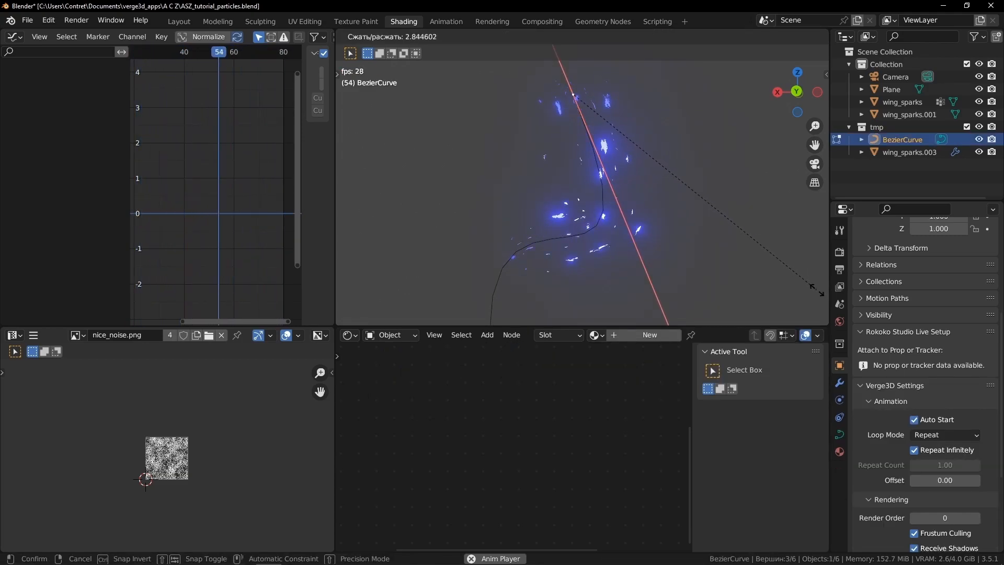
left_click(662, 166)
key("Tab")
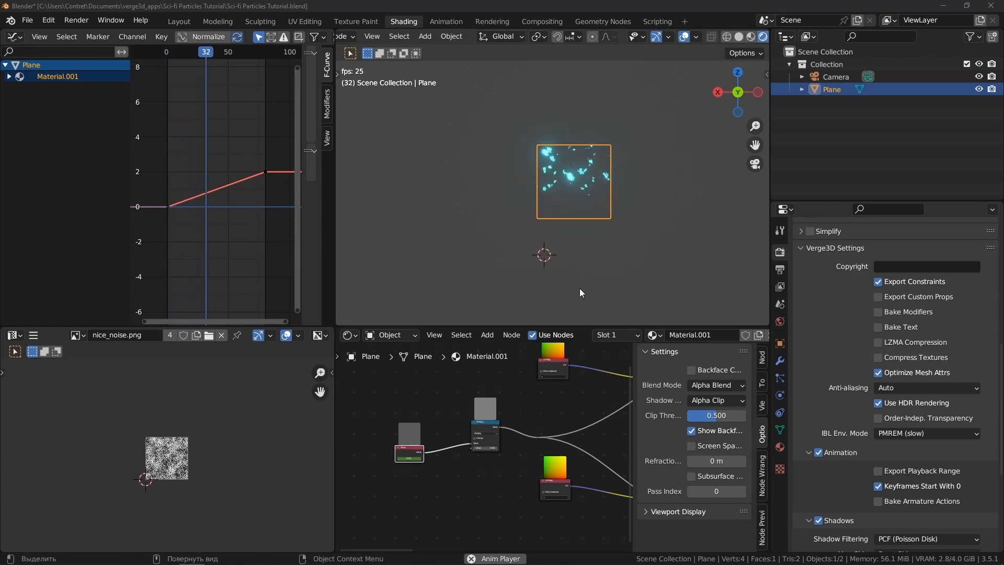
In the Sci-fi Particles Tutorial scene, look through the camera and reselect the Plane
key("KP_0")
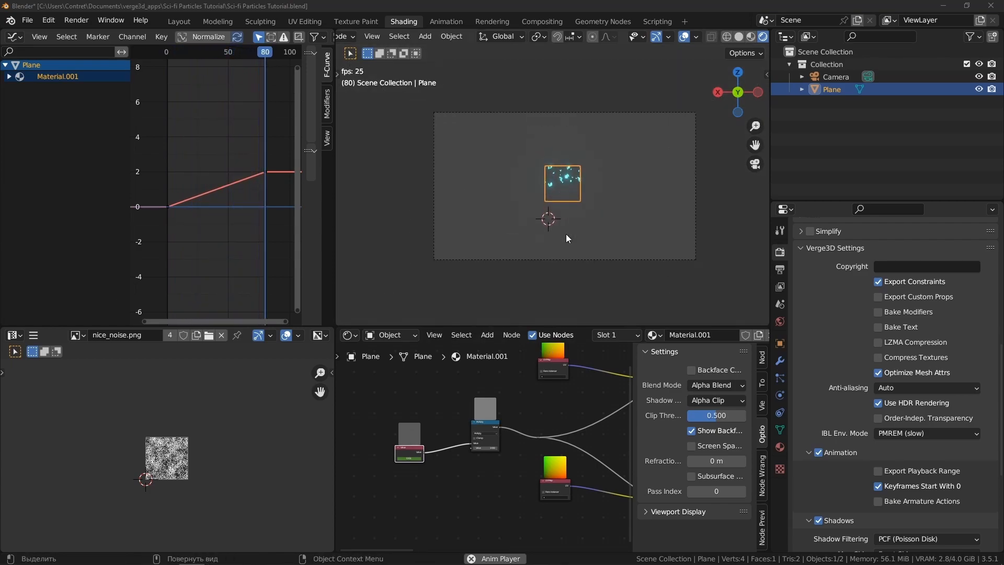
left_click(588, 224)
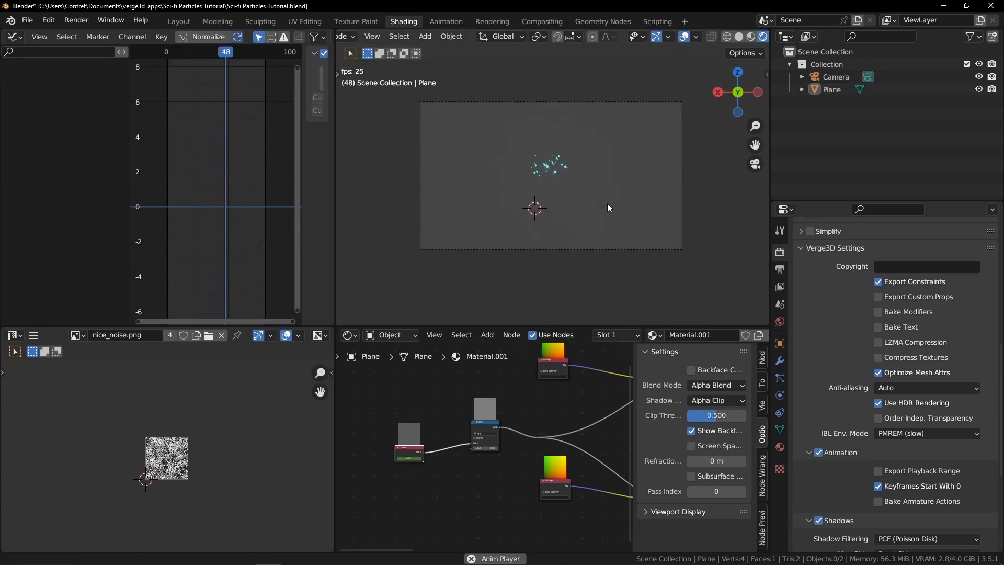
left_click(522, 163)
scroll(522, 163, "up", 4)
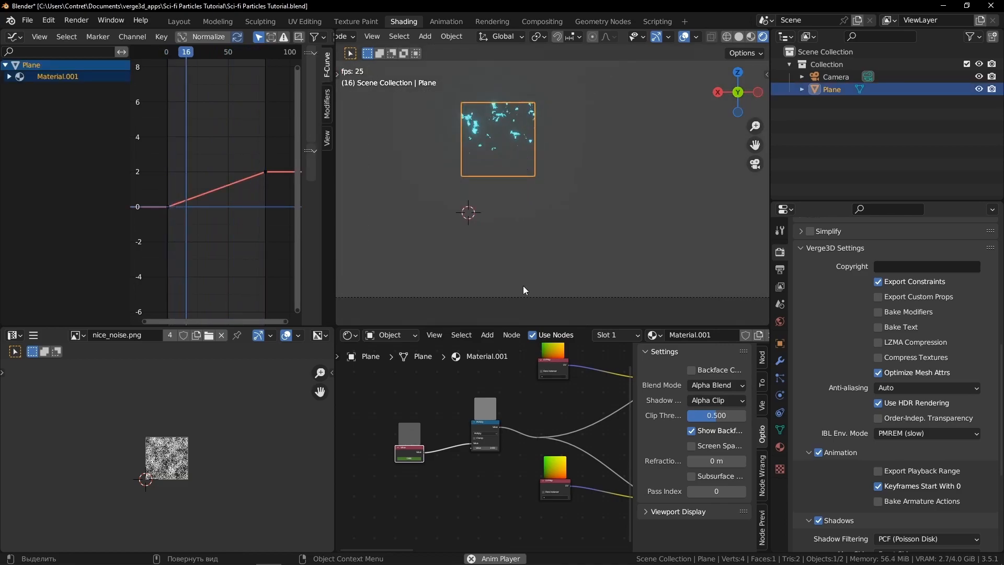
Connect the keyframed Value node's output to the second input of the Multiply node beside the noise texture in Material.001
scroll(501, 444, "down", 5)
middle_click_drag(609, 438, 464, 417)
scroll(517, 429, "up", 6)
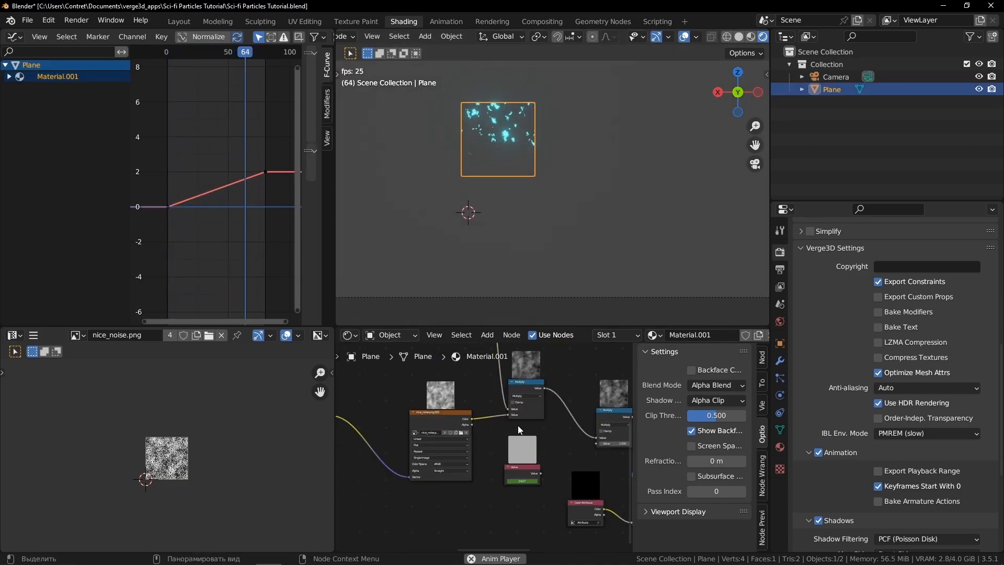
scroll(517, 430, "up", 7)
middle_click_drag(609, 447, 475, 447)
left_click(434, 475)
left_click_drag(449, 482, 569, 417)
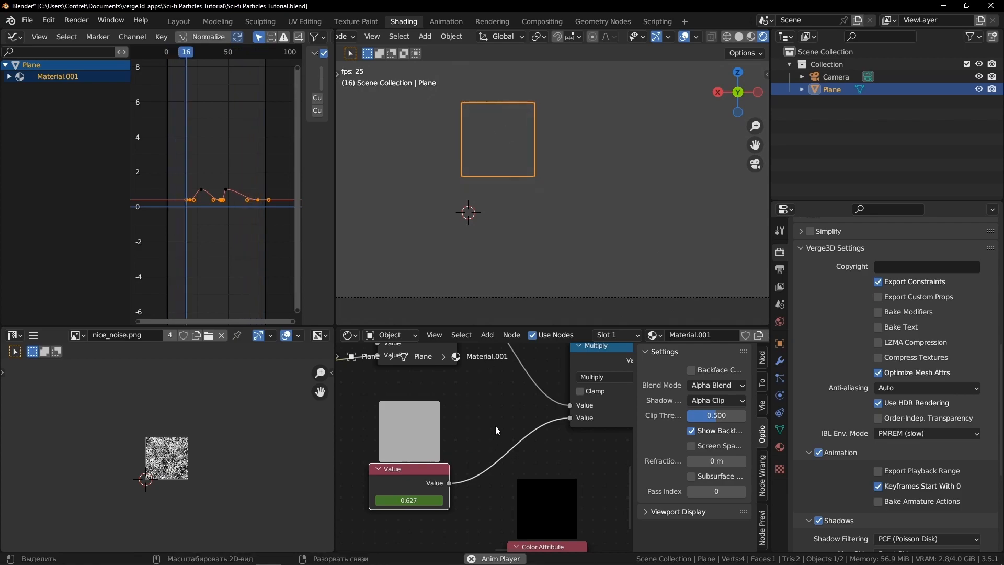
Frame the whole Material.001 node tree and select the animated Value node at its start
key("Home")
scroll(414, 447, "up", 8)
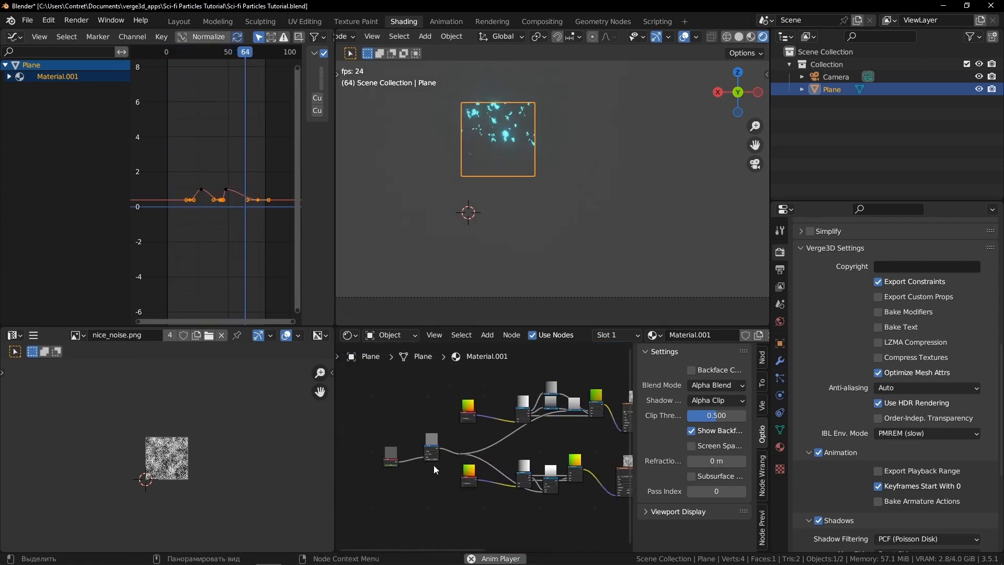
left_click_drag(462, 471, 417, 465)
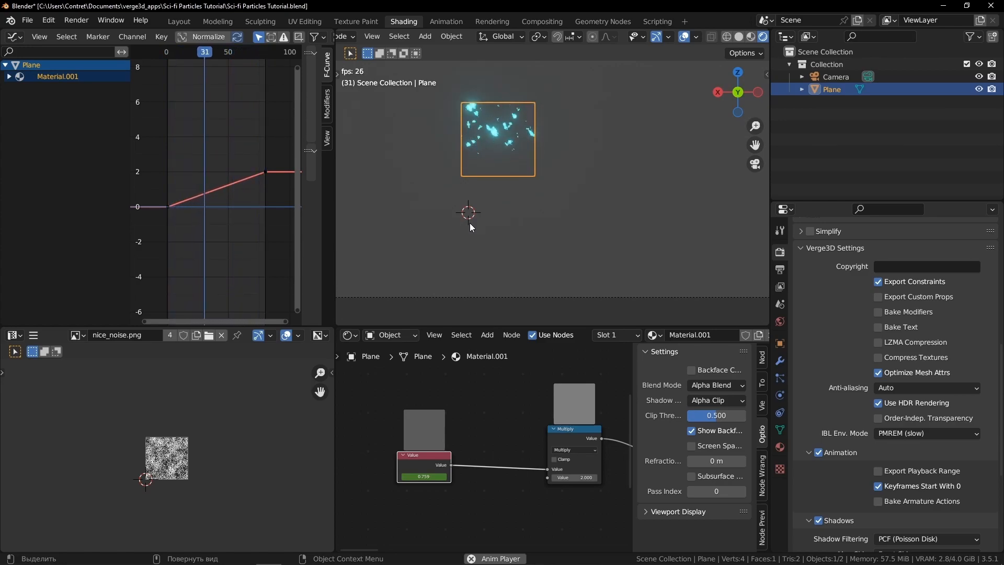
left_click(28, 21)
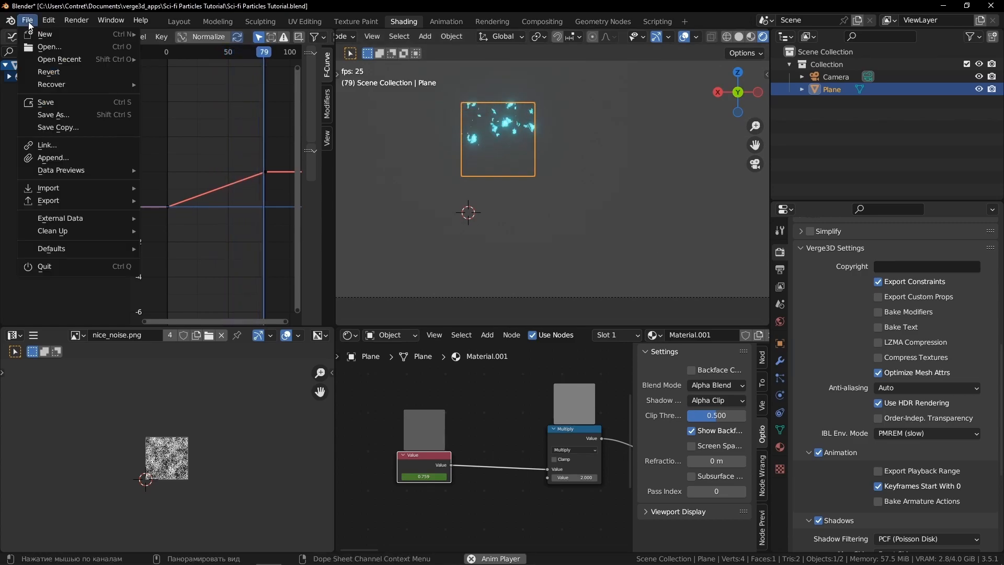
mouse_move(51, 203)
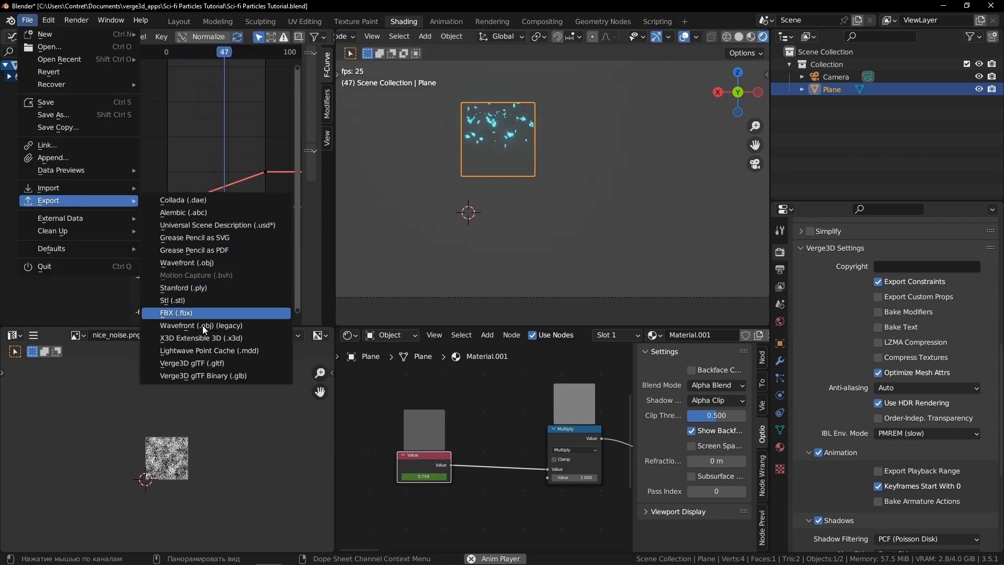
left_click(236, 362)
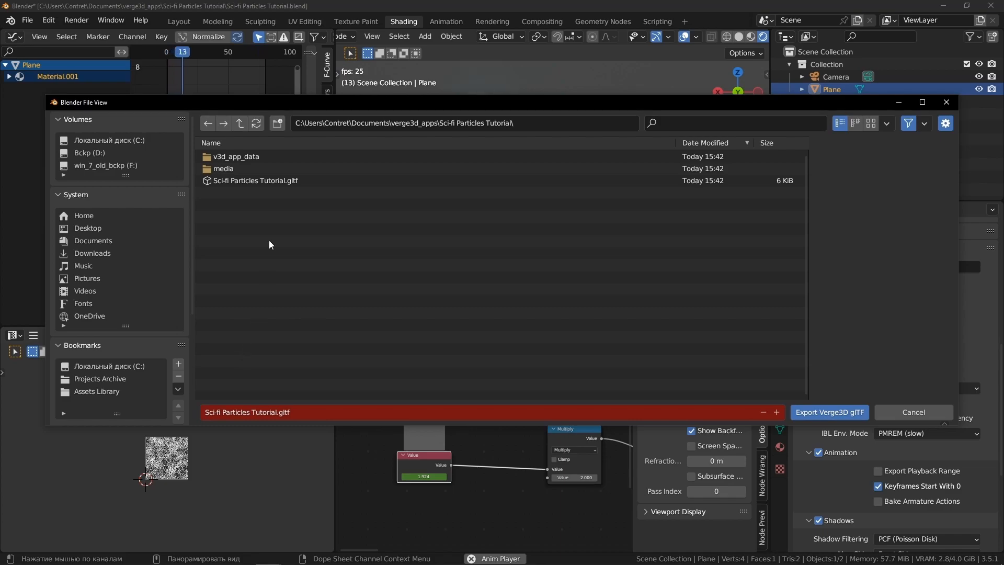
left_click(238, 181)
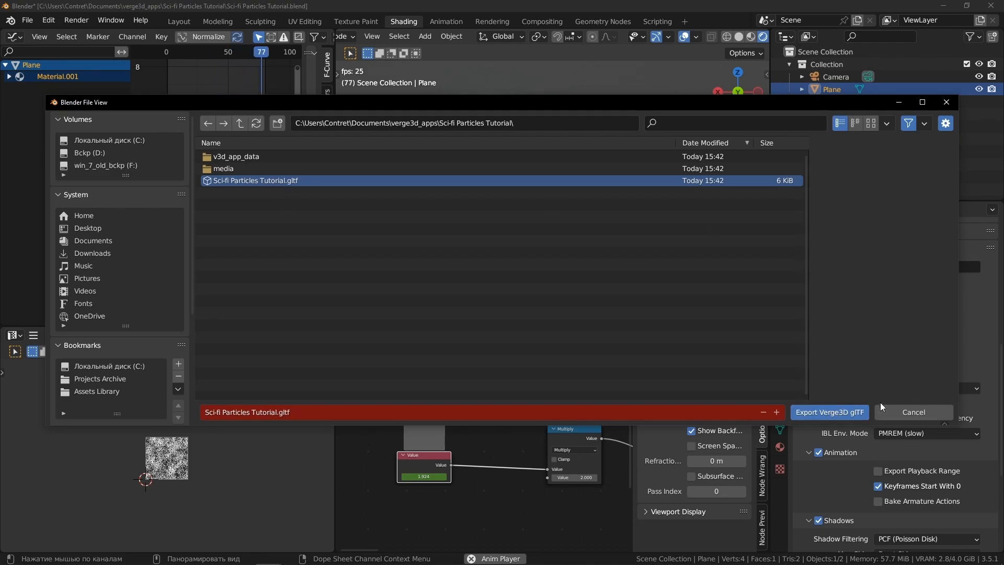
left_click(914, 413)
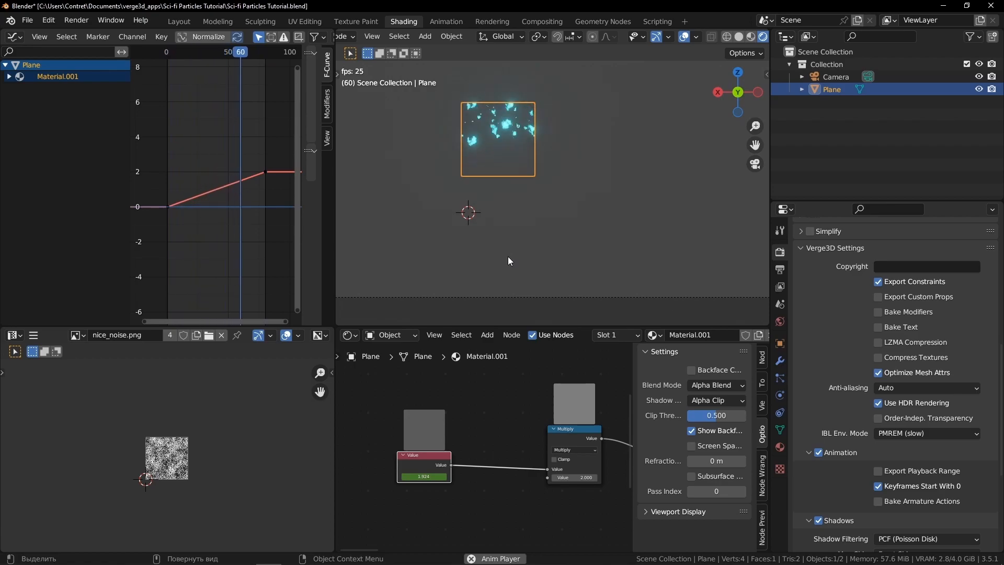
Search the commands for "verge" and export the scene as Verge3D glTF over Sci-fi Particles Tutorial.gltf
key("F3")
type("v")
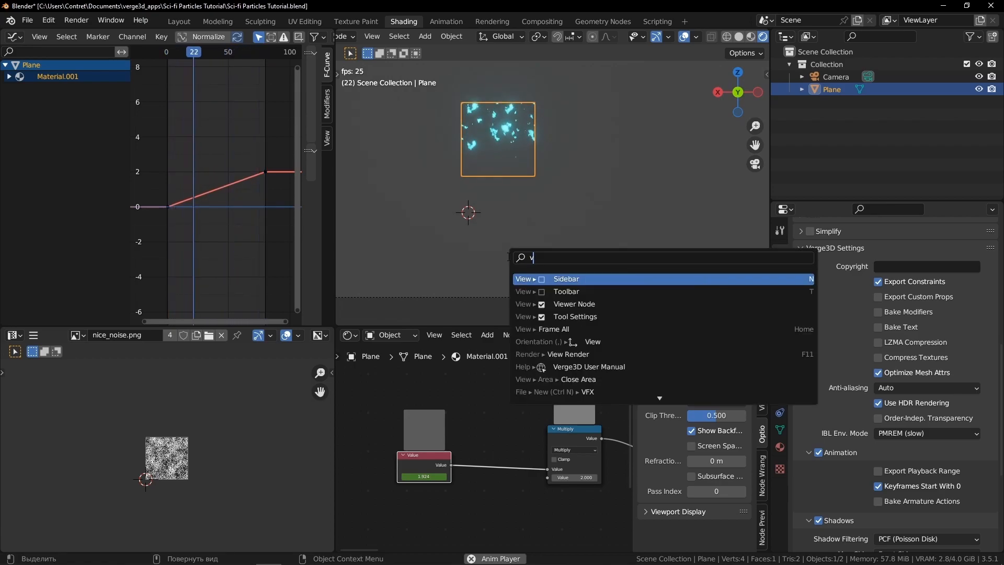
type("erge")
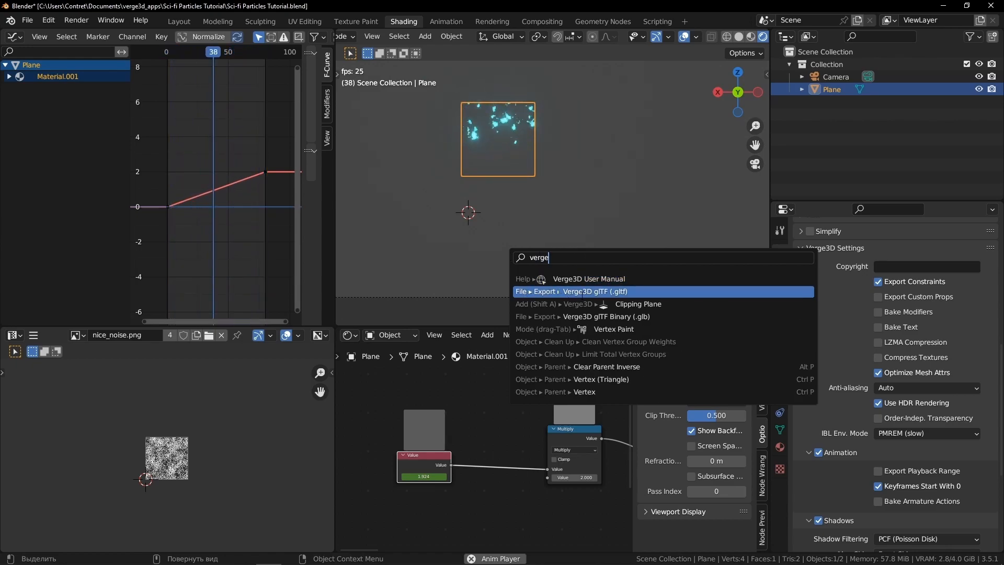
left_click(636, 291)
double_click(266, 180)
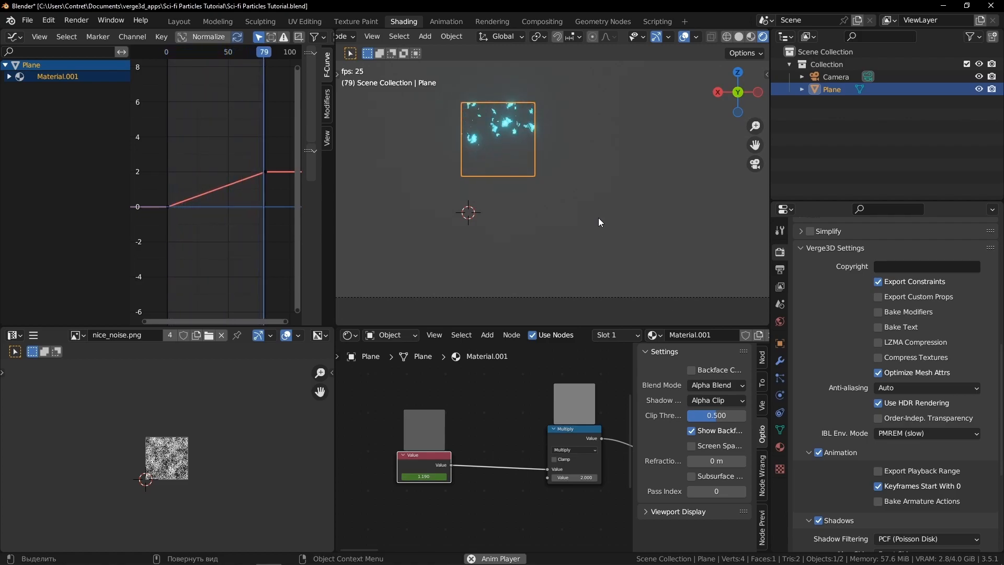
Repeat the Verge3D glTF export from the command search, keeping the same file name
key("F3")
key("Return")
key("Return")
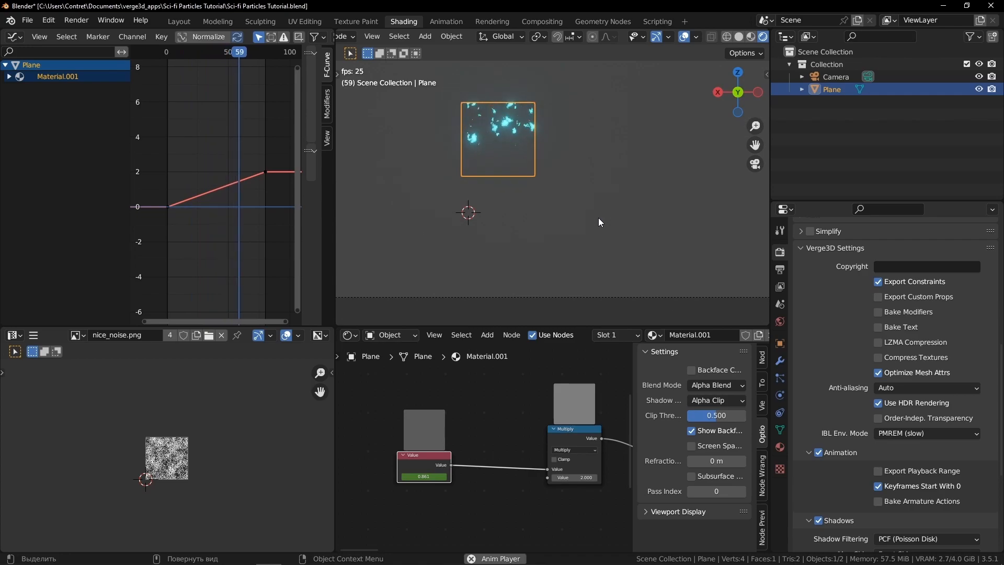
Switch to the Verge3D App Manager in the browser and open the Sci-fi Particles Tutorial app in the Puzzles editor
left_click(27, 20)
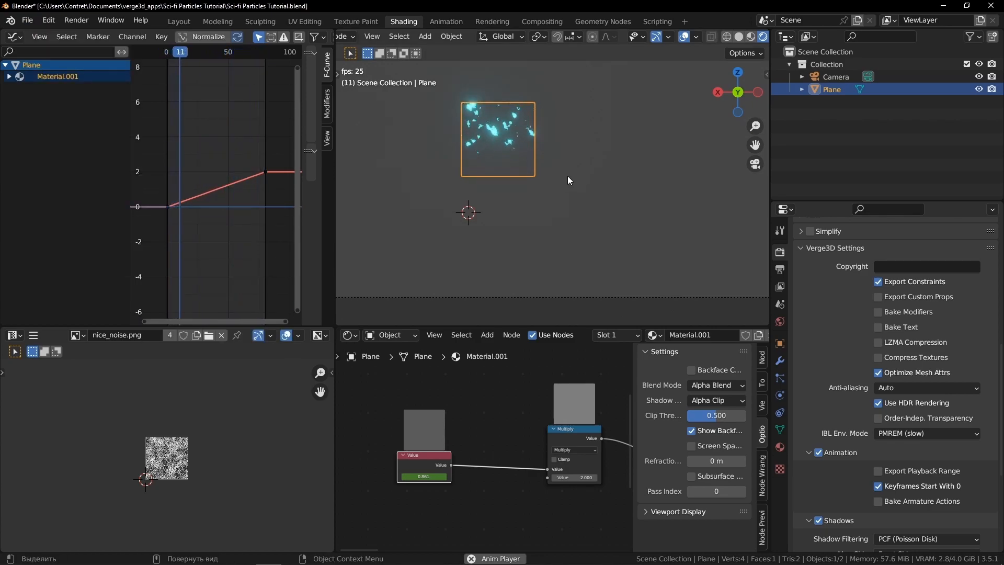
left_click(320, 563)
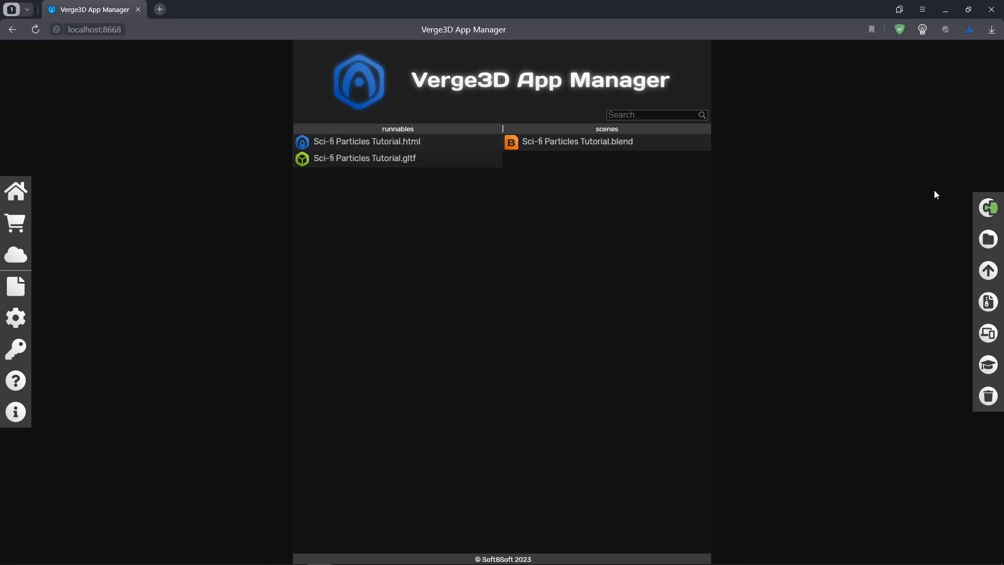
left_click(979, 207)
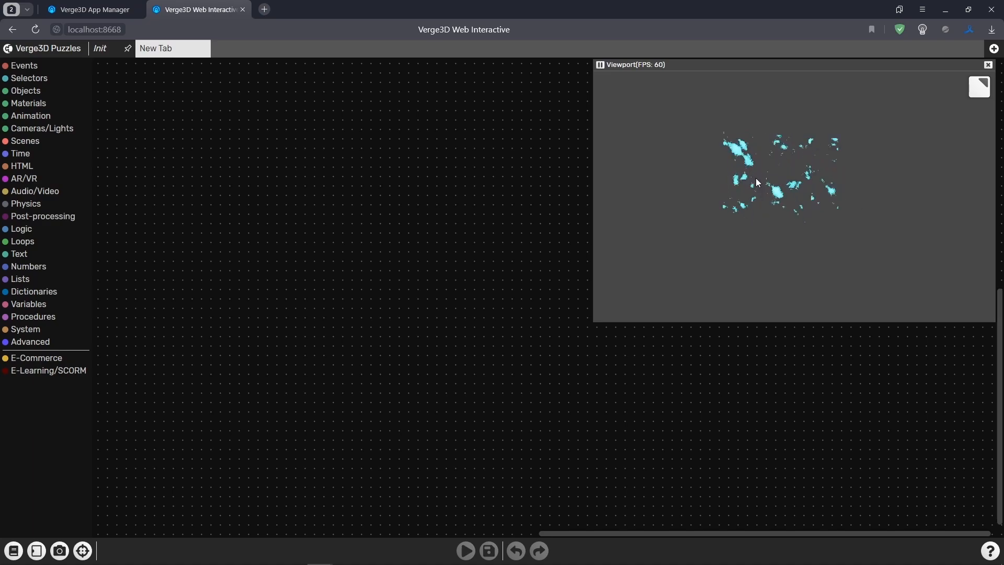
Add the bloom post-processing puzzle to the workspace with its default values and run the puzzles
left_click(26, 216)
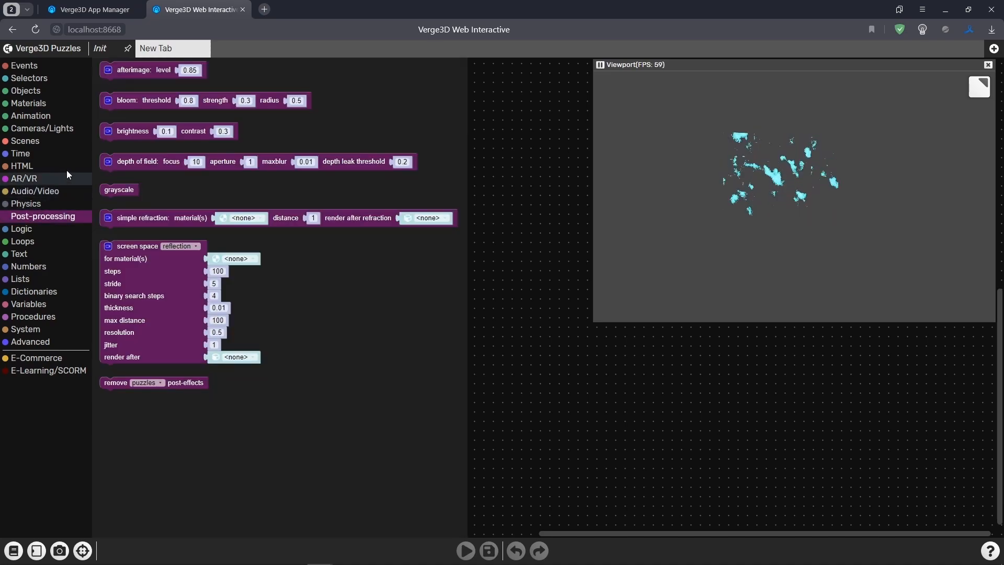
left_click_drag(127, 103, 304, 224)
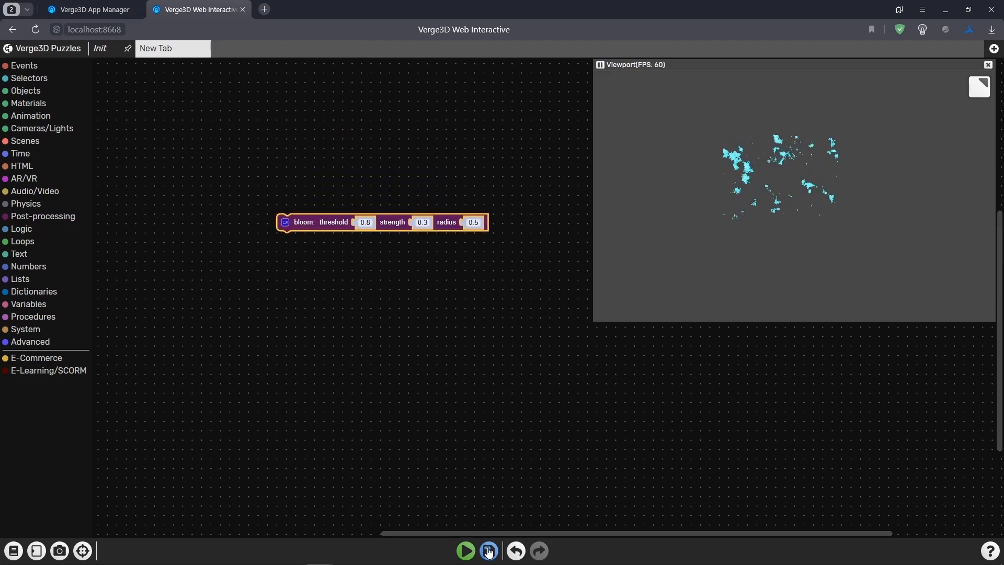
left_click(465, 551)
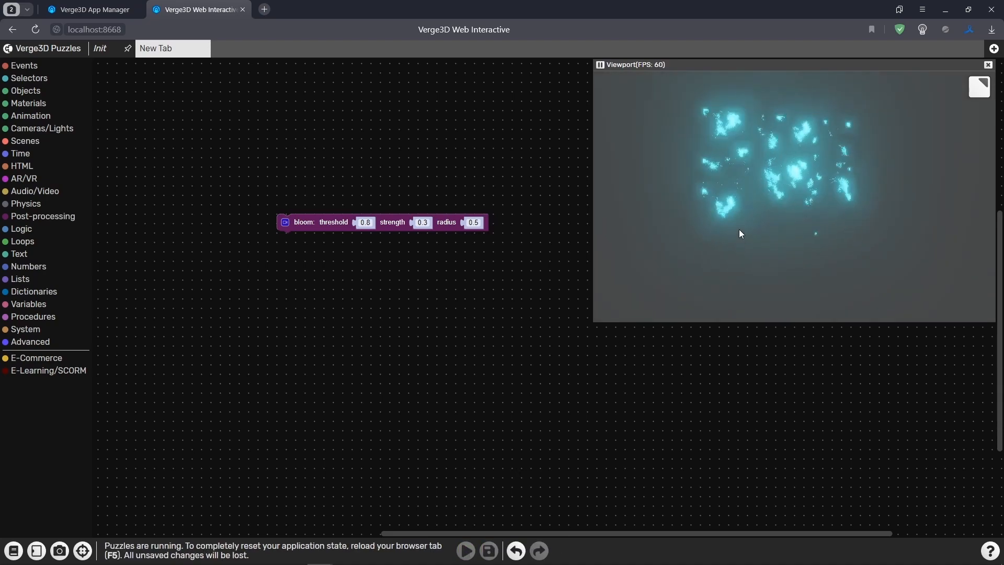
Set the bloom puzzle's radius to 0.2 and its strength to 0.2
scroll(369, 226, "up", 1)
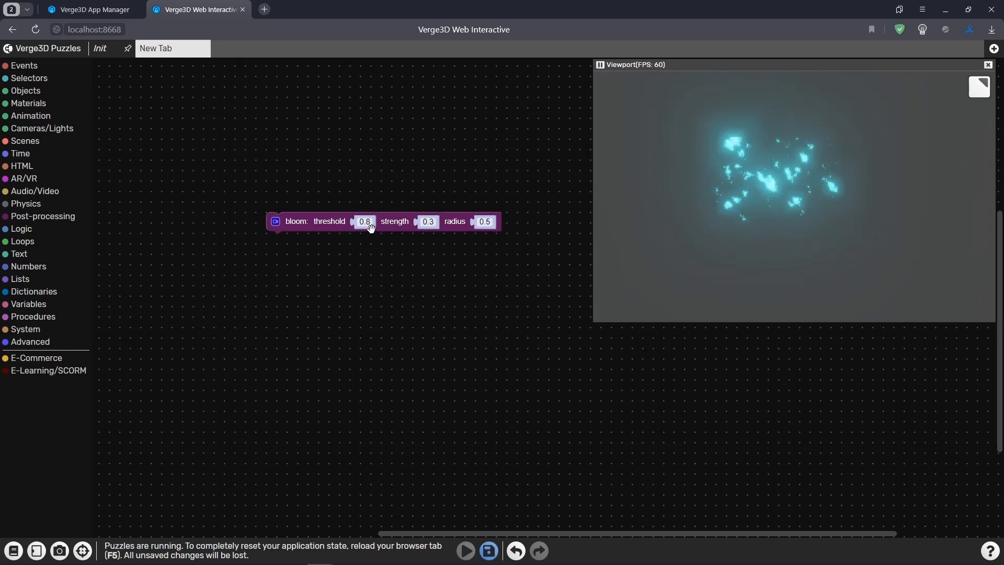
left_click(480, 222)
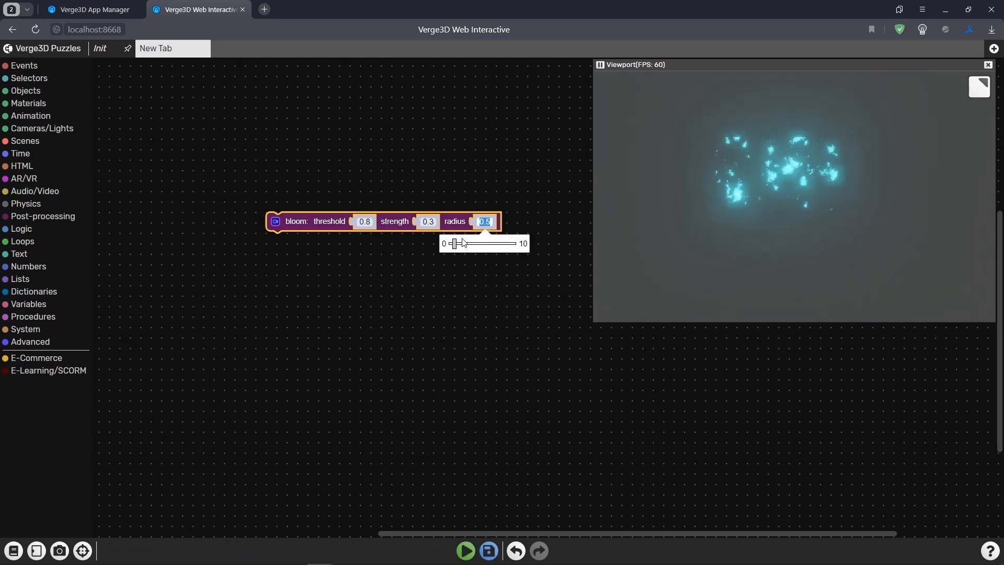
mouse_move(454, 244)
left_mouse_down()
mouse_move(500, 245)
mouse_move(433, 249)
mouse_move(454, 249)
left_mouse_up()
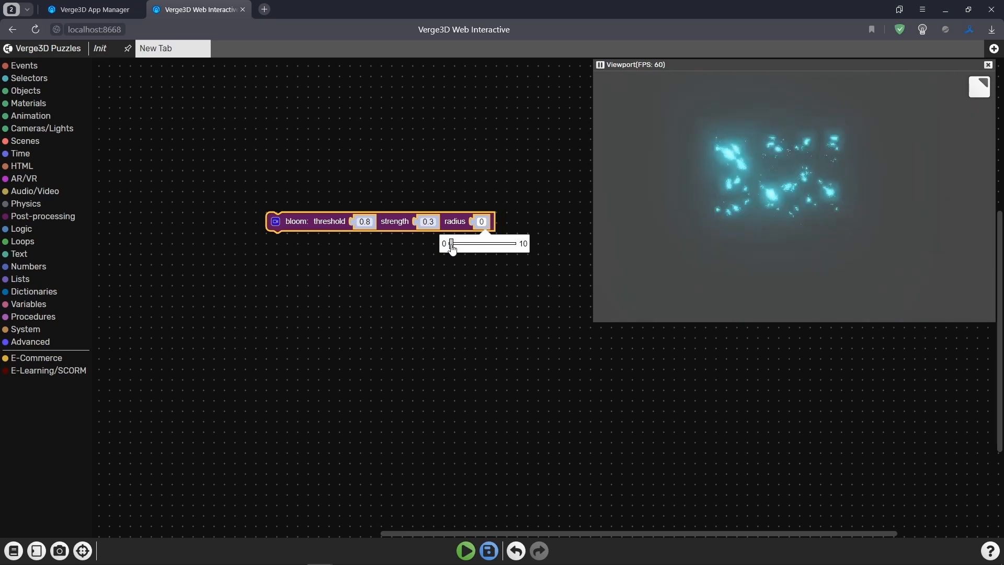
left_click(428, 221)
left_click_drag(394, 243, 398, 248)
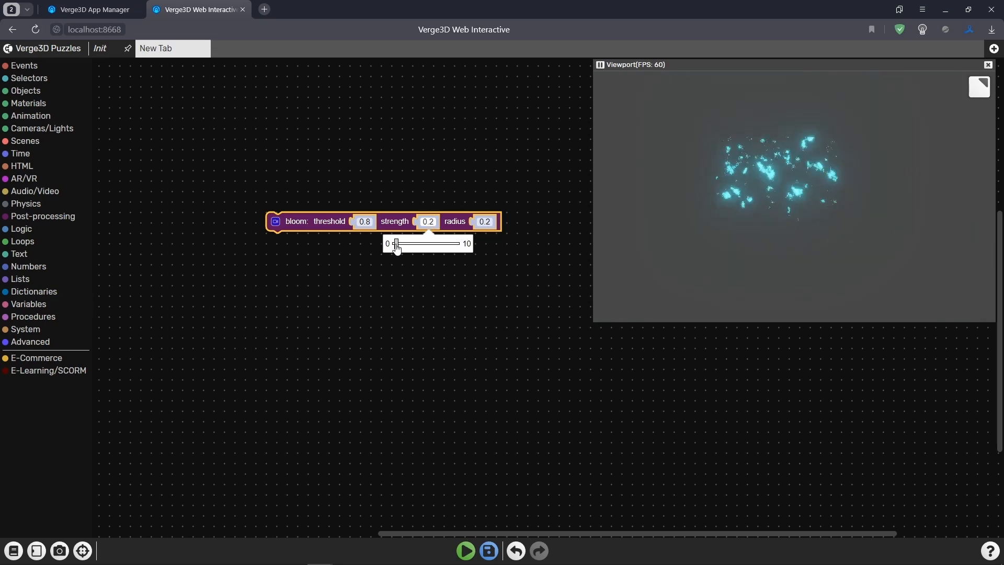
Set the bloom threshold to 1.3 and the radius to 0.6, and run the puzzles again
left_click(362, 220)
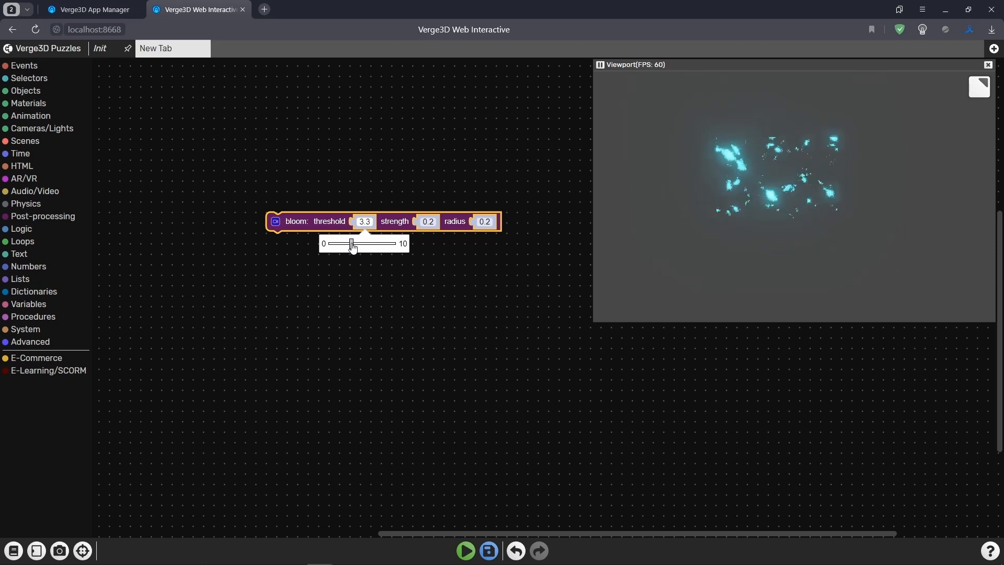
left_click_drag(345, 245, 339, 246)
left_click(485, 223)
left_click(453, 245)
mouse_move(462, 250)
left_mouse_down()
mouse_move(454, 243)
mouse_move(520, 248)
mouse_move(454, 247)
left_mouse_up()
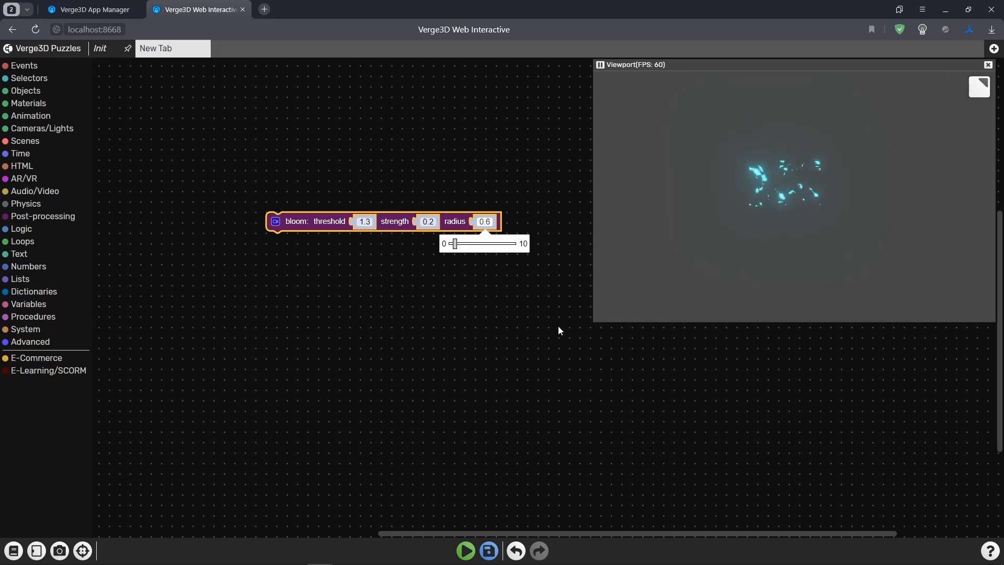
left_click(487, 356)
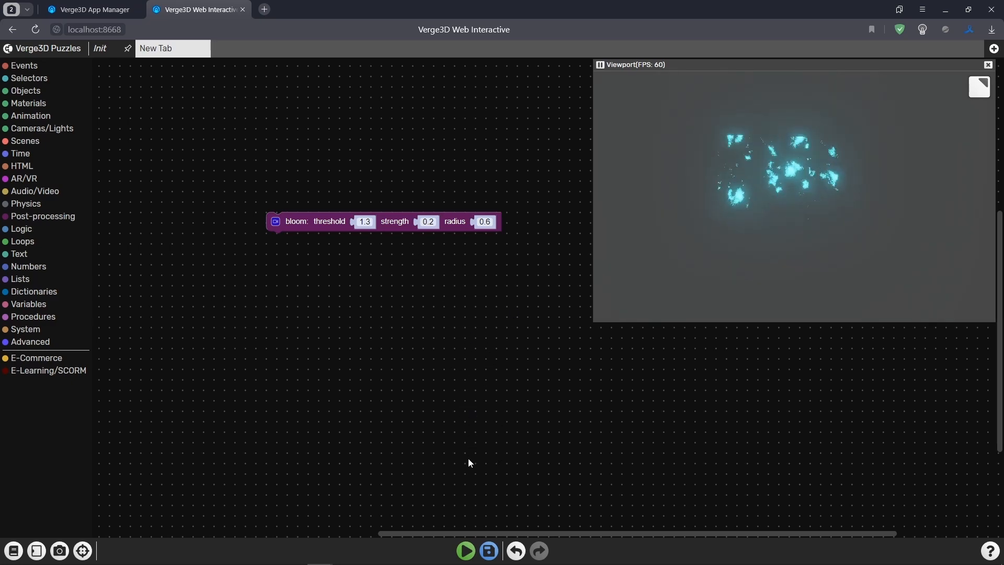
left_click(466, 551)
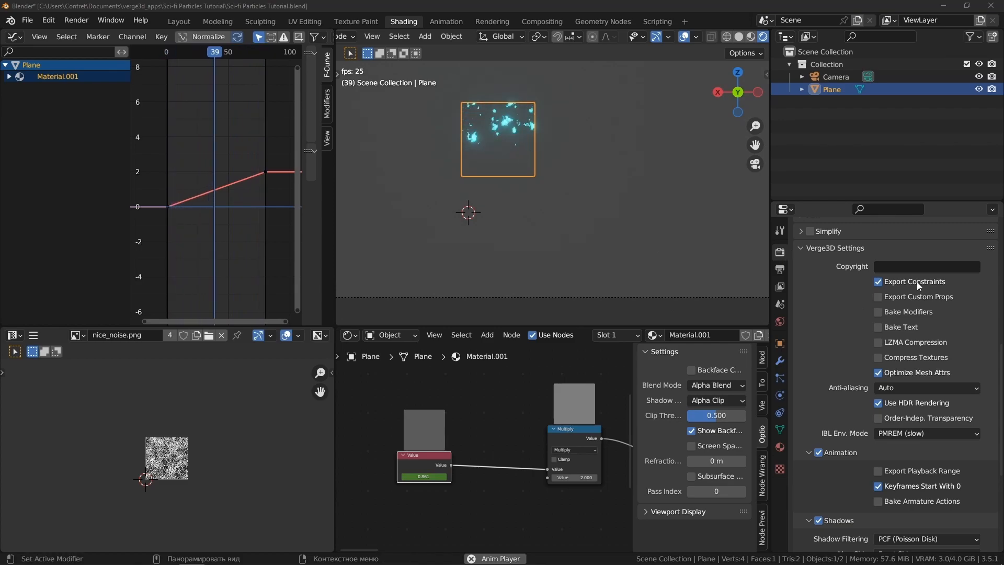
scroll(911, 280, "up", 12)
scroll(879, 277, "down", 9)
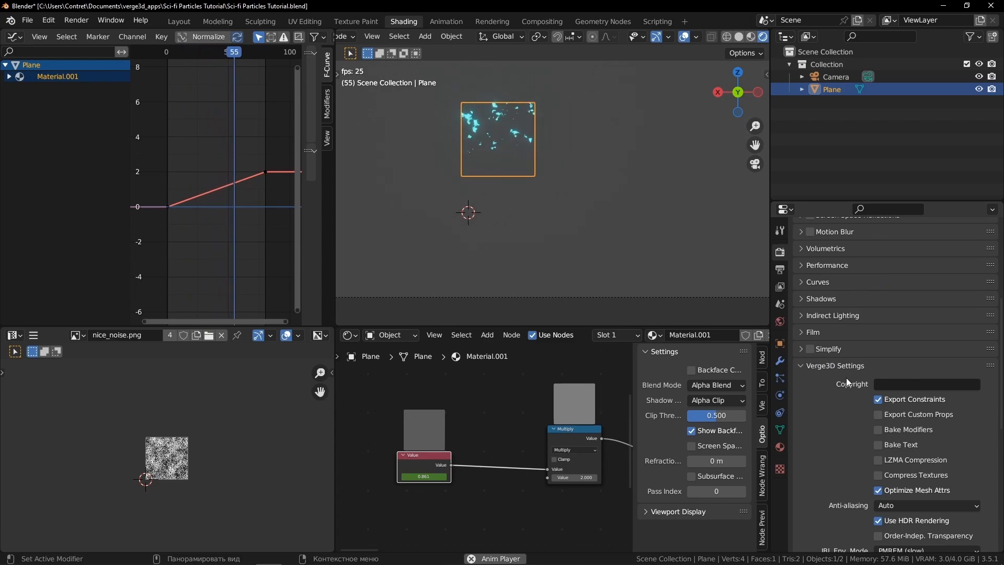
scroll(845, 378, "down", 3)
left_click(879, 458)
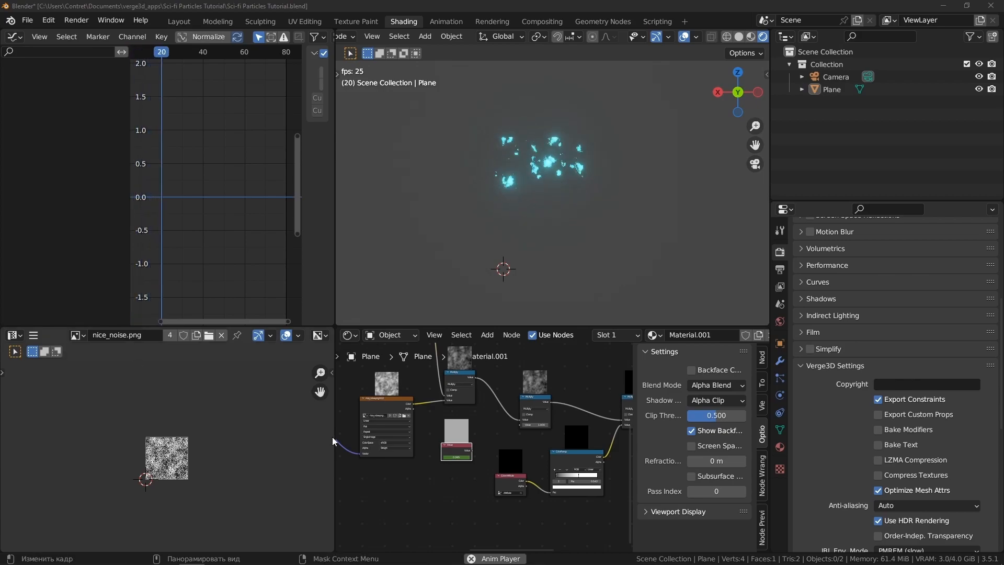
Connect the animated Value node to the second value input of the Multiply node and select the plane
scroll(517, 420, "up", 3)
scroll(485, 423, "up", 3)
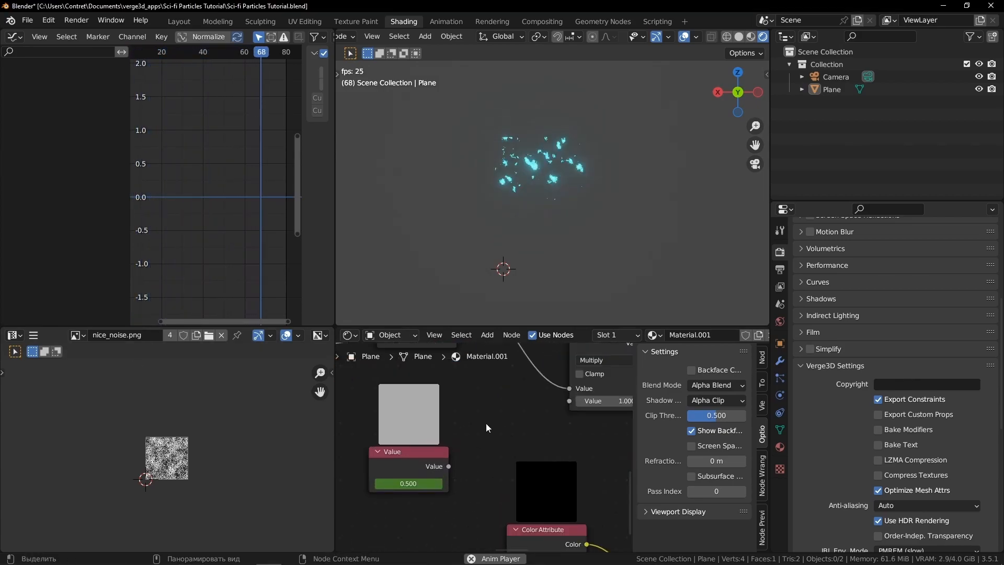
left_click_drag(417, 497, 538, 431)
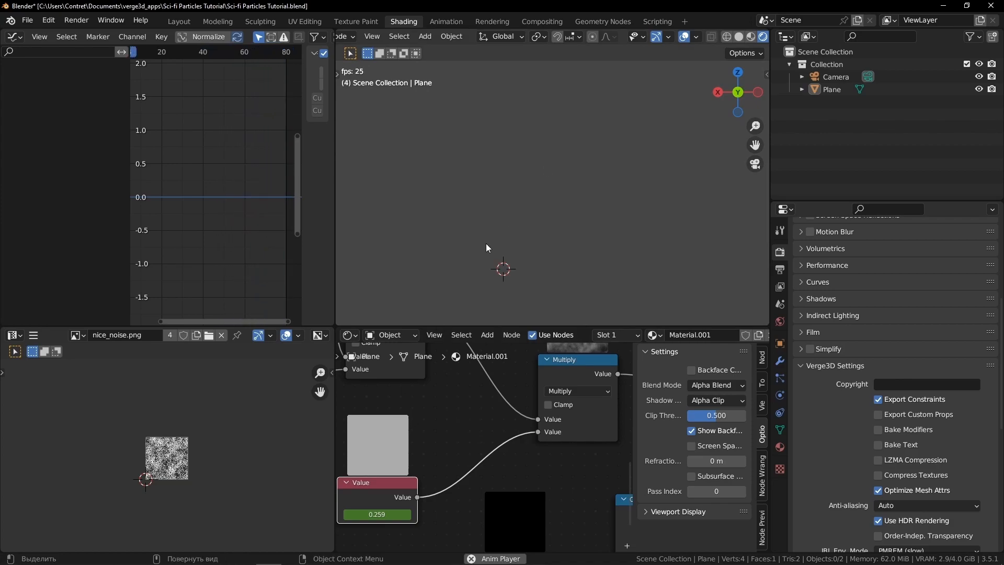
left_click(553, 189)
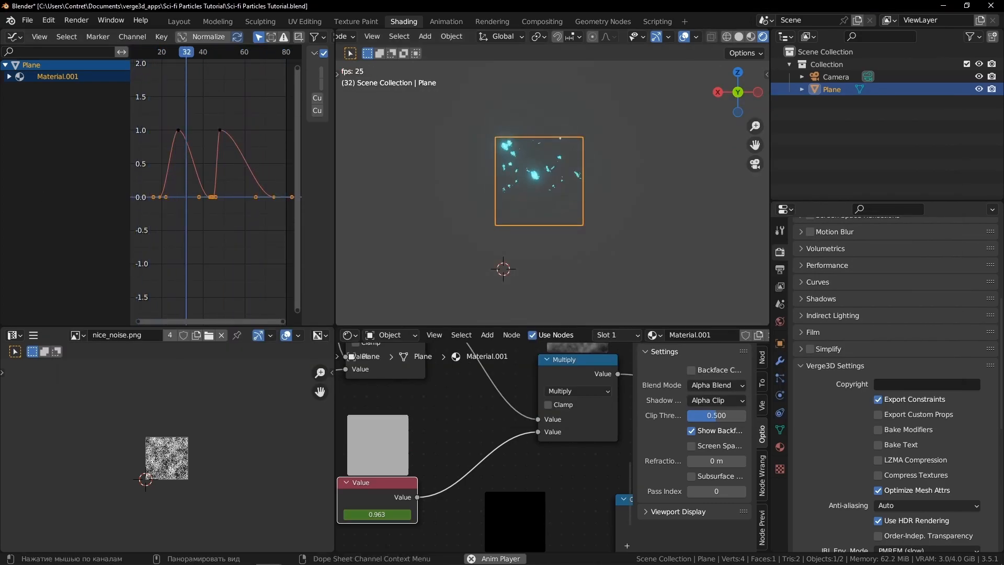
Switch to the Verge3D Puzzles editor in the browser and reload the app
key("alt+Tab")
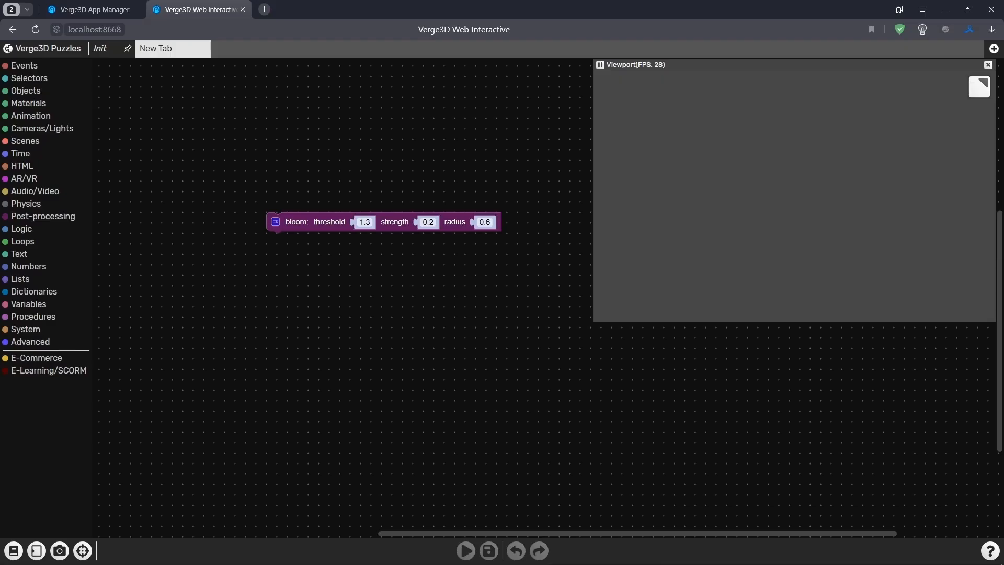
key("F5")
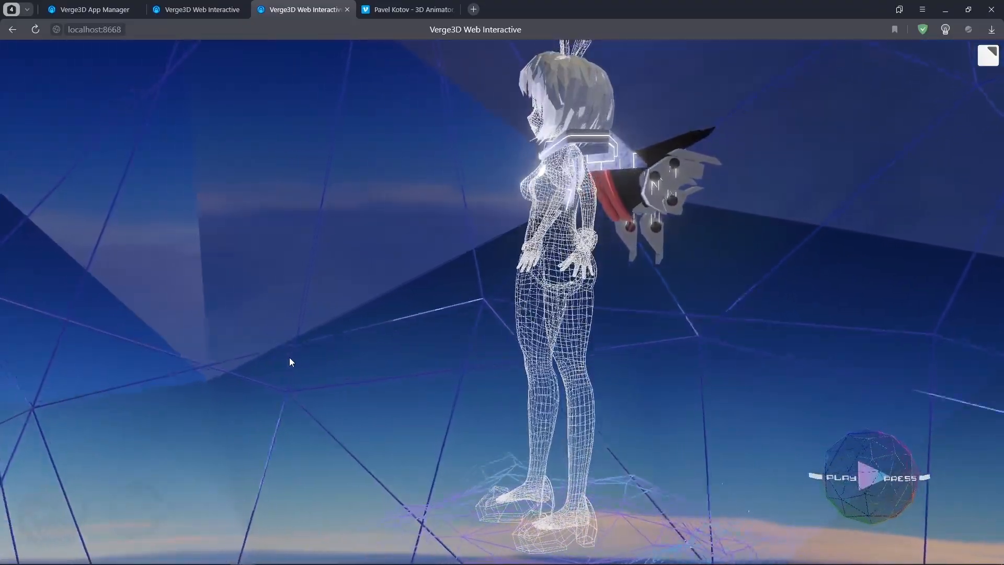
Orbit around the wireframe character in the Verge3D web demo to examine its glow effects
left_click_drag(278, 380, 439, 381)
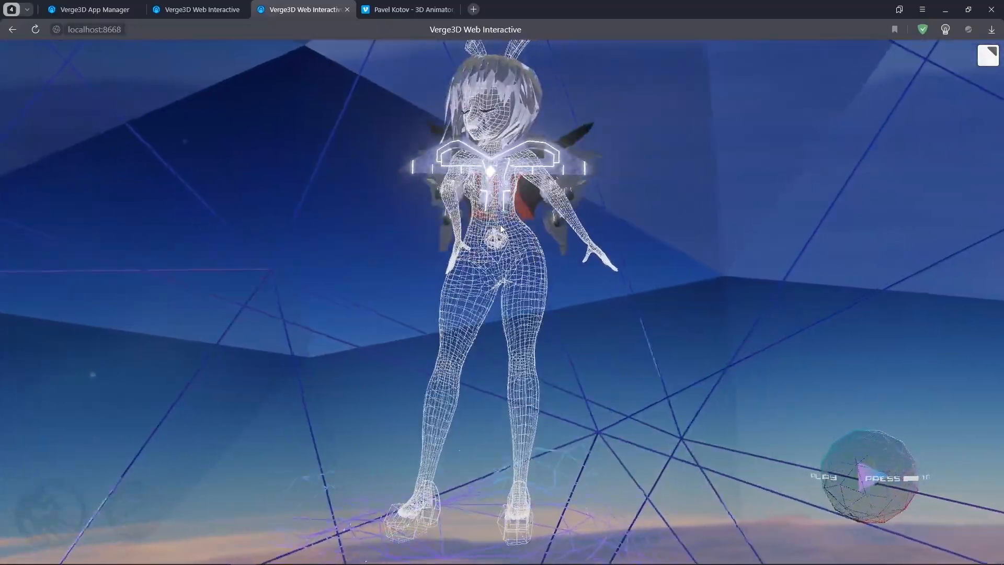
left_click_drag(300, 411, 329, 410)
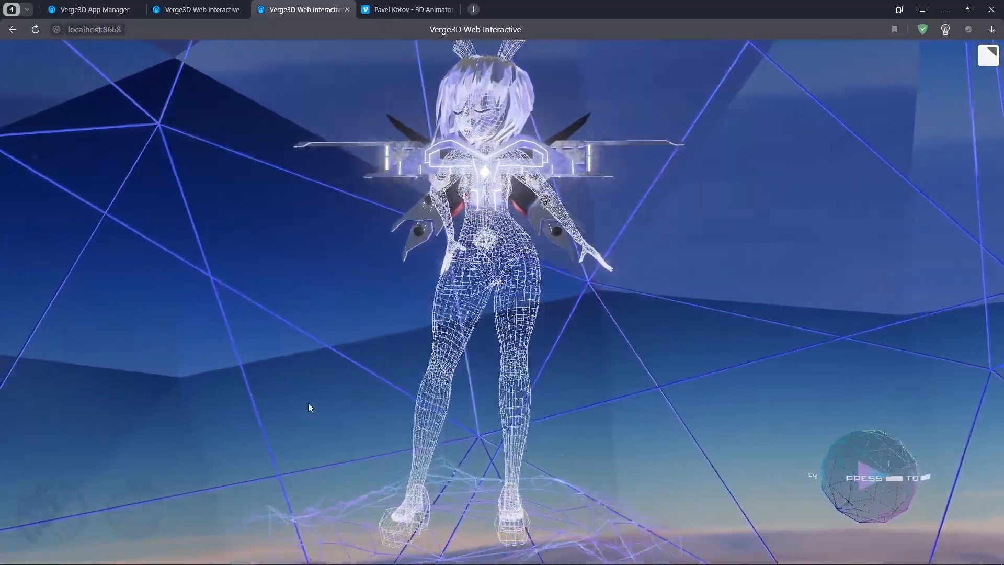